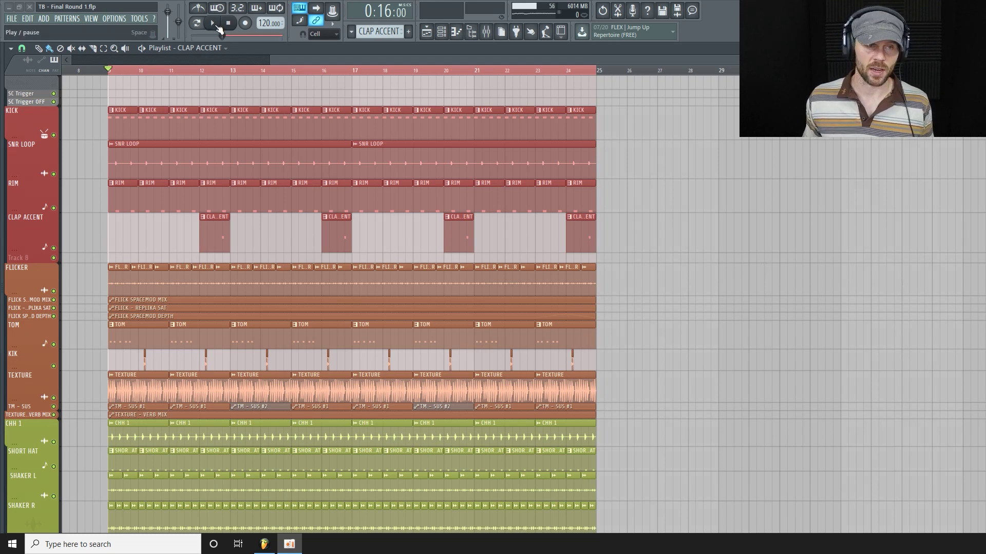
# Play back the full drum arrangement from bar 9 and look over the percussion and hat tracks in the playlist.
pyautogui.click(214, 24)
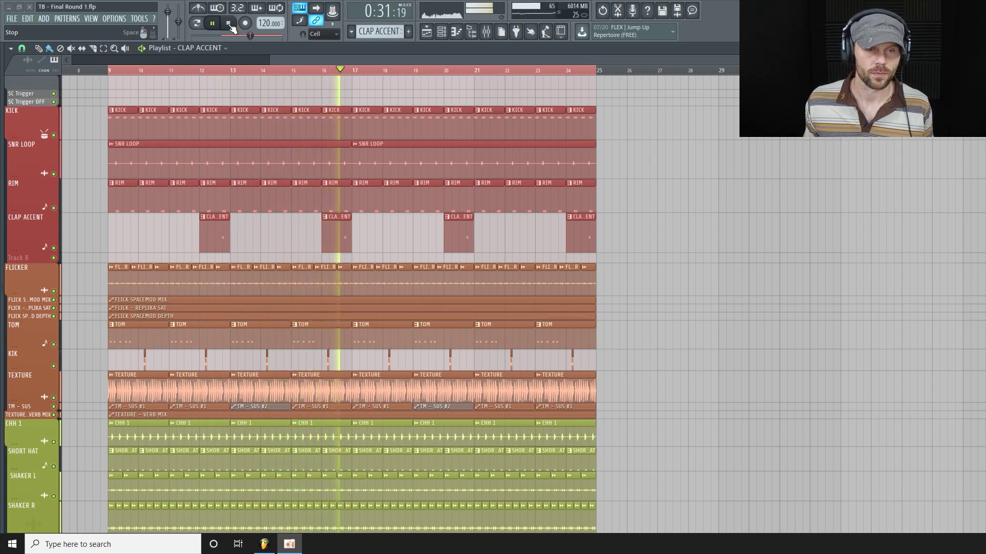
pyautogui.click(230, 24)
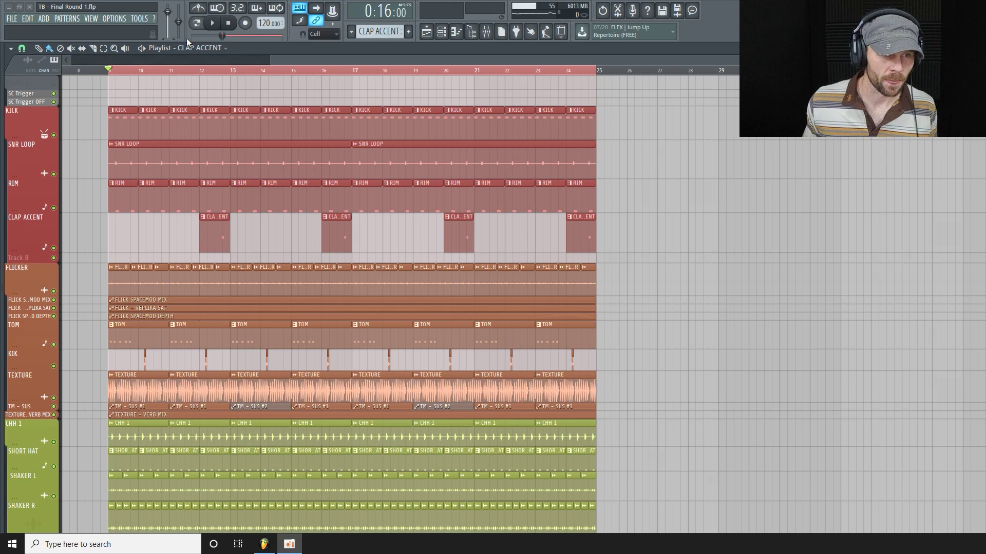
pyautogui.scroll(-3, 164, 171)
pyautogui.scroll(-2, 164, 171)
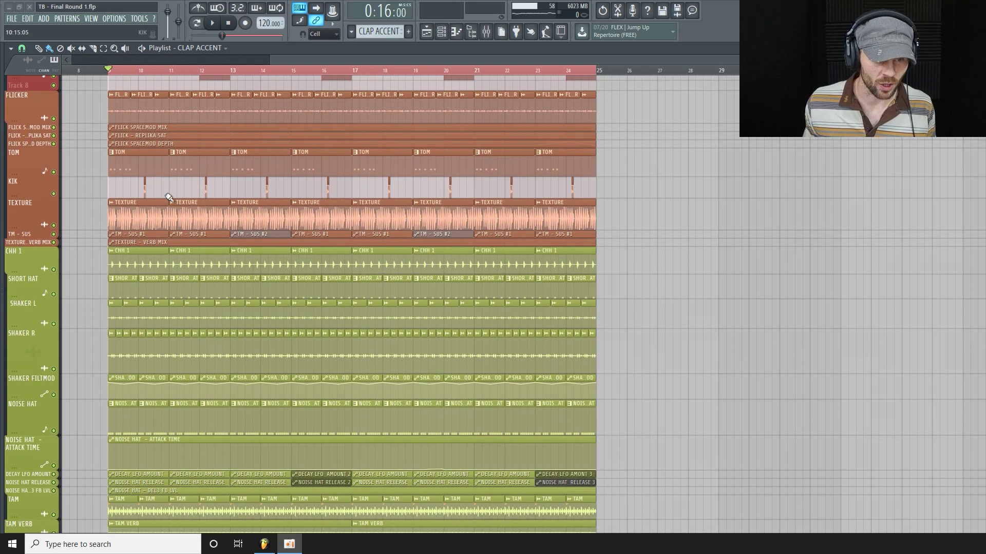
pyautogui.scroll(5, 167, 193)
# Solo the KICK track, make it slightly taller, and audition it on its own.
pyautogui.rightClick(54, 136)
pyautogui.moveTo(31, 137); pyautogui.dragTo(31, 144)
pyautogui.press('space')
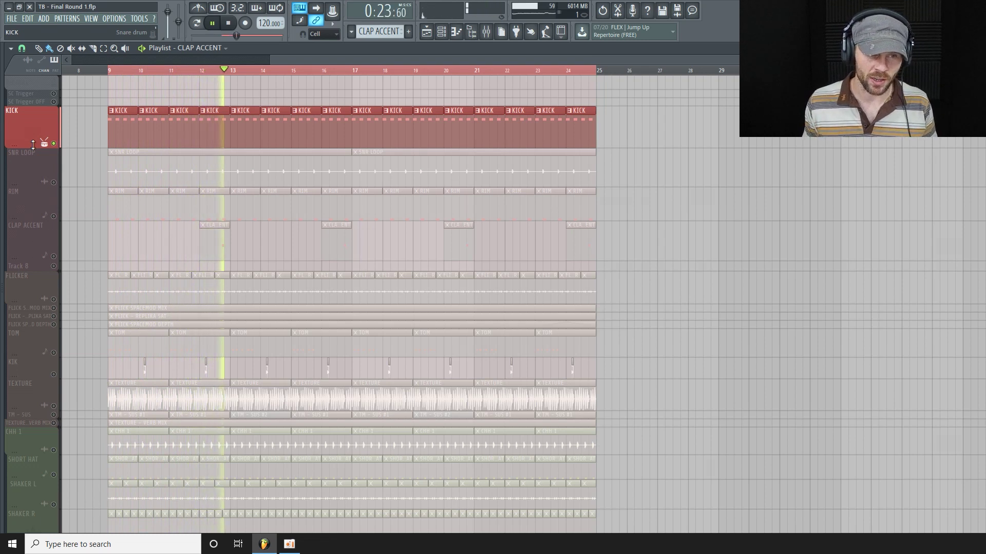
pyautogui.press('space')
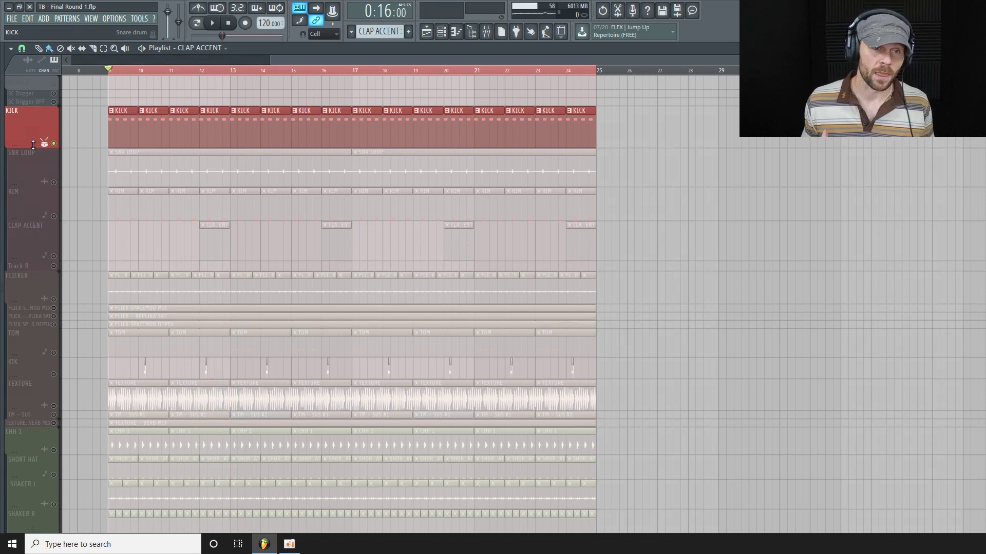
# Inspect the KICK and KICK BUS mixer channels during playback for their levels, routing and effect slots.
pyautogui.click(486, 31)
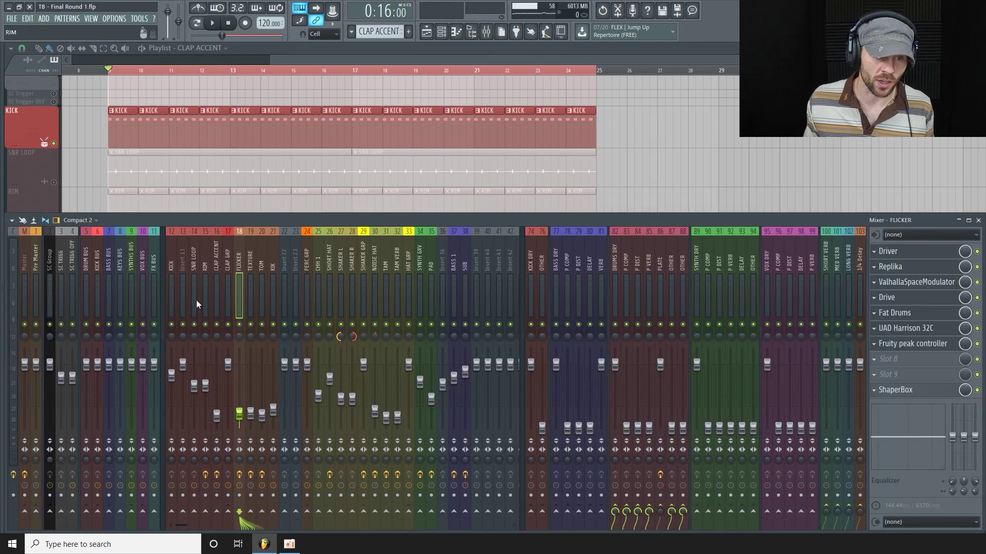
pyautogui.click(172, 266)
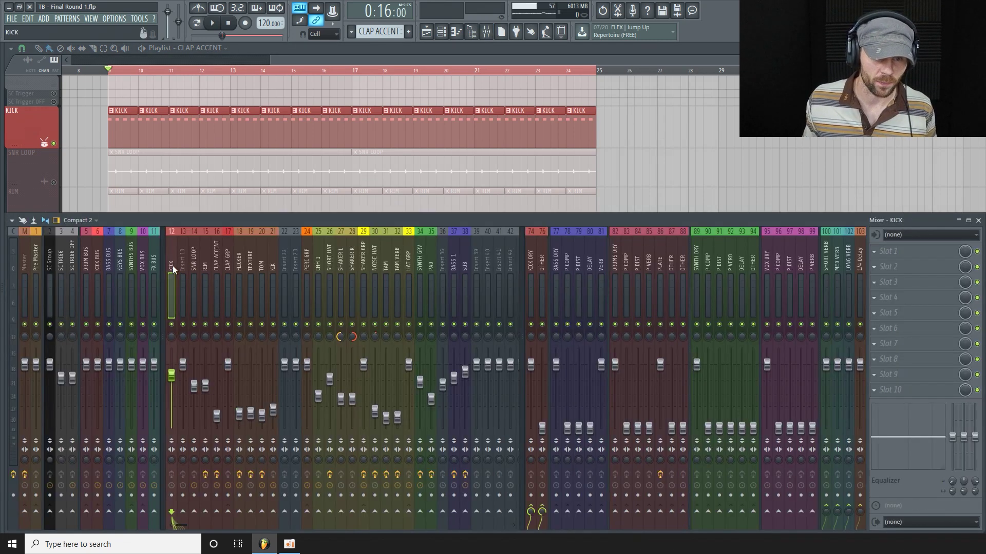
pyautogui.press('space')
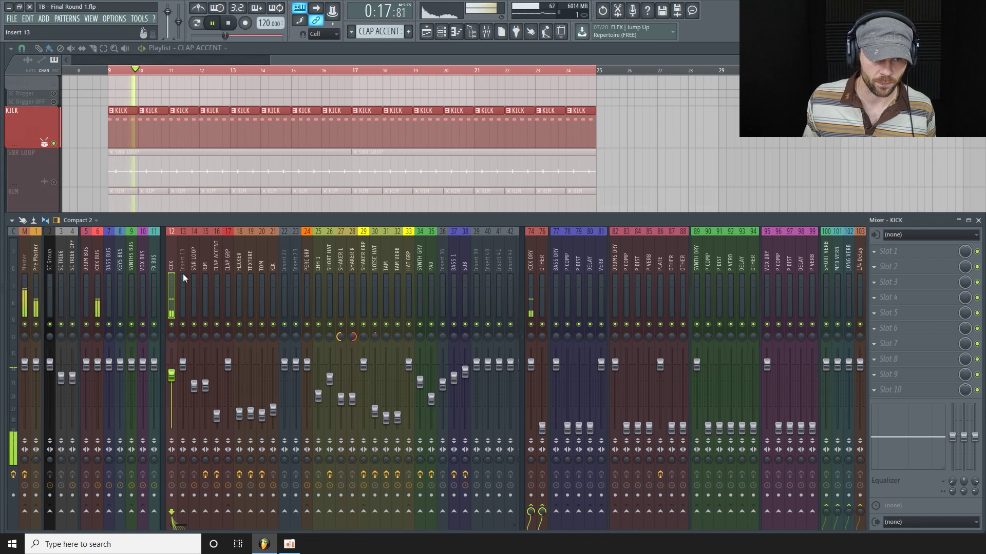
pyautogui.click(98, 261)
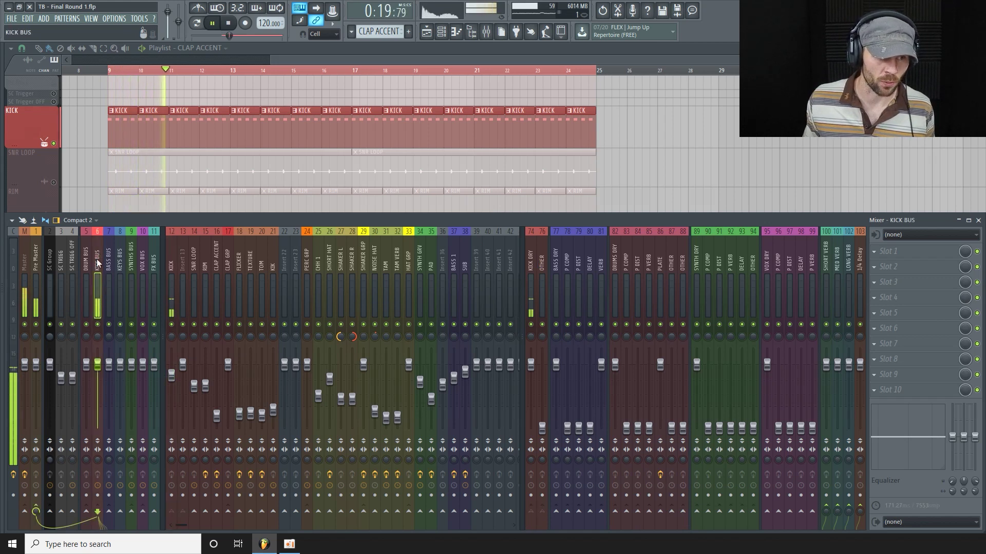
pyautogui.press('space')
pyautogui.press('F9')
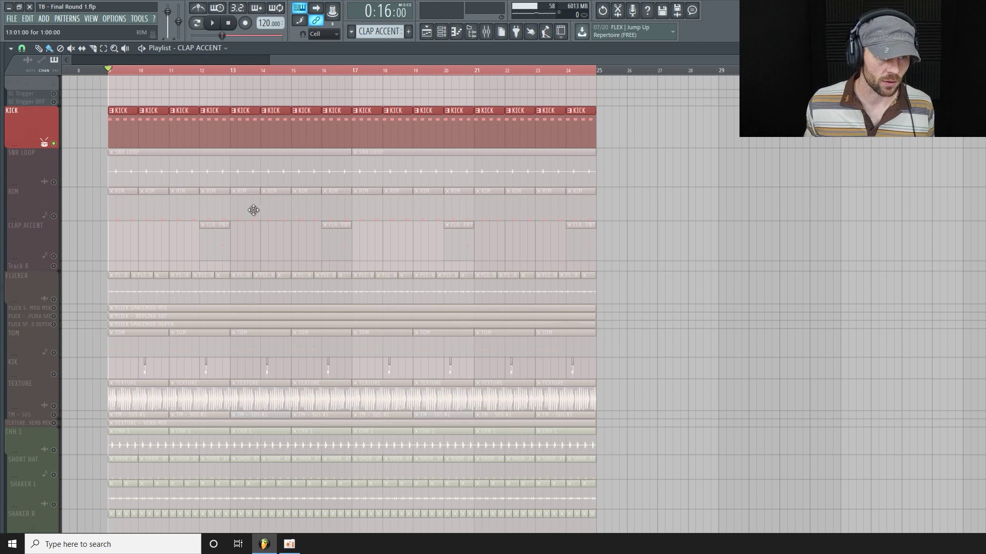
# Unmute the SNR LOOP track alongside the kick, make it taller, and audition the two together.
pyautogui.click(54, 183)
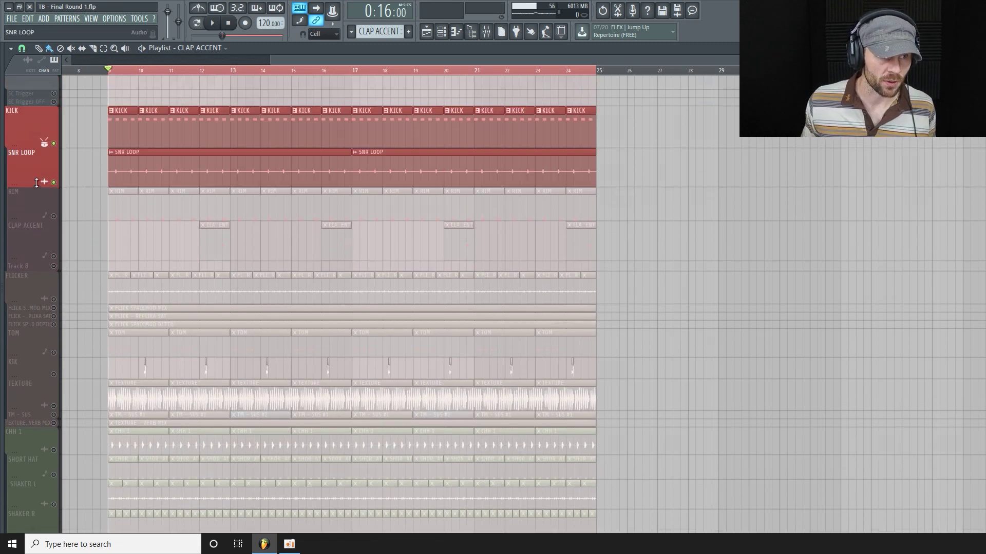
pyautogui.moveTo(35, 181); pyautogui.dragTo(35, 196)
pyautogui.press('space')
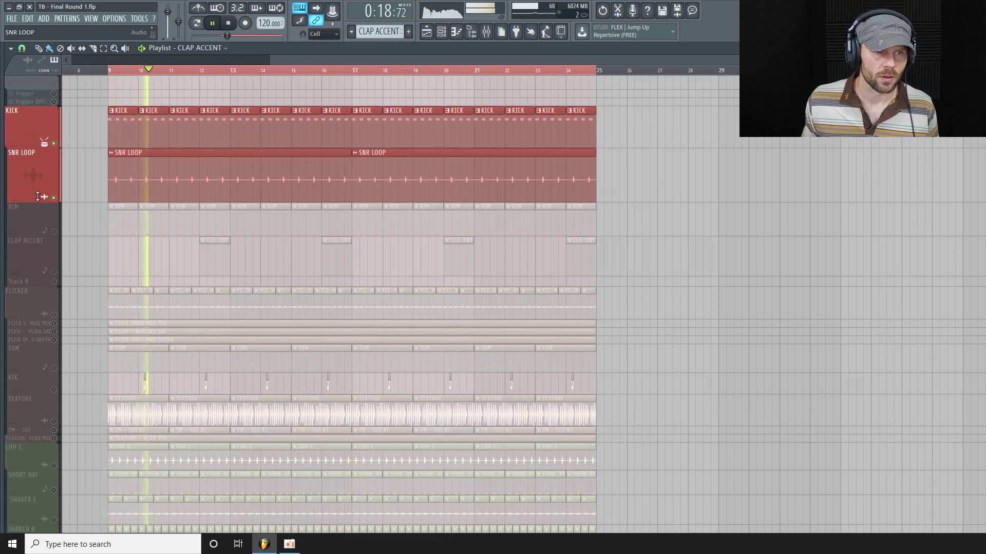
pyautogui.press('space')
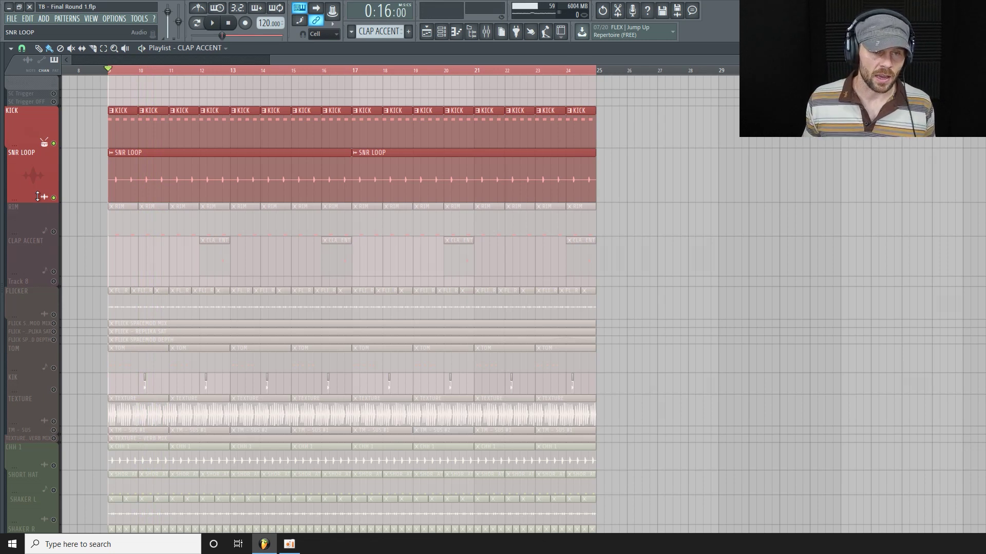
pyautogui.moveTo(37, 196); pyautogui.dragTo(31, 209)
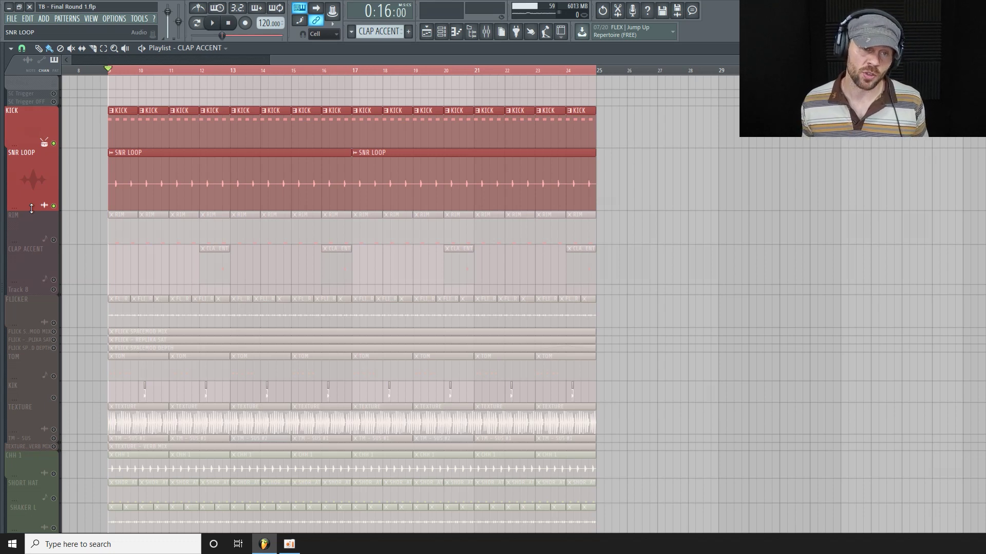
pyautogui.moveTo(31, 209); pyautogui.dragTo(35, 205)
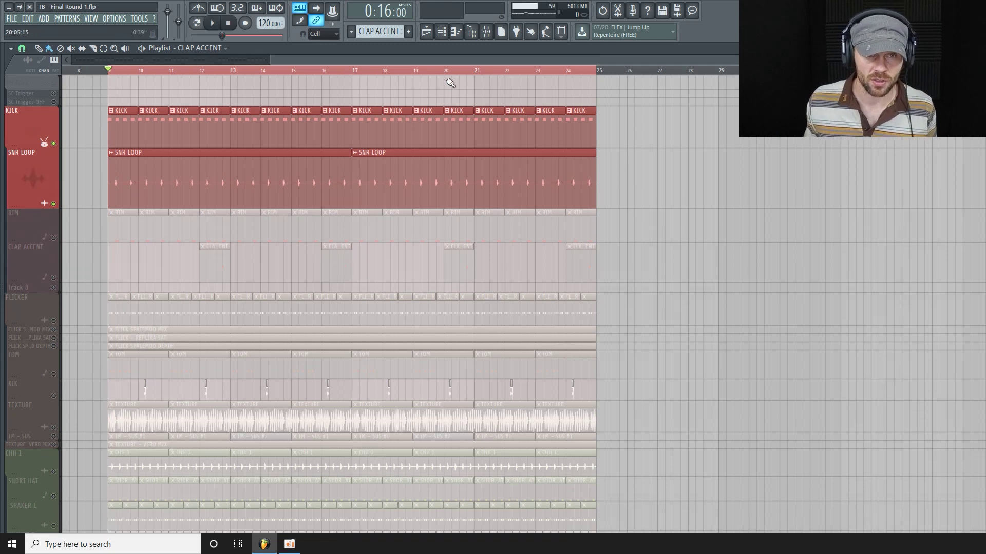
# Examine the SNR LOOP, CLAP GRP and PLATE mixer channels, including the ValhallaVintageVerb settings on PLATE, and briefly play the loop.
pyautogui.click(488, 35)
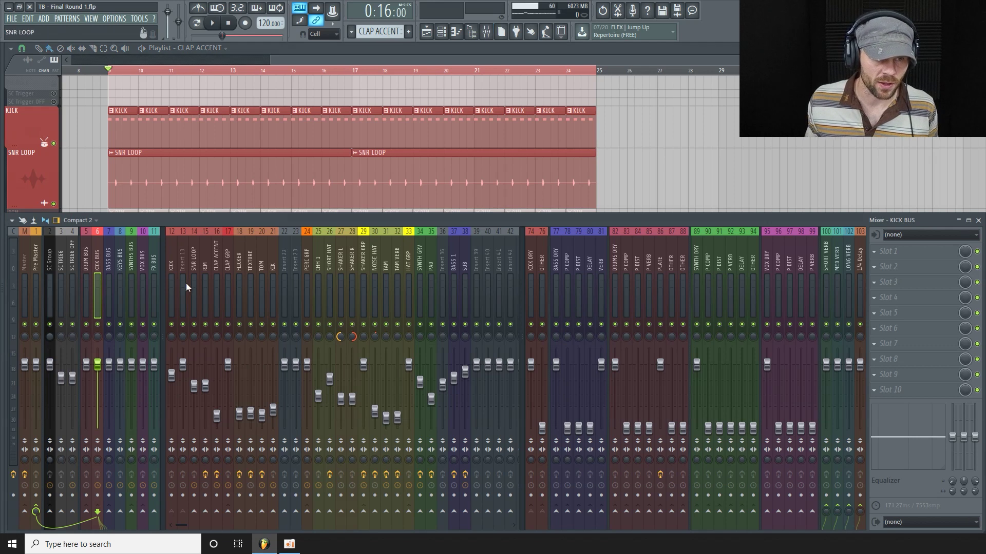
pyautogui.click(194, 268)
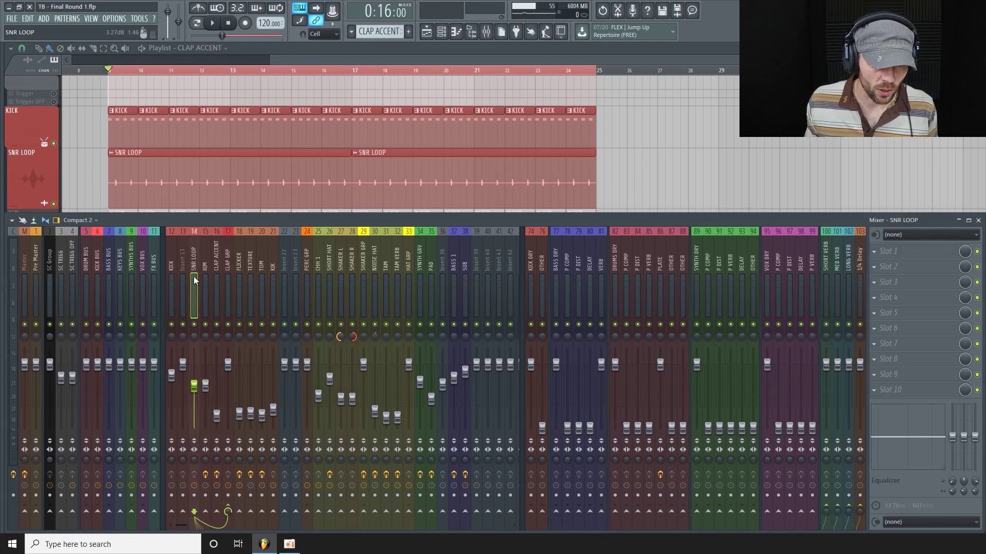
pyautogui.click(229, 263)
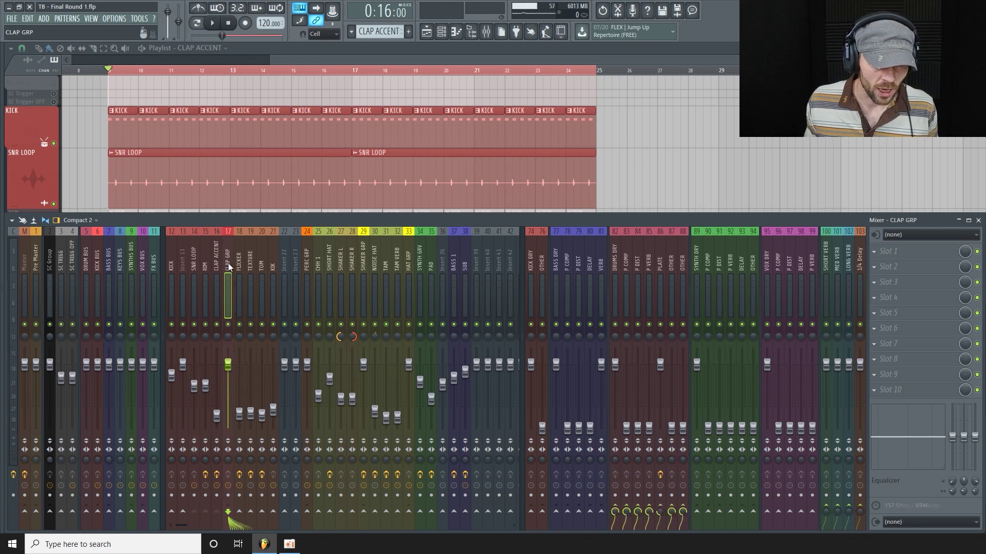
pyautogui.click(661, 260)
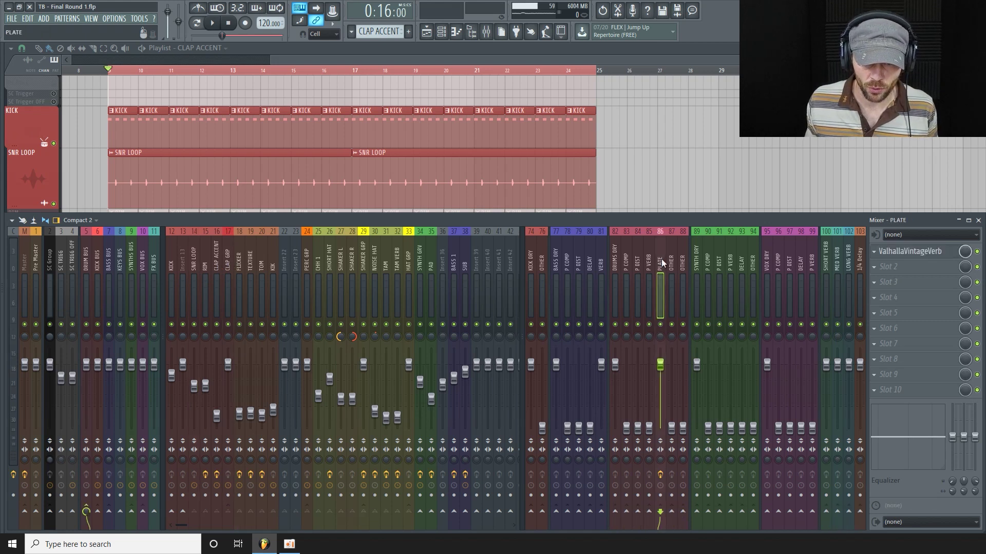
pyautogui.click(909, 251)
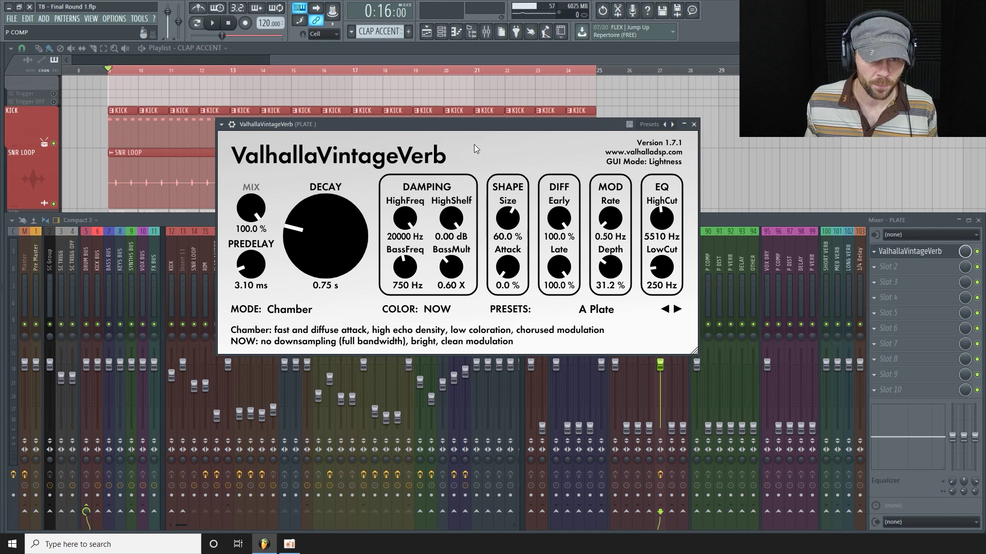
pyautogui.moveTo(480, 127); pyautogui.dragTo(425, 110)
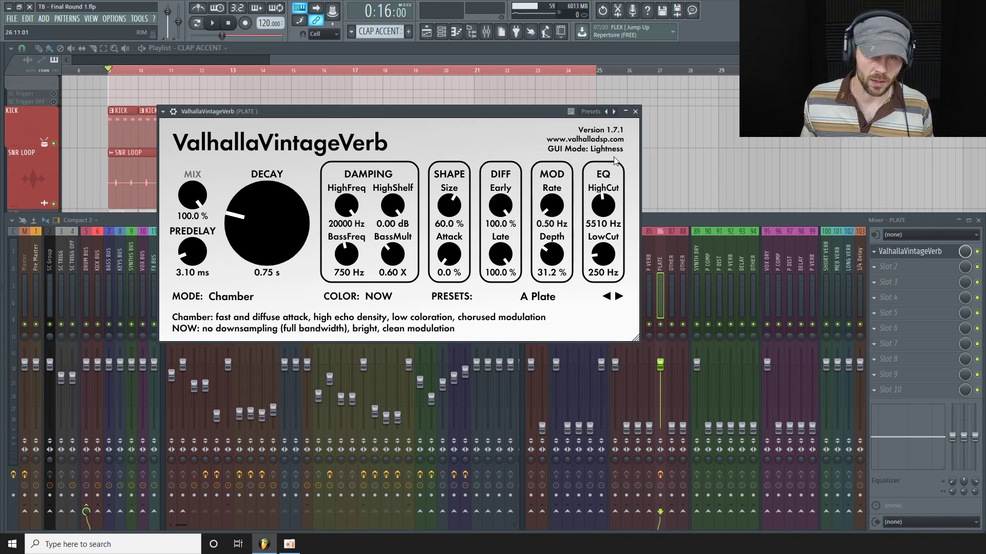
pyautogui.click(635, 112)
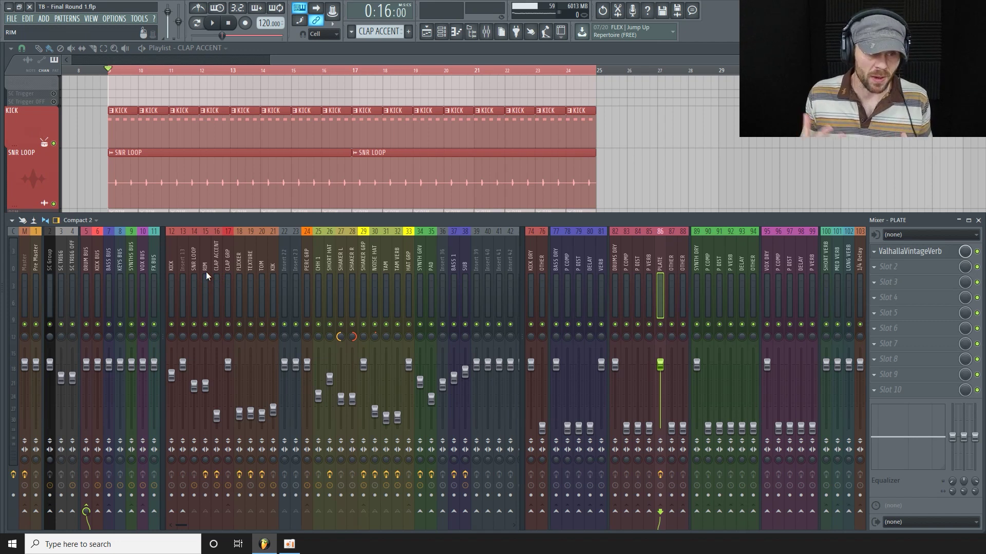
pyautogui.press('space')
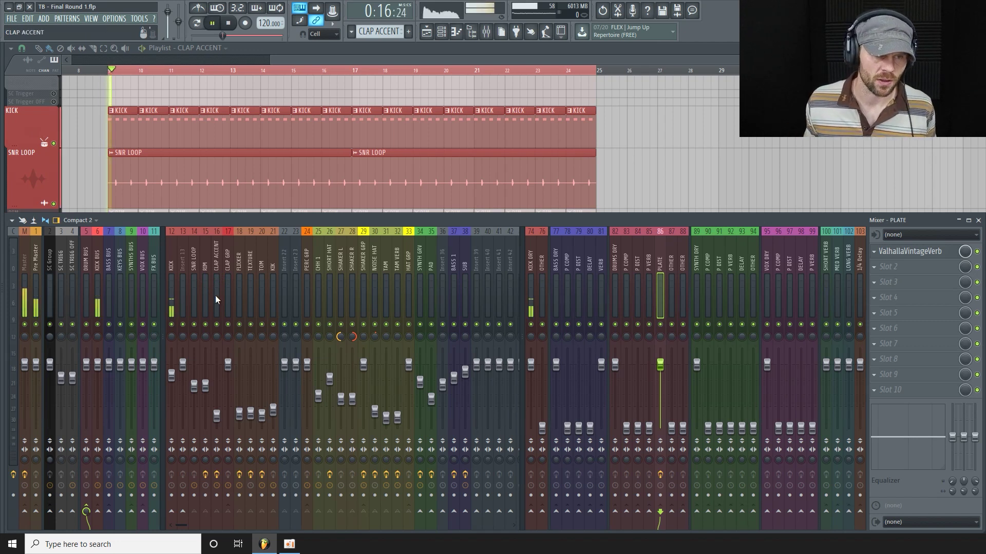
pyautogui.press('space')
pyautogui.press('F9')
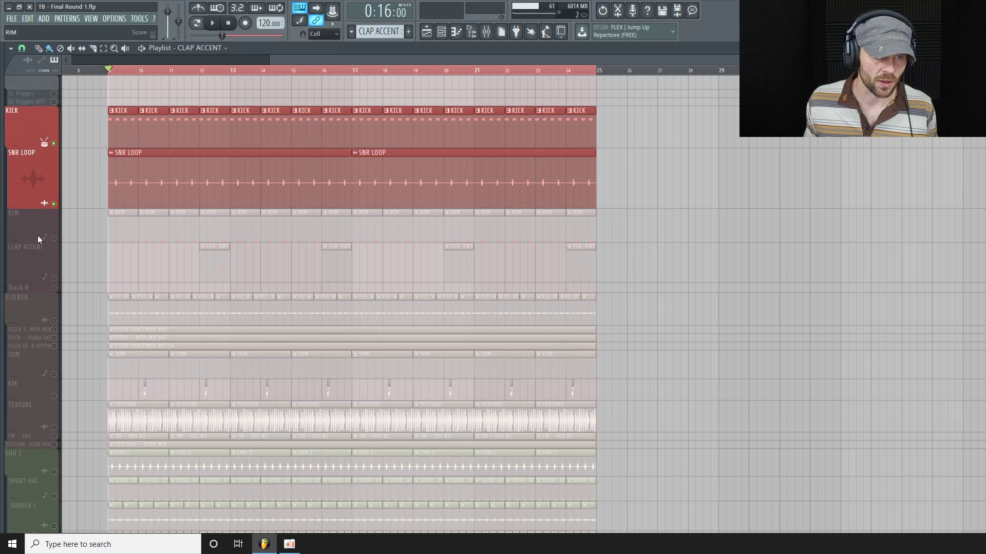
# Unmute and enlarge the RIM track, audition it with the kick and snare loop, and solo it during playback.
pyautogui.click(54, 237)
pyautogui.moveTo(60, 240); pyautogui.dragTo(60, 254)
pyautogui.press('space')
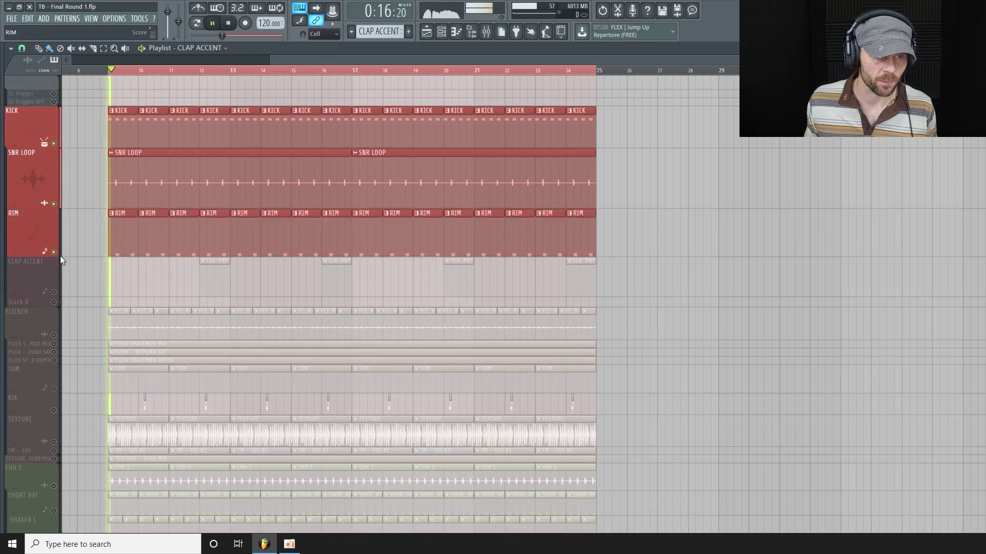
pyautogui.rightClick(54, 252)
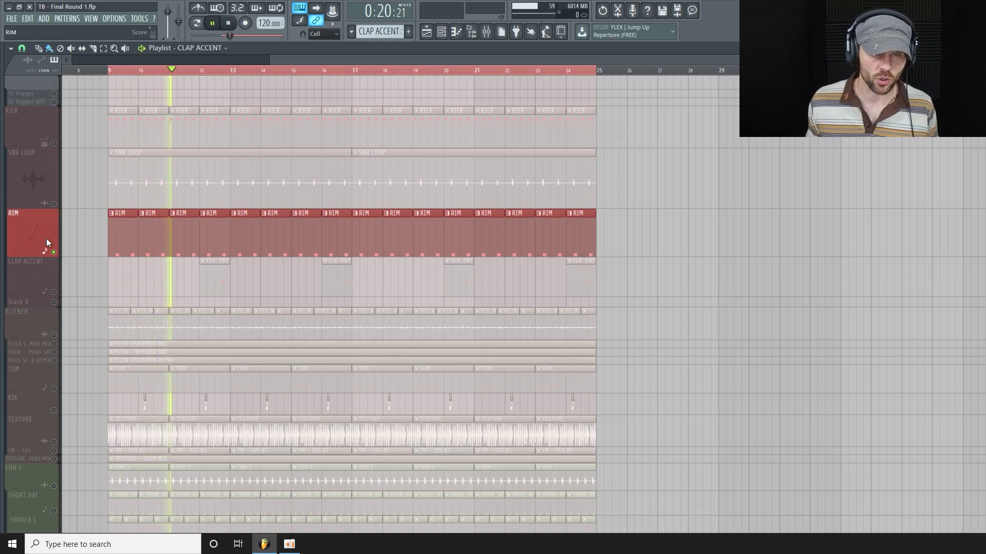
pyautogui.press('space')
# Solo the SNR LOOP track and check its stereo image during playback with Ozone Imager on the Current mixer track.
pyautogui.rightClick(54, 204)
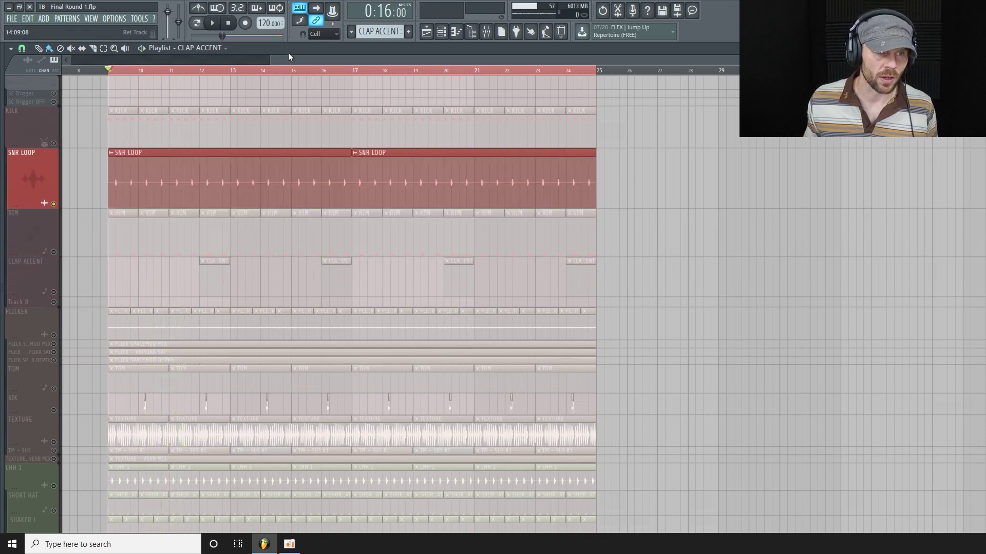
pyautogui.press('F9')
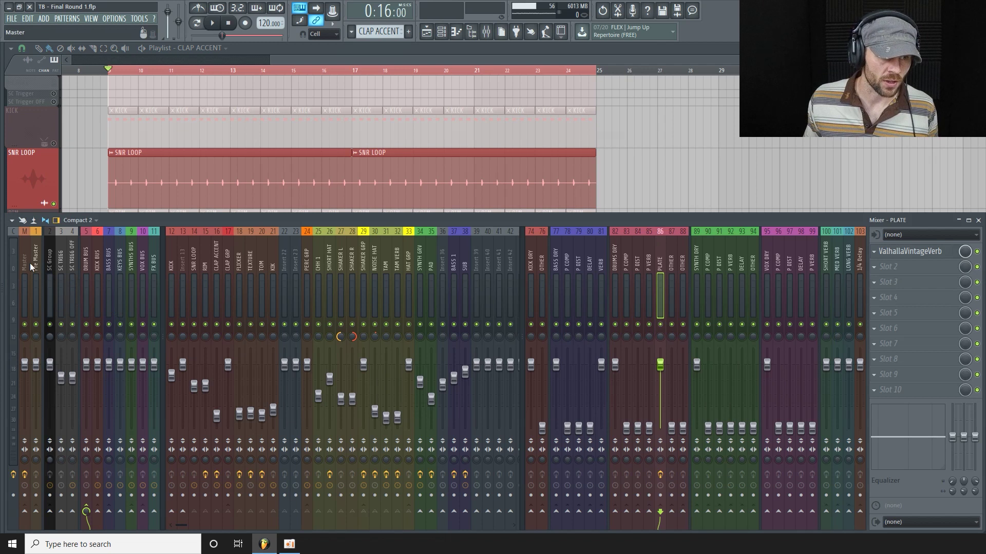
pyautogui.click(15, 265)
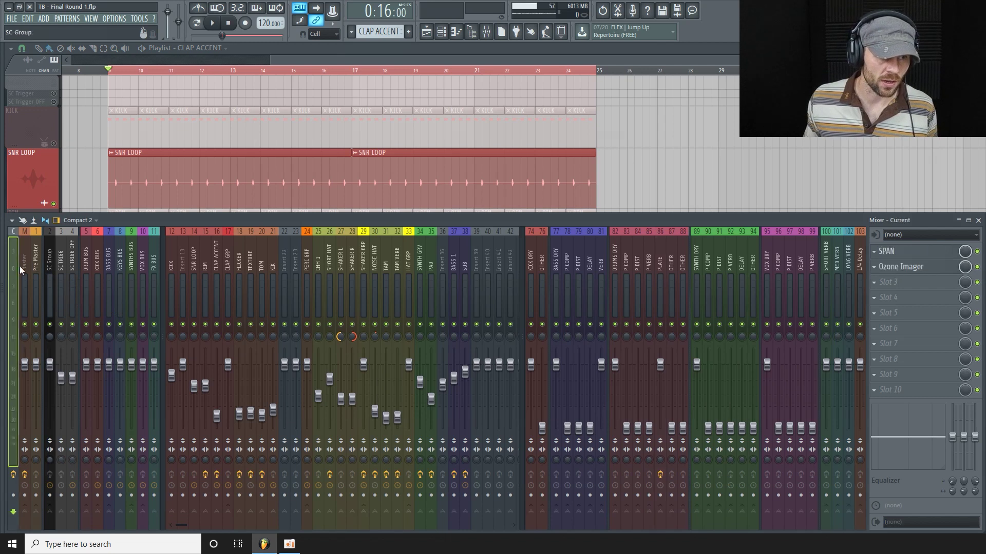
pyautogui.click(932, 268)
pyautogui.moveTo(632, 175)
pyautogui.mouseDown()
pyautogui.moveTo(642, 158)
pyautogui.moveTo(630, 159)
pyautogui.mouseUp()
pyautogui.press('space')
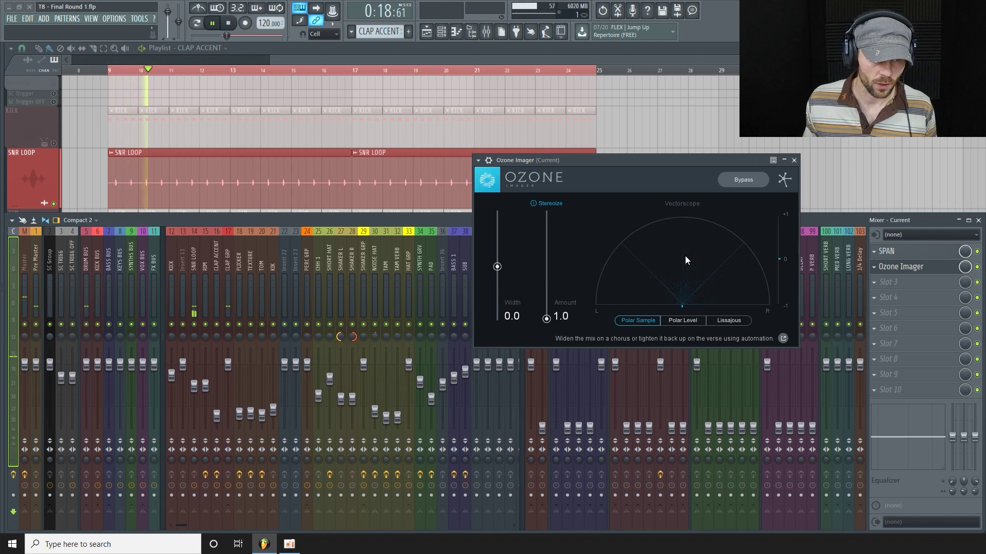
pyautogui.press('space')
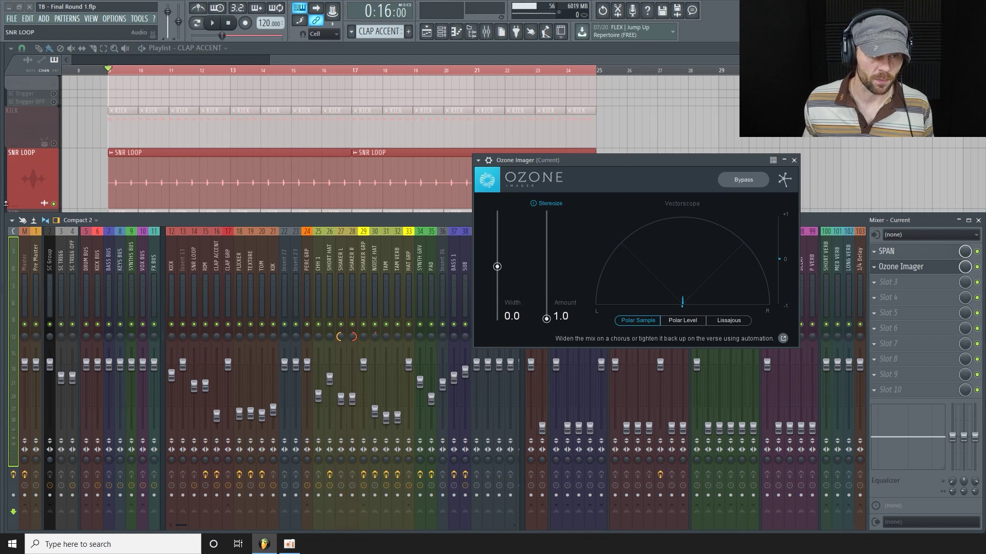
# Solo the RIM track in place of the SNR LOOP, bring the mixer back up, and close Ozone Imager.
pyautogui.scroll(-2, 155, 175)
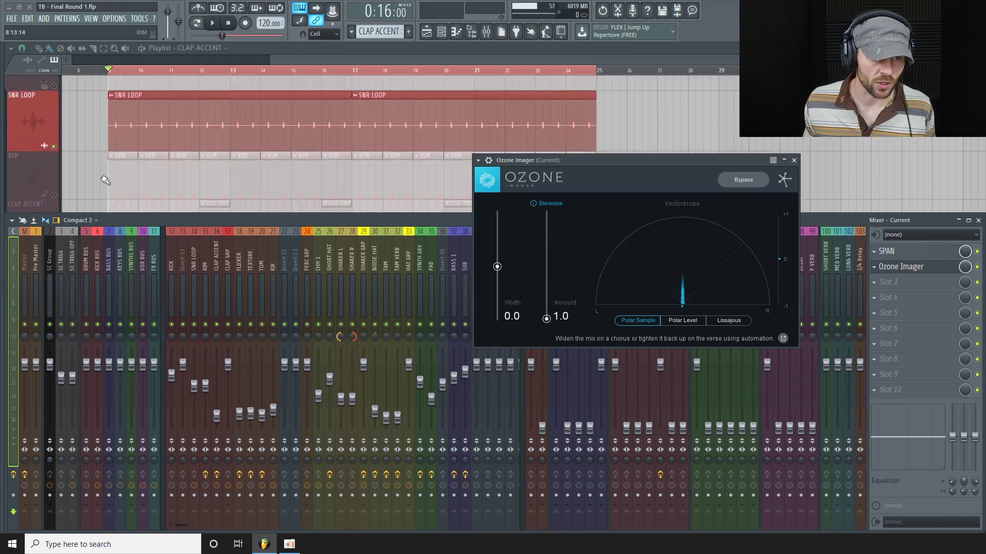
pyautogui.click(57, 196)
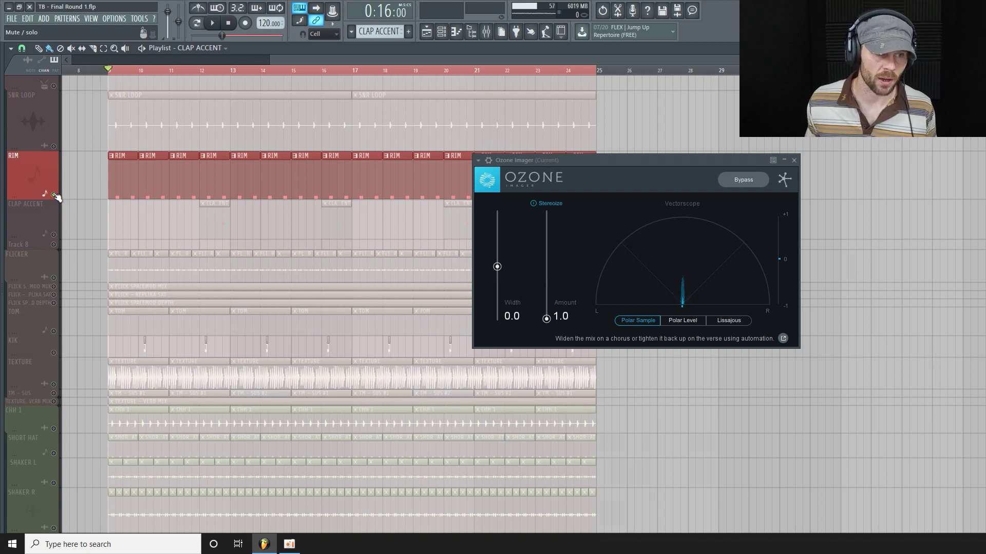
pyautogui.click(488, 34)
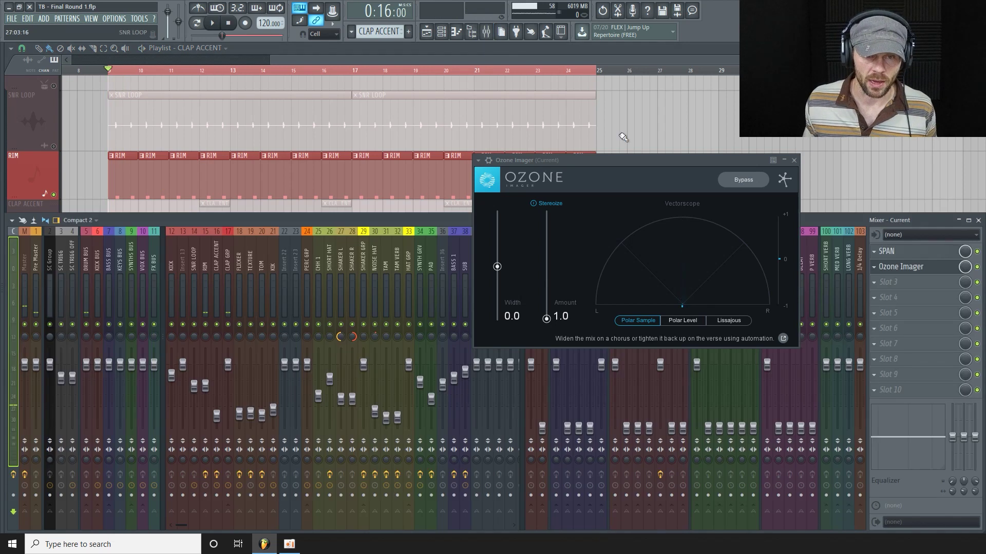
pyautogui.click(793, 160)
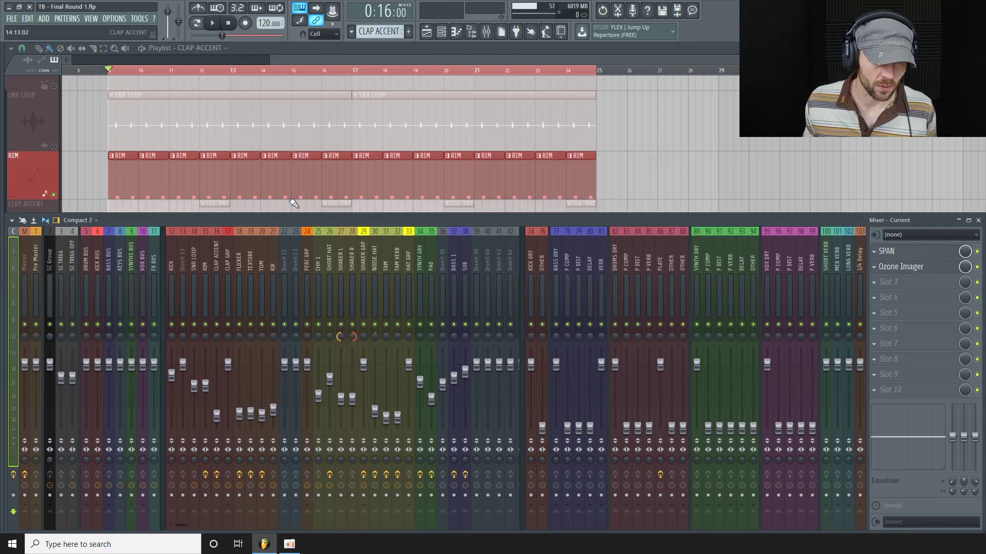
# Open the RIM channel's sampler settings and compare its sound during playback with the volume envelope disabled and re-enabled.
pyautogui.click(441, 31)
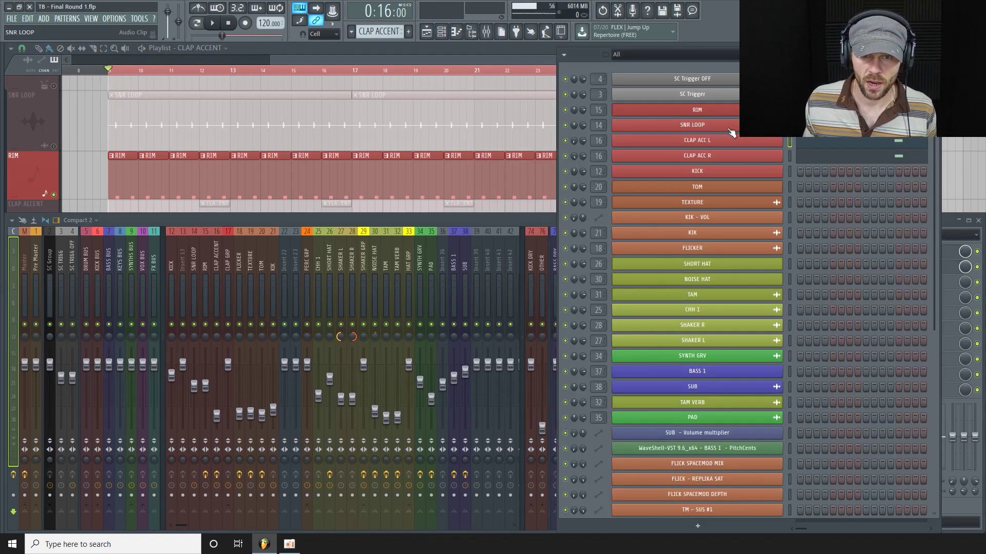
pyautogui.scroll(-2, 370, 31)
pyautogui.scroll(-4, 380, 31)
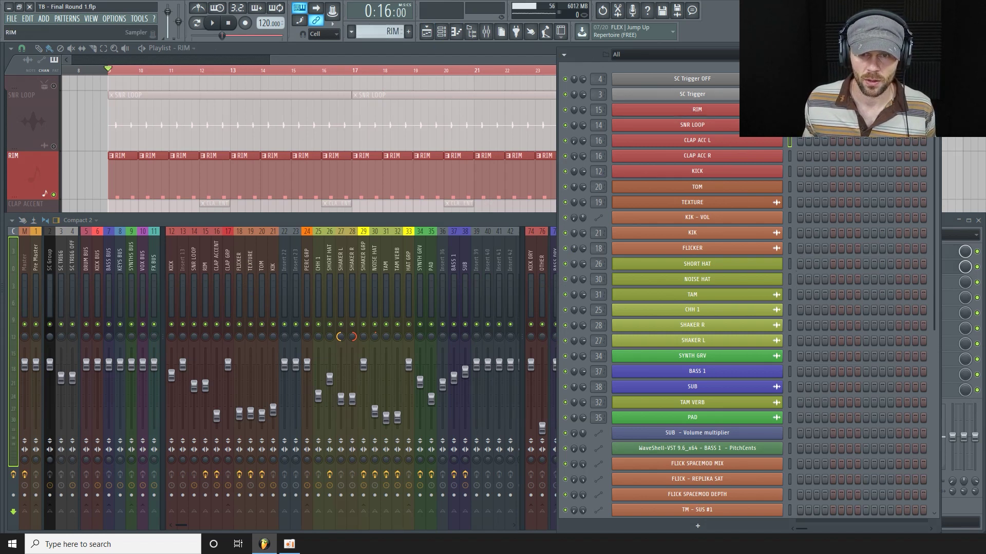
pyautogui.click(697, 109)
pyautogui.moveTo(485, 77); pyautogui.dragTo(384, 127)
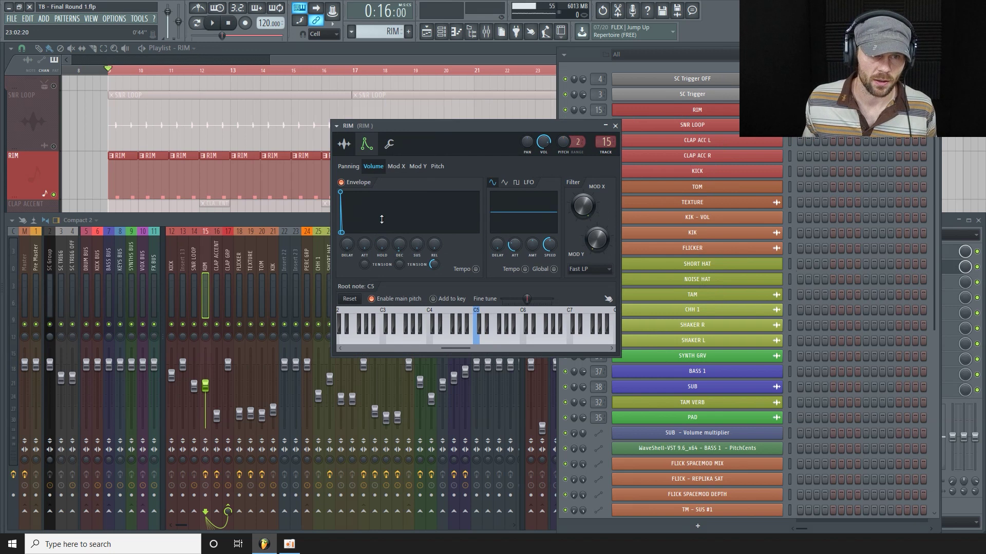
pyautogui.click(342, 184)
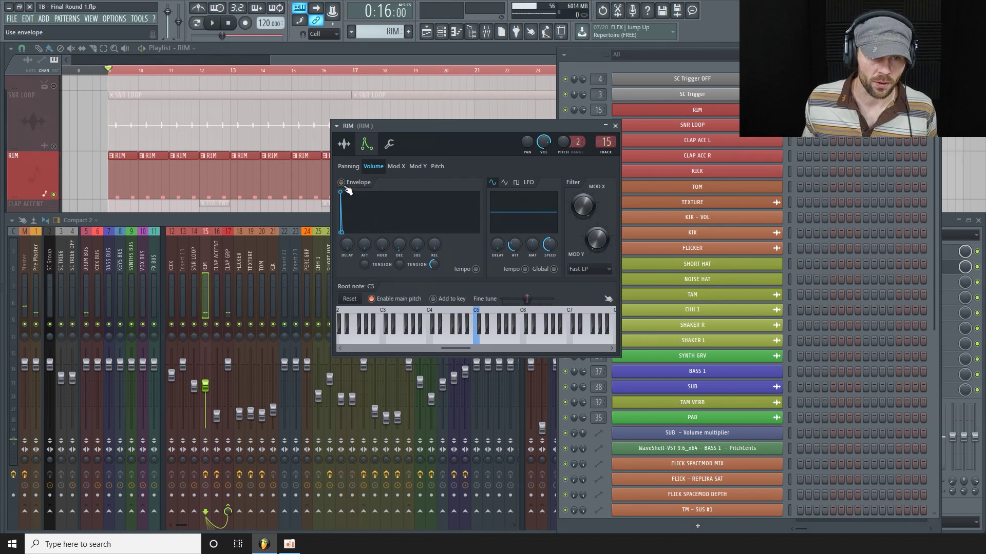
pyautogui.press('space')
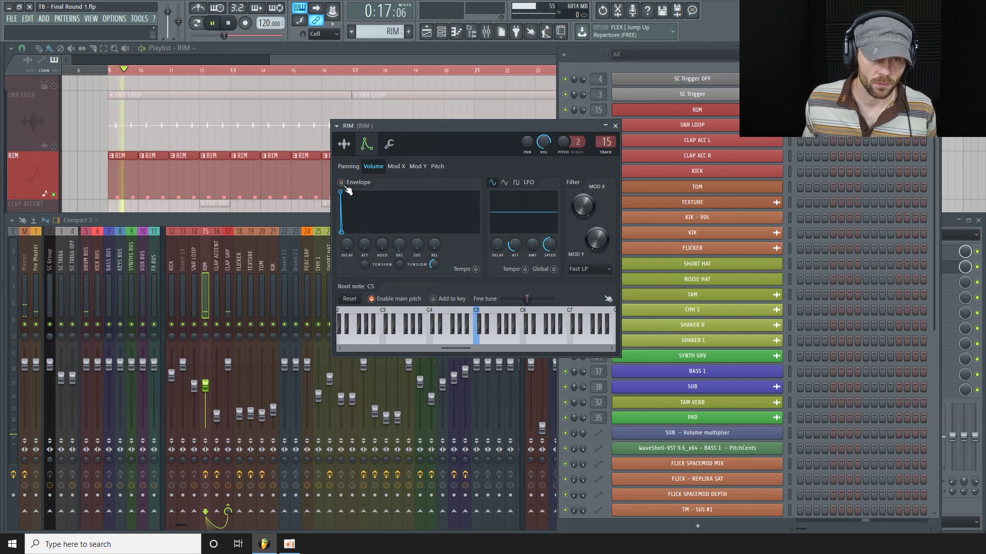
pyautogui.click(343, 184)
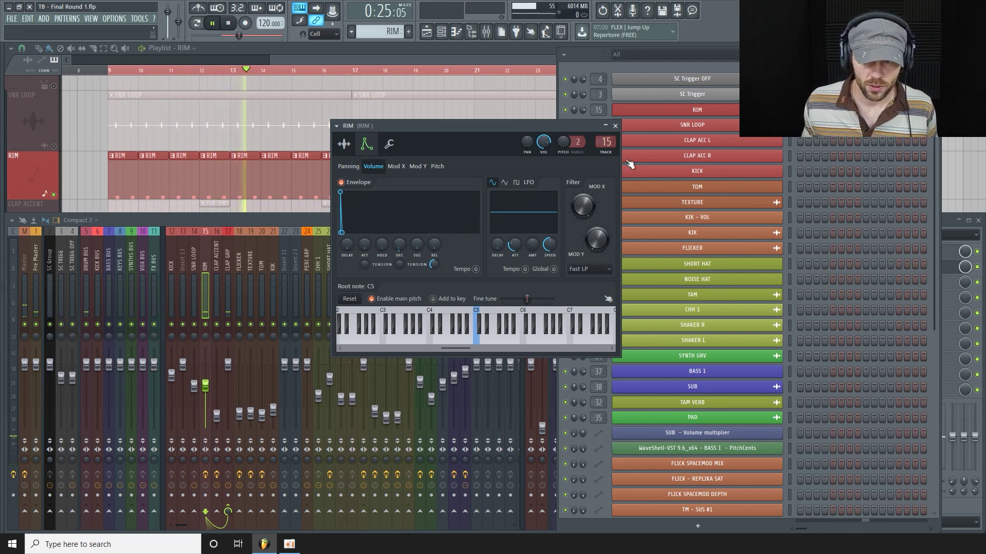
# Examine Defacer and UAD Harrison 32C on the RIM mixer track and compare the sound with both effects bypassed and re-enabled.
pyautogui.click(300, 223)
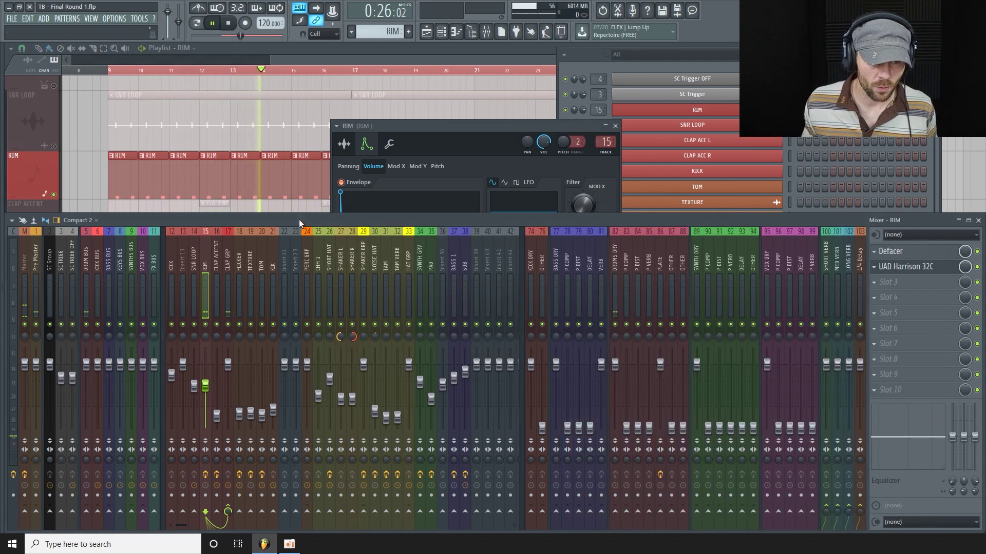
pyautogui.click(923, 255)
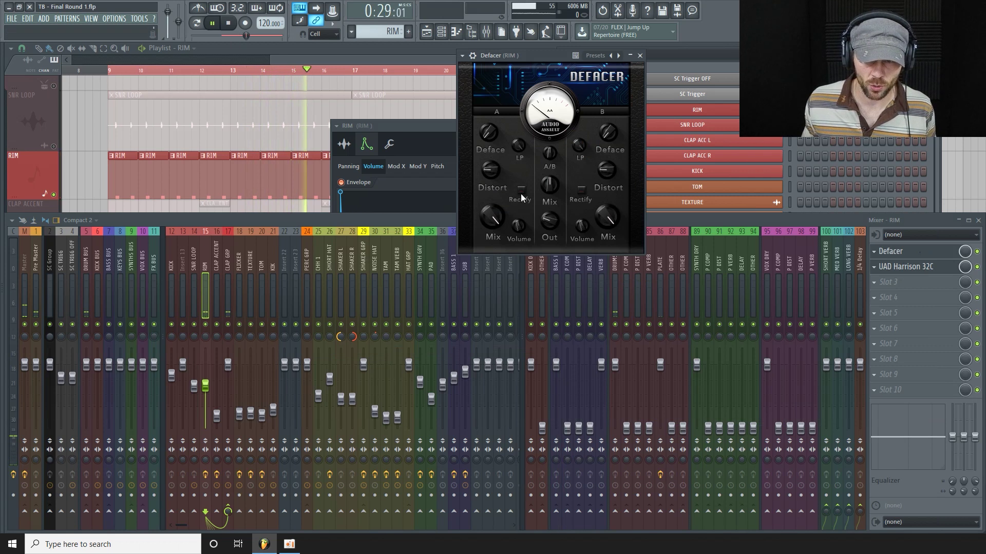
pyautogui.click(949, 274)
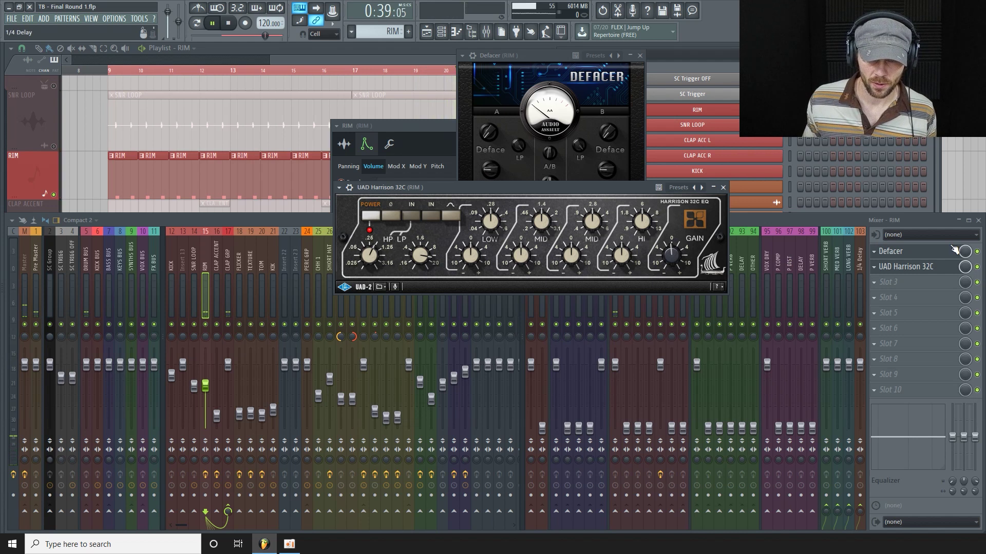
pyautogui.click(978, 267)
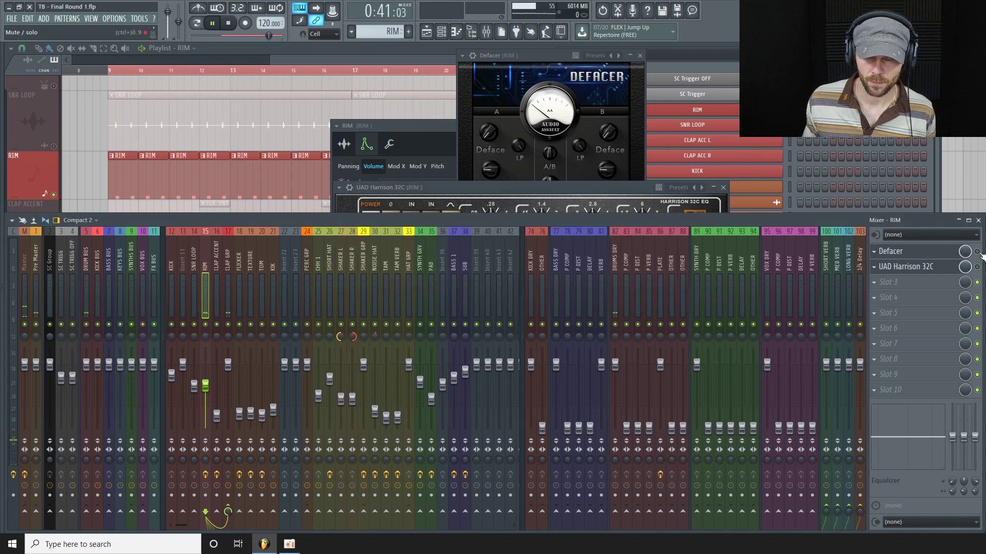
pyautogui.click(978, 252)
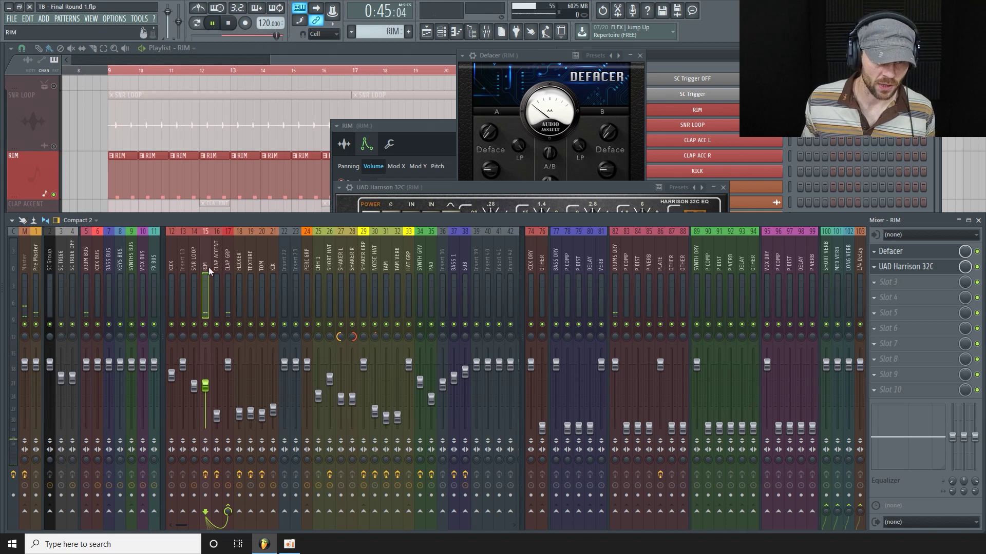
# Mute and unmute the PLATE mixer track to compare the RIM with and without reverb, and stop playback in the playlist.
pyautogui.click(662, 325)
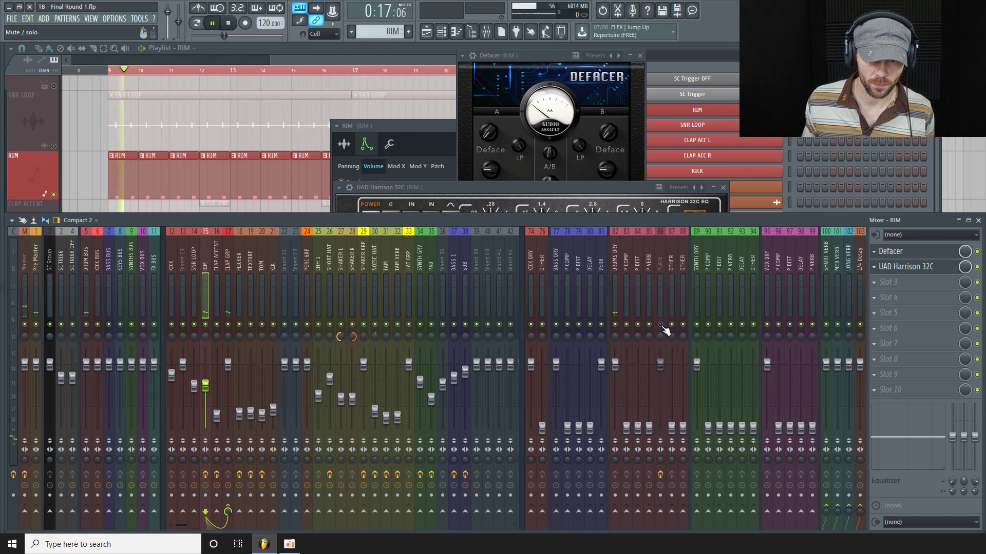
pyautogui.click(661, 325)
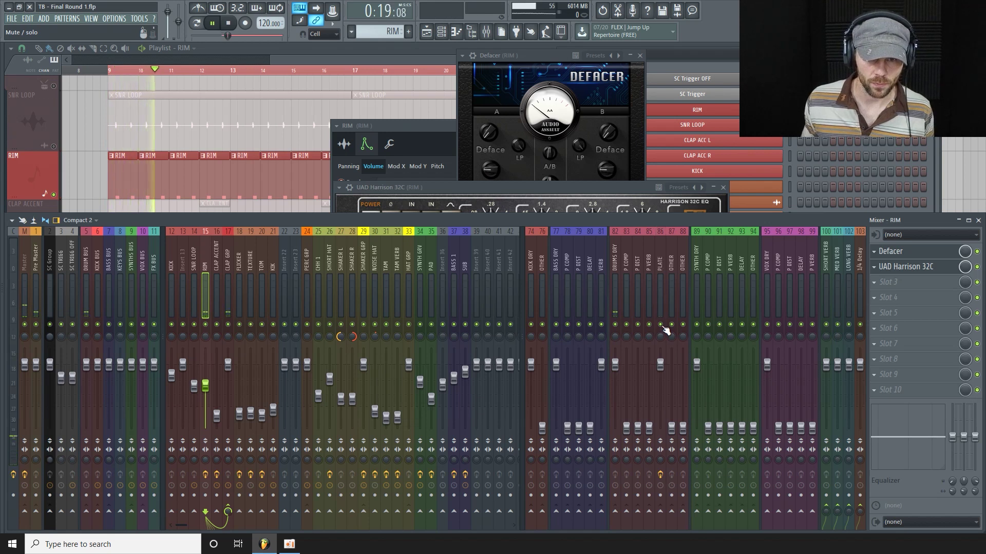
pyautogui.click(390, 51)
pyautogui.press('space')
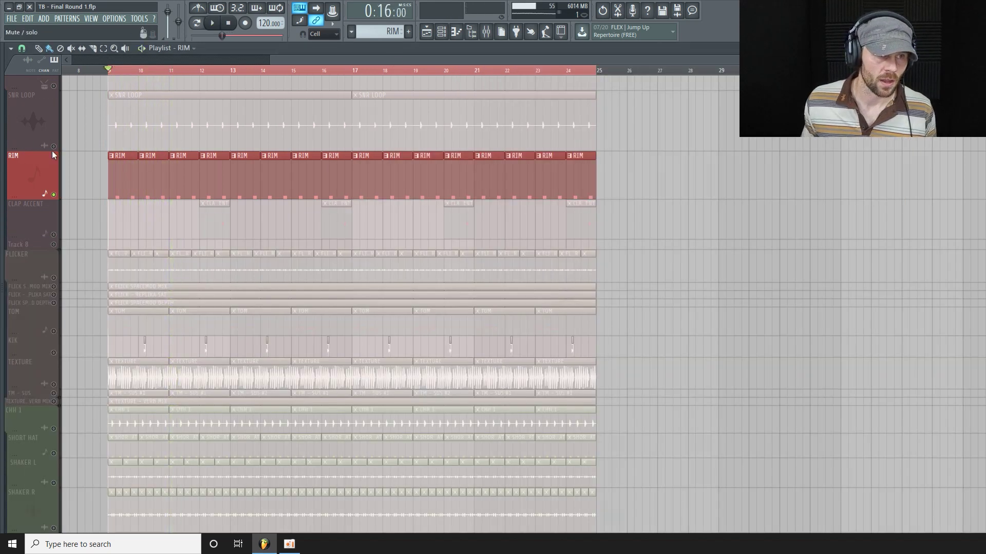
# Unmute the SNR LOOP, KICK and CLAP ACCENT tracks and audition them with the RIM from the first clap accent at bar 12.
pyautogui.click(53, 147)
pyautogui.scroll(1, 53, 124)
pyautogui.click(53, 118)
pyautogui.scroll(-2, 60, 202)
pyautogui.click(54, 206)
pyautogui.click(205, 73)
pyautogui.press('space')
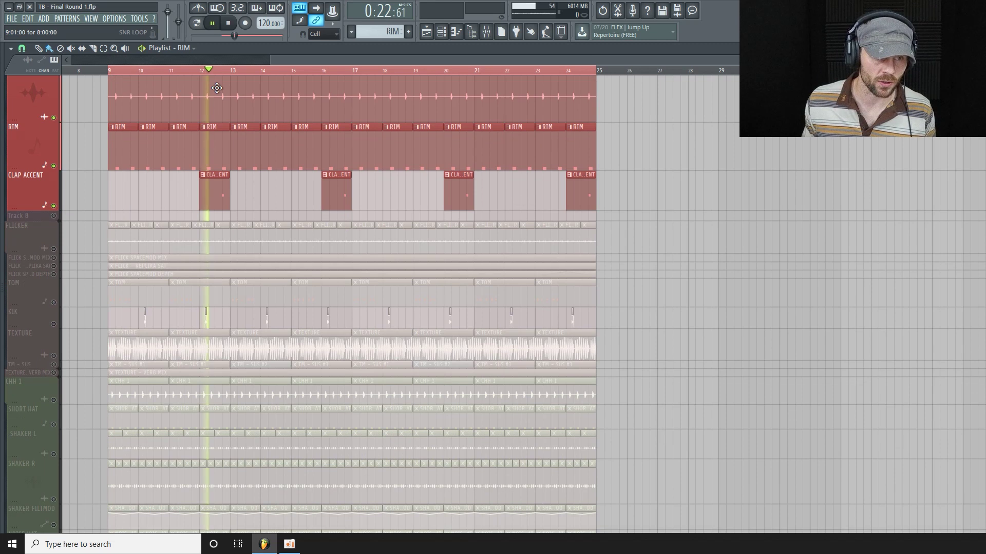
pyautogui.press('space')
pyautogui.press('space')
pyautogui.press('space')
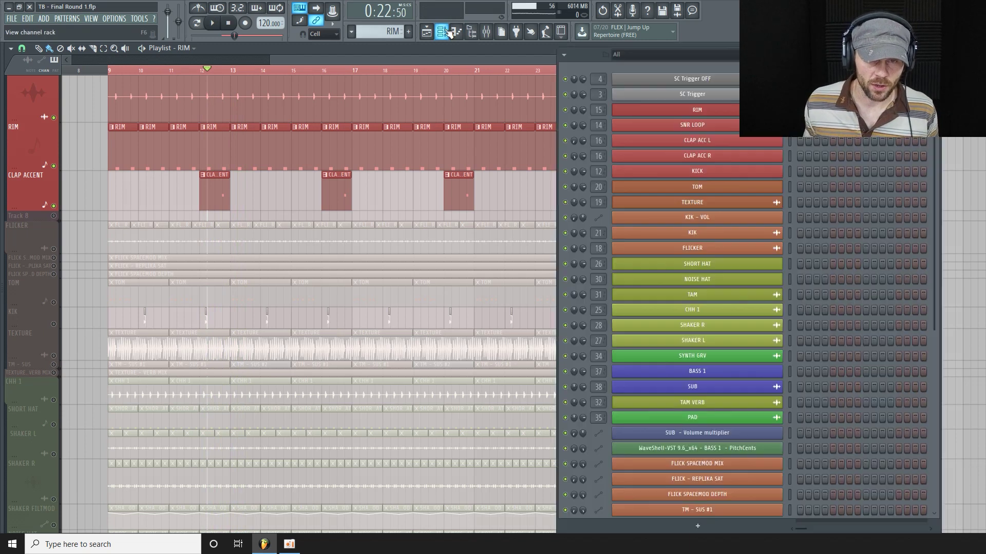
# Select the CLAP ACCENT pattern in the channel rack and view the CLAP ACC L notes in the piano roll.
pyautogui.click(456, 32)
pyautogui.scroll(-3, 385, 32)
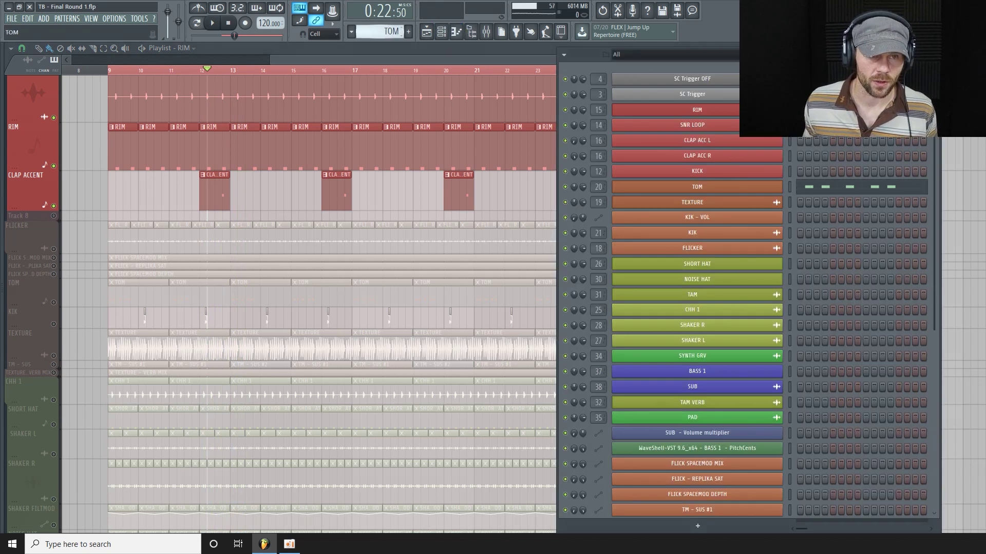
pyautogui.scroll(-2, 380, 32)
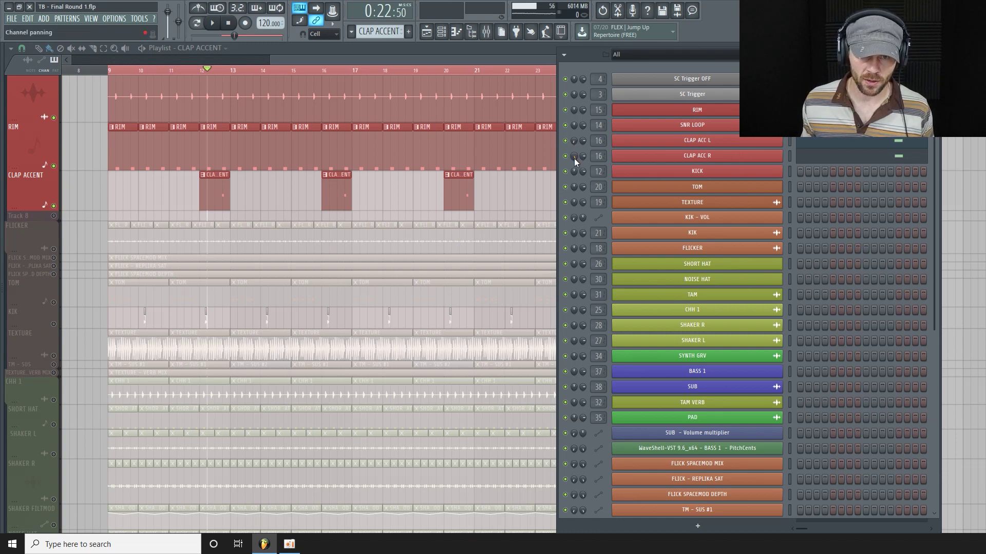
pyautogui.rightClick(737, 146)
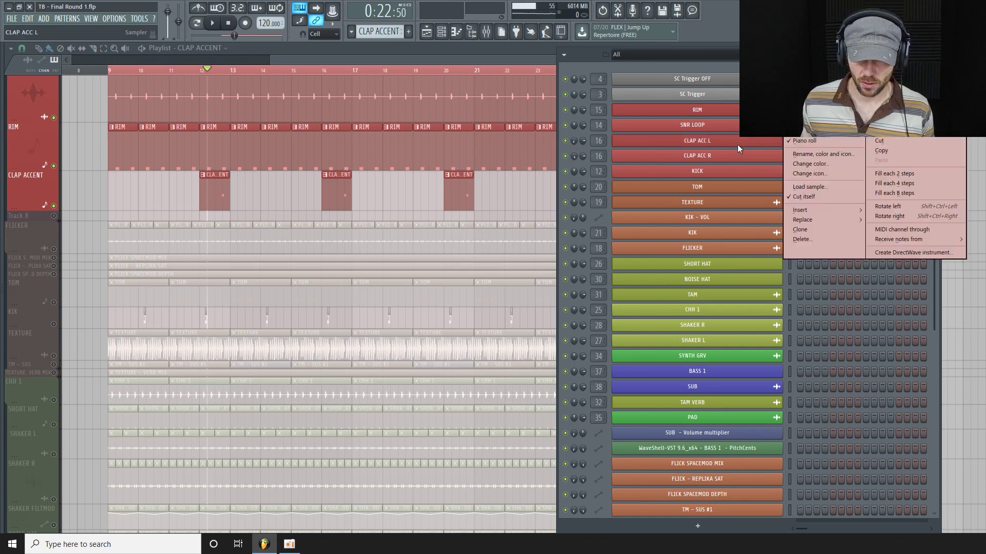
pyautogui.click(824, 142)
pyautogui.rightClick(744, 144)
pyautogui.click(817, 142)
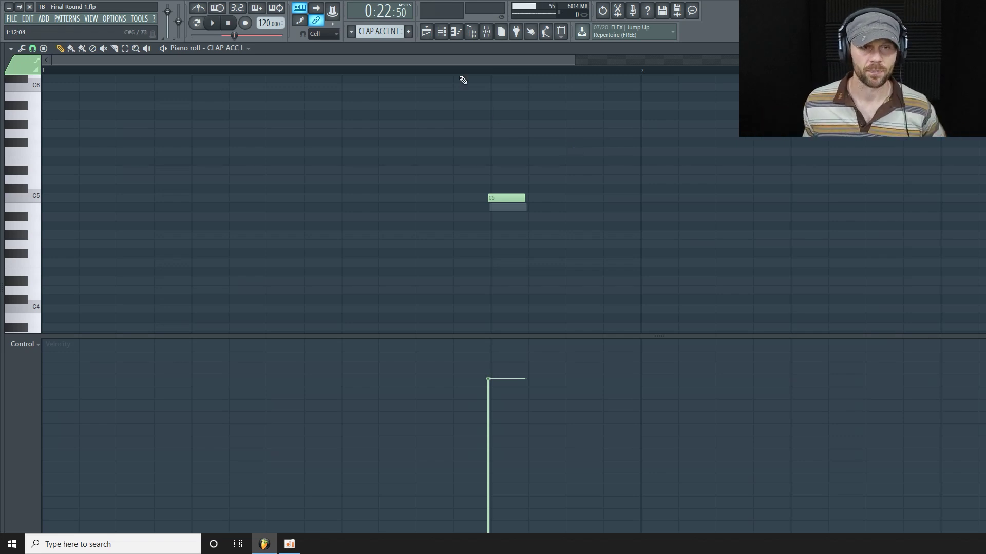
# Examine the DECAY control on the CLAP ACCENT mixer track and the volume envelopes of the CLAP ACC R and CLAP ACC L channels.
pyautogui.click(486, 31)
pyautogui.click(441, 31)
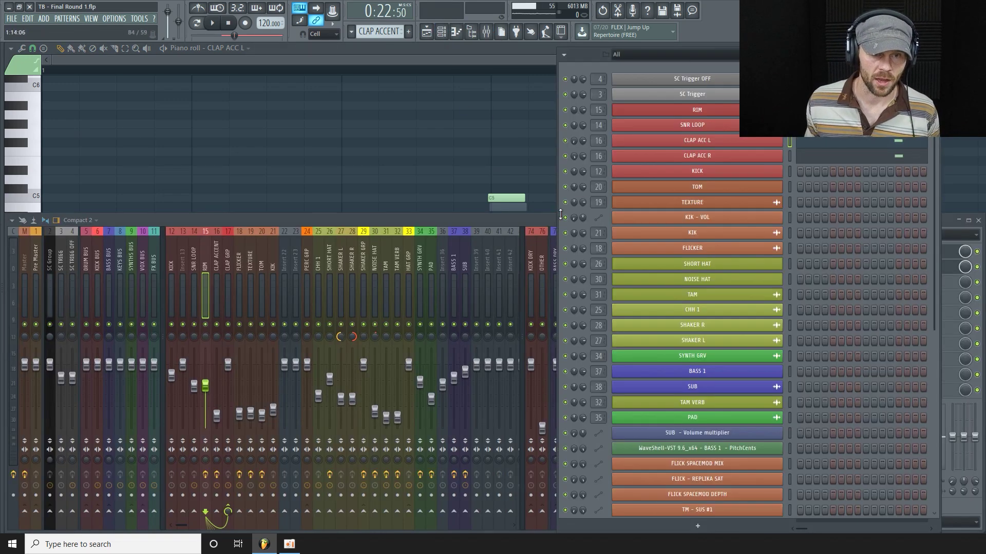
pyautogui.click(506, 224)
pyautogui.click(216, 267)
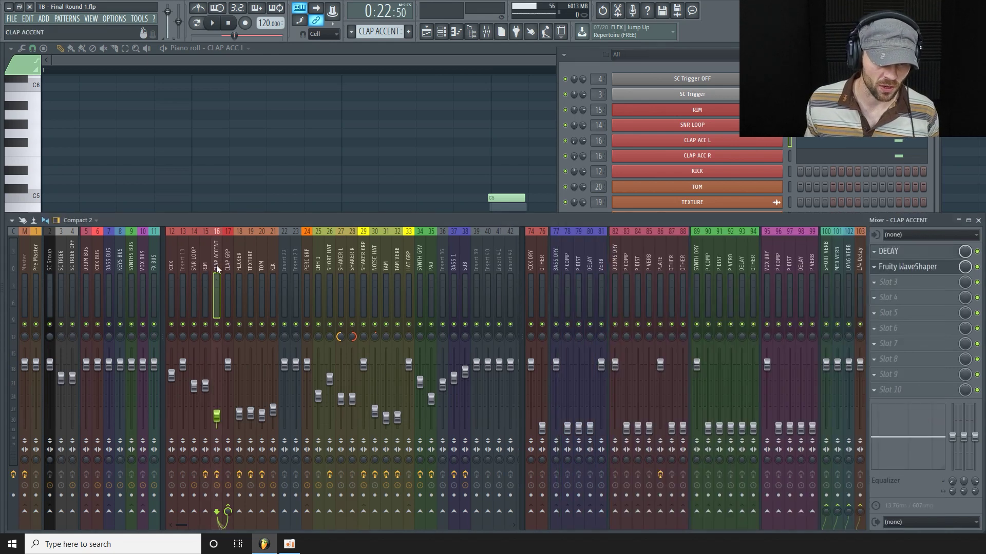
pyautogui.click(939, 255)
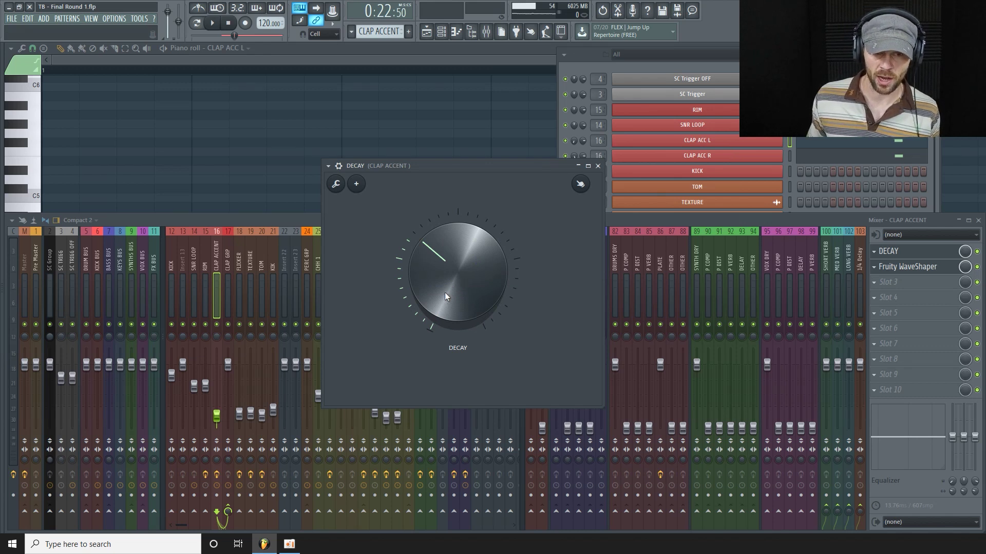
pyautogui.click(739, 143)
pyautogui.click(725, 159)
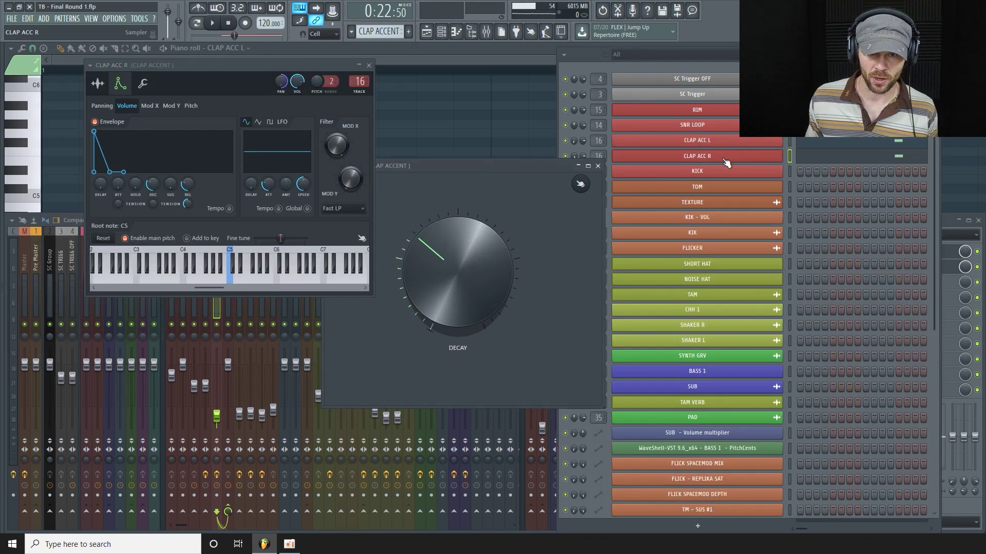
pyautogui.click(726, 139)
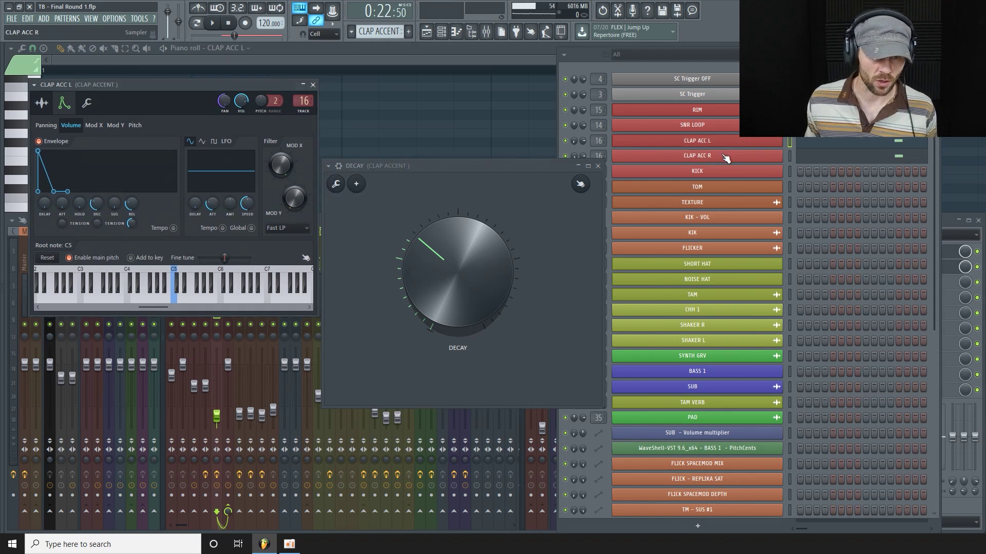
# Examine the Fruity WaveShaper curve on the CLAP ACCENT mixer track and briefly play the clap accent.
pyautogui.click(944, 222)
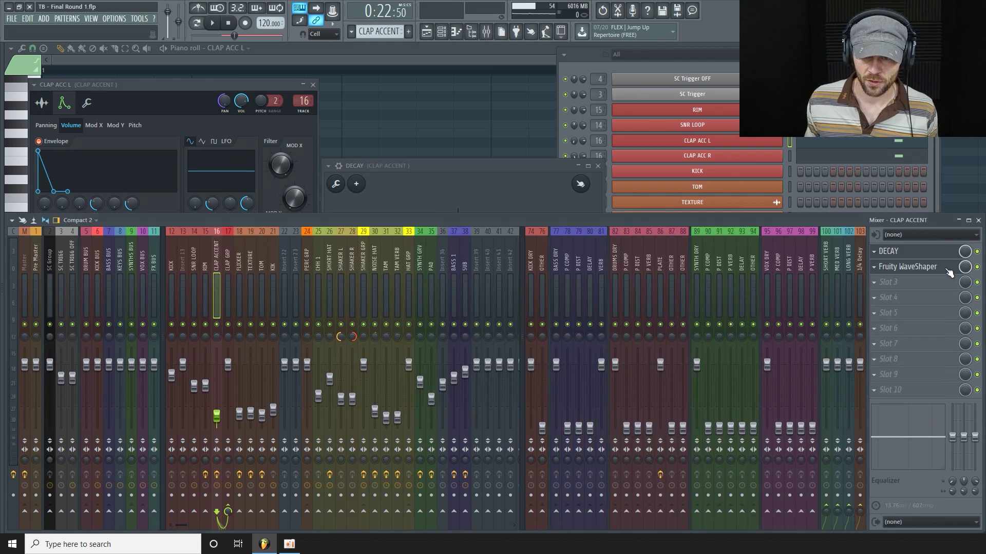
pyautogui.click(948, 269)
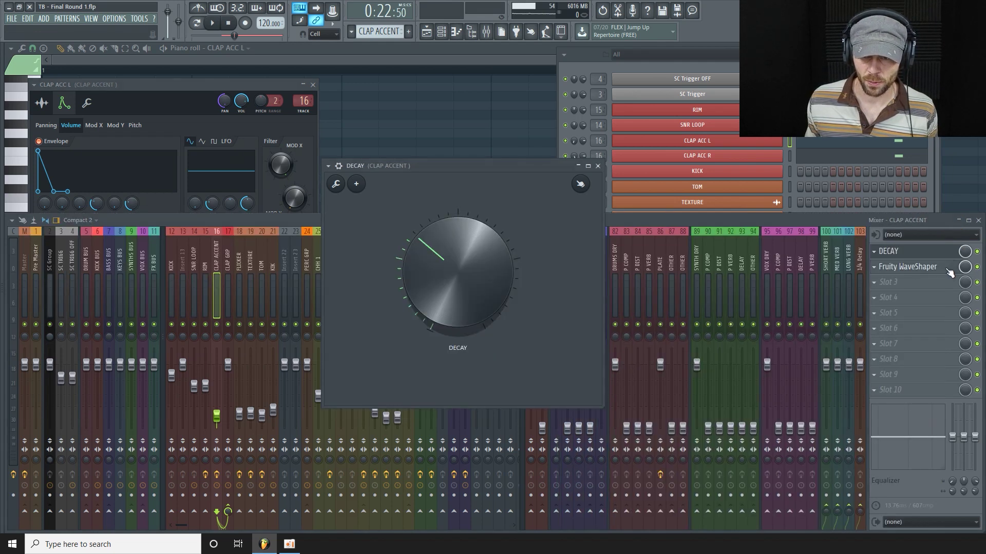
pyautogui.click(907, 267)
pyautogui.press('space')
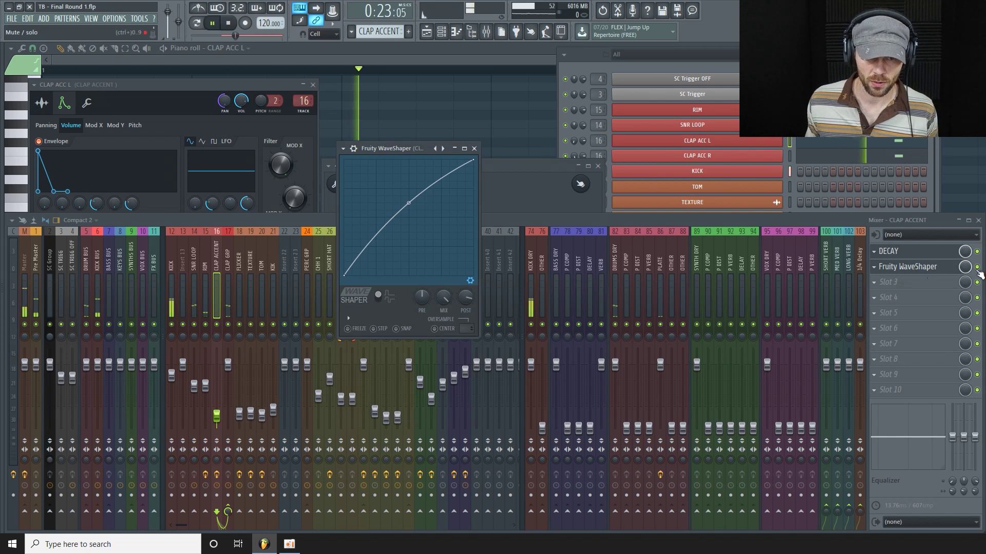
pyautogui.press('space')
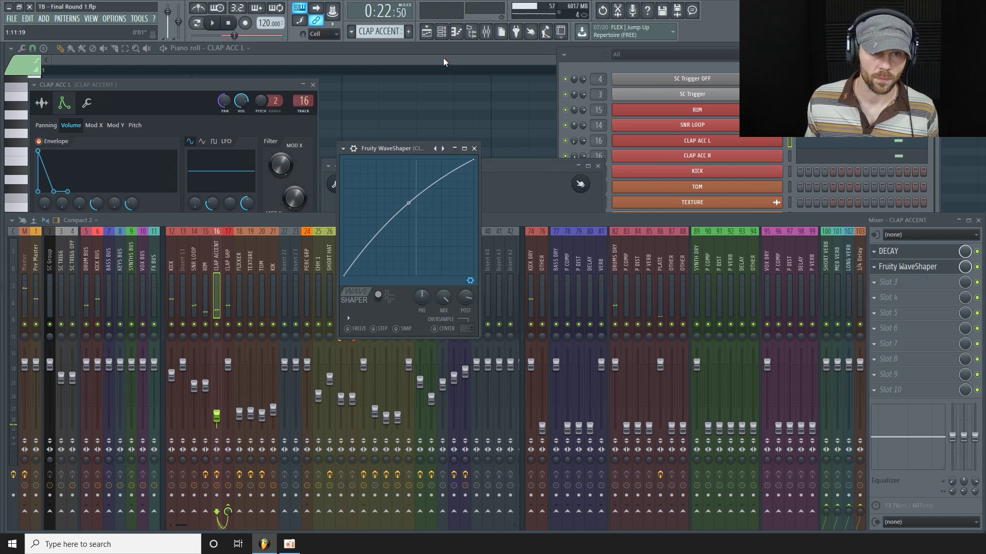
# Return to the playlist, unmute and enlarge the FLICKER track, and audition it with the kick, snare loop, rim and clap accent.
pyautogui.click(442, 57)
pyautogui.click(444, 33)
pyautogui.click(430, 32)
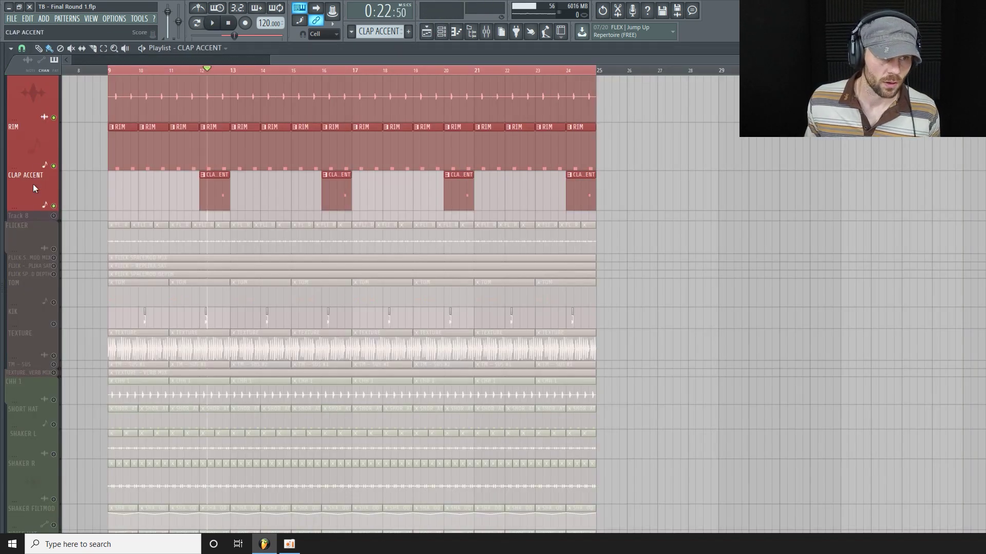
pyautogui.click(46, 251)
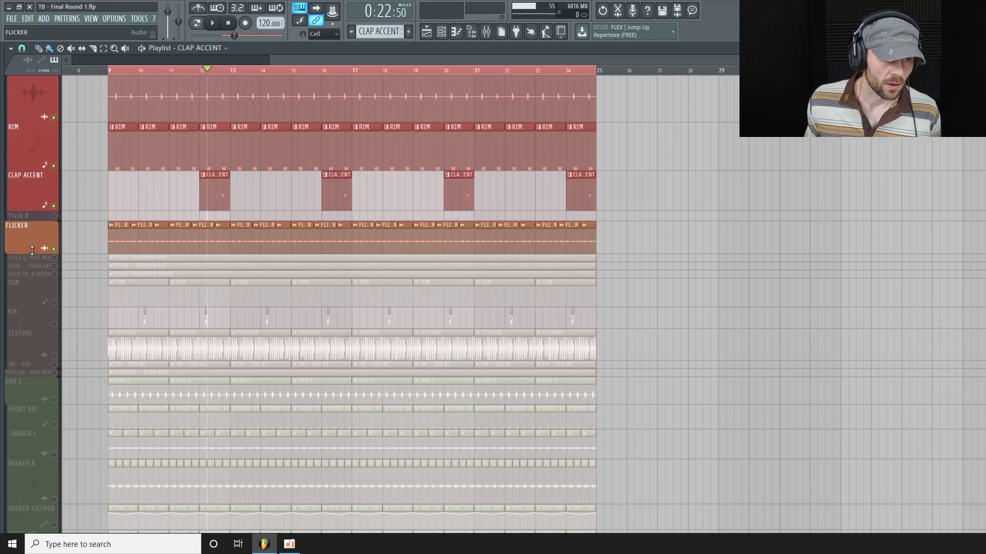
pyautogui.scroll(3, 52, 253)
pyautogui.press('space')
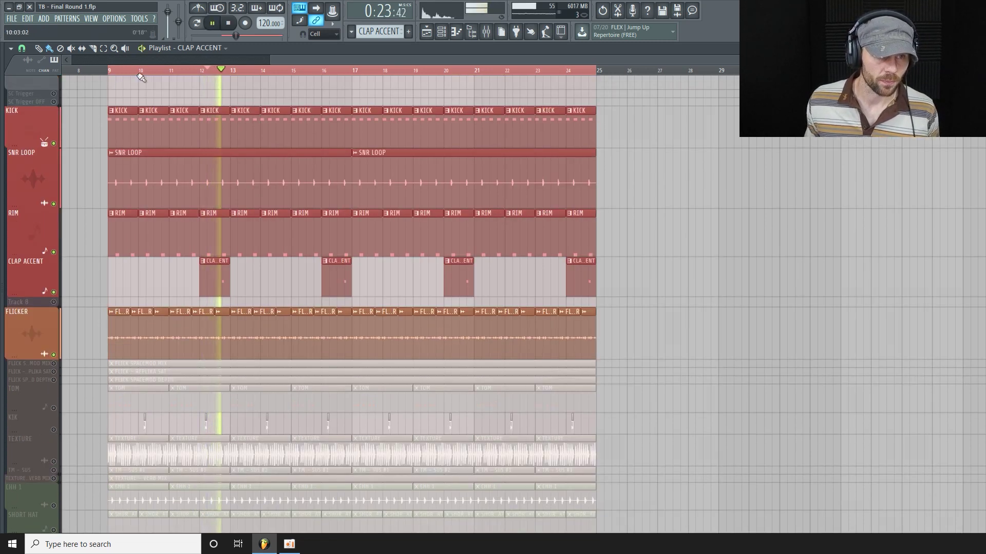
pyautogui.scroll(-1, 222, 200)
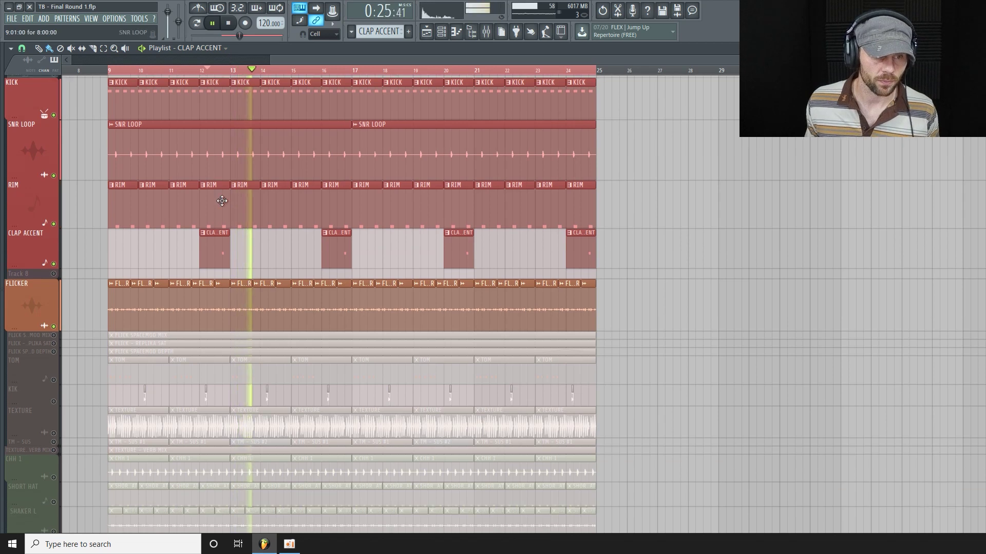
pyautogui.scroll(-2, 222, 201)
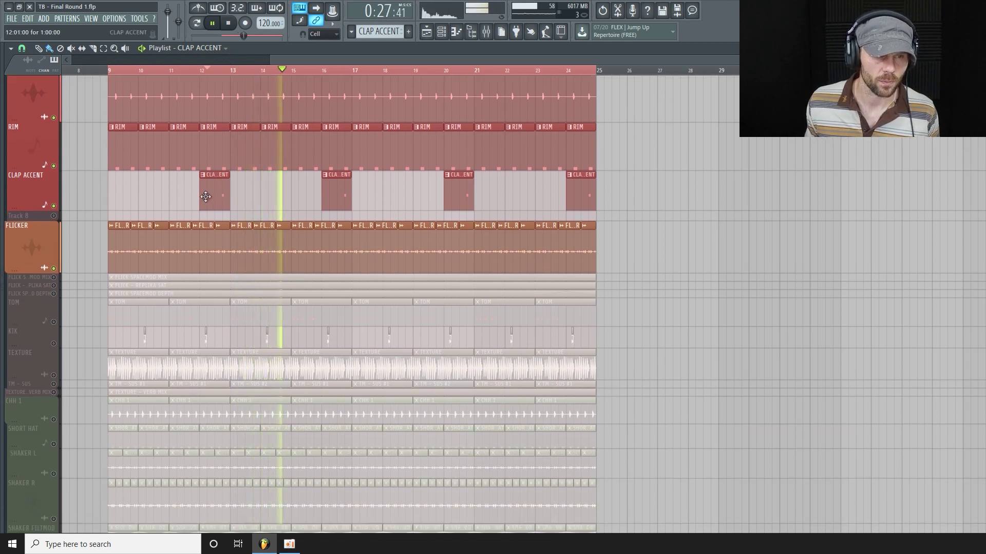
pyautogui.press('space')
pyautogui.moveTo(659, 60); pyautogui.dragTo(610, 60)
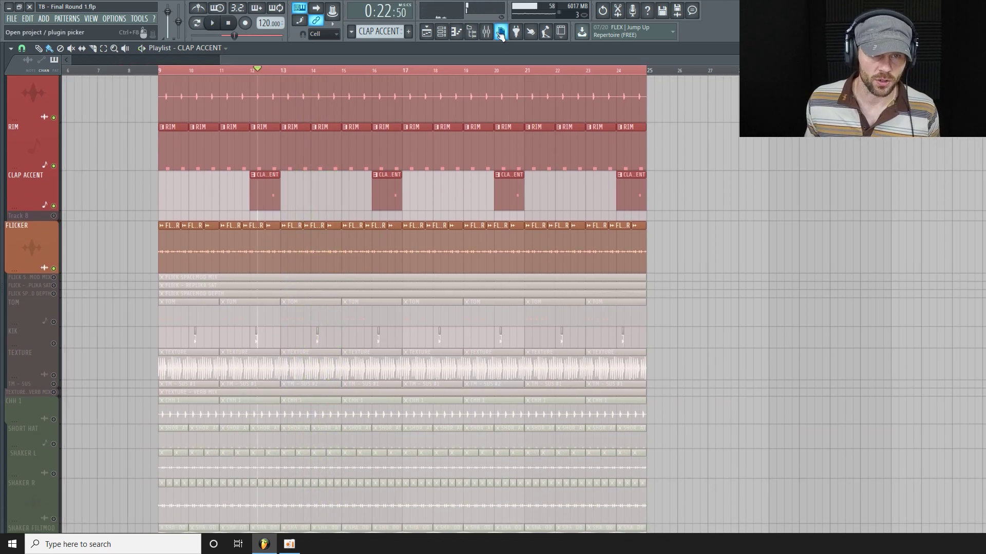
# Open the mixer, solo the FLICKER track and audition it.
pyautogui.click(500, 35)
pyautogui.click(239, 282)
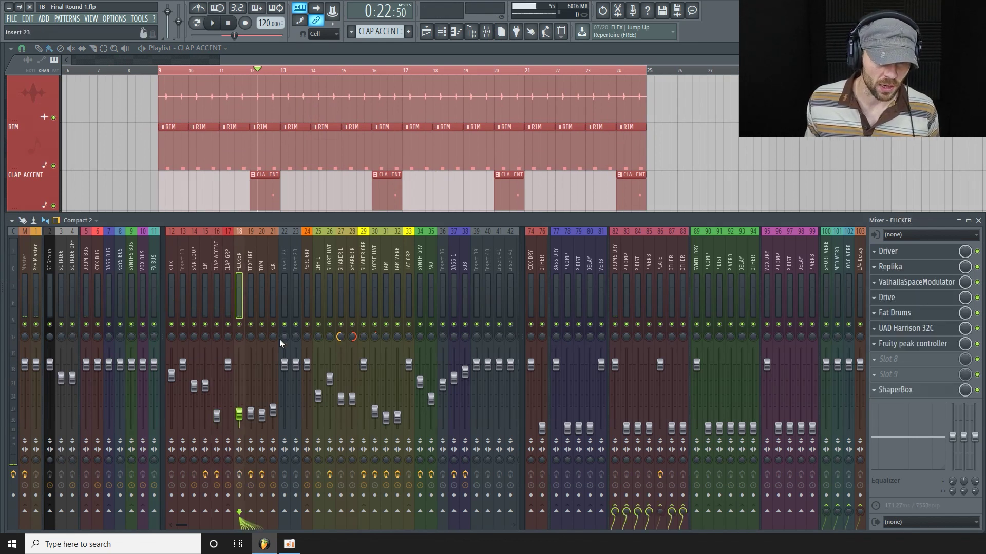
pyautogui.rightClick(240, 325)
pyautogui.press('space')
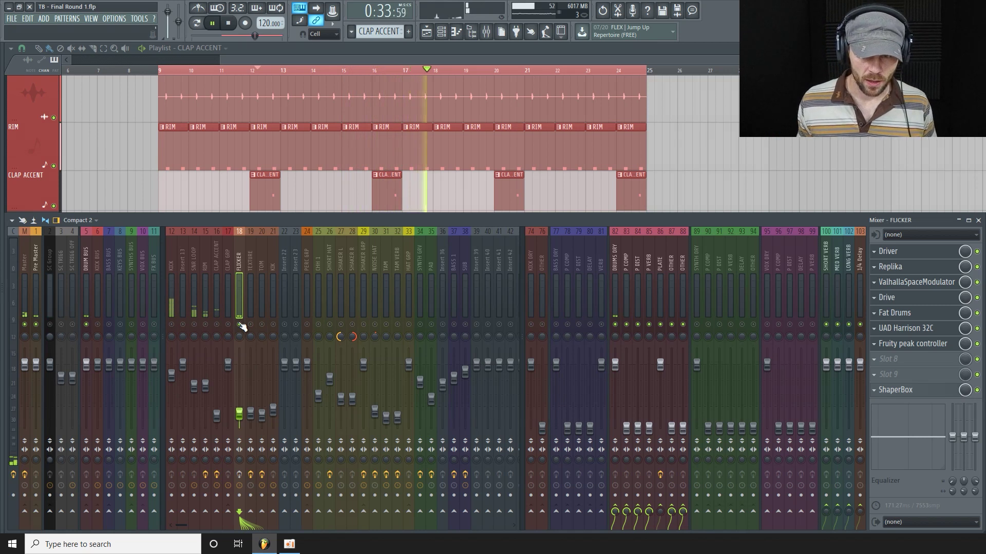
pyautogui.press('space')
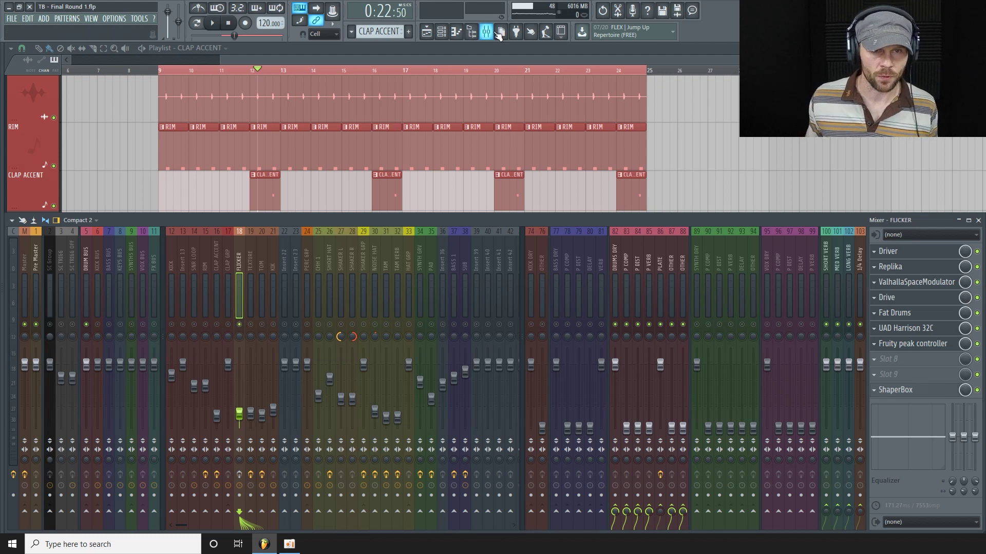
# Return to the playlist, enlarge the FLICKER track for a closer look at its clips, and move the playback position to bar 9.
pyautogui.press('F9')
pyautogui.moveTo(976, 60); pyautogui.dragTo(886, 60)
pyautogui.moveTo(37, 272); pyautogui.dragTo(37, 343)
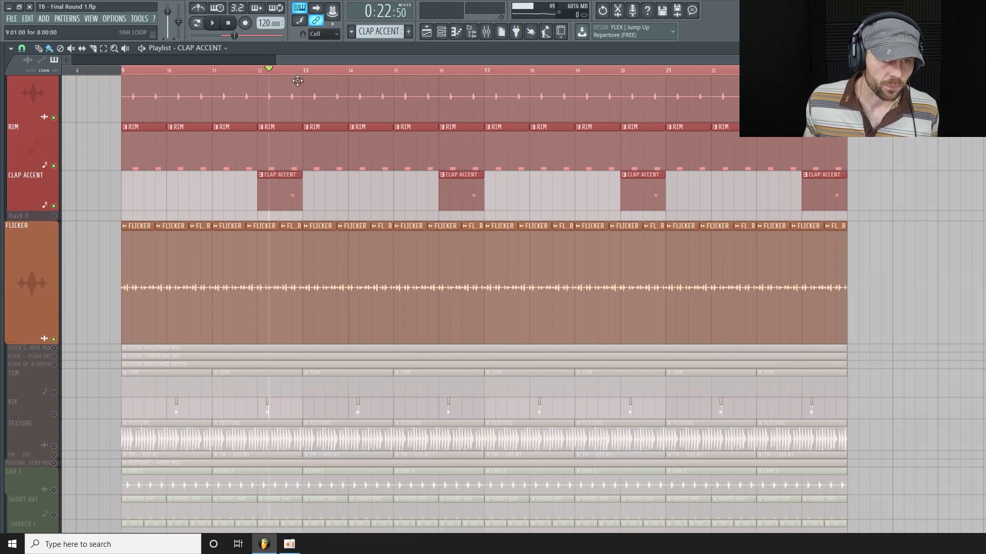
pyautogui.moveTo(264, 67)
pyautogui.mouseDown()
pyautogui.moveTo(114, 99)
pyautogui.moveTo(164, 97)
pyautogui.mouseUp()
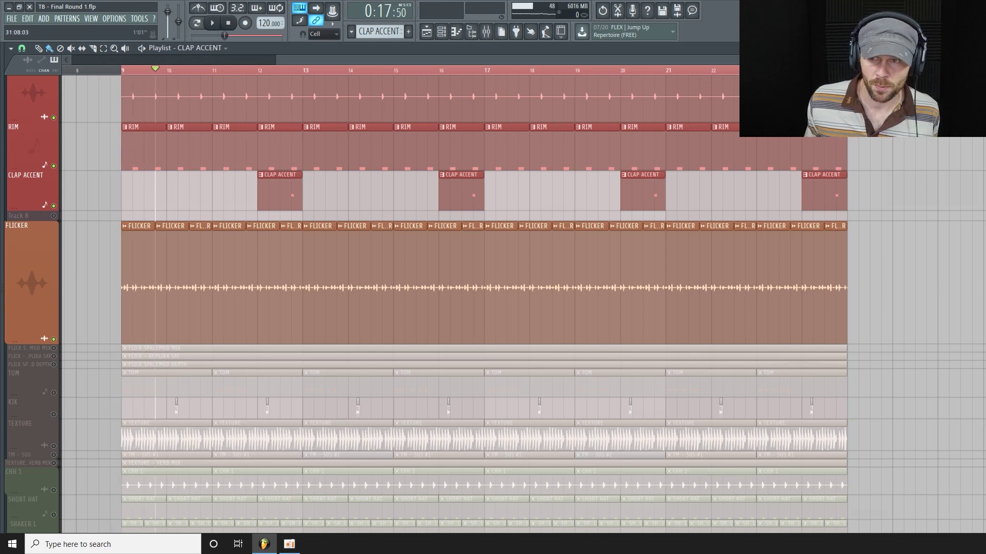
pyautogui.moveTo(901, 60); pyautogui.dragTo(878, 60)
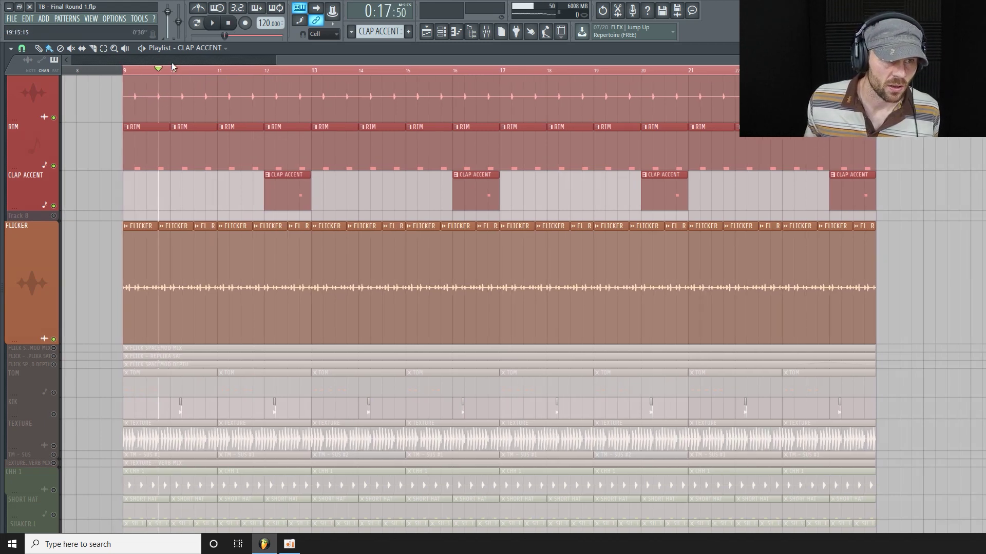
pyautogui.moveTo(160, 70)
pyautogui.mouseDown()
pyautogui.moveTo(137, 78)
pyautogui.moveTo(222, 92)
pyautogui.moveTo(125, 87)
pyautogui.moveTo(226, 87)
pyautogui.moveTo(154, 87)
pyautogui.moveTo(206, 100)
pyautogui.moveTo(130, 101)
pyautogui.mouseUp()
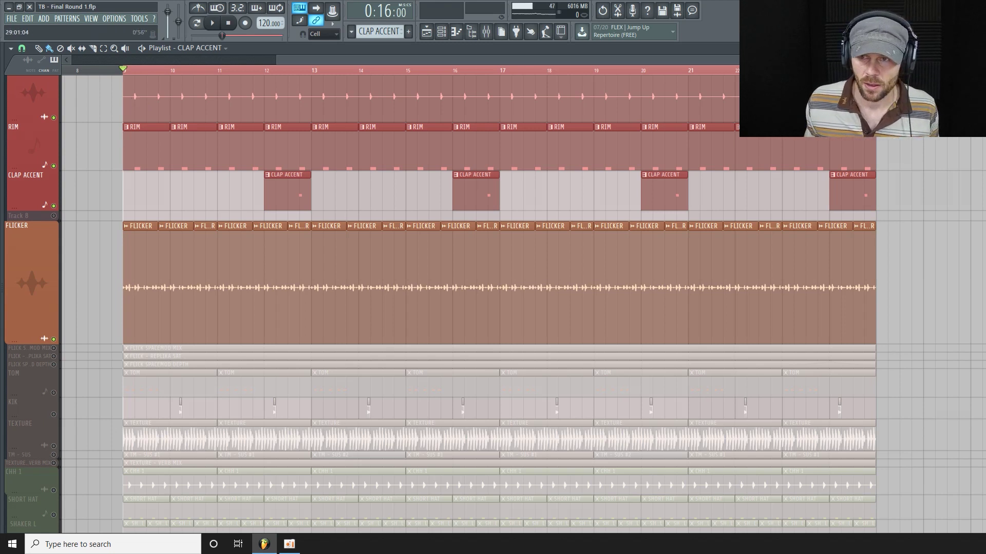
# Reduce the height of the FLICKER track in the playlist.
pyautogui.scroll(-2, 493, 287)
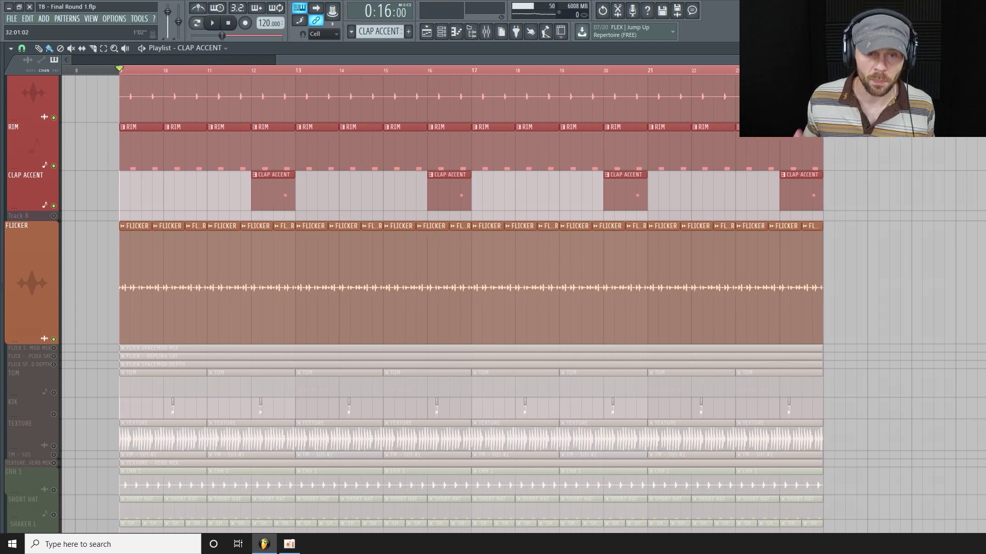
pyautogui.moveTo(36, 340); pyautogui.dragTo(29, 314)
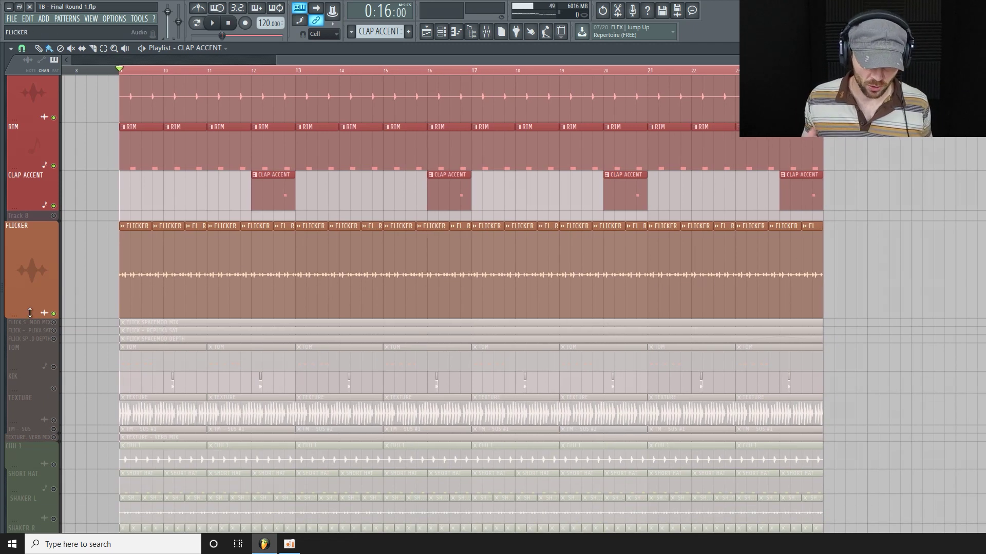
pyautogui.moveTo(28, 314); pyautogui.dragTo(28, 303)
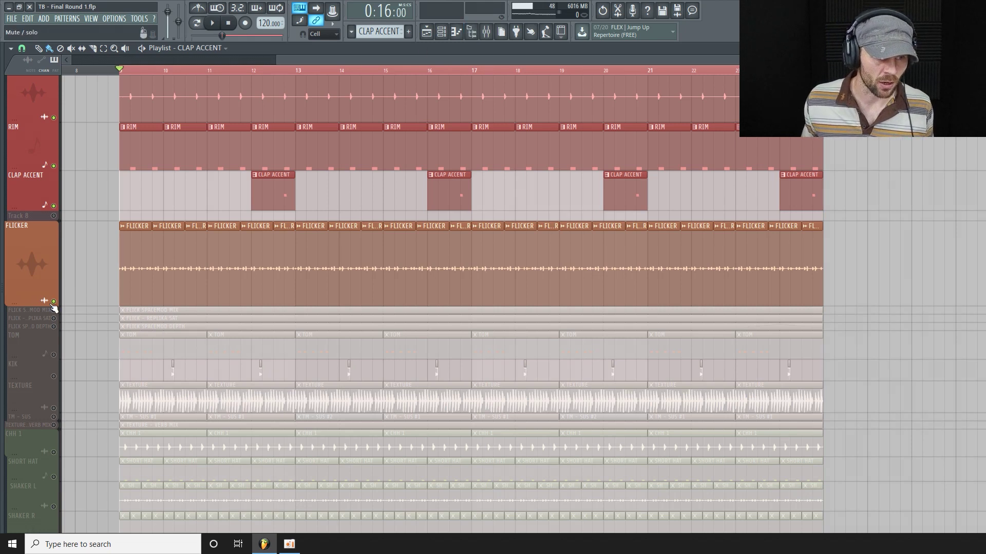
pyautogui.moveTo(40, 306)
pyautogui.mouseDown()
pyautogui.moveTo(40, 275)
pyautogui.moveTo(37, 302)
pyautogui.mouseUp()
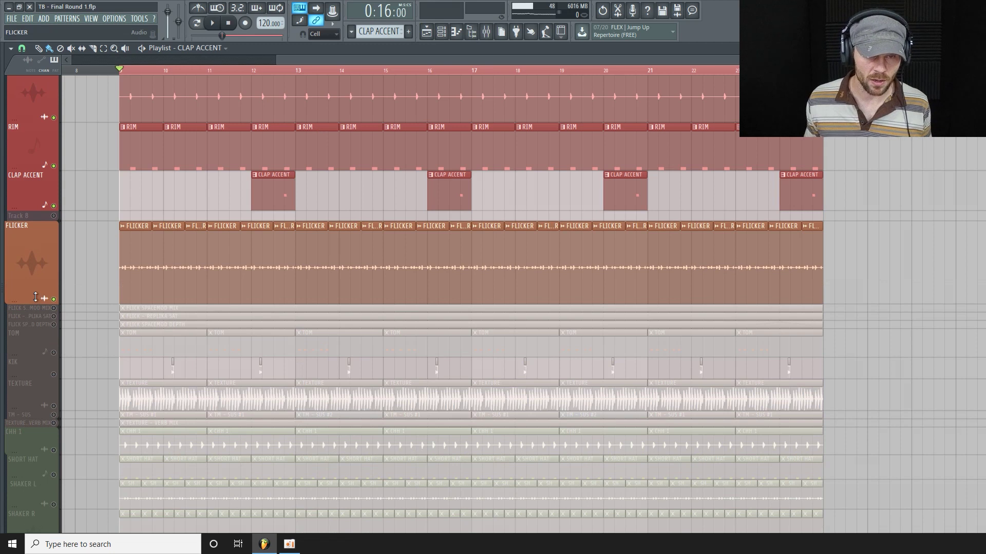
pyautogui.moveTo(35, 294); pyautogui.dragTo(23, 288)
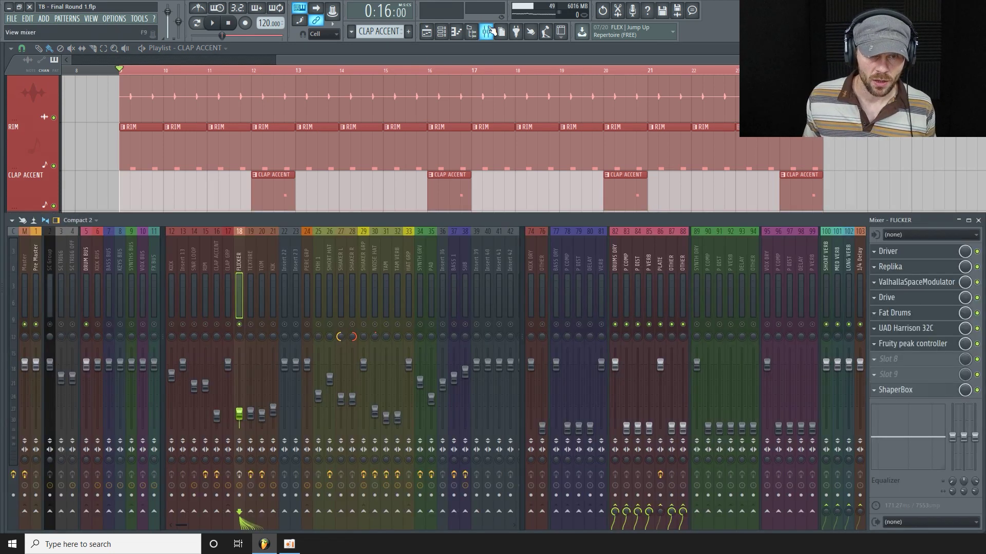
# On the FLICKER mixer track, bypass every loaded effect except Driver and open the Replika and Driver plugins.
pyautogui.click(486, 31)
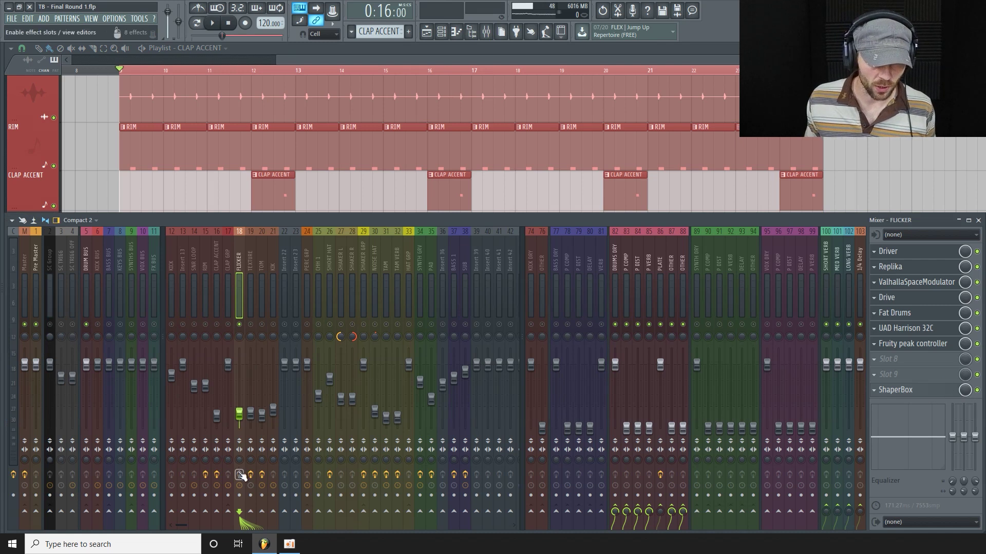
pyautogui.click(945, 267)
pyautogui.click(932, 254)
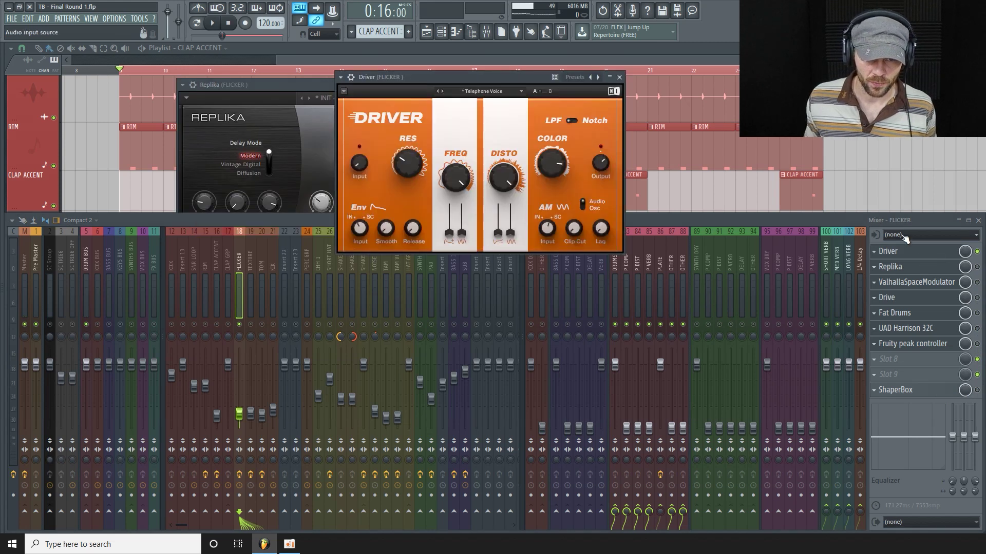
pyautogui.moveTo(521, 75); pyautogui.dragTo(401, 130)
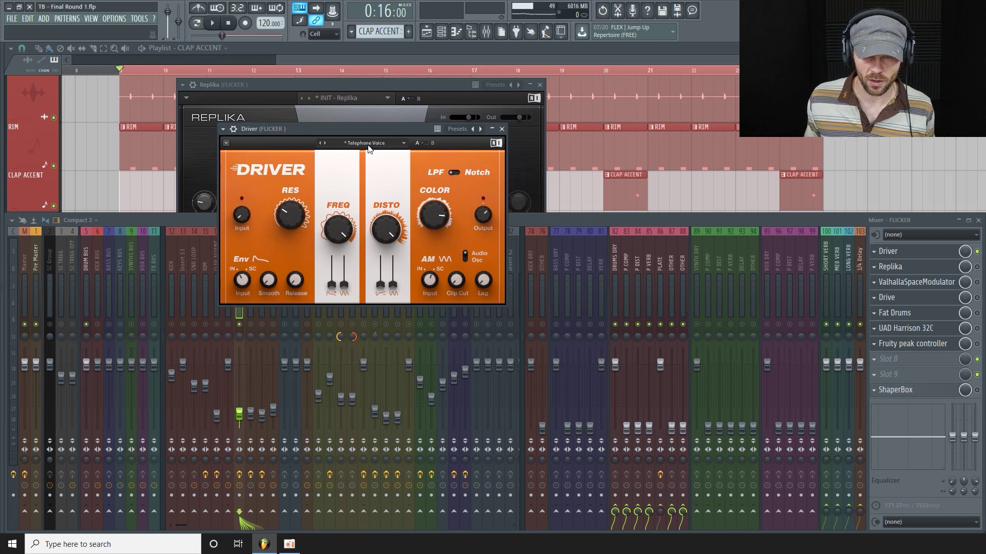
# Play the FLICKER track while switching Driver off and on to compare the sound of its Telephone Voice setting.
pyautogui.click(977, 252)
pyautogui.press('space')
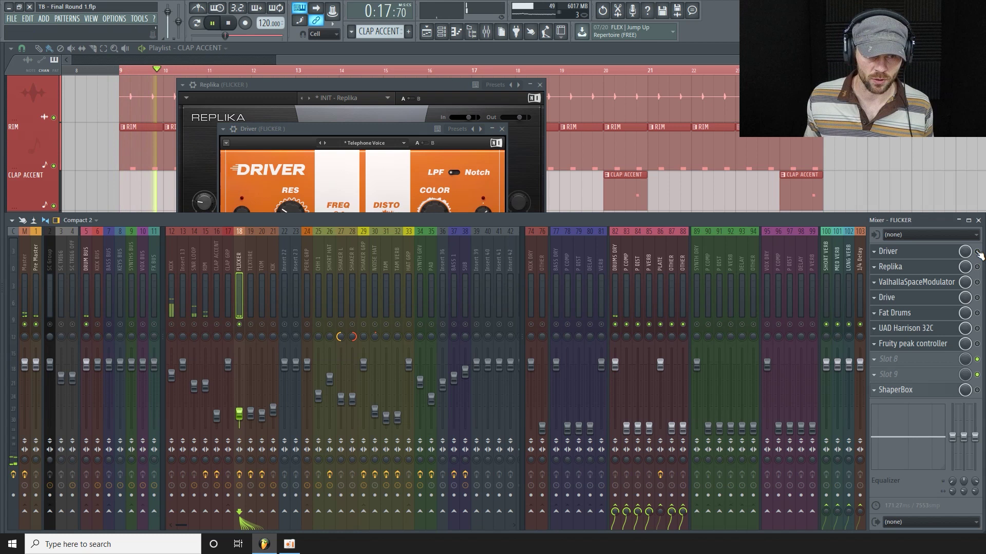
pyautogui.click(977, 251)
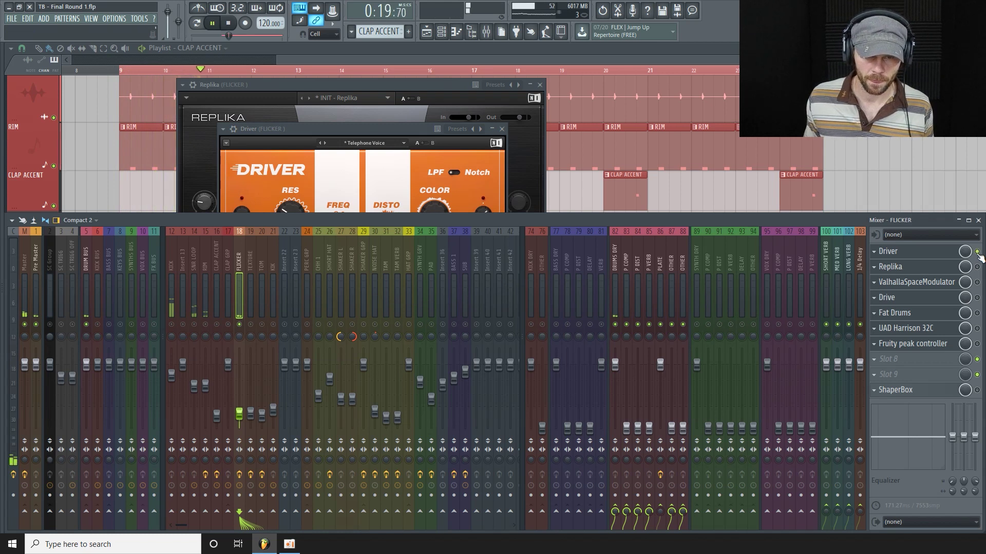
pyautogui.click(978, 253)
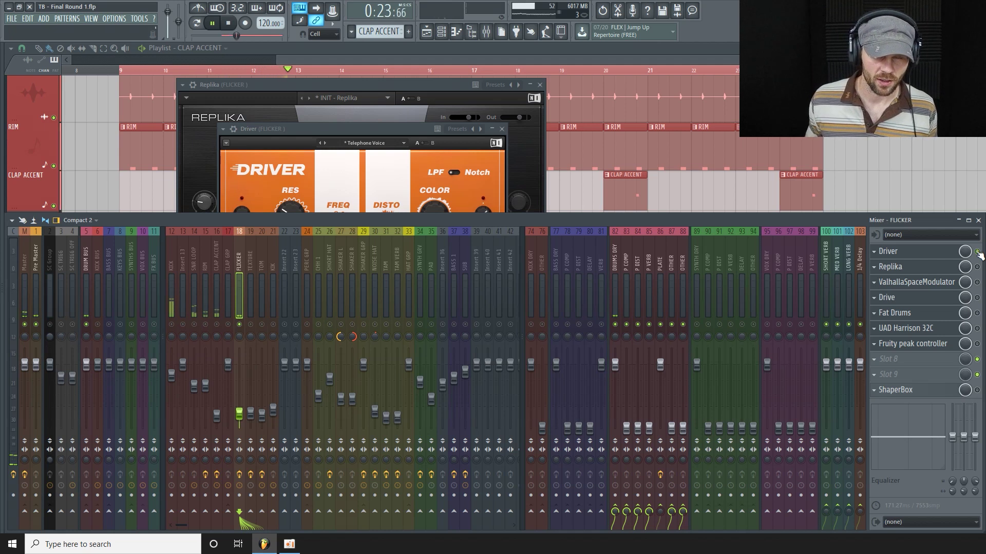
pyautogui.moveTo(413, 127)
pyautogui.mouseDown()
pyautogui.moveTo(437, 124)
pyautogui.moveTo(420, 130)
pyautogui.mouseUp()
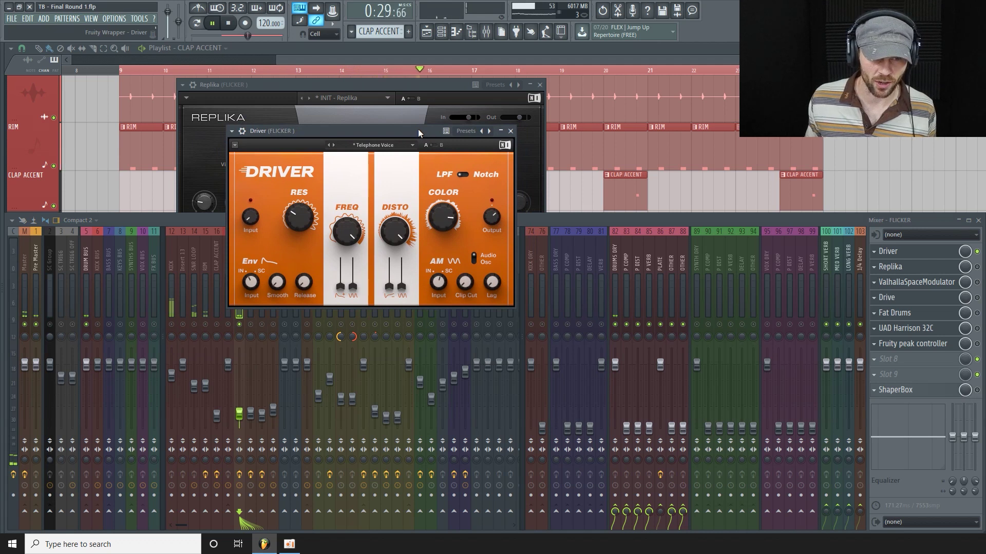
pyautogui.click(977, 253)
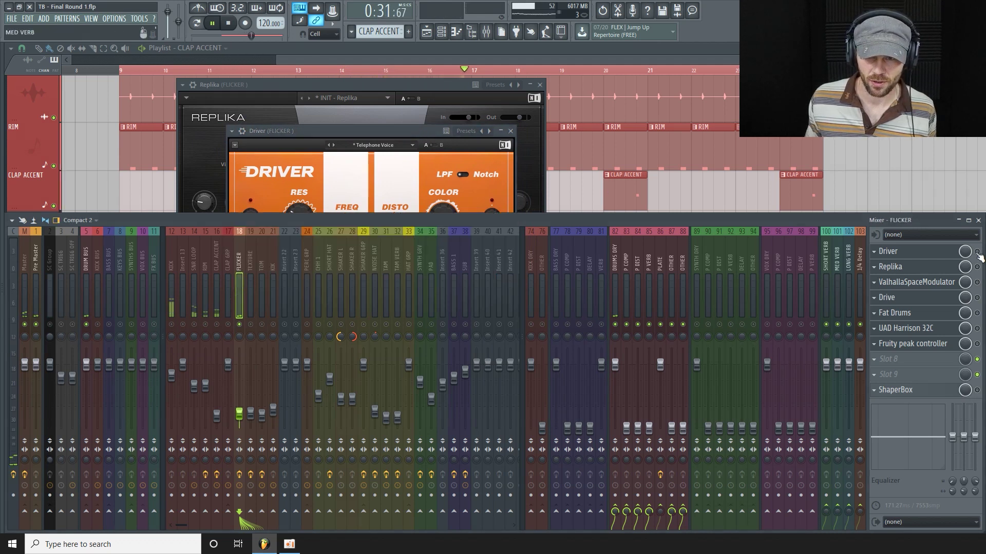
# Enable Driver and Replika on the FLICKER track and examine Replika's dotted delay, mix and feedback settings.
pyautogui.click(963, 272)
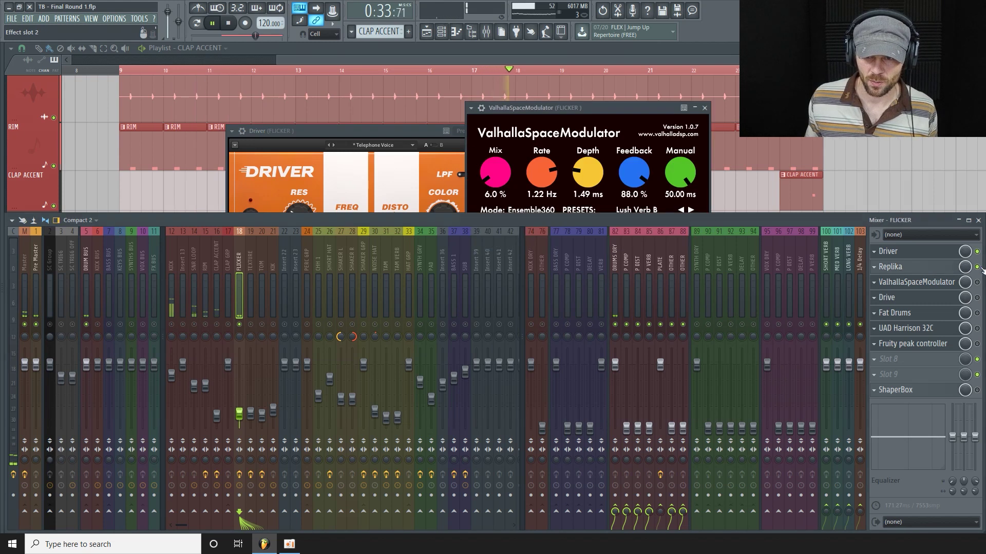
pyautogui.click(936, 272)
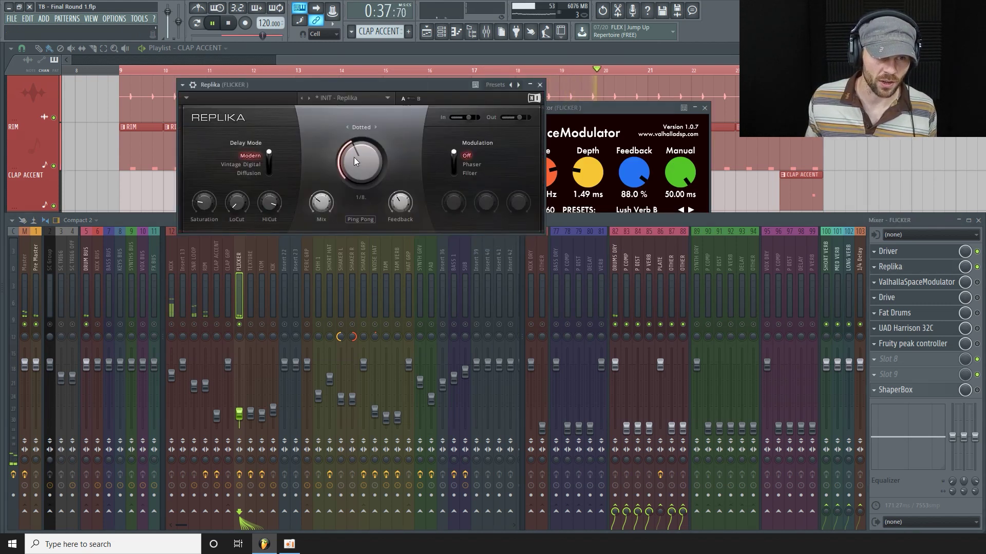
pyautogui.moveTo(333, 208)
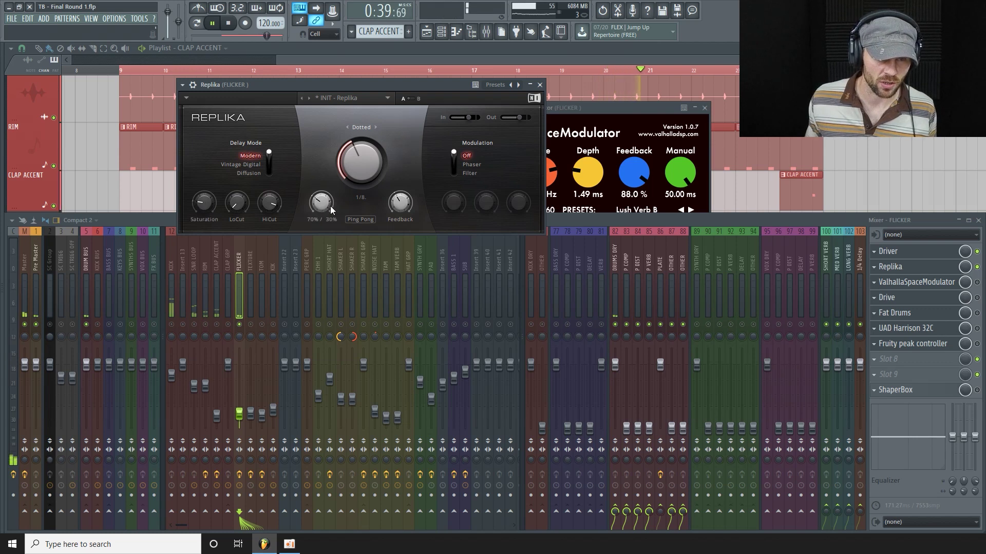
pyautogui.moveTo(399, 210)
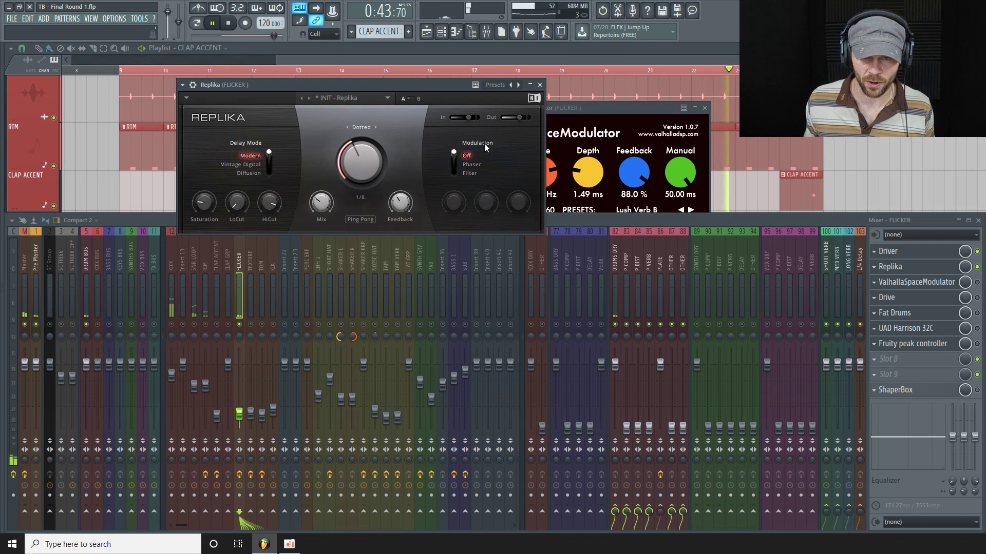
# Enable ValhallaSpaceModulator on the FLICKER track and examine its Lush Verb B settings during playback.
pyautogui.moveTo(633, 110); pyautogui.dragTo(445, 119)
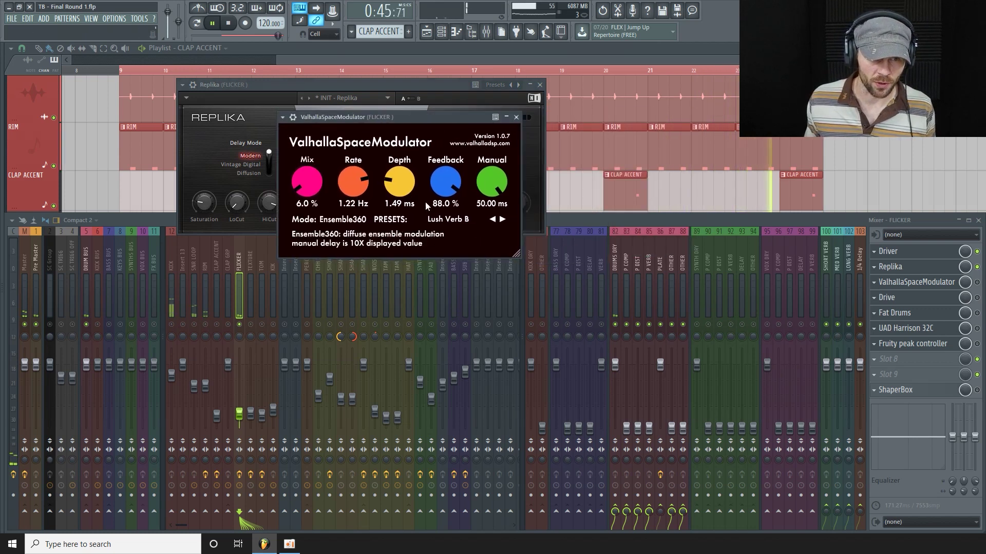
pyautogui.click(977, 282)
pyautogui.moveTo(411, 117); pyautogui.dragTo(341, 123)
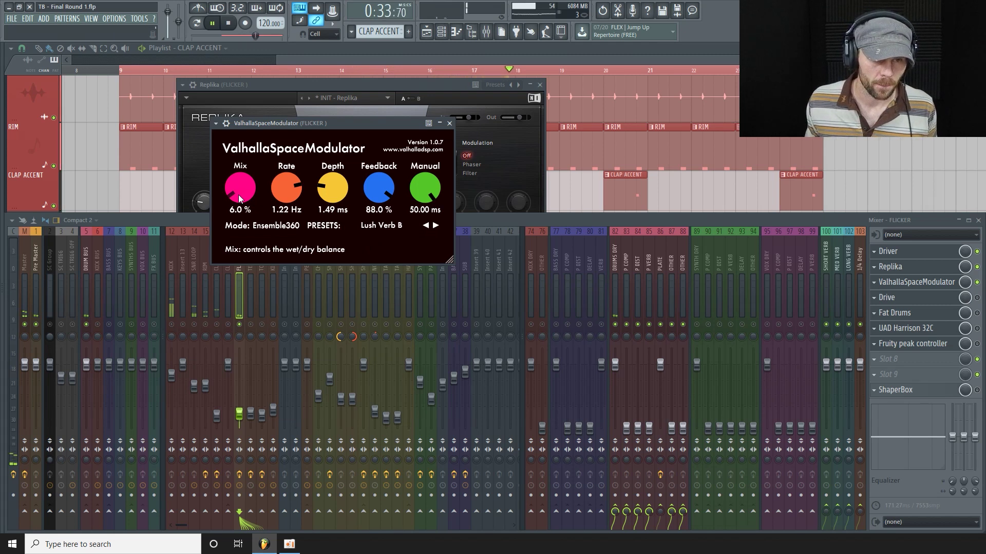
# Enable the Drive effect on the FLICKER track, stop playback and examine the Drive settings.
pyautogui.click(977, 298)
pyautogui.press('space')
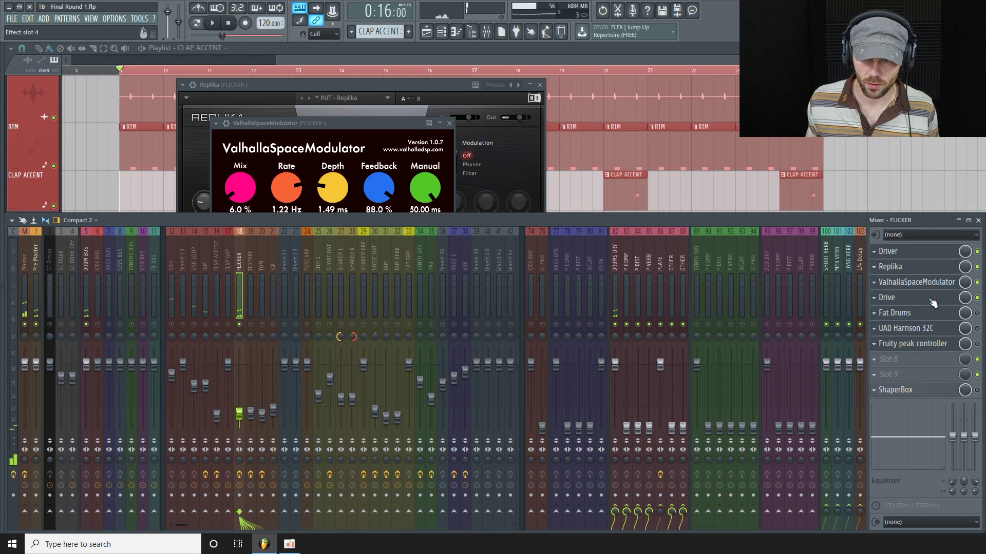
pyautogui.click(922, 312)
pyautogui.click(932, 299)
pyautogui.moveTo(837, 343); pyautogui.dragTo(328, 165)
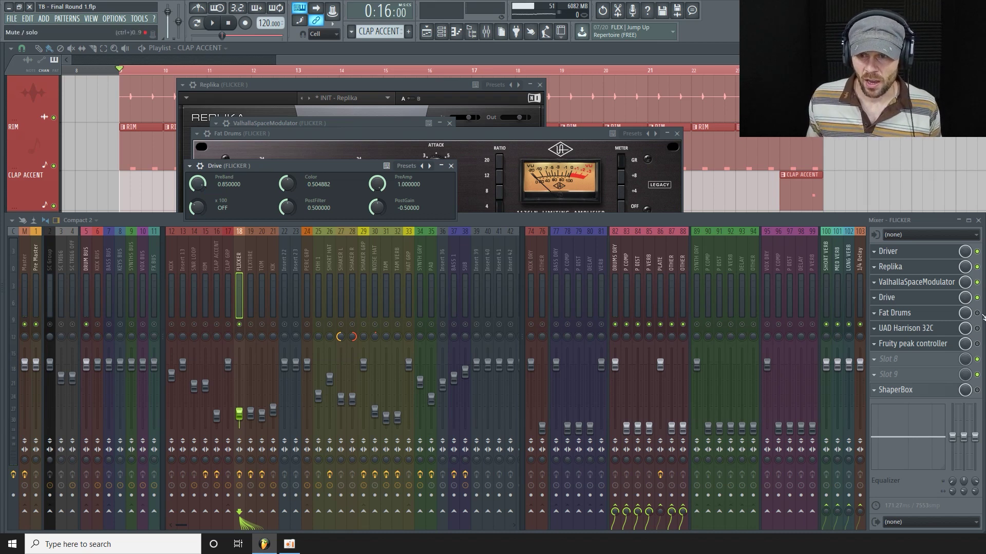
# Enable Fat Drums on the FLICKER track, examine the 1176LN limiter's controls and audition its effect on the sound.
pyautogui.click(936, 327)
pyautogui.click(937, 314)
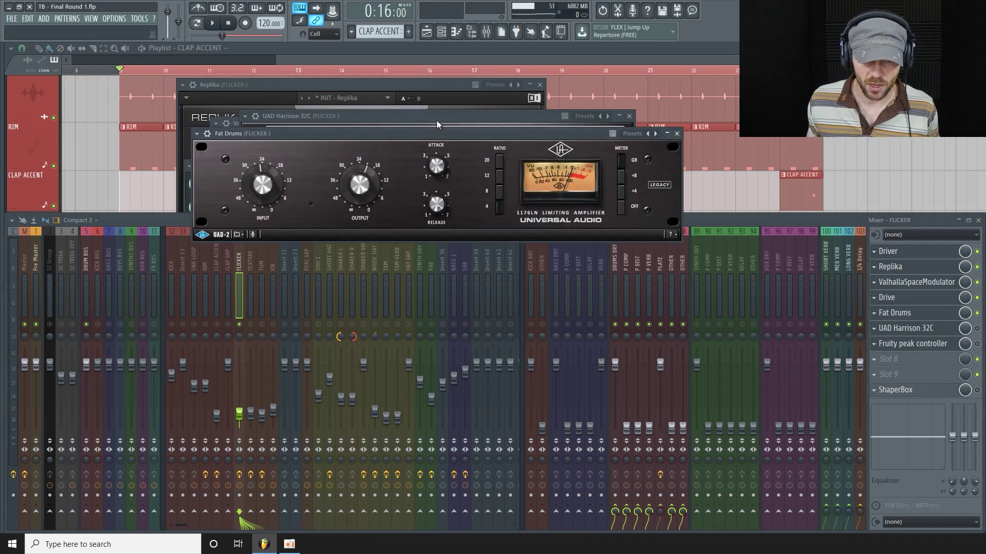
pyautogui.moveTo(507, 136); pyautogui.dragTo(440, 143)
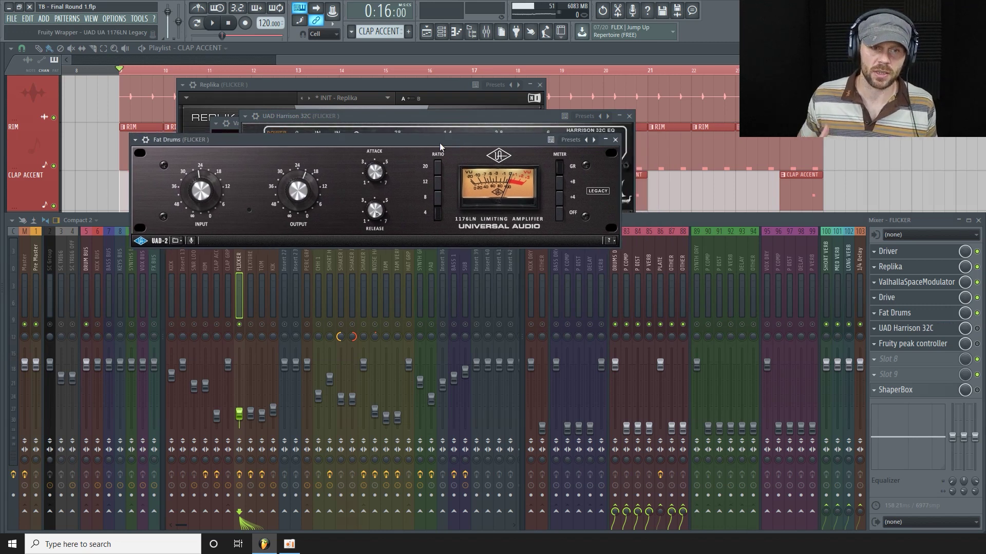
pyautogui.moveTo(400, 140); pyautogui.dragTo(399, 125)
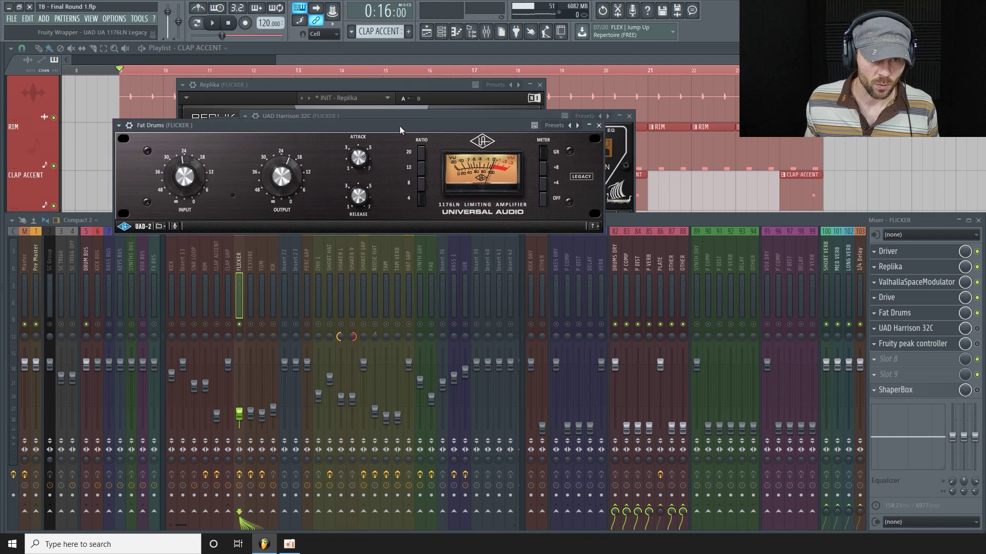
pyautogui.press('space')
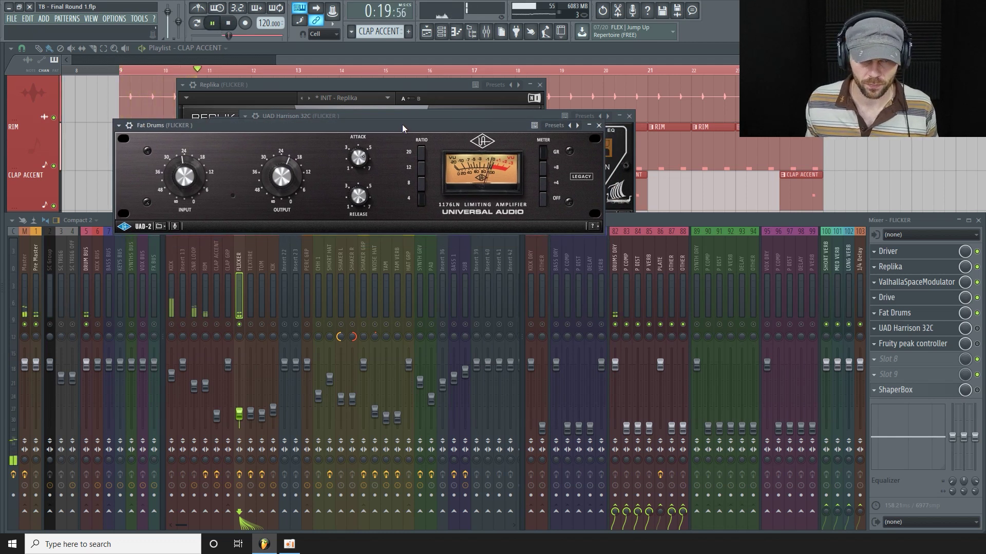
pyautogui.click(978, 314)
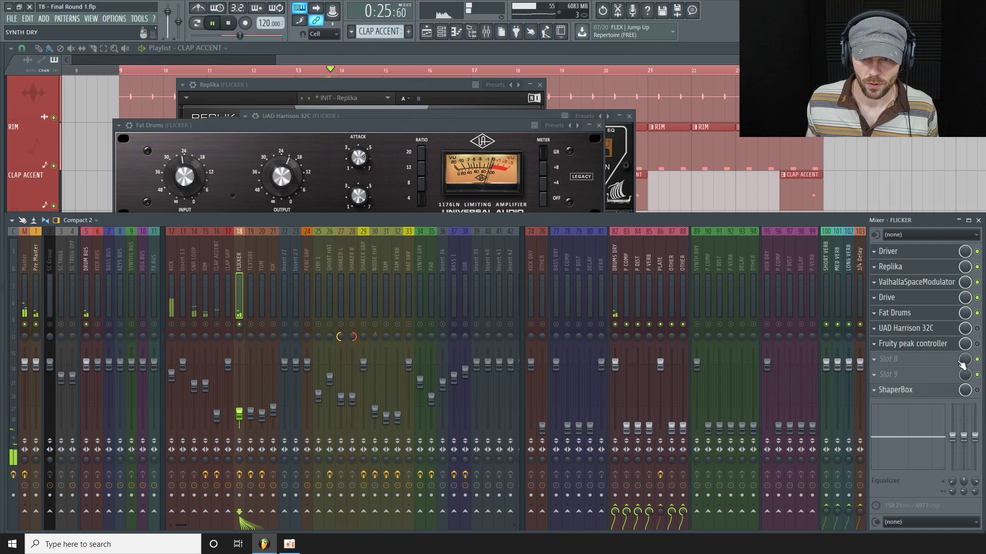
pyautogui.press('space')
# Enable UAD Harrison 32C and Fruity peak controller on the FLICKER track and examine both plugins.
pyautogui.click(953, 331)
pyautogui.click(953, 330)
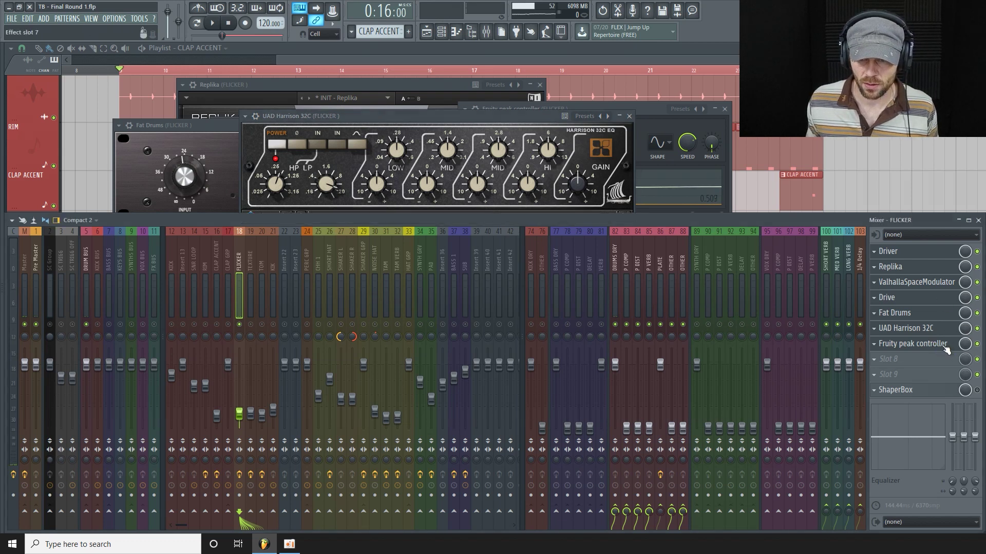
pyautogui.click(944, 348)
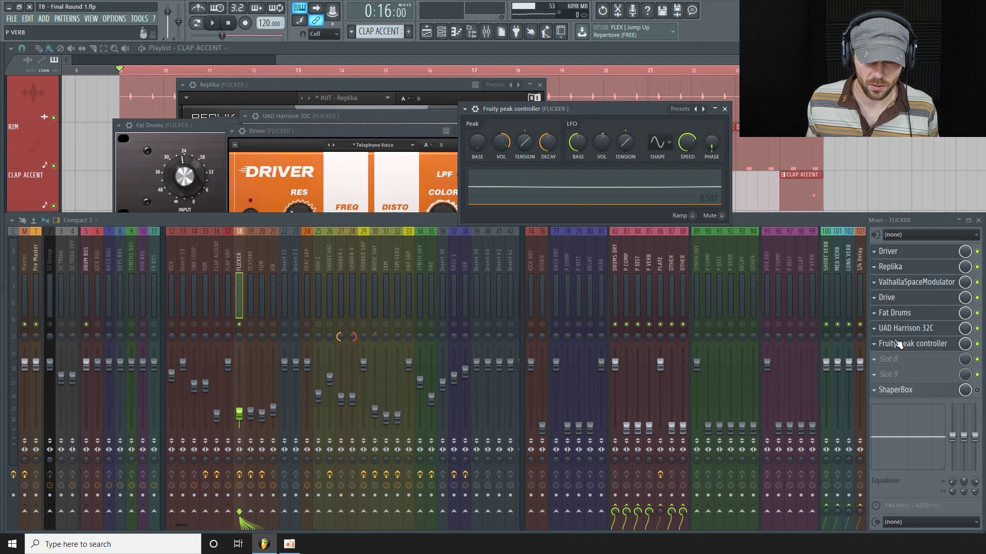
# Examine ValhallaSpaceModulator and the Drive effect's modulated Color control on the FLICKER track.
pyautogui.click(927, 286)
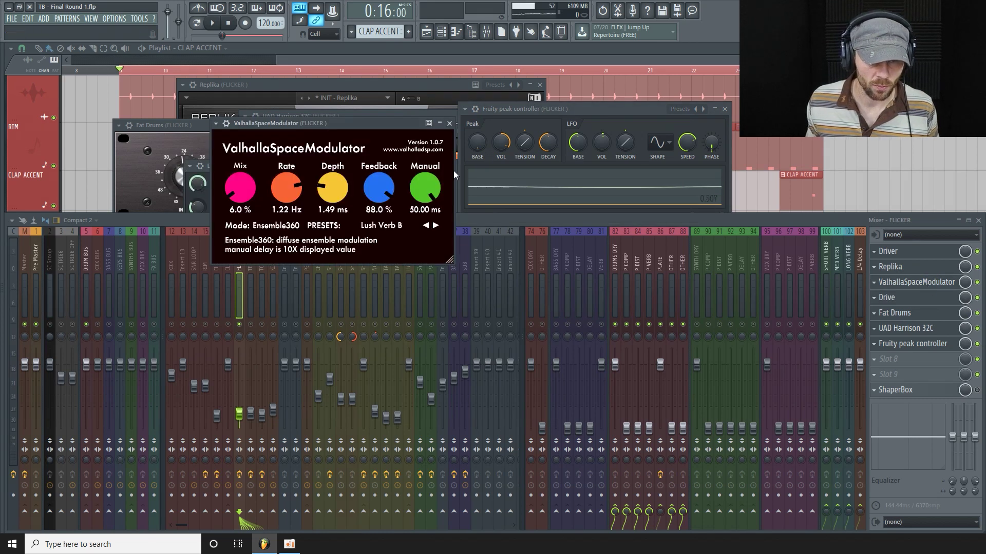
pyautogui.click(919, 301)
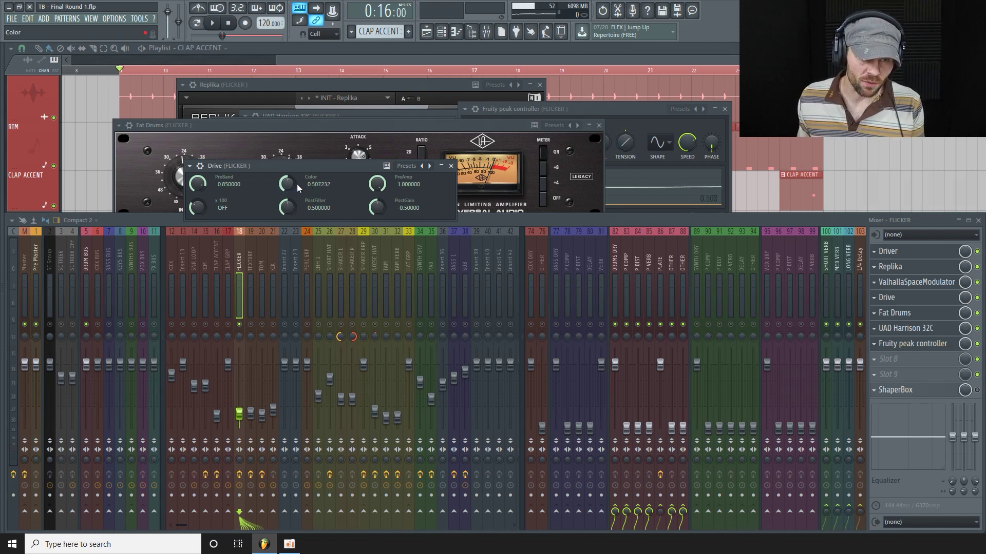
pyautogui.moveTo(292, 182); pyautogui.dragTo(289, 184)
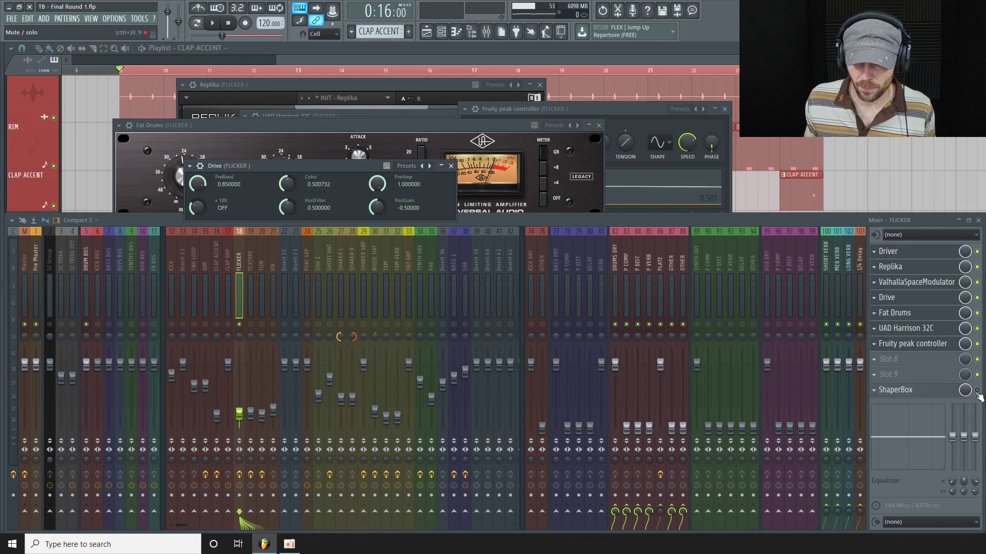
# Enable ShaperBox on the FLICKER track, examine its volume ducking curve and return to the playlist.
pyautogui.click(937, 394)
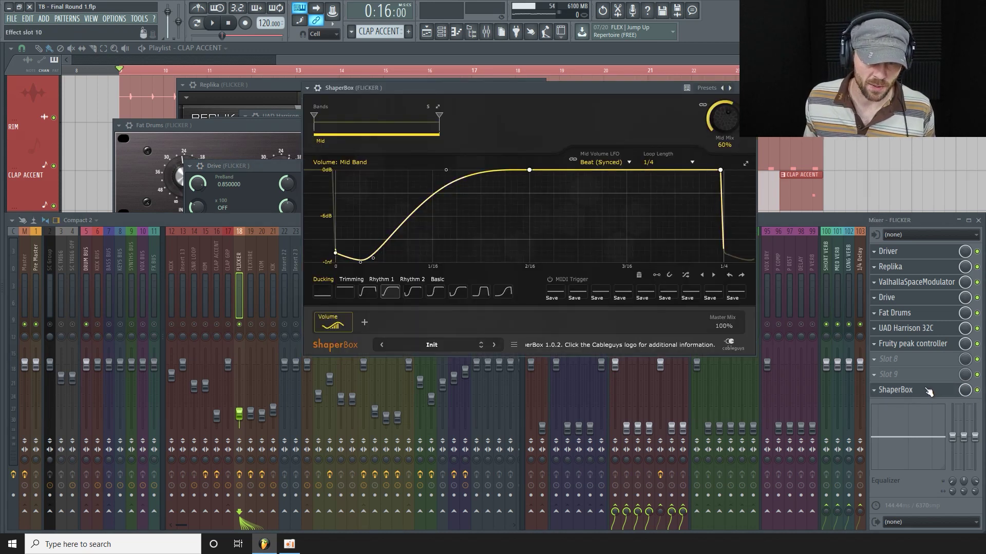
pyautogui.click(258, 219)
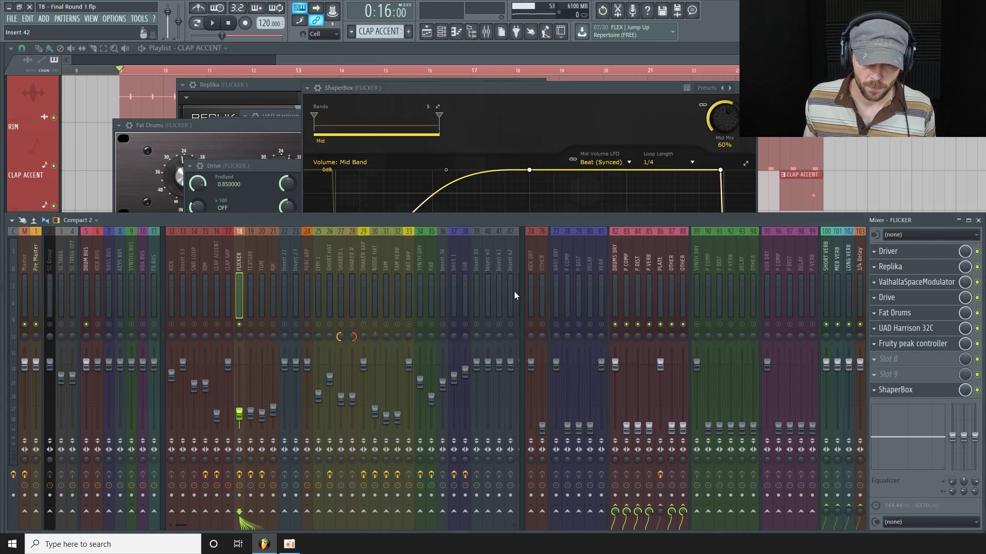
pyautogui.click(434, 57)
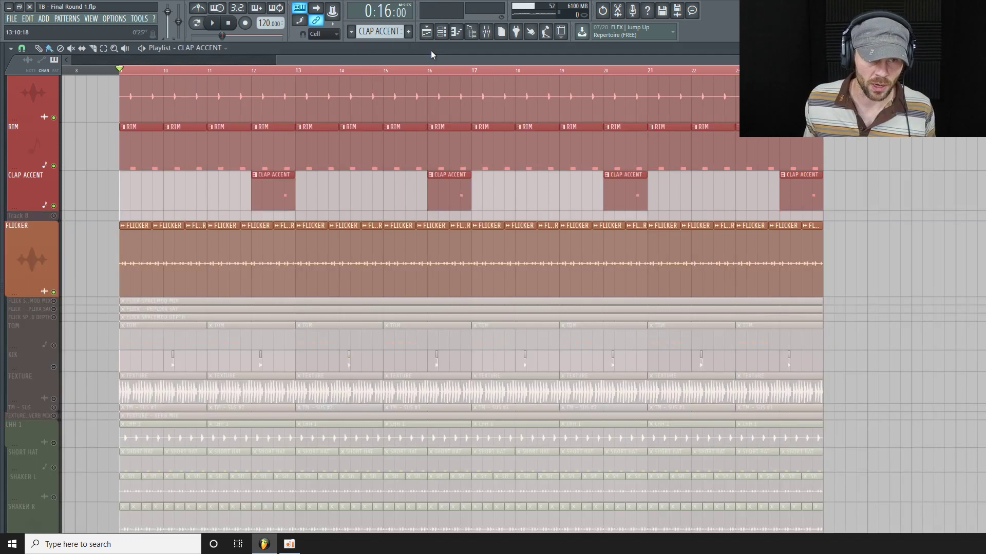
# Reduce the FLICKER track's height in the playlist and play the arrangement briefly.
pyautogui.moveTo(31, 297); pyautogui.dragTo(28, 273)
pyautogui.scroll(2, 25, 287)
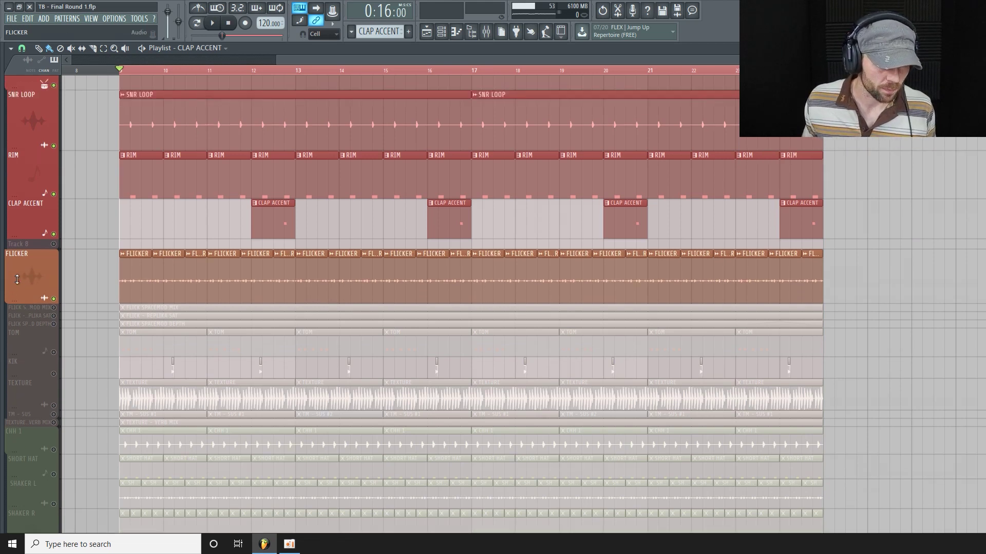
pyautogui.moveTo(25, 329); pyautogui.dragTo(25, 319)
pyautogui.scroll(-2, 88, 270)
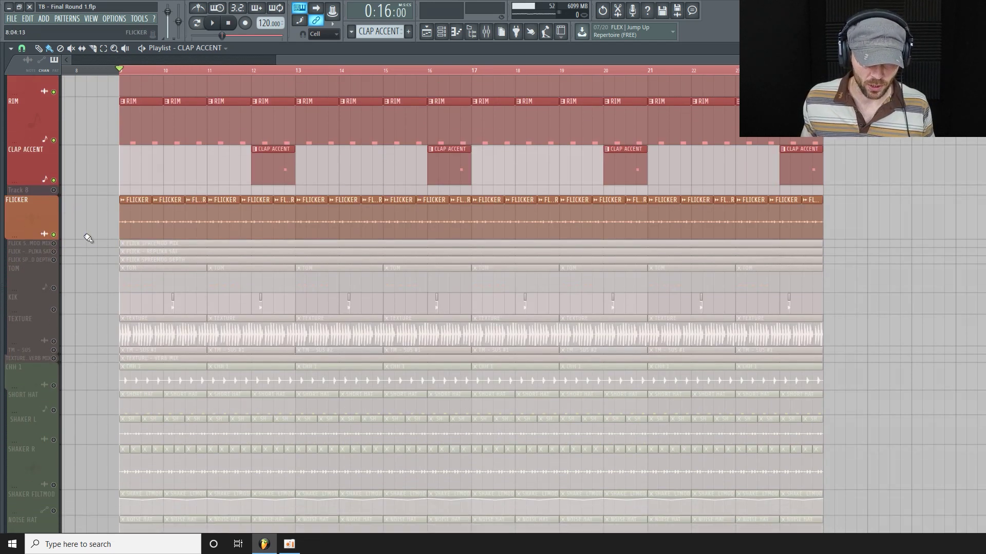
pyautogui.scroll(-1, 87, 238)
pyautogui.press('space')
pyautogui.press('space')
# Enlarge and unmute the FLICK SPACEMOD MIX, FLICK - REPLIKA SAT and FLICK SPACEMOD DEPTH automation tracks to examine their curves.
pyautogui.moveTo(23, 244); pyautogui.dragTo(143, 375)
pyautogui.click(56, 260)
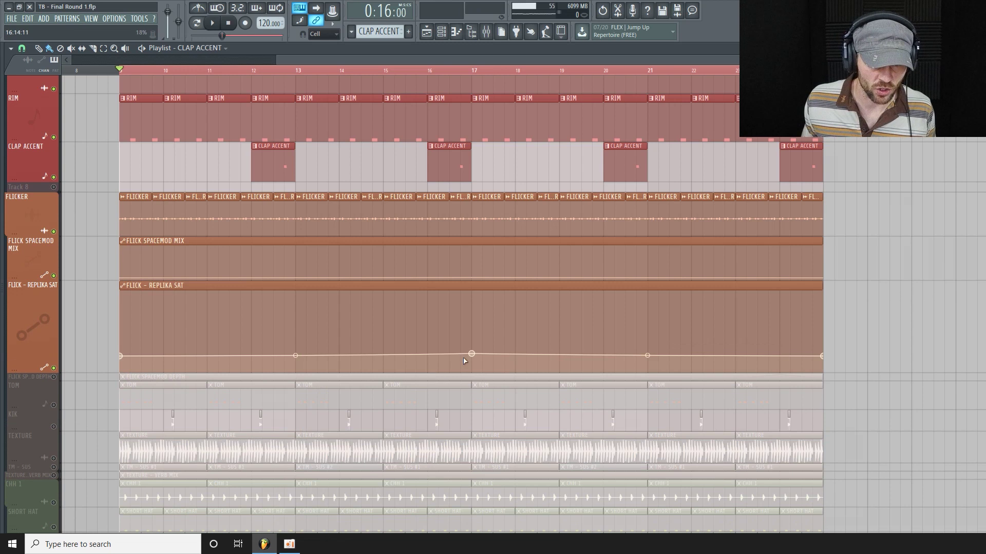
pyautogui.moveTo(37, 368)
pyautogui.mouseDown()
pyautogui.moveTo(33, 325)
pyautogui.moveTo(20, 383)
pyautogui.moveTo(18, 367)
pyautogui.mouseUp()
pyautogui.moveTo(28, 318); pyautogui.dragTo(28, 314)
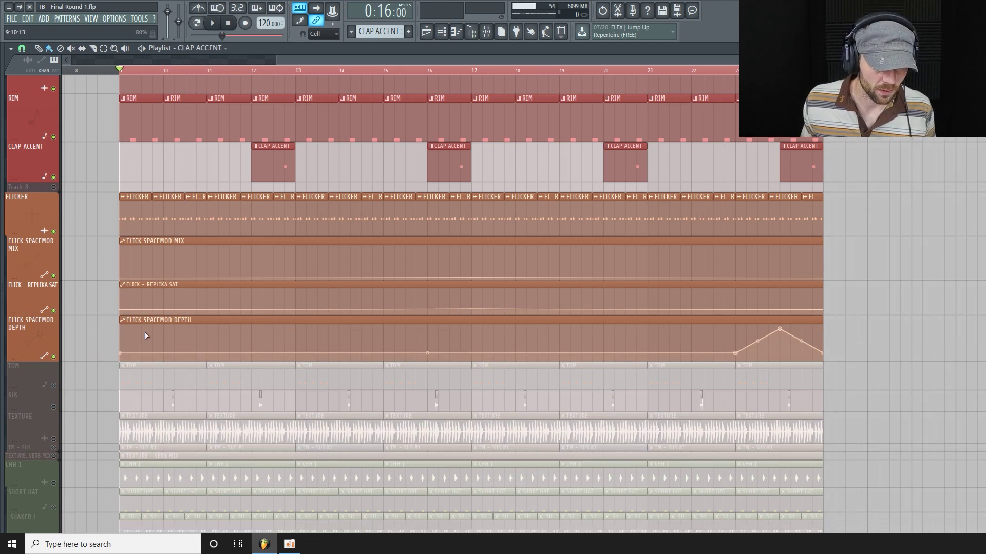
# Move the playhead to just before bar 22, examine the automated ValhallaSpaceModulator controls on FLICKER and return to the playlist.
pyautogui.click(691, 72)
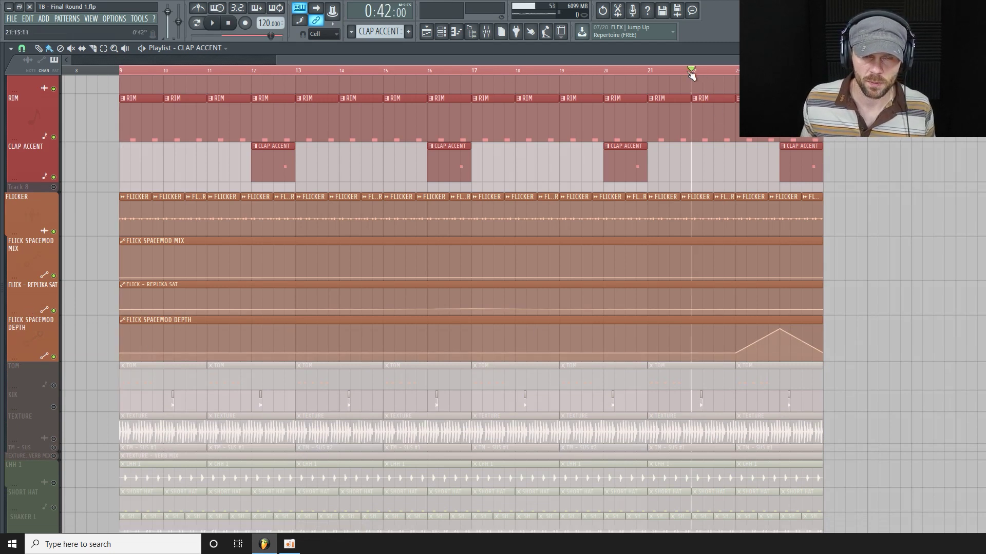
pyautogui.click(486, 32)
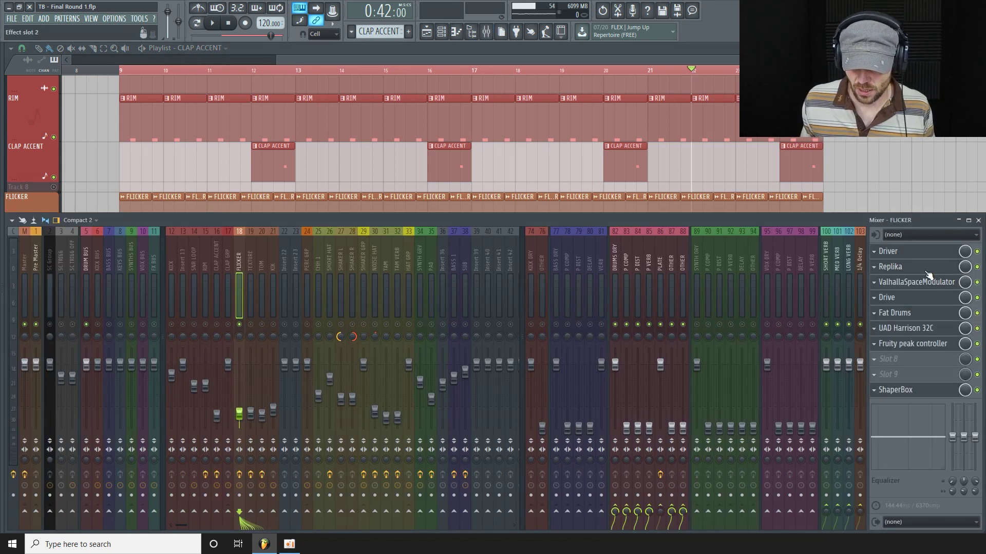
pyautogui.click(935, 288)
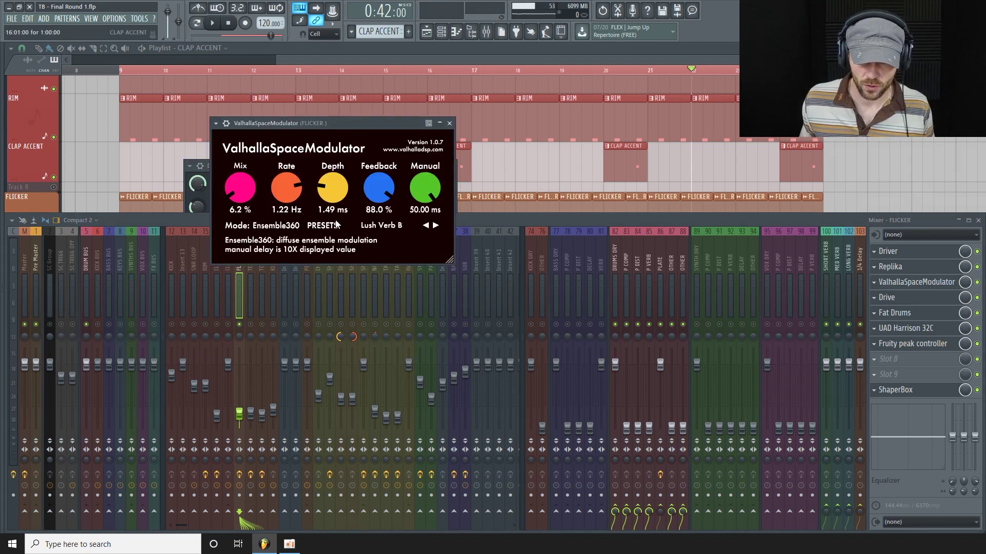
pyautogui.click(466, 58)
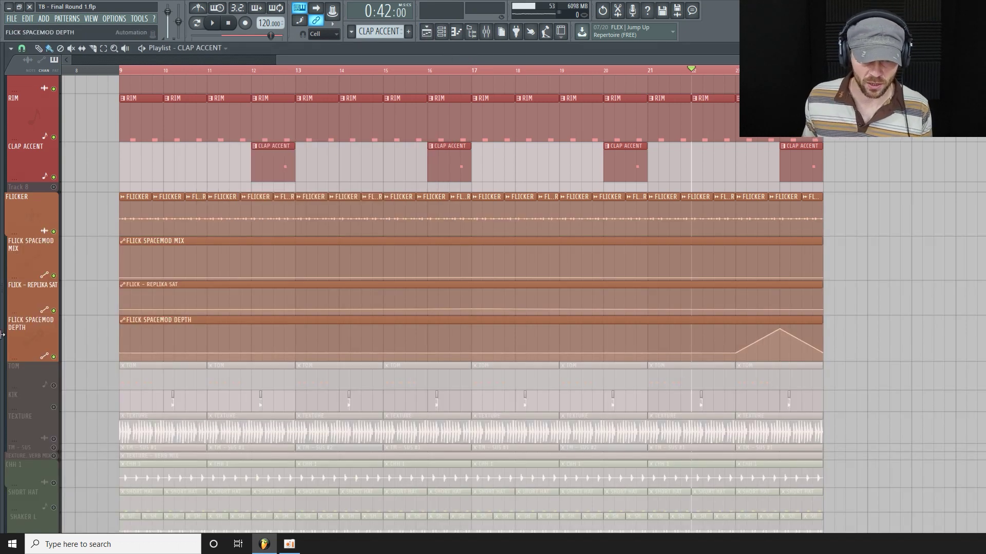
# Collapse the three FLICK automation tracks, then enlarge and unmute the TOM track in the playlist.
pyautogui.moveTo(34, 361); pyautogui.dragTo(28, 237)
pyautogui.moveTo(26, 285); pyautogui.dragTo(19, 306)
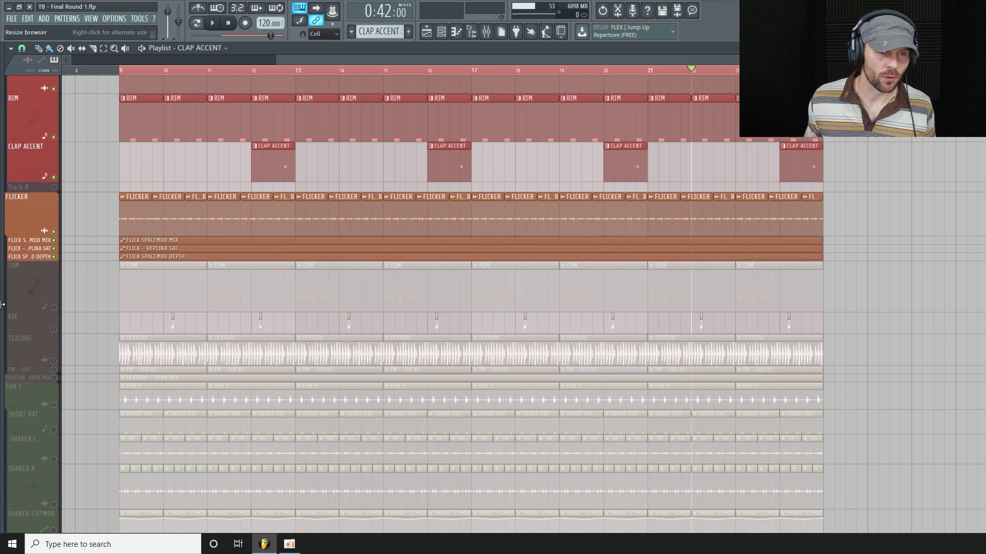
pyautogui.click(53, 308)
pyautogui.scroll(2, 58, 288)
pyautogui.scroll(-1, 59, 275)
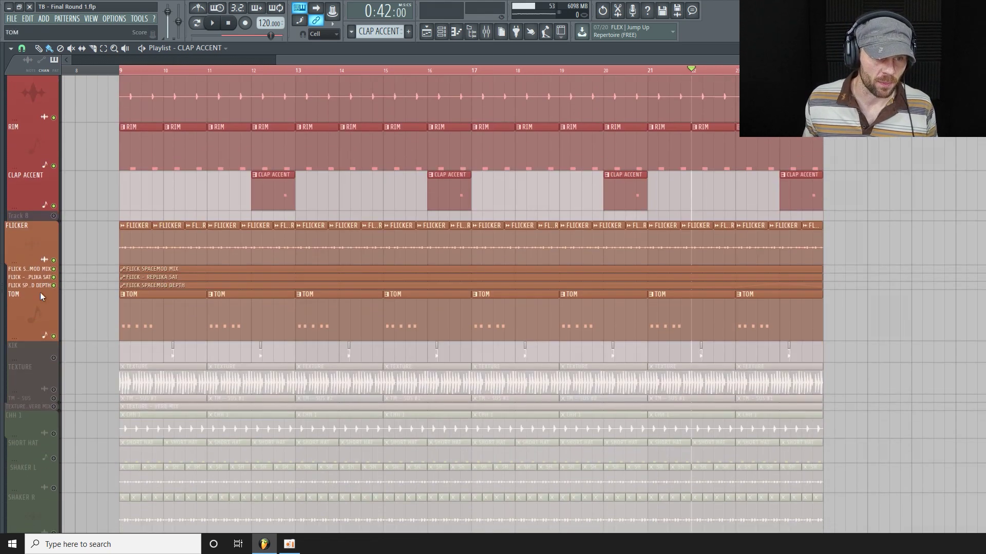
# Unsolo the FLICKER mixer track and play from bar 9 to audition the TOM layer with the other drums.
pyautogui.click(133, 71)
pyautogui.press('space')
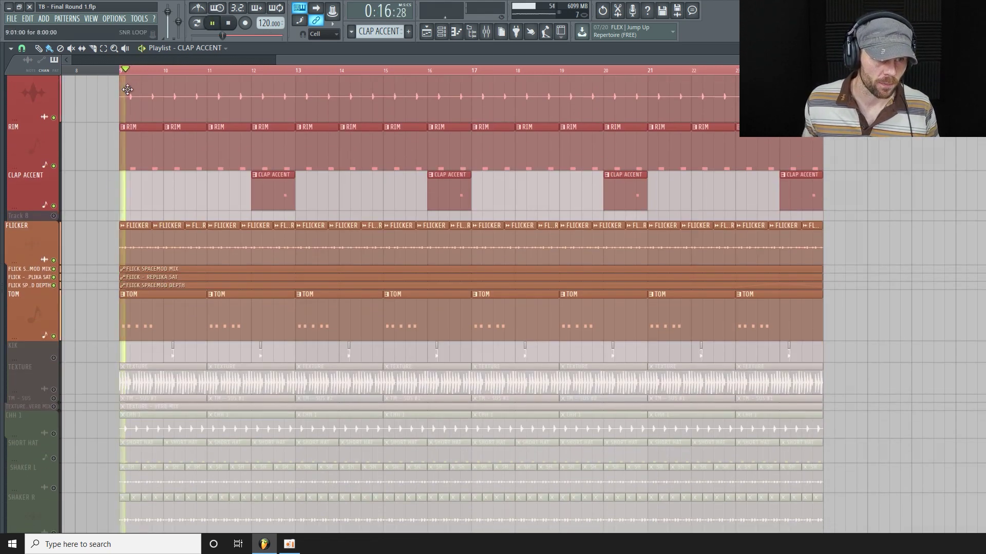
pyautogui.press('space')
pyautogui.press('F9')
pyautogui.rightClick(239, 324)
pyautogui.rightClick(239, 324)
pyautogui.rightClick(239, 325)
pyautogui.press('space')
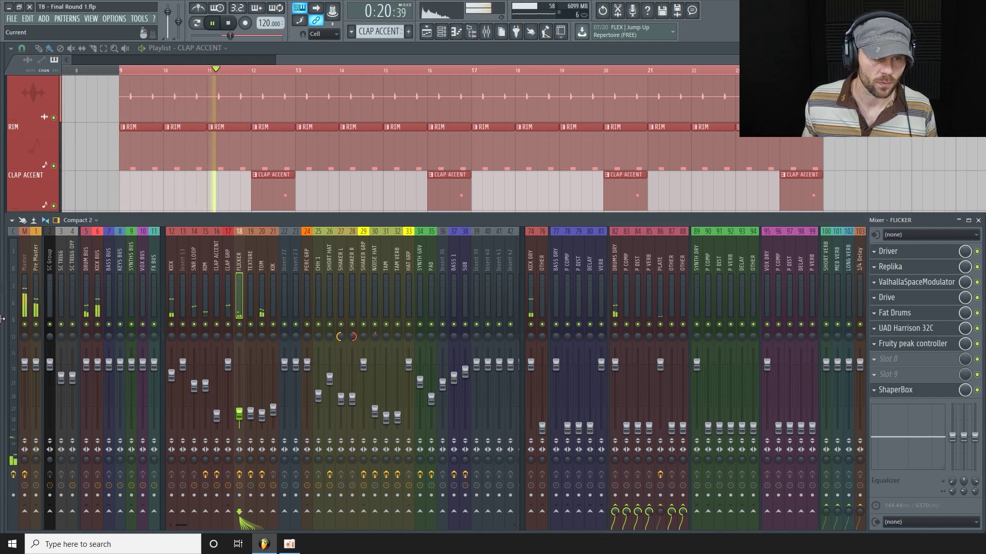
# Return to the playlist during playback, enlarge the KIK track below TOM and stop playback.
pyautogui.press('F9')
pyautogui.scroll(-5, 88, 288)
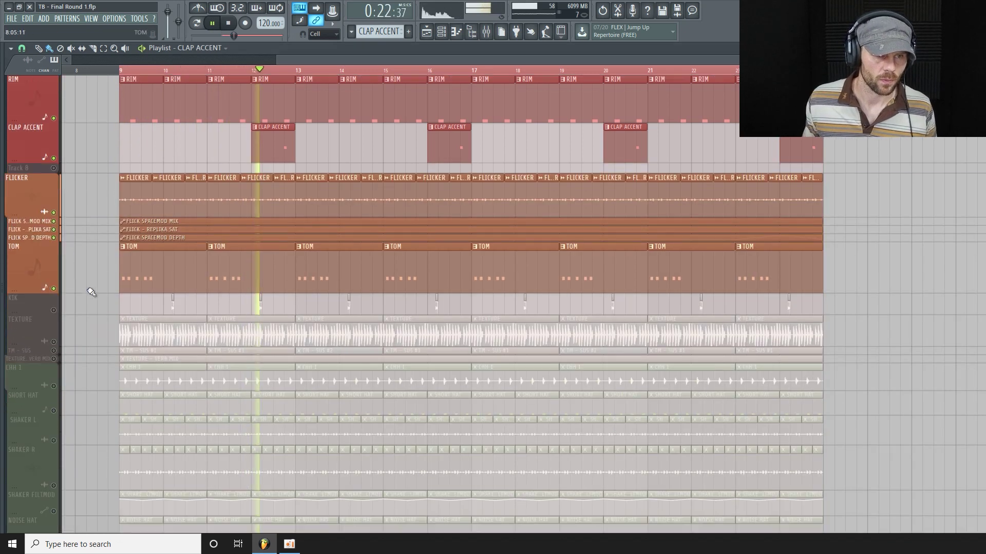
pyautogui.moveTo(44, 248); pyautogui.dragTo(37, 282)
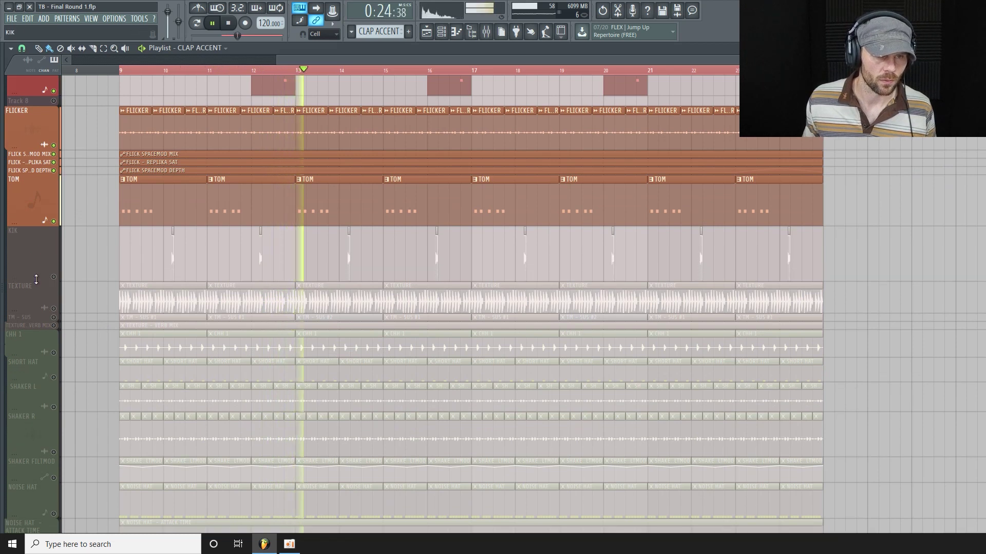
pyautogui.press('space')
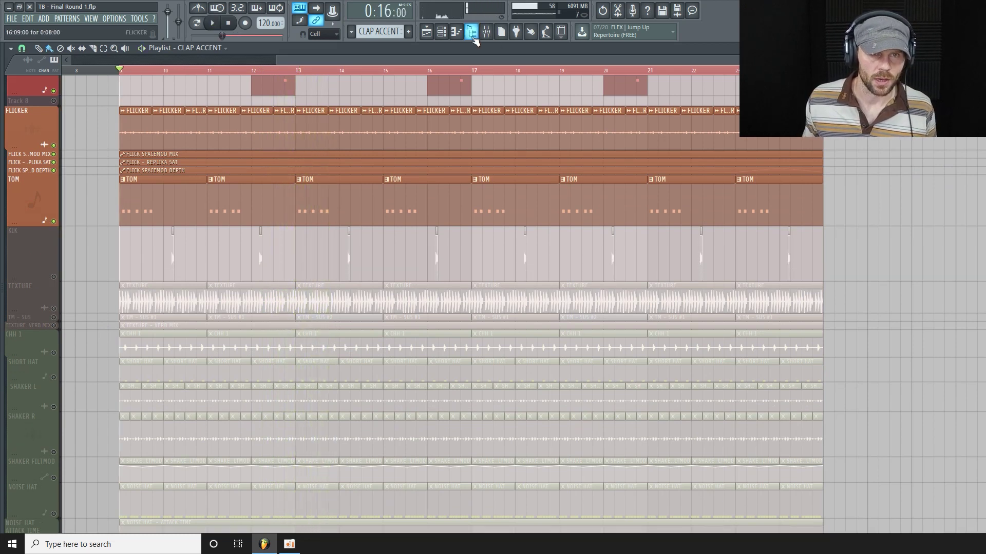
# Select the TOM pattern, show its channel in the channel rack and open its notes in the piano roll.
pyautogui.scroll(-1, 380, 31)
pyautogui.scroll(-2, 380, 32)
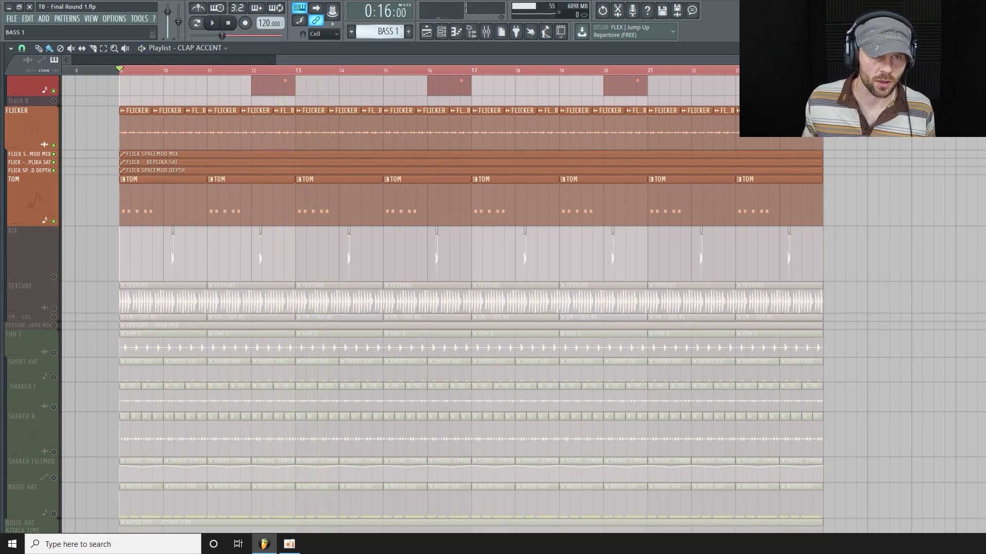
pyautogui.click(441, 32)
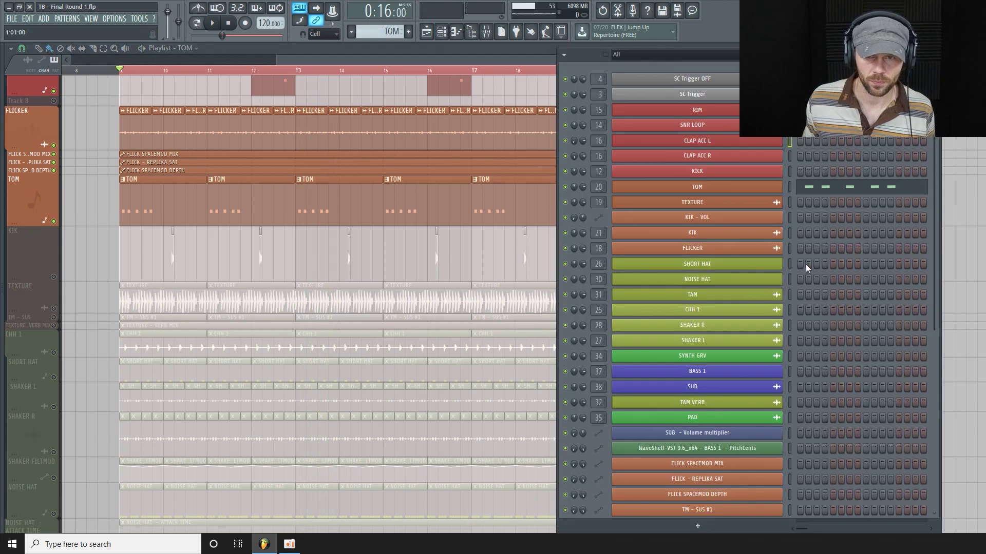
pyautogui.rightClick(716, 189)
pyautogui.click(798, 187)
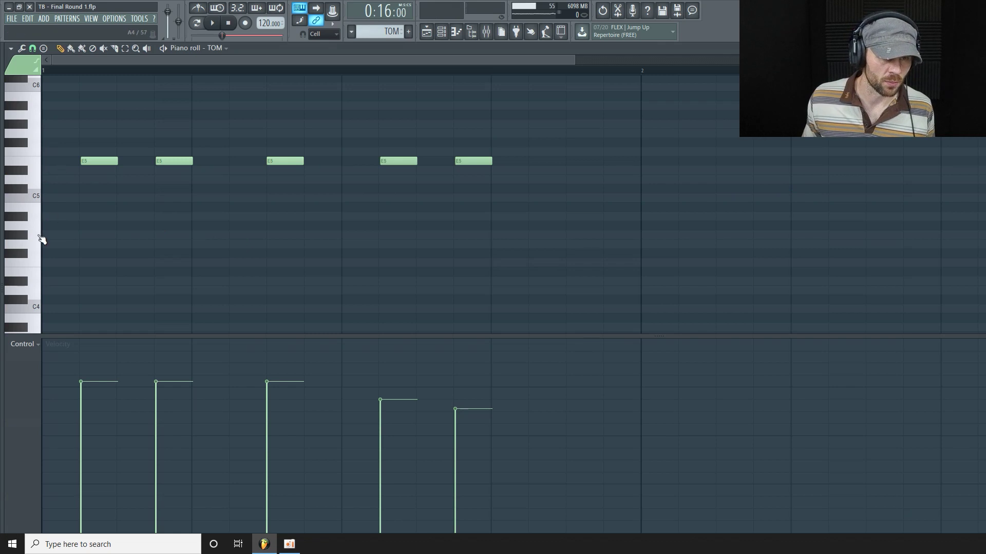
# Preview the TOM note E5, view the notes' fine pitch values and switch the control lane back to note velocity.
pyautogui.click(34, 164)
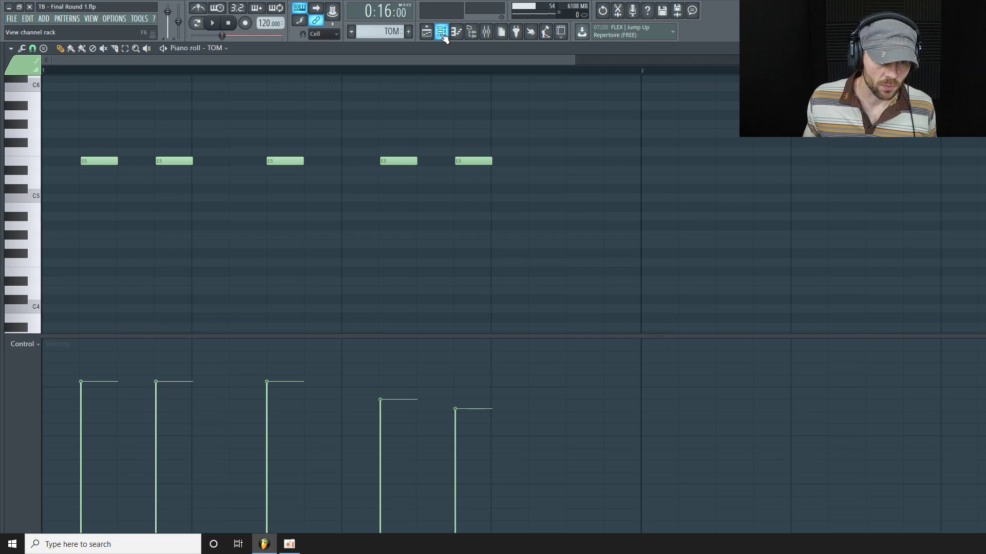
pyautogui.click(38, 344)
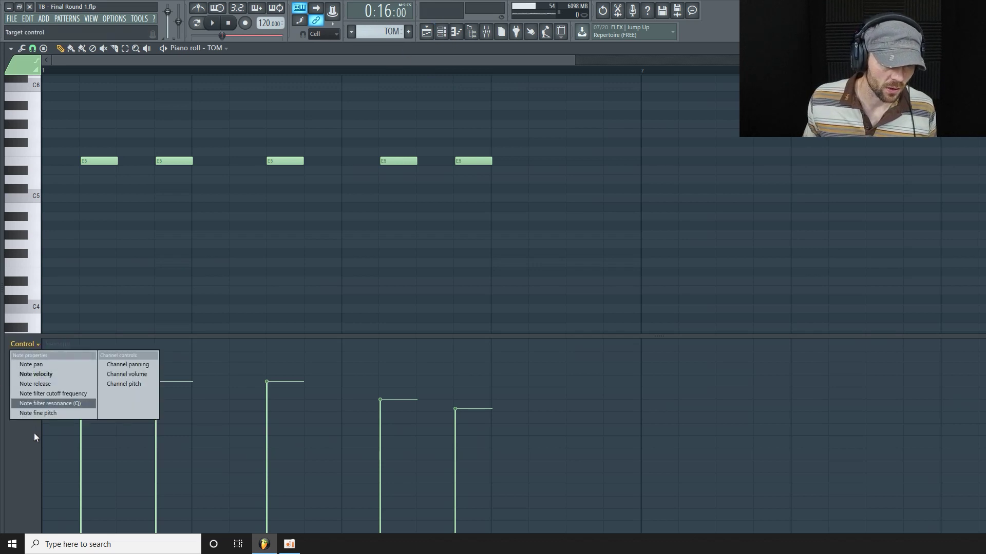
pyautogui.click(49, 414)
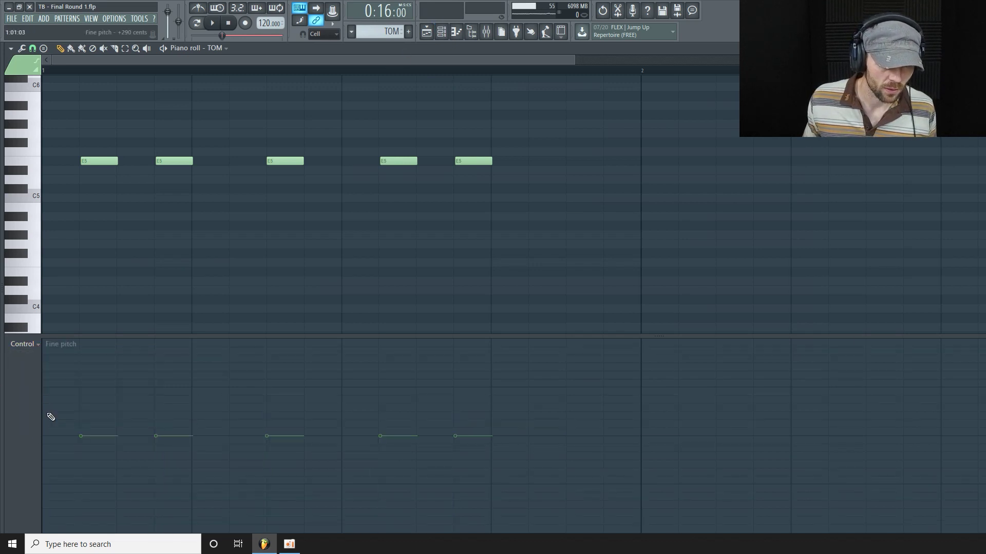
pyautogui.click(33, 345)
pyautogui.click(60, 374)
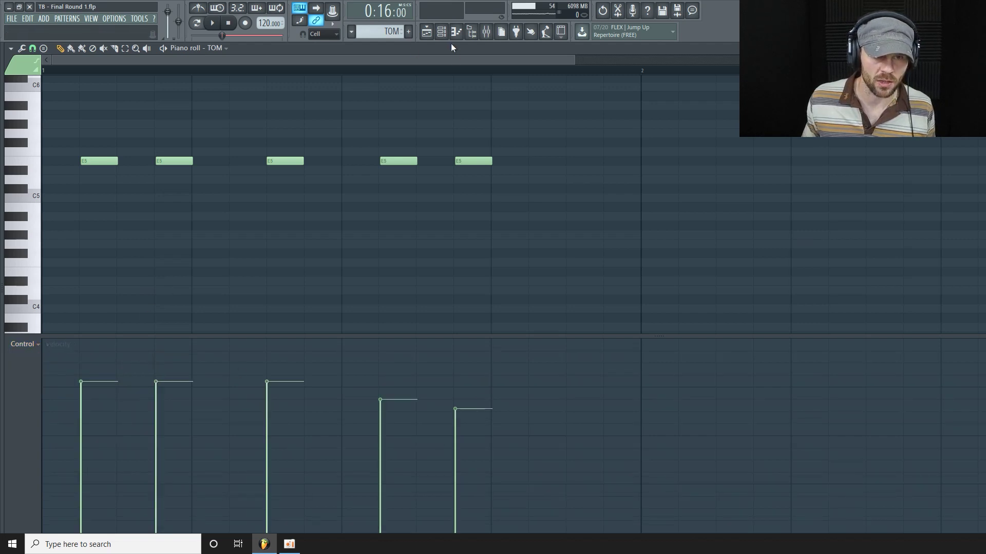
# Return to the playlist and show the TOM track's effects chain in the mixer.
pyautogui.click(427, 32)
pyautogui.click(427, 32)
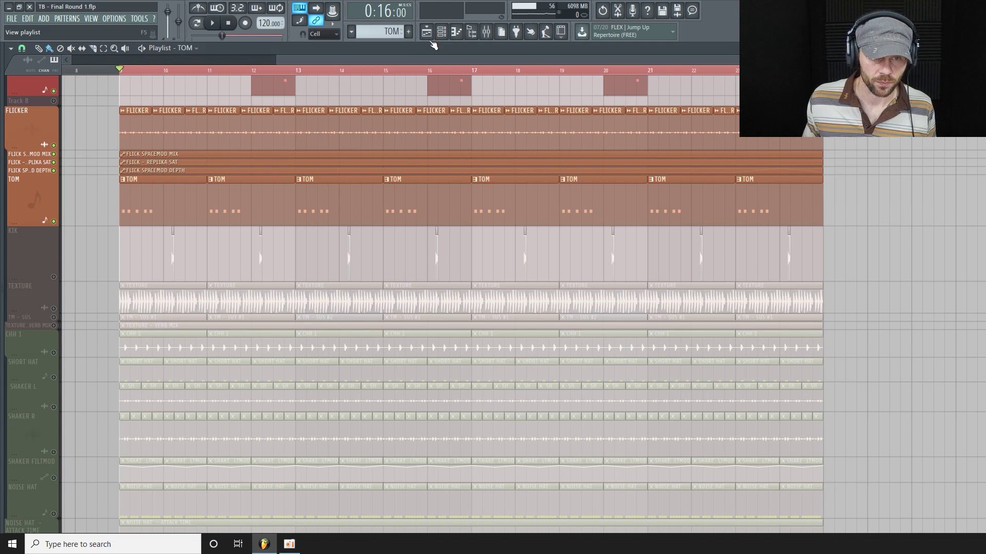
pyautogui.click(491, 33)
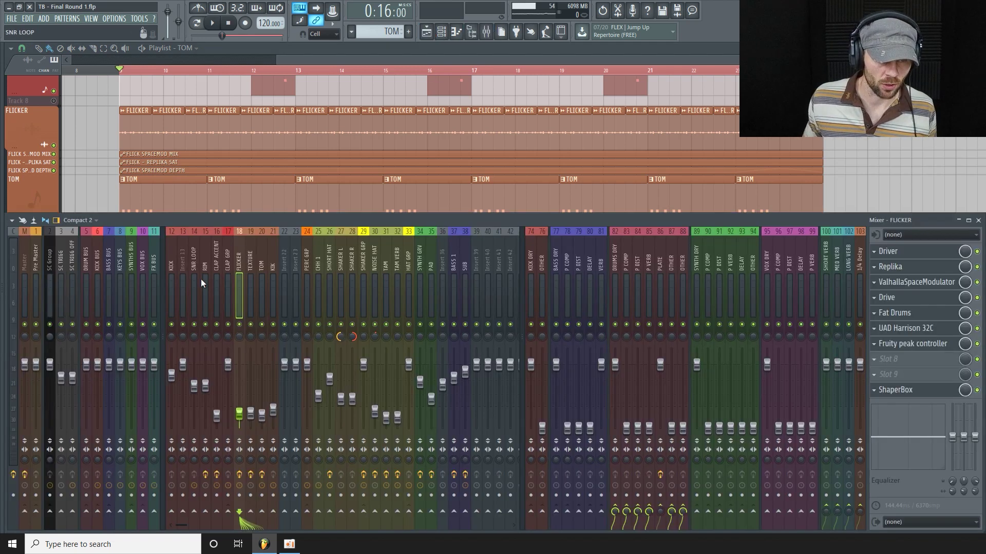
pyautogui.click(257, 265)
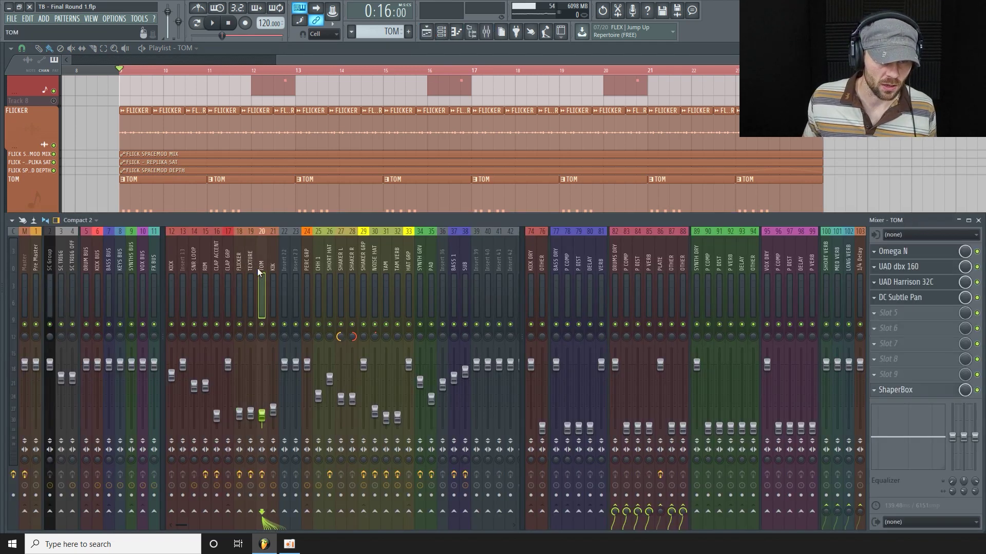
# Open the TOM track's UAD dbx 160 and Omega N effects and arrange their windows side by side.
pyautogui.click(937, 263)
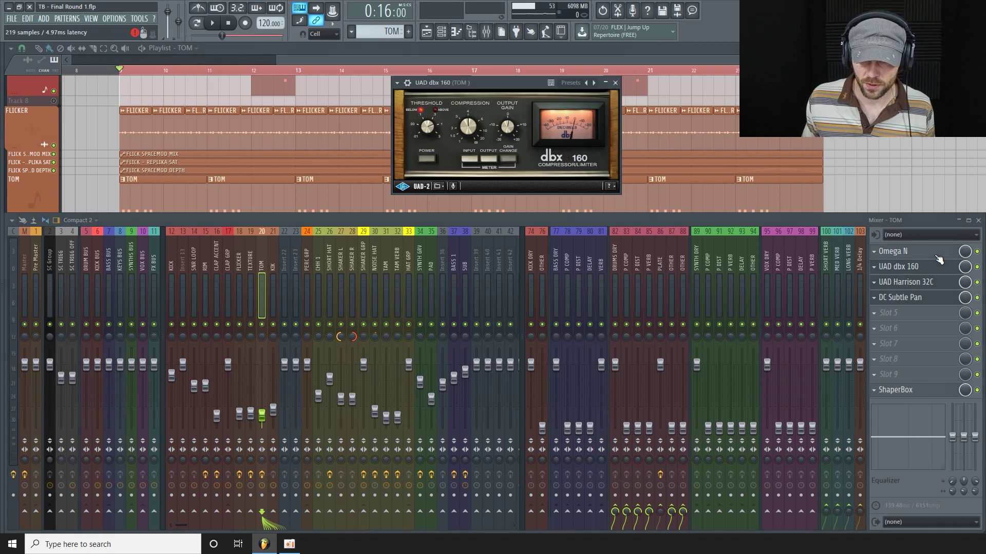
pyautogui.click(937, 253)
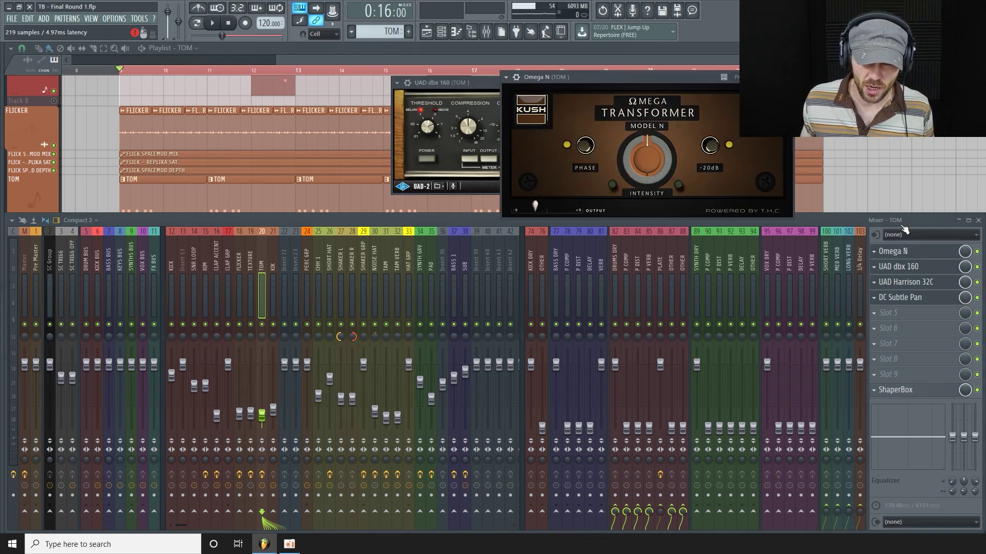
pyautogui.moveTo(653, 84); pyautogui.dragTo(257, 155)
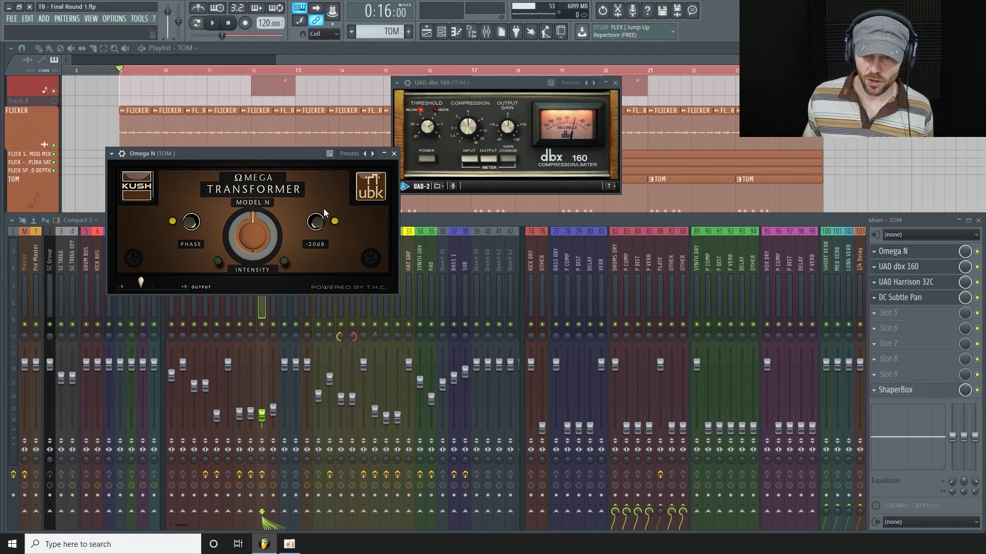
# Compare the TOM sound during playback with Omega N bypassed and enabled, and stop playback.
pyautogui.click(977, 252)
pyautogui.press('space')
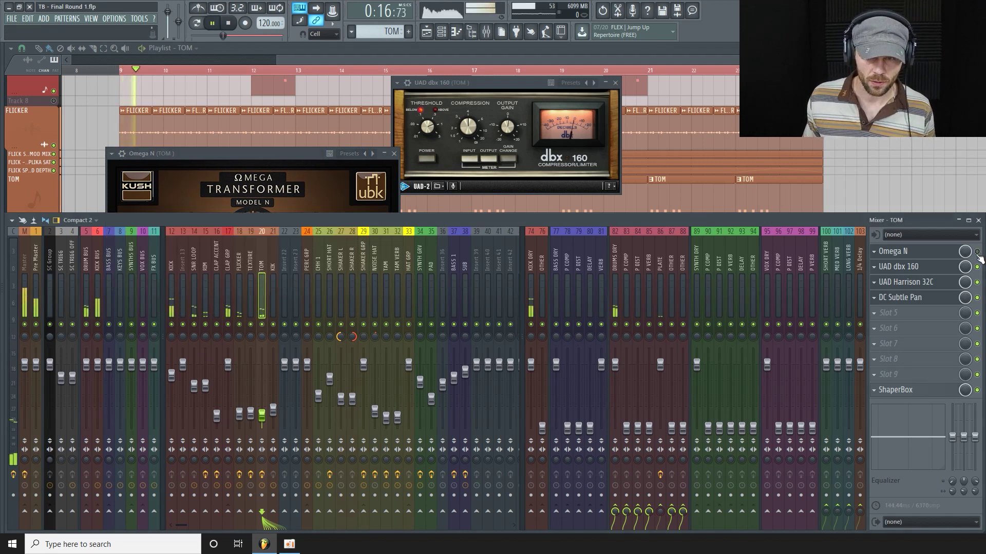
pyautogui.press('space')
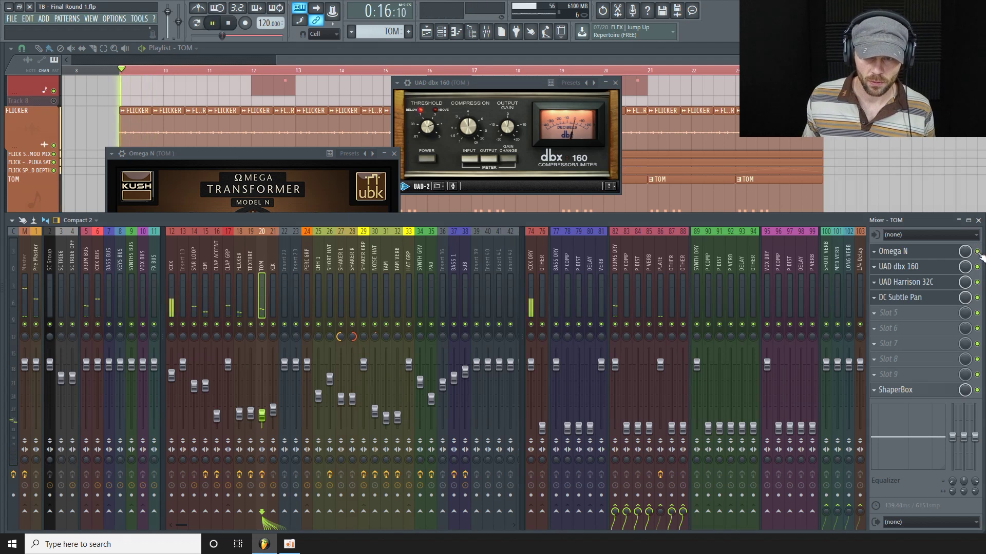
pyautogui.press('space')
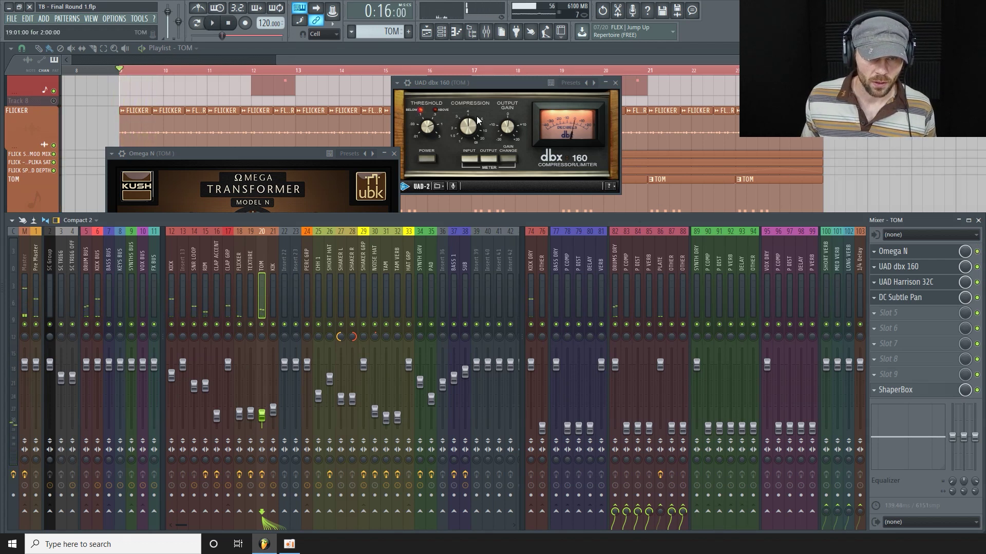
# Audition the soloed TOM track while watching the dbx 160 compressor's meter, and stop playback.
pyautogui.moveTo(516, 82); pyautogui.dragTo(507, 85)
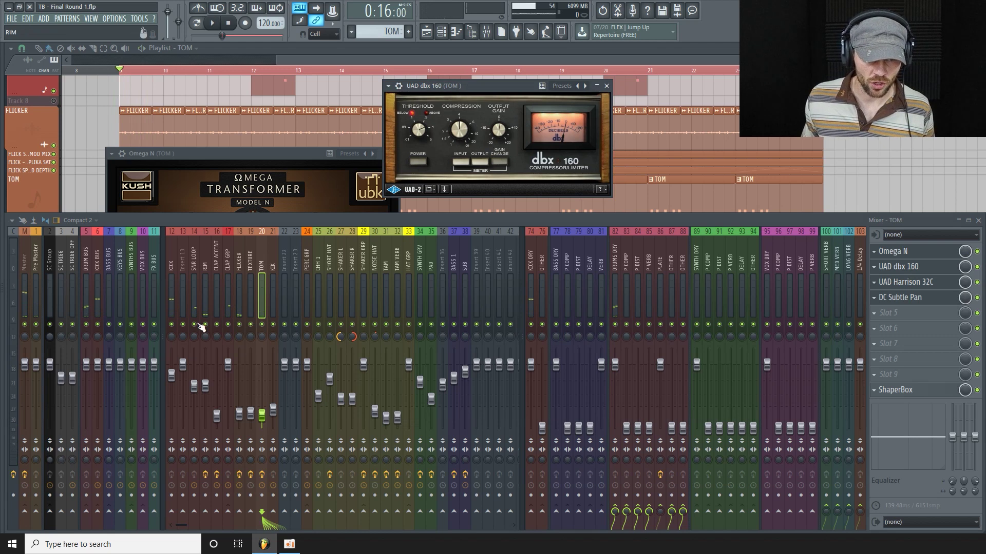
pyautogui.press('space')
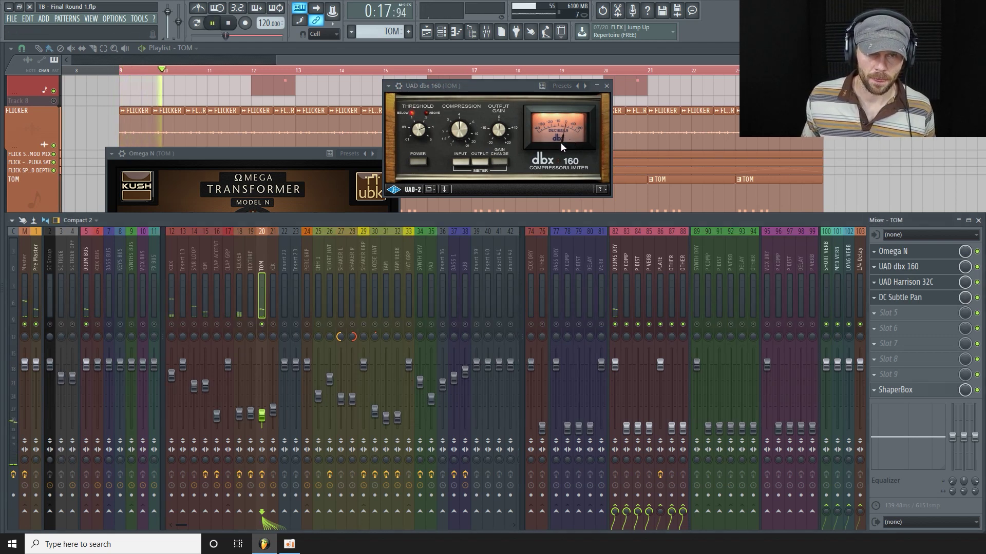
pyautogui.press('space')
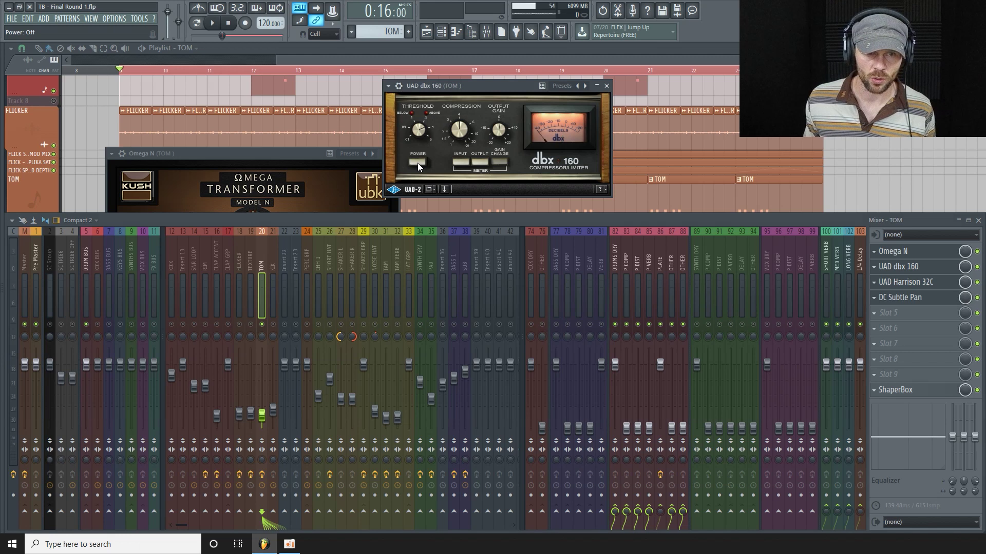
# Compare the soloed TOM track with the dbx 160 compressor powered off and on through repeated playback.
pyautogui.press('space')
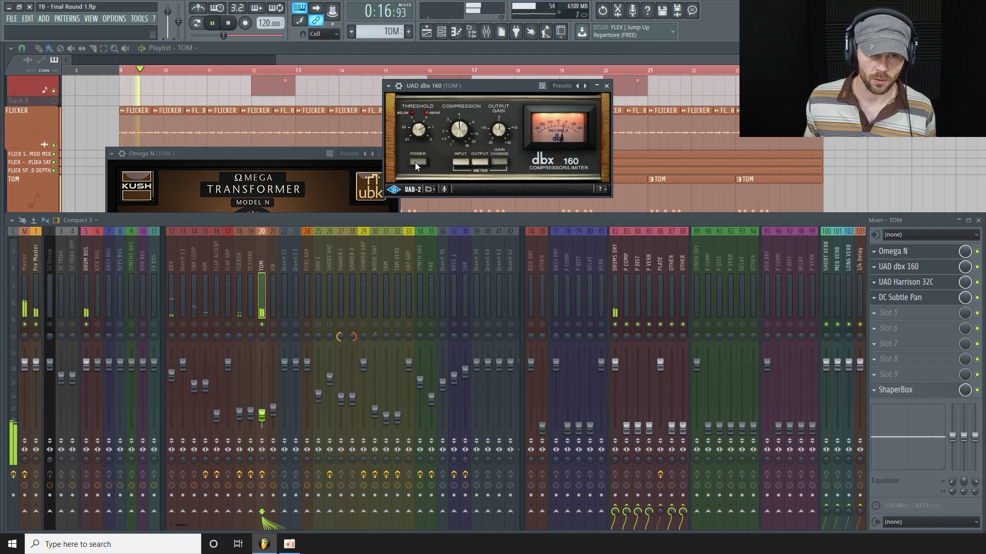
pyautogui.press('space')
pyautogui.click(415, 162)
pyautogui.click(414, 162)
pyautogui.press('space')
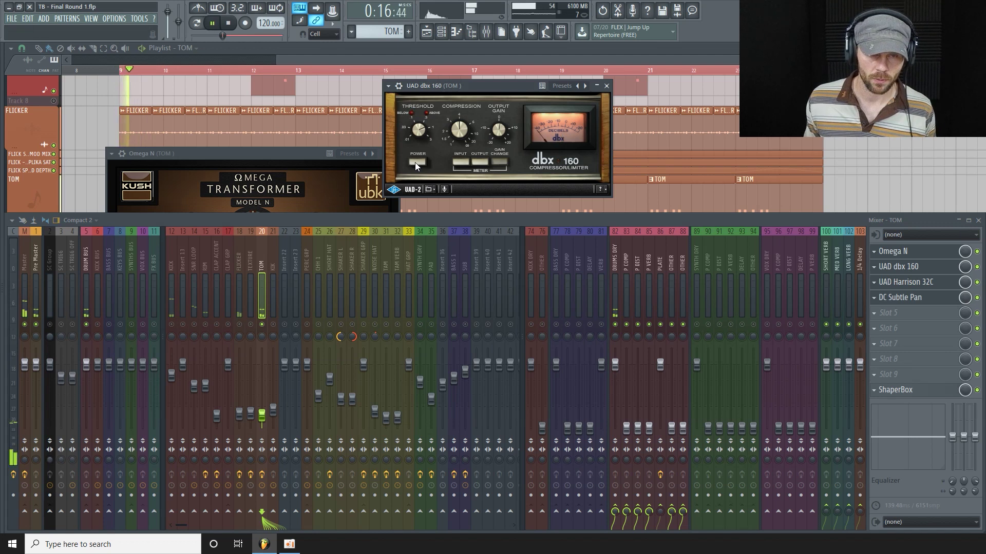
pyautogui.press('space')
pyautogui.press('space')
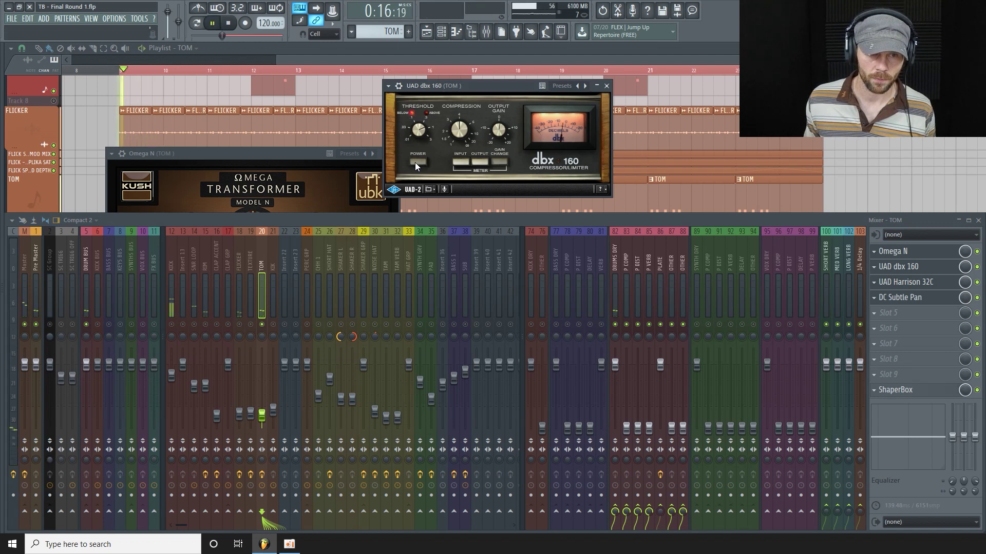
pyautogui.press('space')
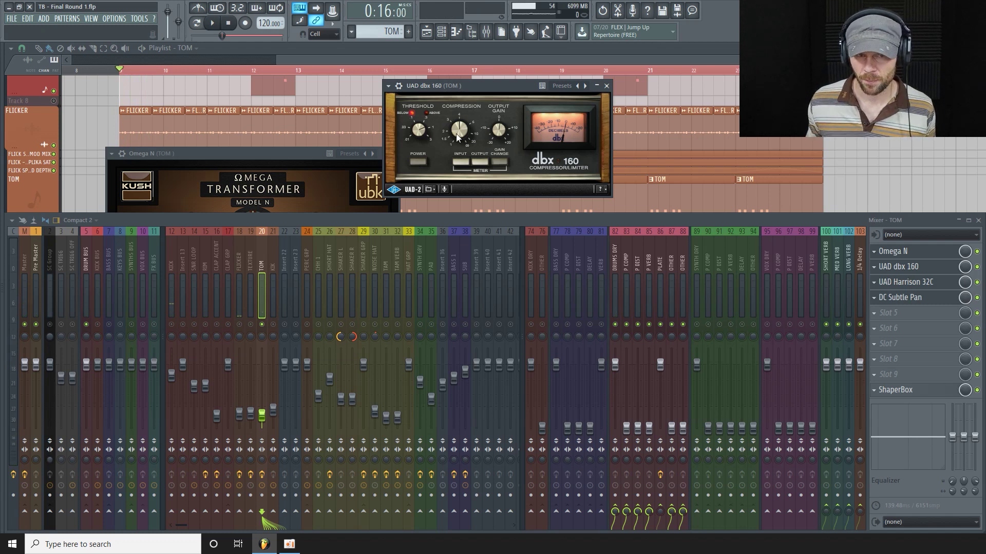
# Inspect the TOM track's DC Subtle Pan, UAD Harrison 32C and ShaperBox settings, closing the Harrison EQ after viewing it.
pyautogui.moveTo(292, 159); pyautogui.dragTo(289, 153)
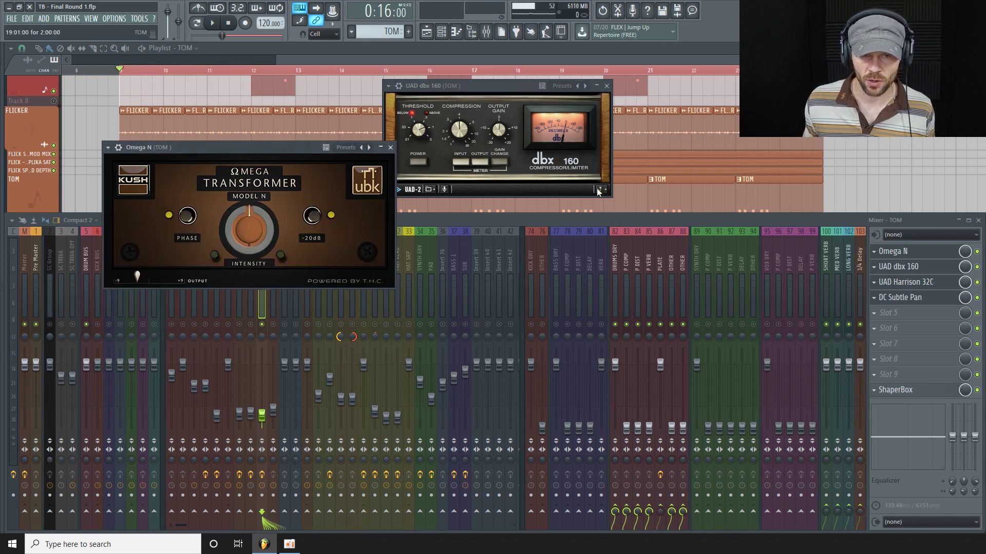
pyautogui.click(935, 296)
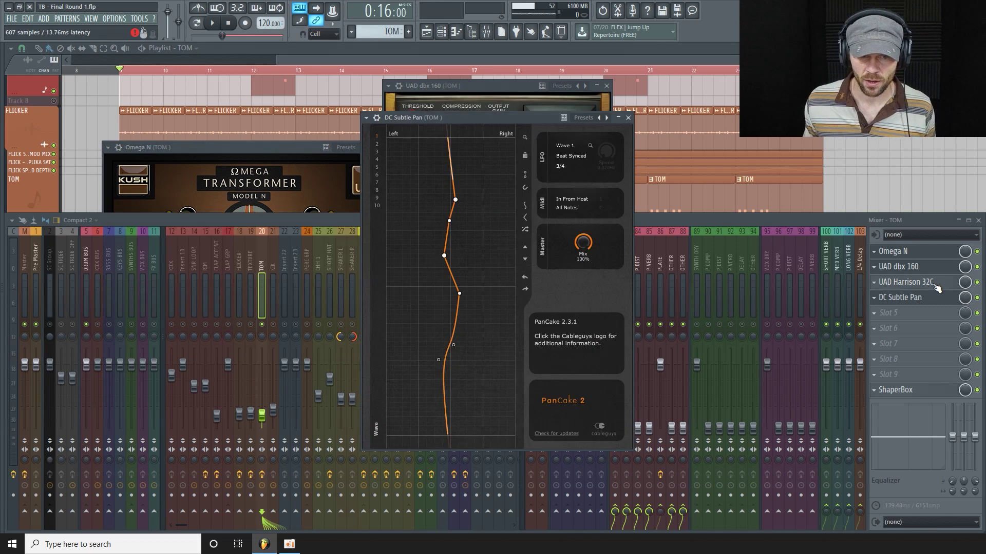
pyautogui.click(935, 284)
pyautogui.moveTo(523, 392); pyautogui.dragTo(489, 220)
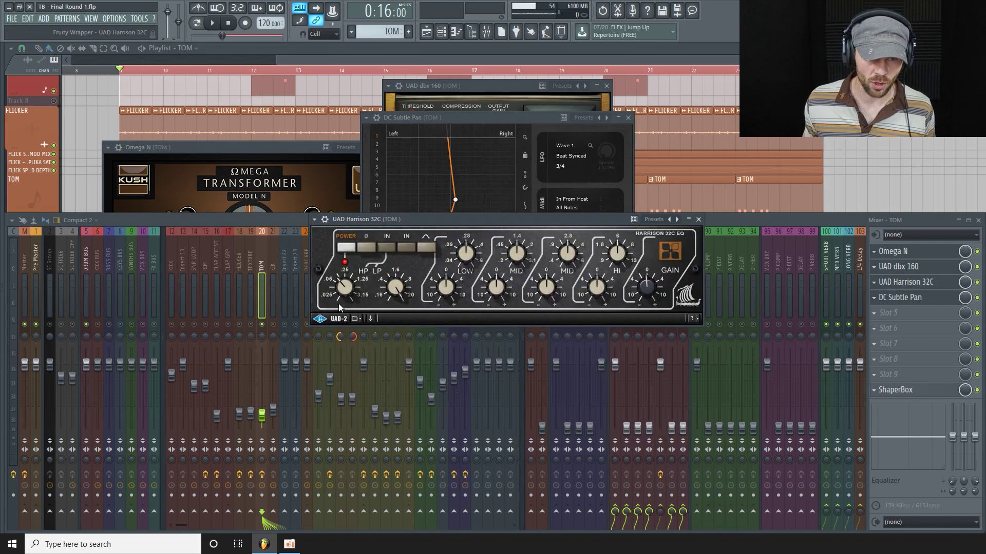
pyautogui.click(698, 219)
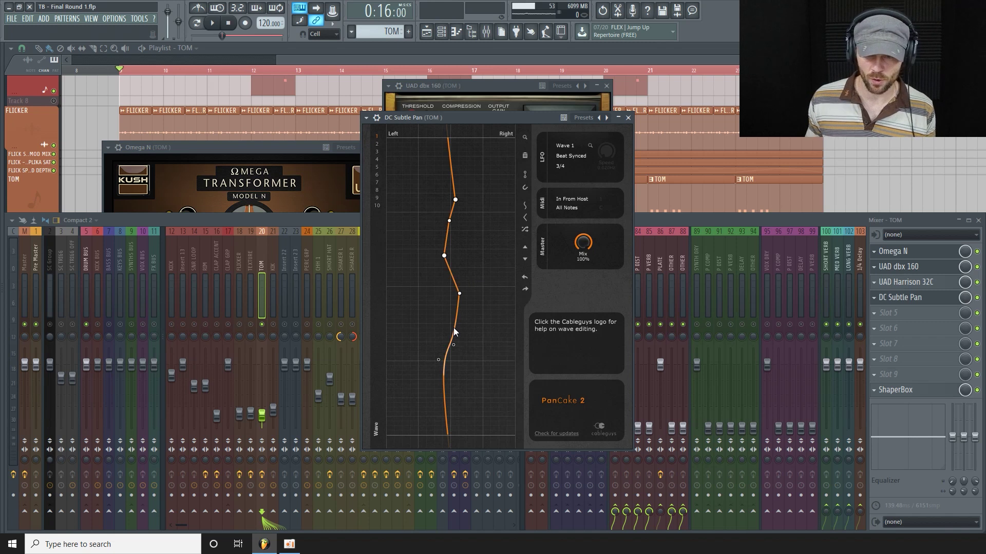
pyautogui.click(937, 391)
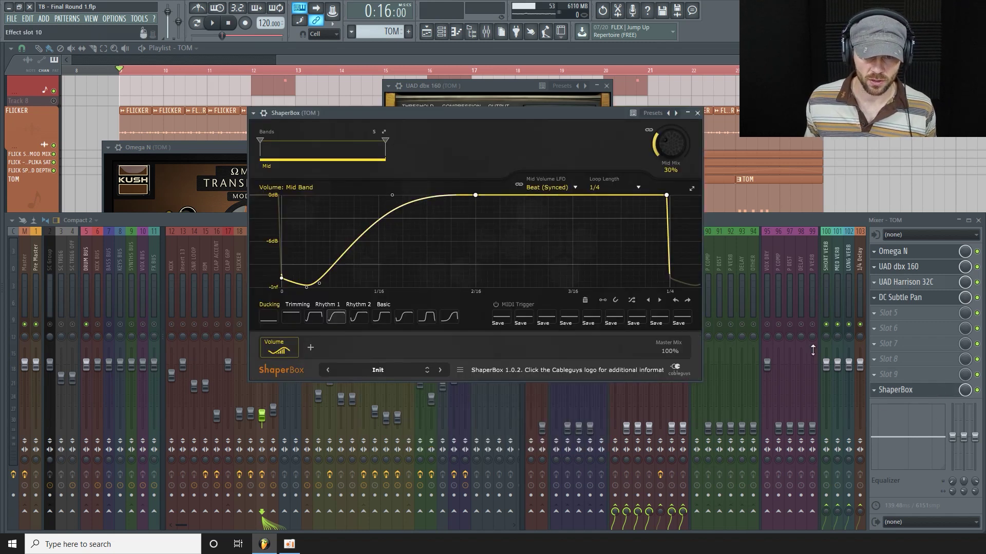
# Return to the playlist and unmute the KIK track below TOM.
pyautogui.click(222, 219)
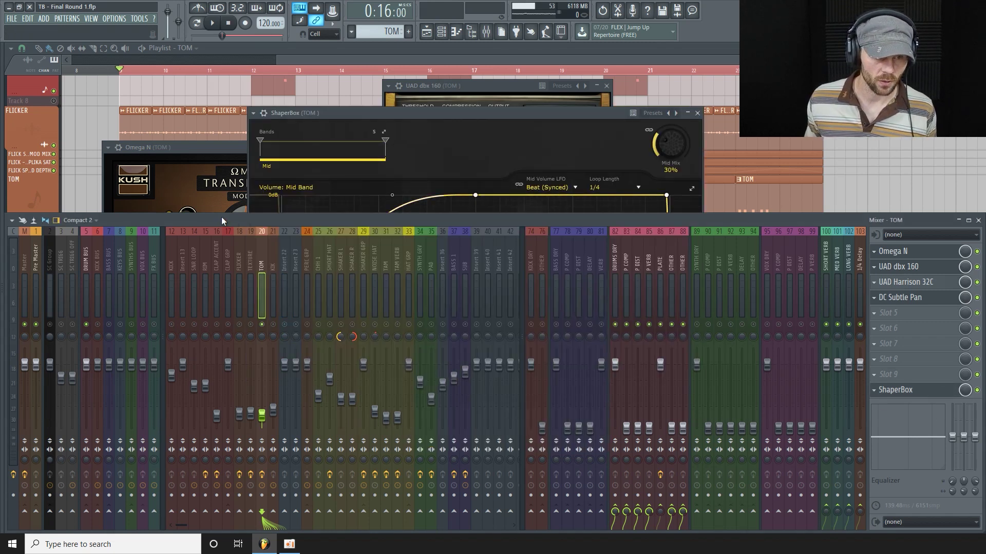
pyautogui.click(336, 50)
pyautogui.scroll(-2, 97, 249)
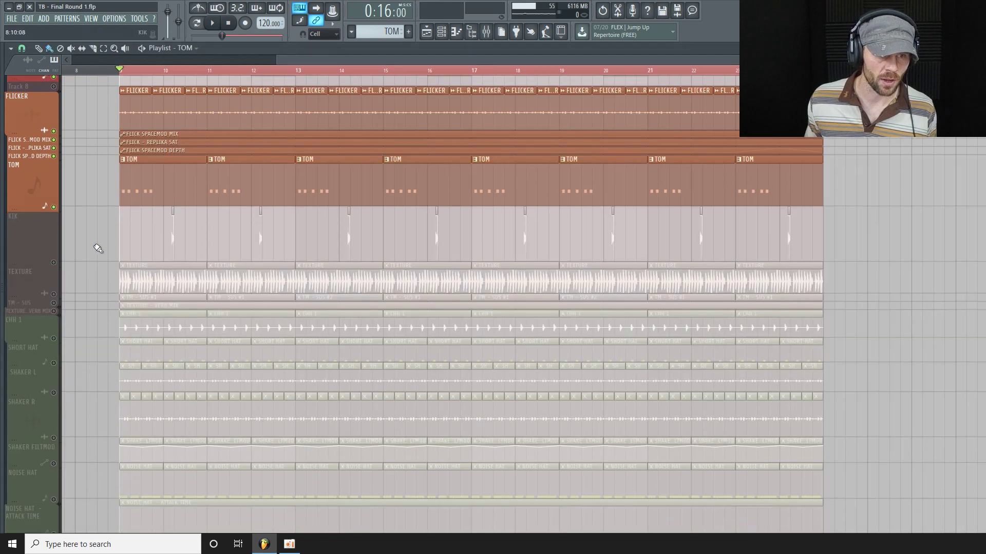
pyautogui.click(53, 249)
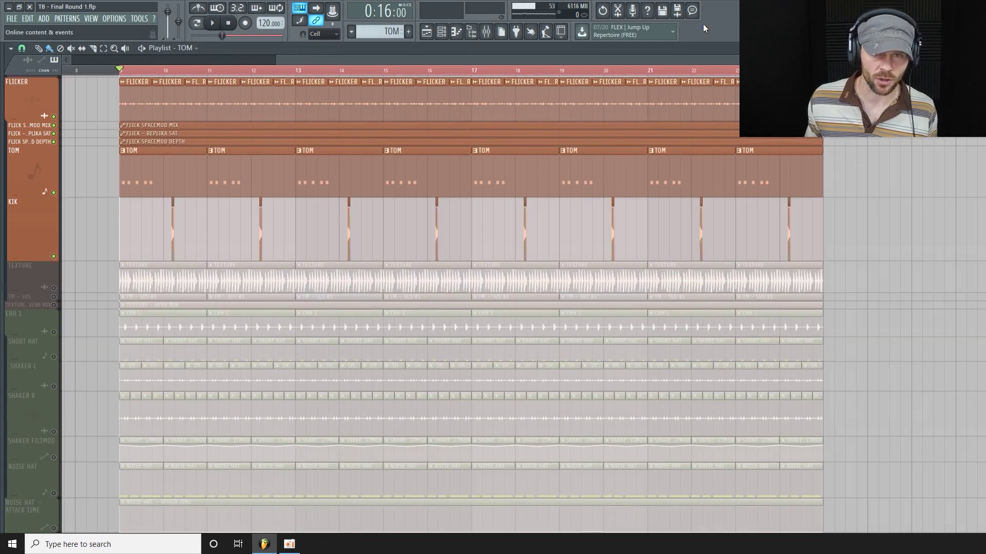
# Fit the drum section in the playlist view and play it briefly with the KIK track enabled.
pyautogui.press('pageup')
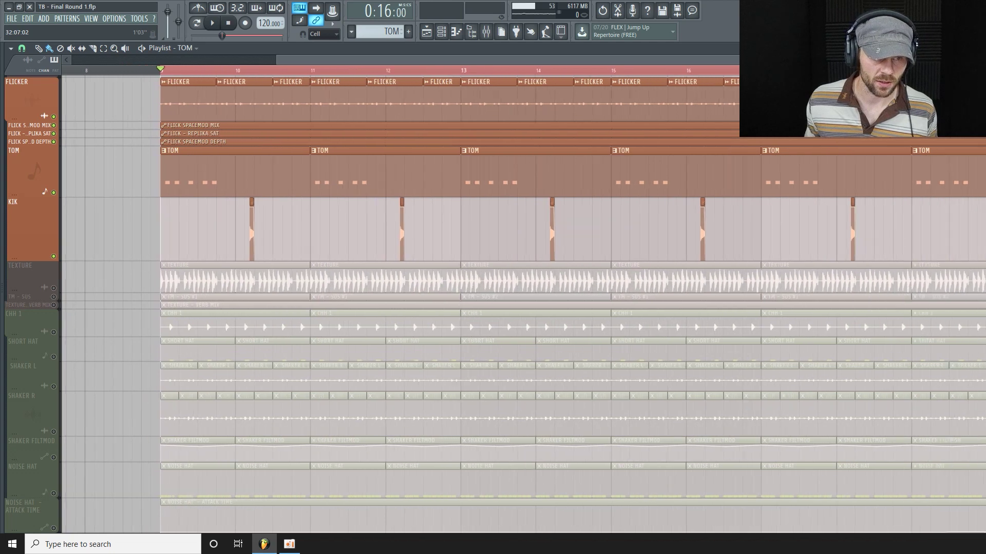
pyautogui.press('pagedown')
pyautogui.press('space')
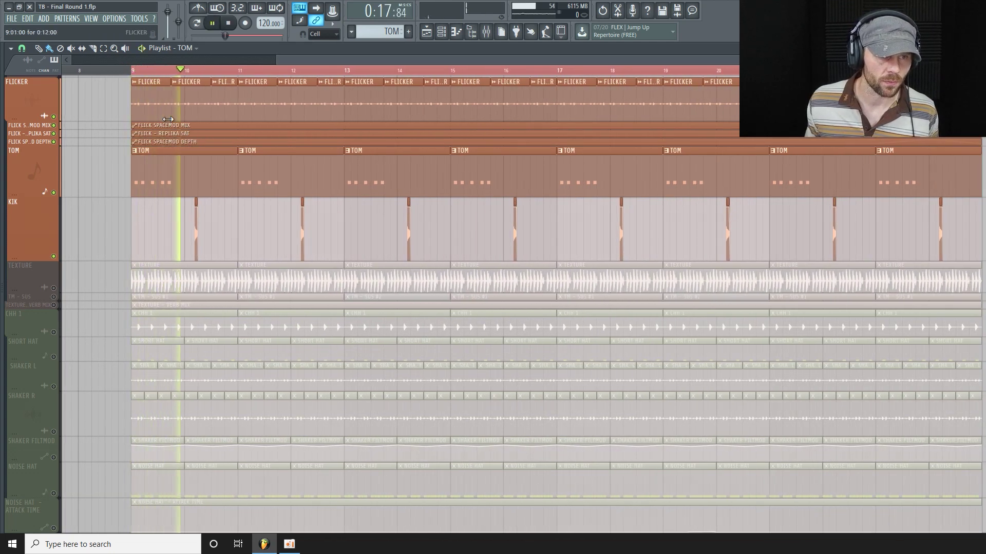
pyautogui.press('space')
# Show the mixer, clear the TOM solo and play the full drum mix with KIK included.
pyautogui.click(487, 32)
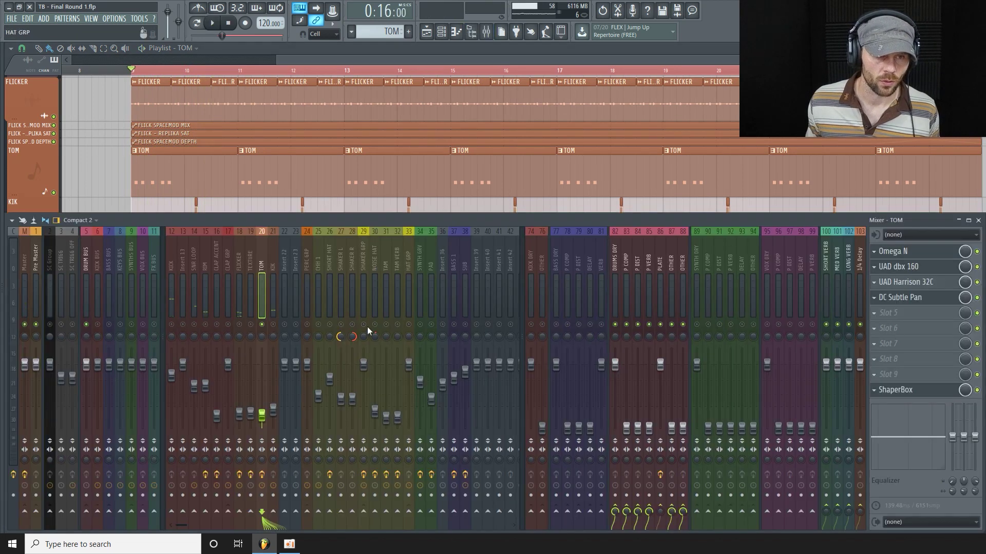
pyautogui.rightClick(273, 324)
pyautogui.press('space')
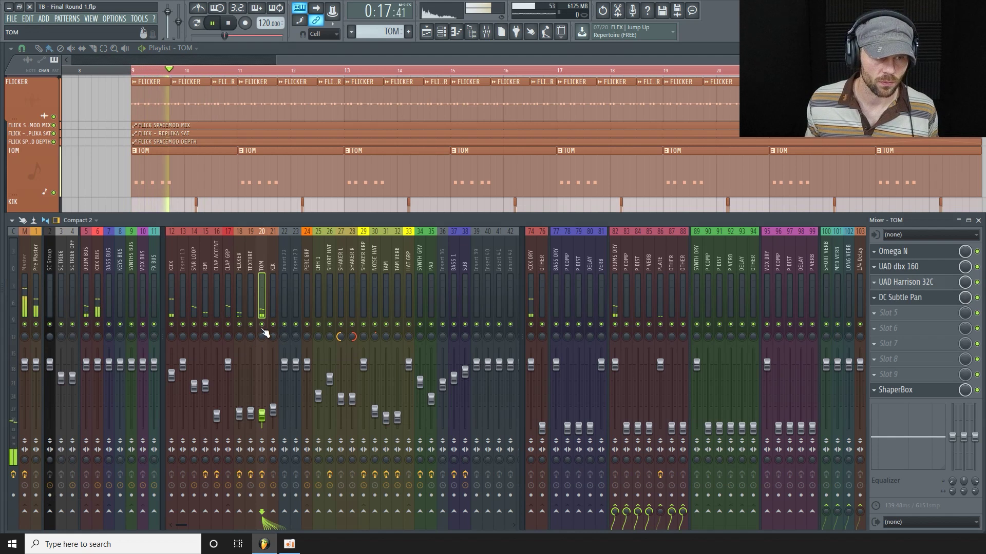
pyautogui.press('space')
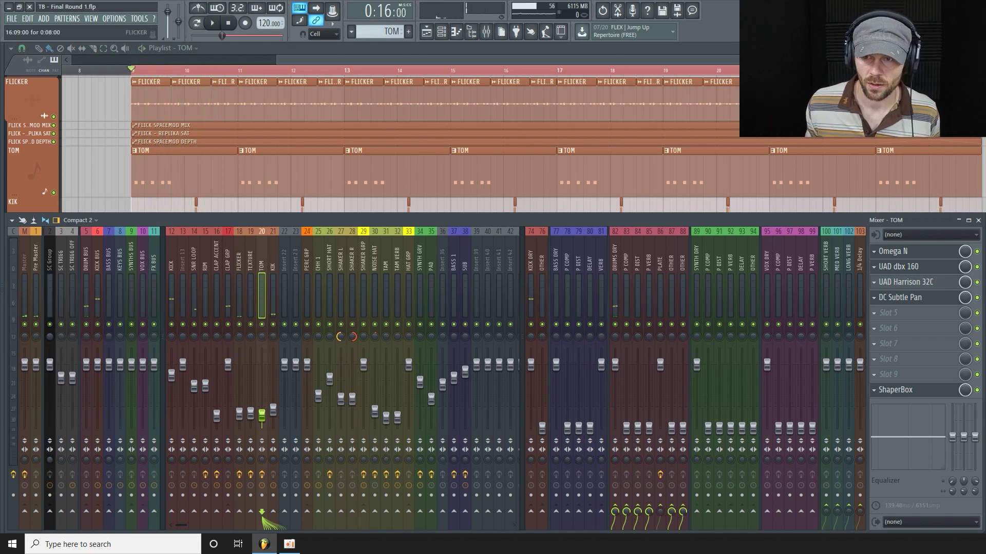
# Examine the KIK clips in the playlist, its channel in the channel rack and its effect slots in the mixer.
pyautogui.press('F9')
pyautogui.scroll(5, 547, 88)
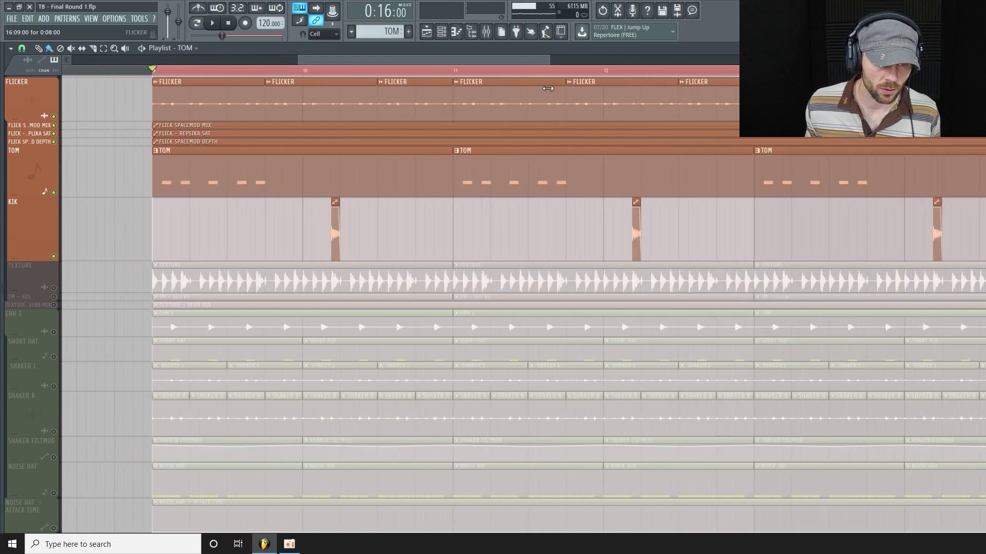
pyautogui.scroll(-3, 327, 254)
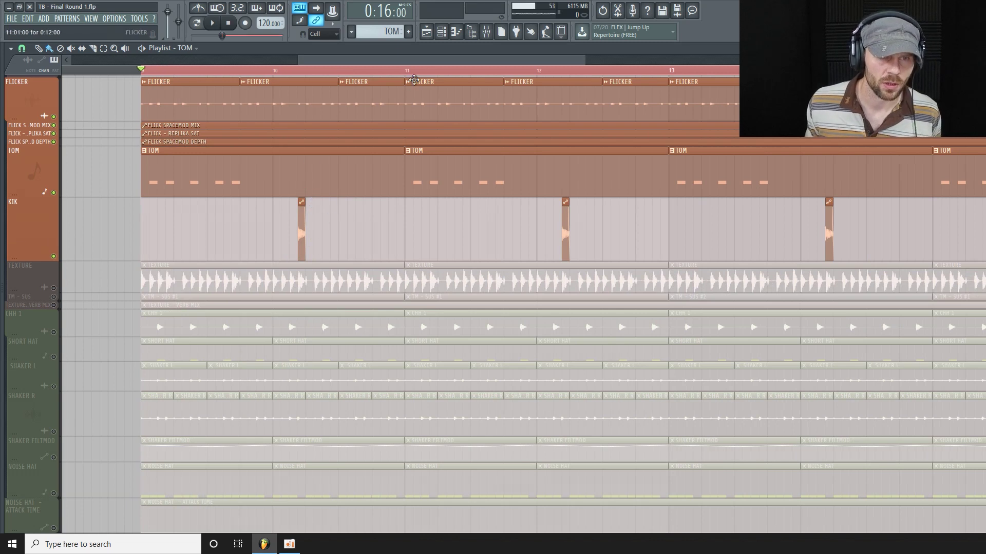
pyautogui.moveTo(584, 59); pyautogui.dragTo(738, 59)
pyautogui.click(441, 32)
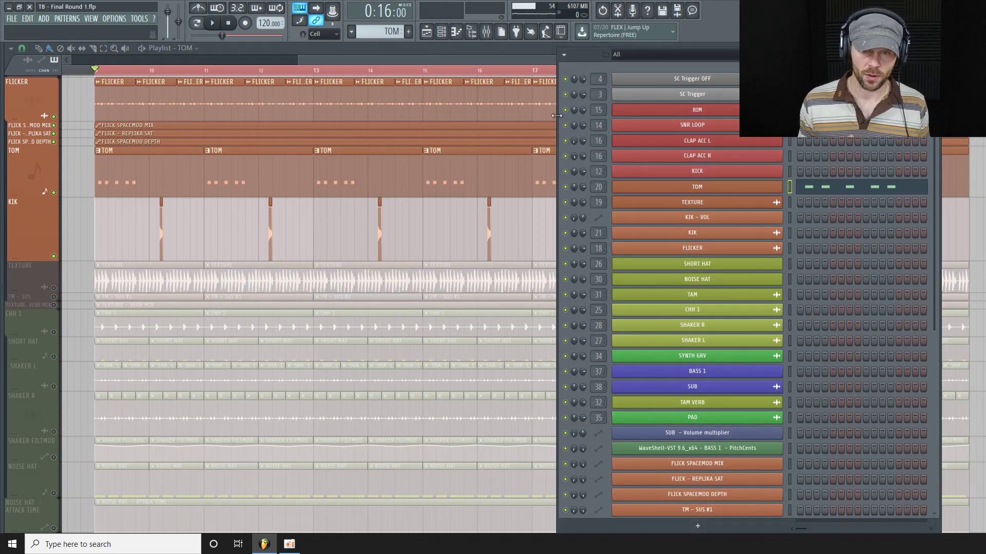
pyautogui.click(486, 32)
pyautogui.click(274, 272)
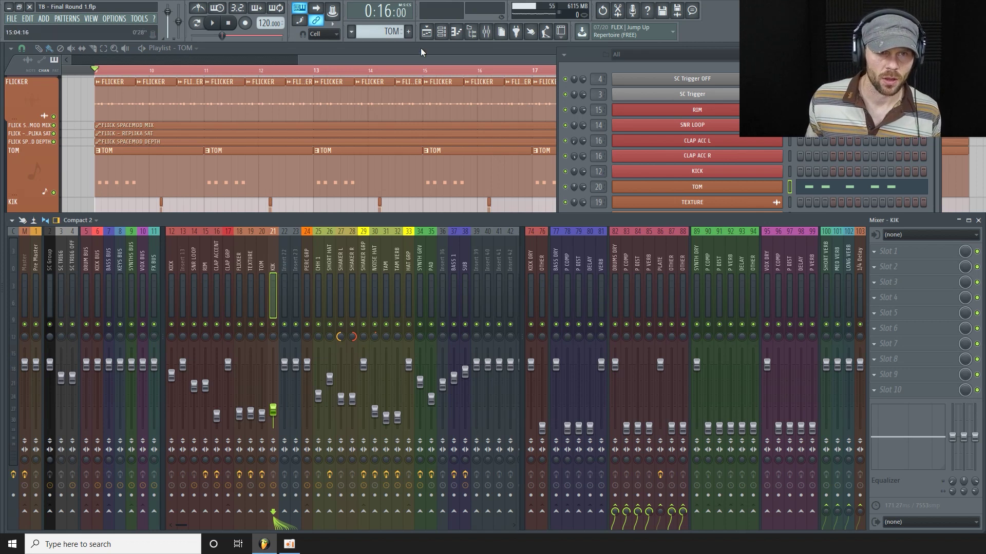
# Return to the playlist, reduce the KIK track's height, then unmute and enlarge the TEXTURE track.
pyautogui.press('F5')
pyautogui.moveTo(36, 262); pyautogui.dragTo(38, 230)
pyautogui.click(54, 256)
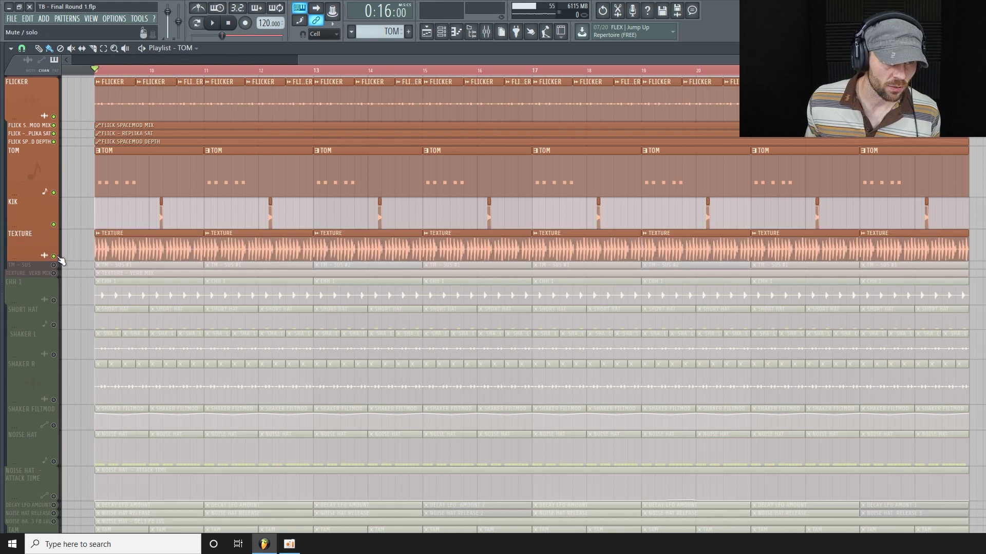
pyautogui.moveTo(56, 261); pyautogui.dragTo(42, 285)
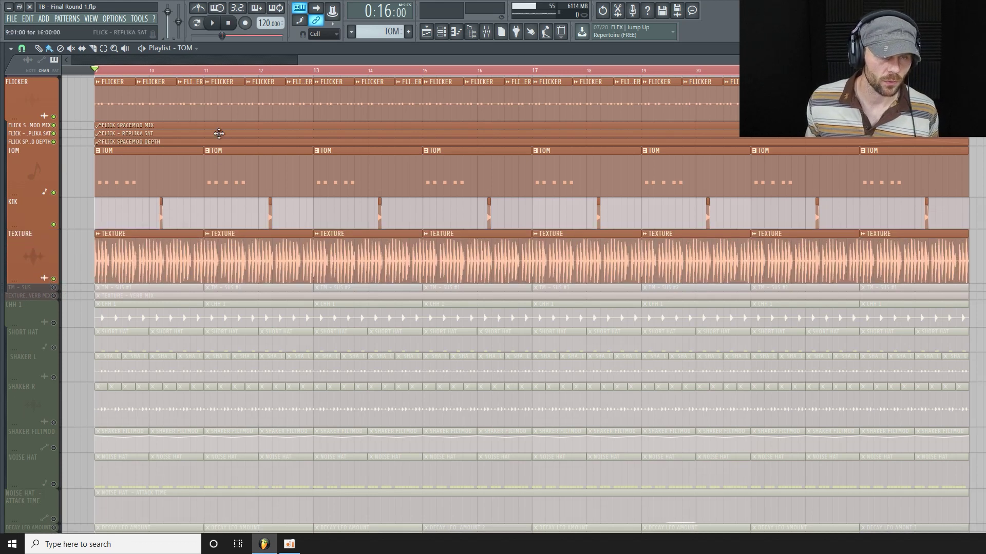
# Solo the TEXTURE track in the mixer, start playback and show its effects chain.
pyautogui.click(486, 32)
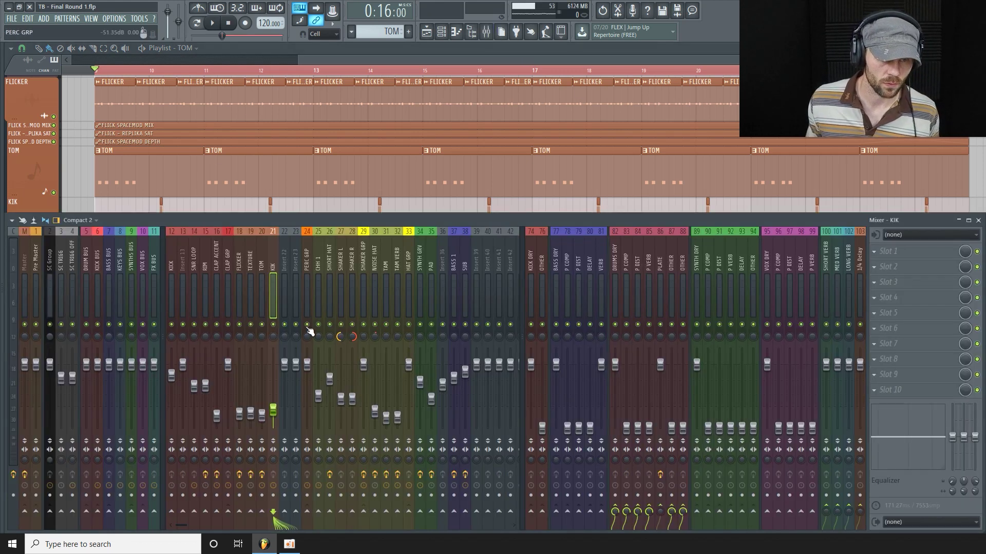
pyautogui.rightClick(262, 324)
pyautogui.press('space')
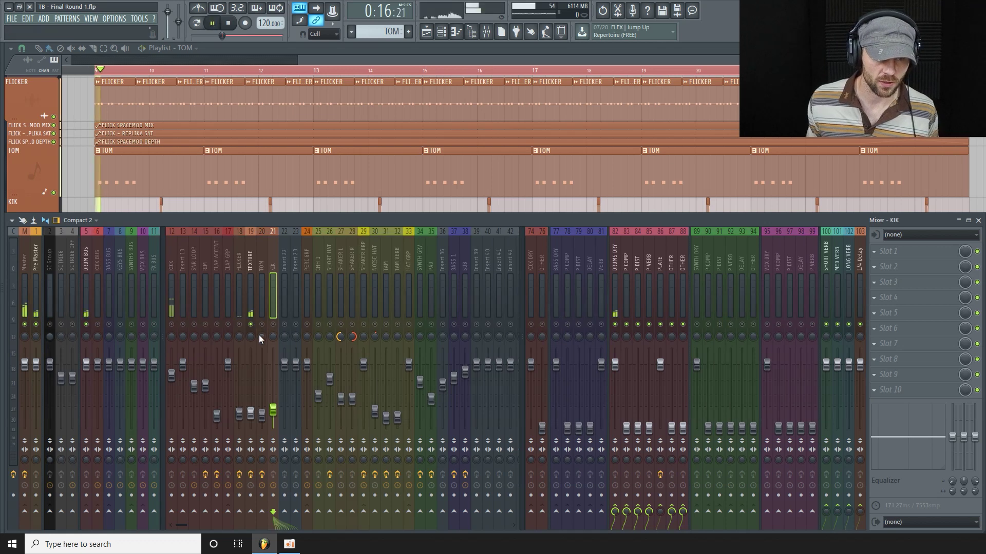
pyautogui.click(249, 264)
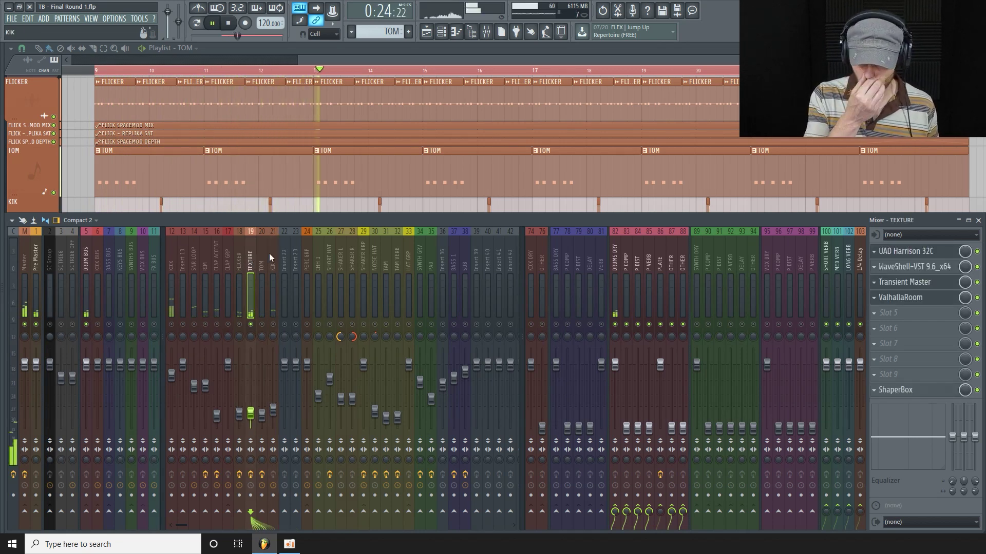
# Return to the playlist, enlarge the TEXTURE track, look along its clips during playback and stop playback.
pyautogui.click(490, 51)
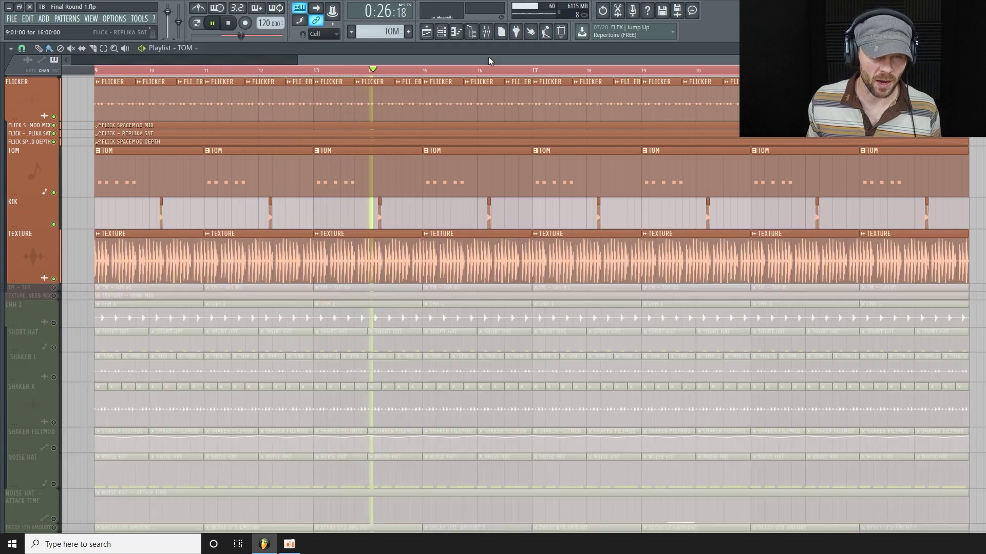
pyautogui.moveTo(41, 283); pyautogui.dragTo(41, 295)
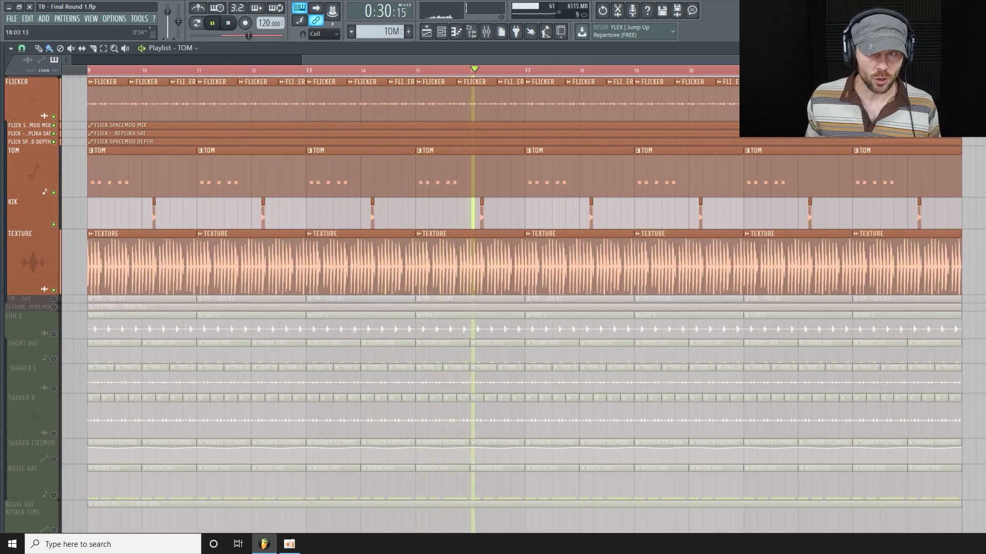
pyautogui.scroll(-2, 569, 61)
pyautogui.moveTo(569, 61)
pyautogui.mouseDown()
pyautogui.moveTo(542, 67)
pyautogui.moveTo(576, 70)
pyautogui.moveTo(563, 68)
pyautogui.mouseUp()
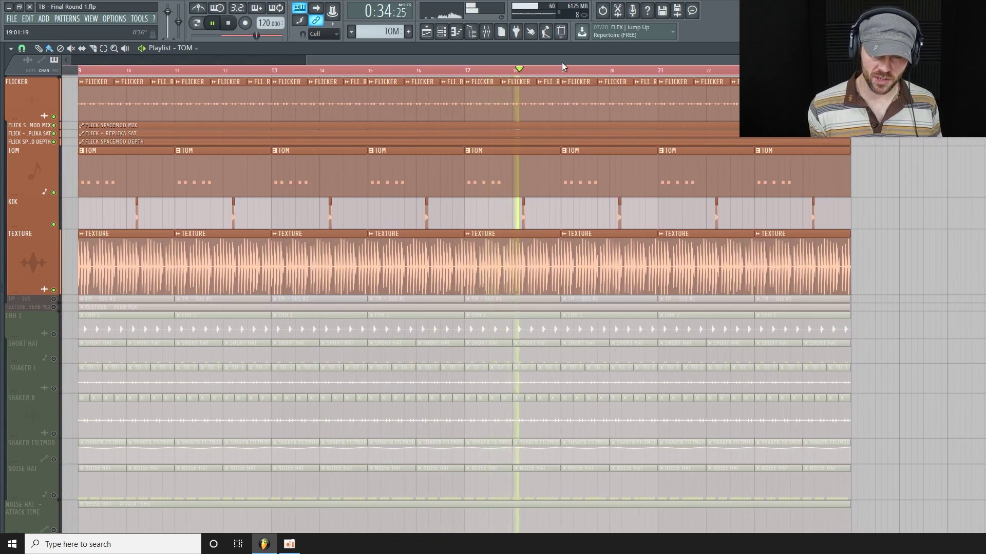
pyautogui.moveTo(537, 78); pyautogui.dragTo(595, 102)
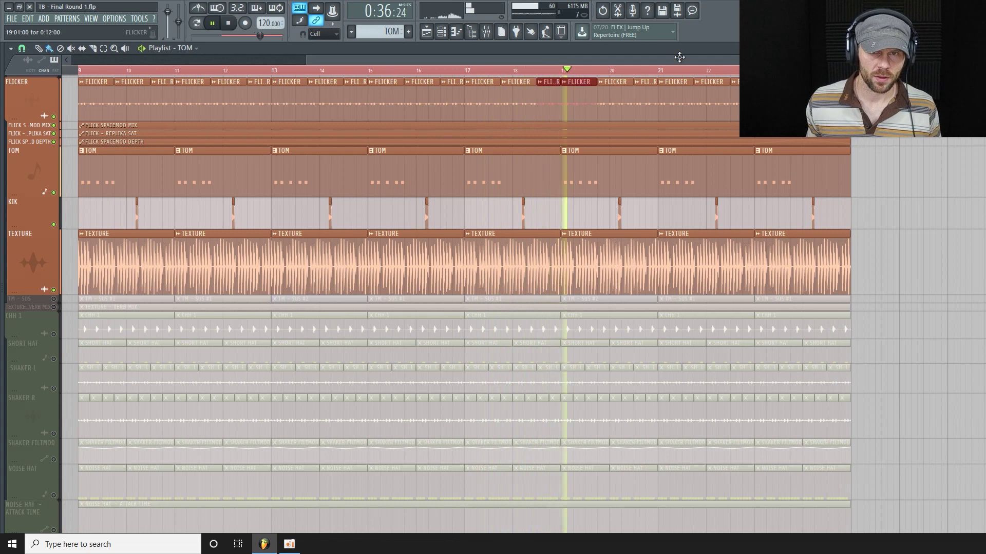
pyautogui.scroll(2, 827, 178)
pyautogui.scroll(-1, 827, 177)
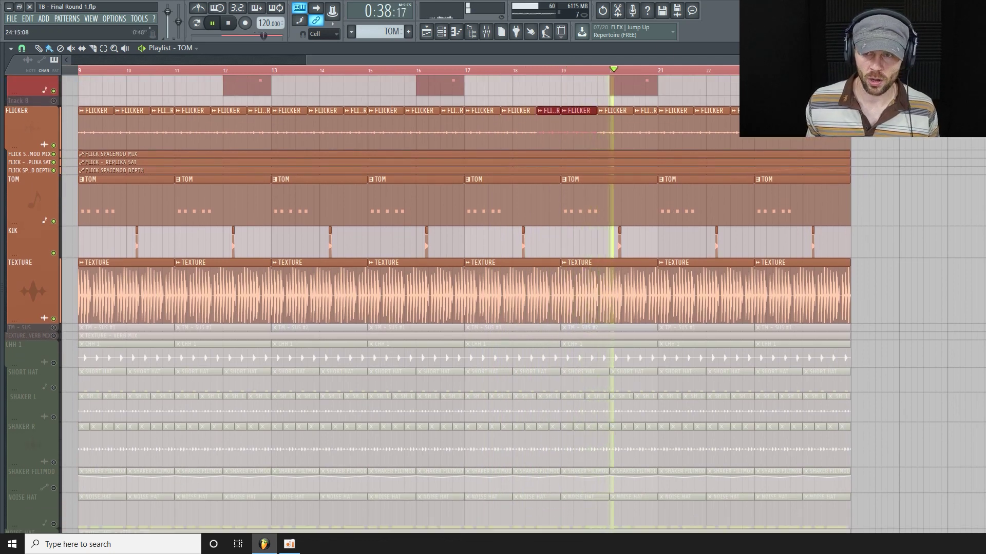
pyautogui.scroll(-2, 537, 238)
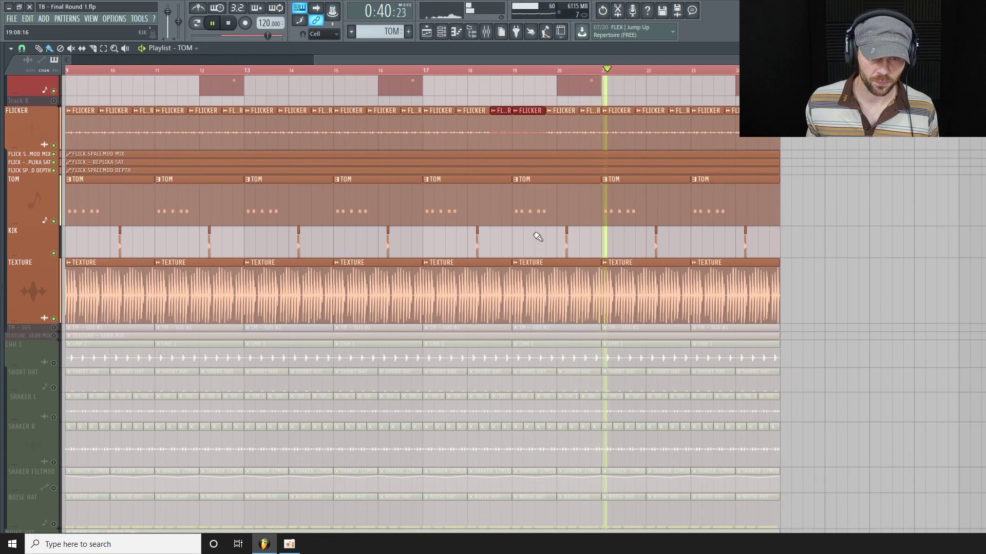
pyautogui.press('space')
# Show the TEXTURE channel's Transient Master and UAD Harrison 32C effects from the mixer and restart playback.
pyautogui.click(487, 33)
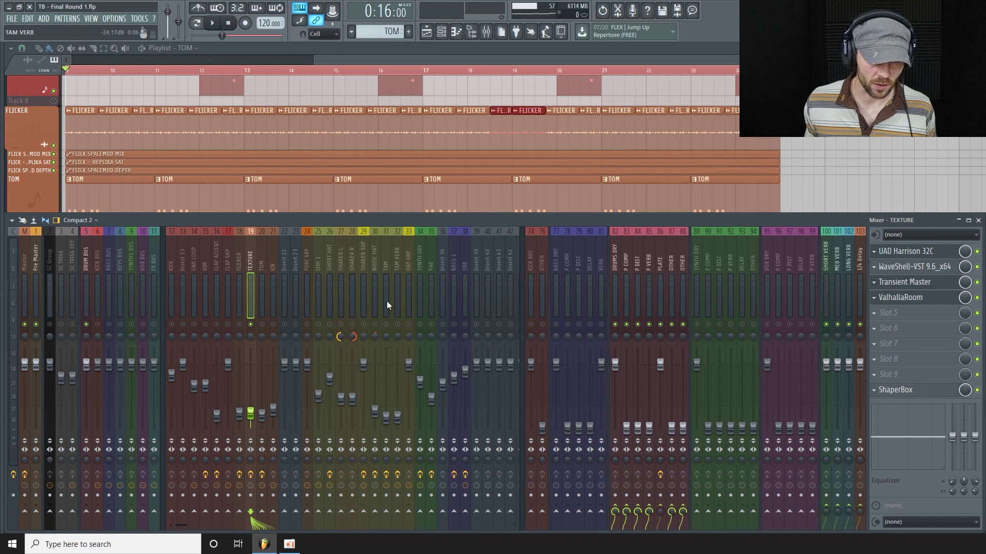
pyautogui.click(950, 253)
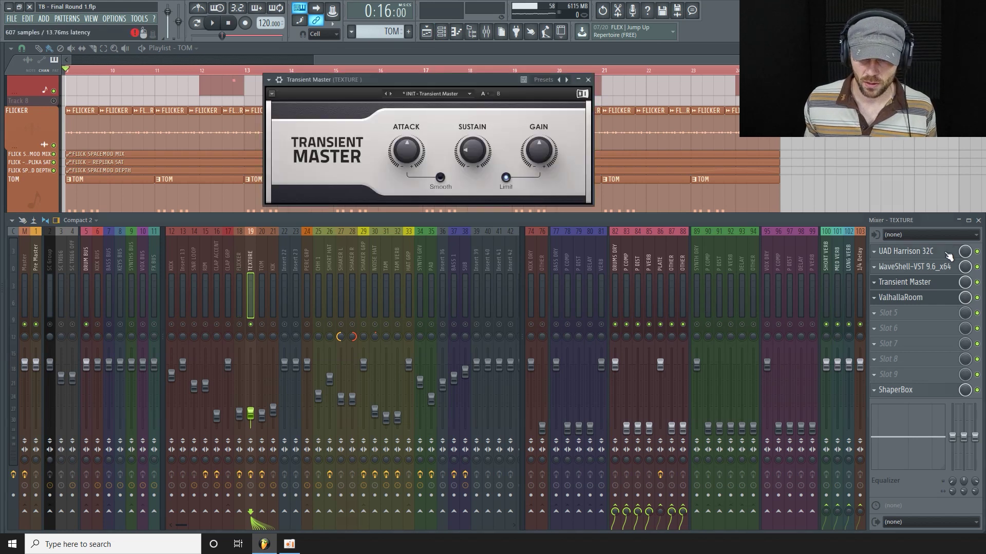
pyautogui.moveTo(833, 232); pyautogui.dragTo(769, 226)
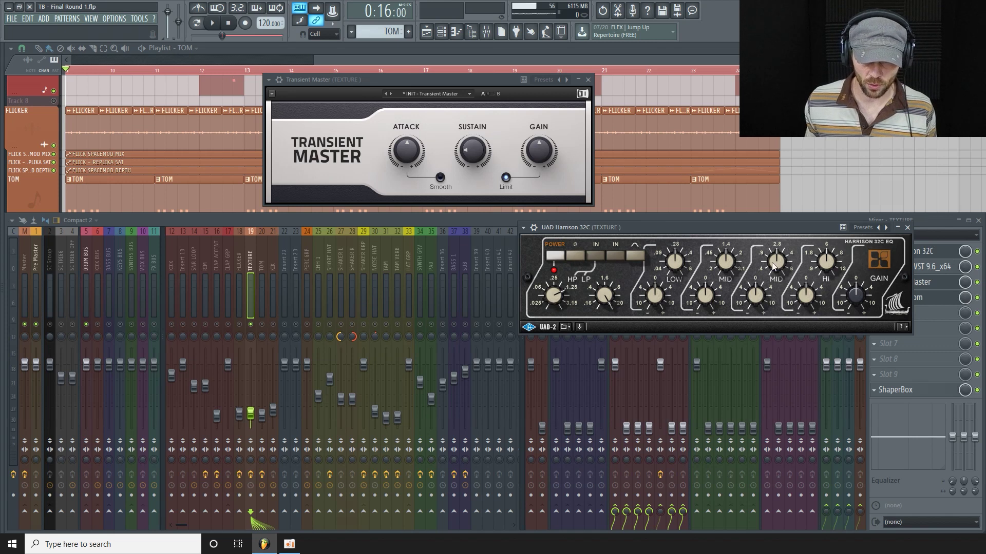
pyautogui.press('space')
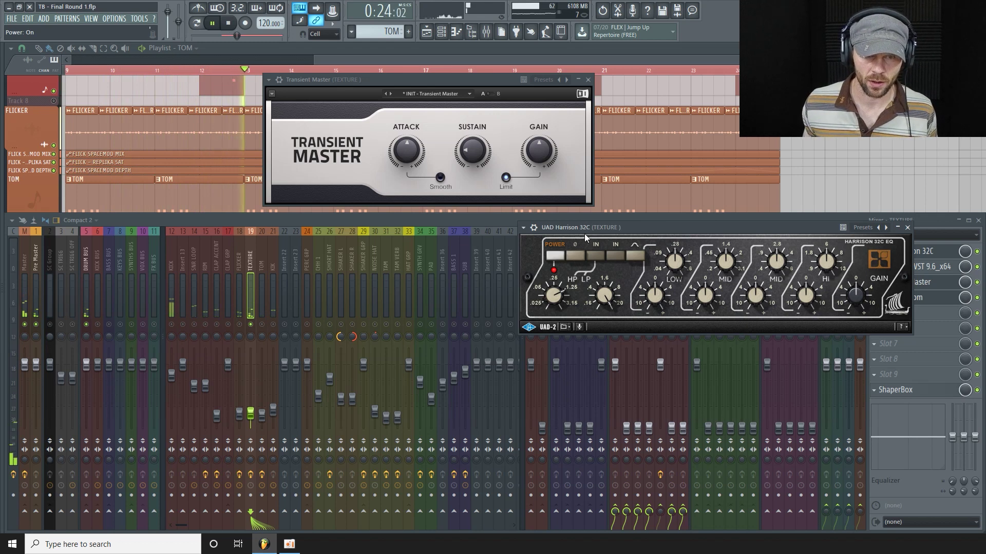
pyautogui.moveTo(675, 228); pyautogui.dragTo(511, 204)
# Examine the SoundShifter and Transient Master effects on TEXTURE, comparing the sound with Transient Master bypassed and active.
pyautogui.click(919, 266)
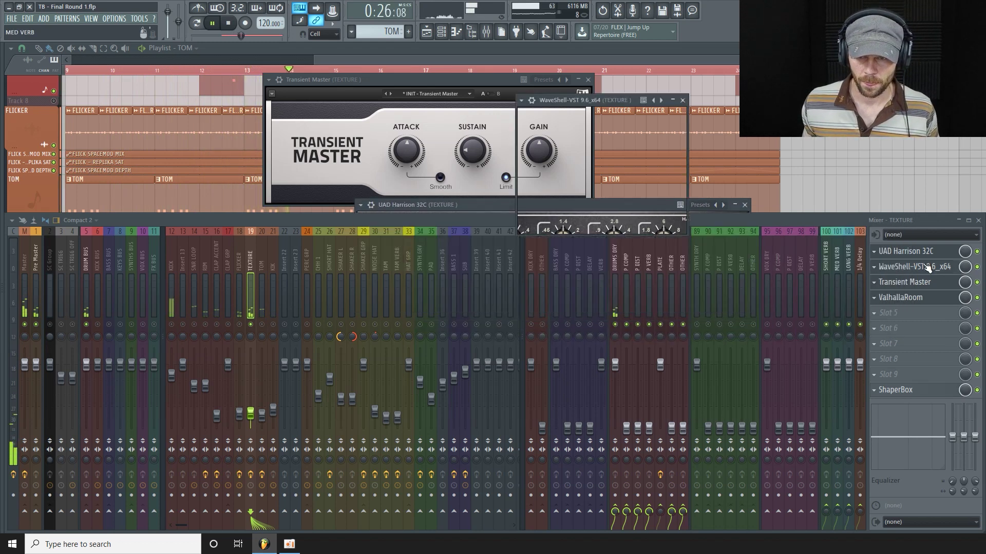
pyautogui.moveTo(618, 101); pyautogui.dragTo(574, 126)
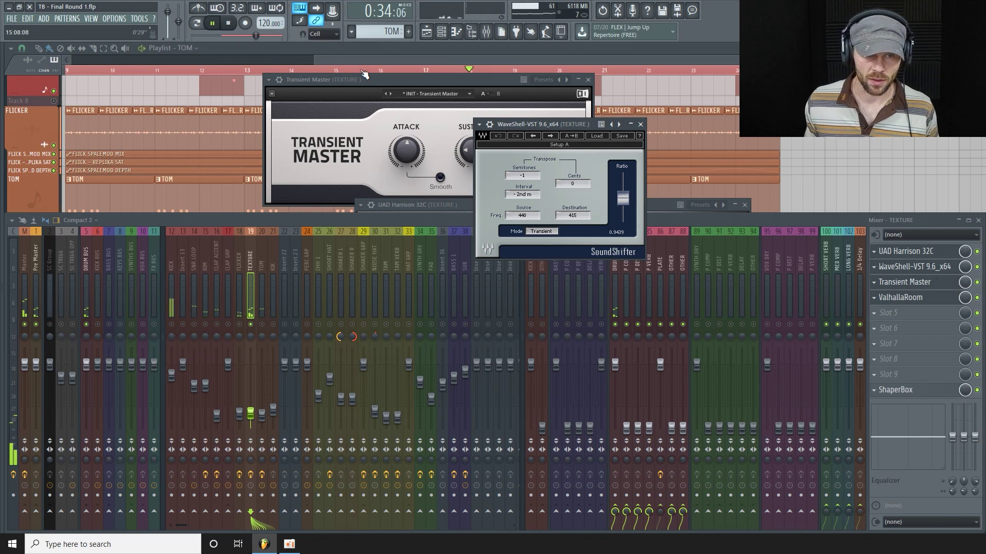
pyautogui.moveTo(430, 79); pyautogui.dragTo(371, 84)
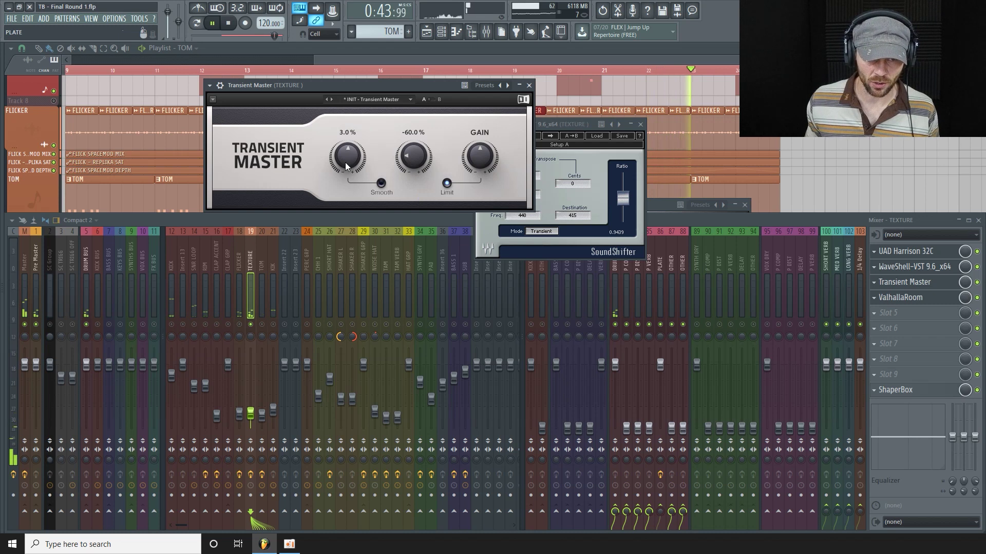
pyautogui.click(978, 282)
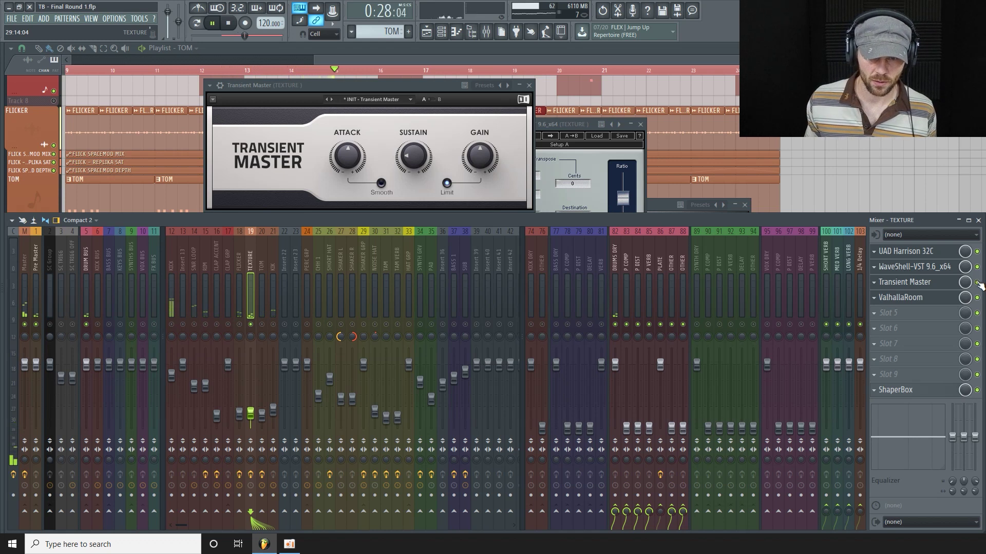
pyautogui.moveTo(399, 87); pyautogui.dragTo(369, 119)
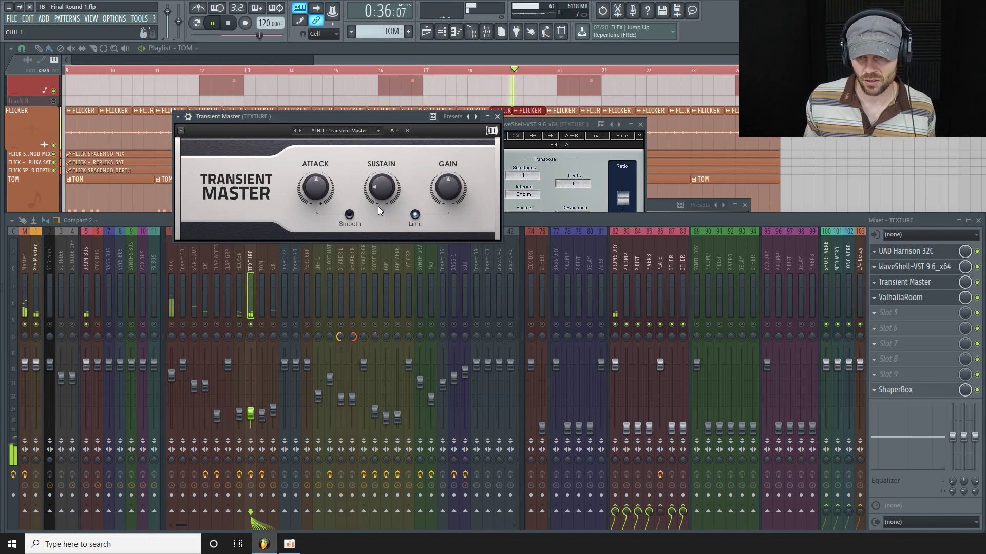
# Examine the ValhallaRoom reverb and ShaperBox volume curve on TEXTURE, comparing the sound with ValhallaRoom bypassed and active.
pyautogui.click(906, 251)
pyautogui.click(943, 301)
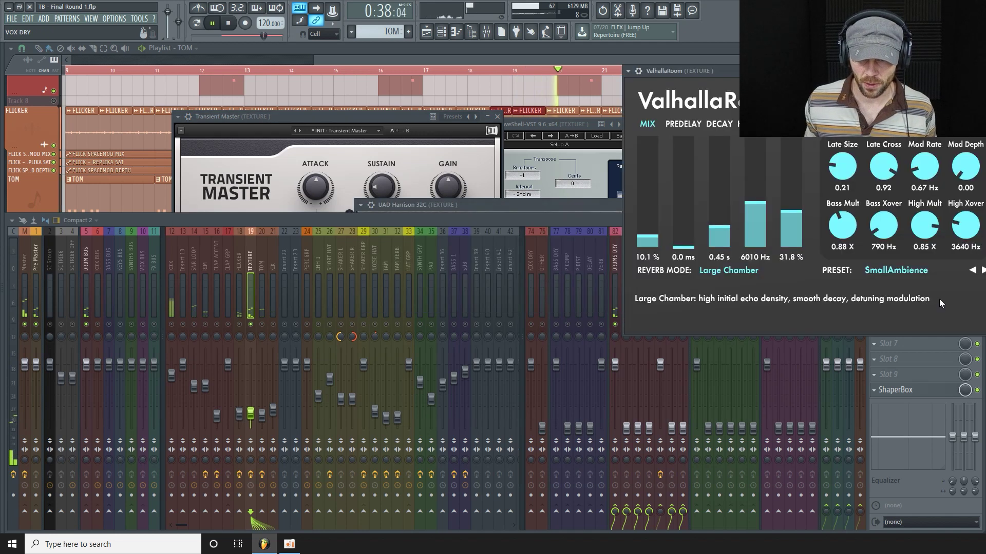
pyautogui.moveTo(778, 70); pyautogui.dragTo(395, 192)
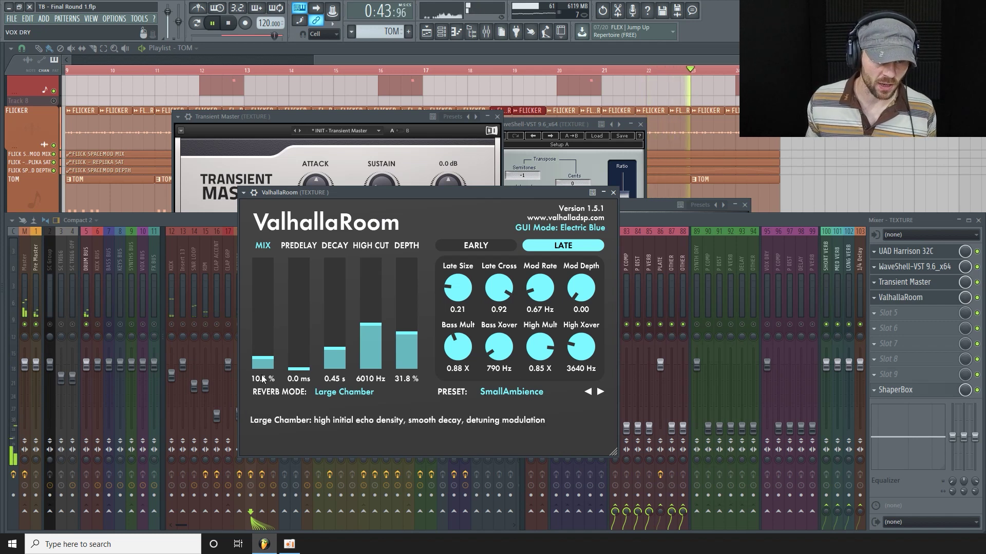
pyautogui.click(934, 395)
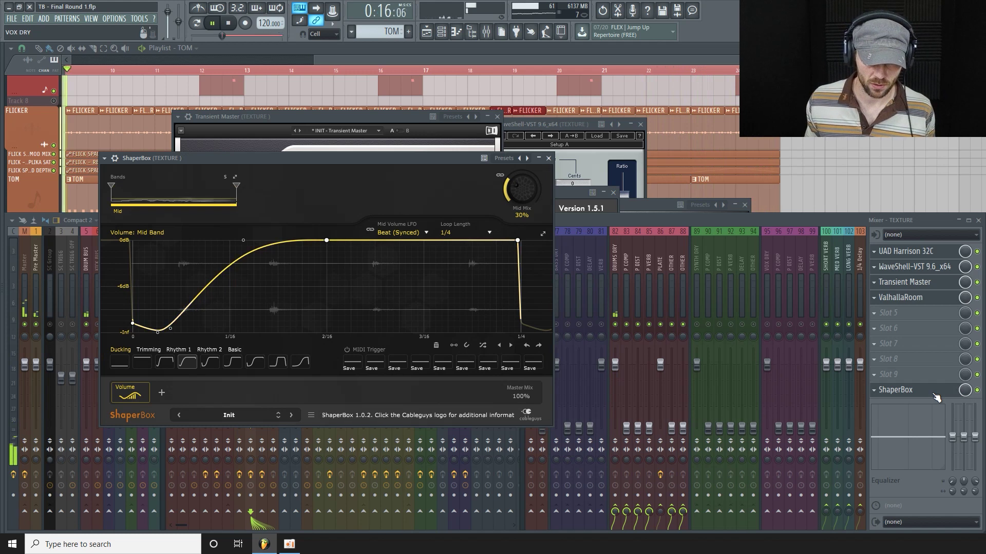
pyautogui.click(978, 304)
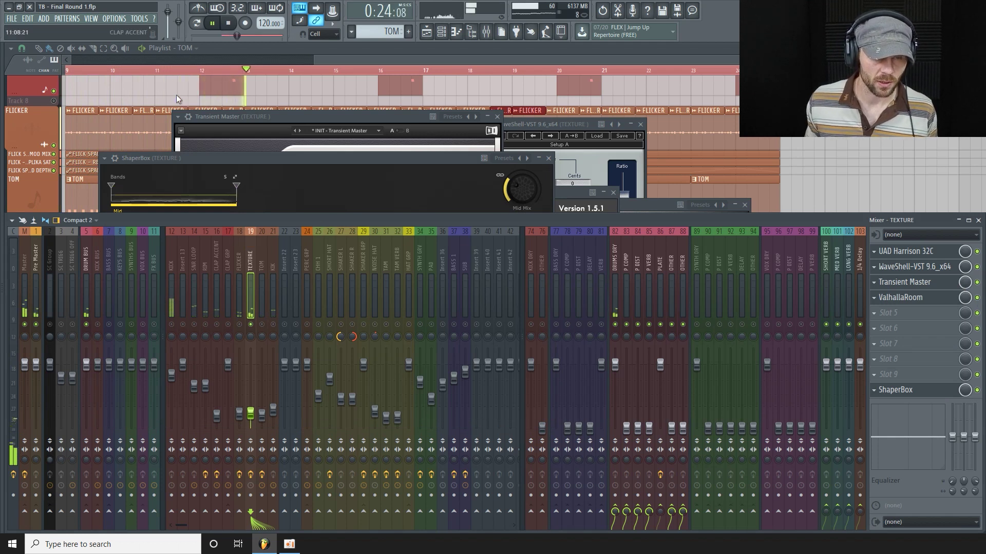
# Close the effect windows, clear the TEXTURE solo, listen to the full drum mix and stop playback in the playlist.
pyautogui.press('F12')
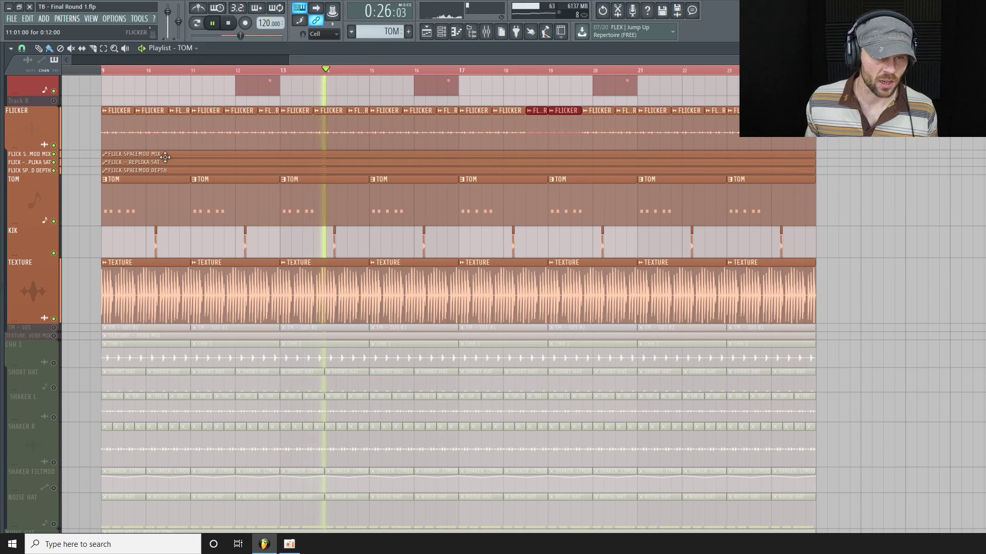
pyautogui.click(487, 33)
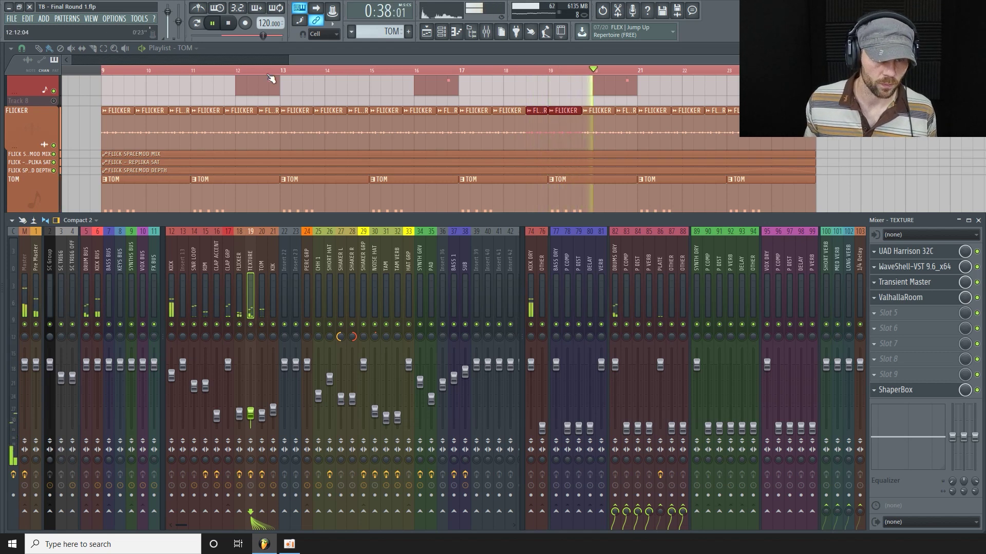
pyautogui.press('F9')
pyautogui.moveTo(288, 60); pyautogui.dragTo(161, 60)
pyautogui.press('space')
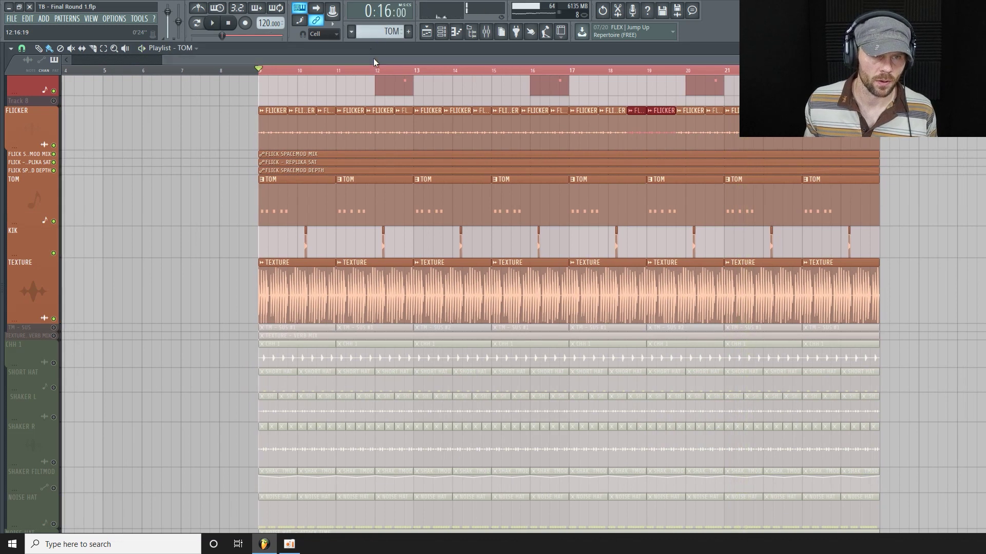
# Unmute the TM - SUS and TEXTURE - VERB MIX automation tracks and enlarge both to show their curves.
pyautogui.scroll(-3, 205, 257)
pyautogui.click(54, 241)
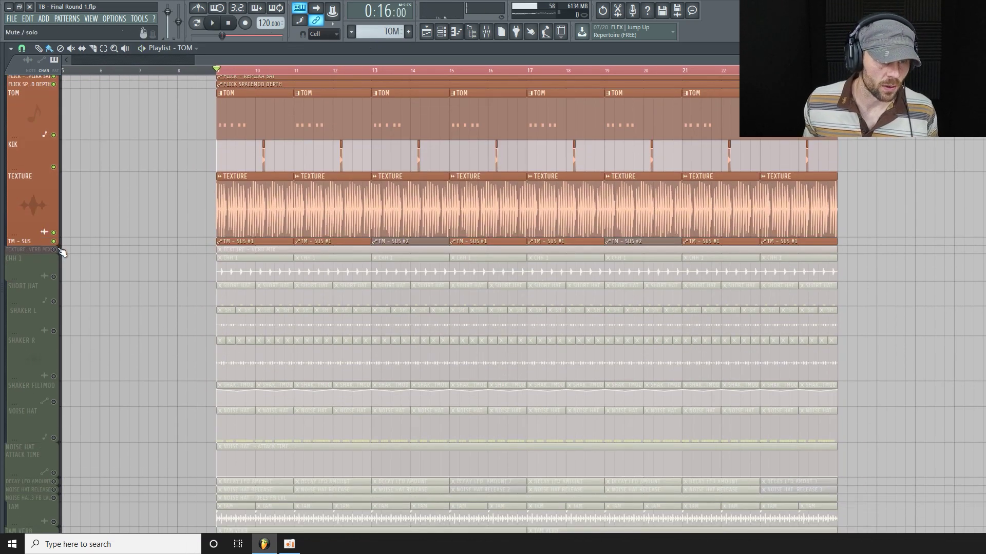
pyautogui.click(54, 250)
pyautogui.moveTo(23, 254); pyautogui.dragTo(25, 285)
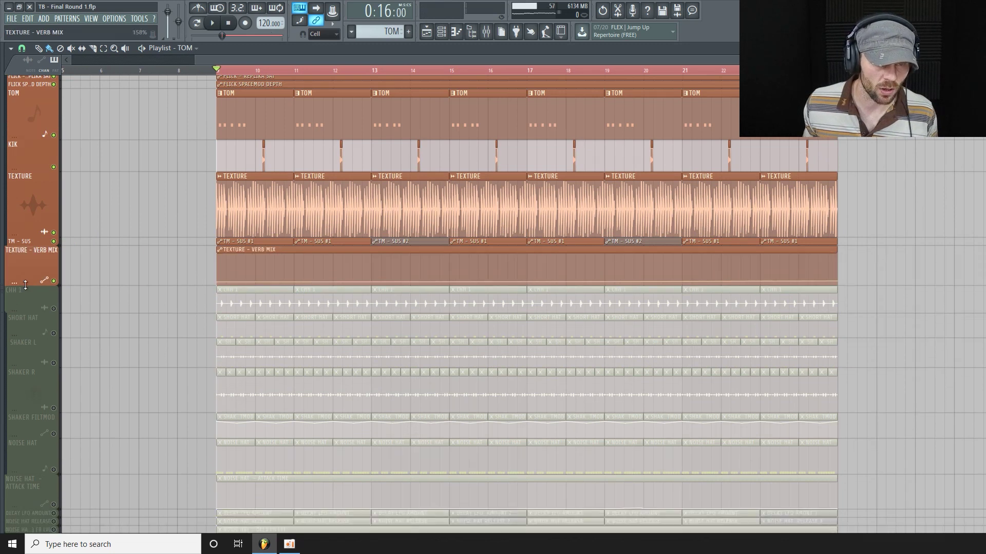
pyautogui.moveTo(34, 246); pyautogui.dragTo(34, 292)
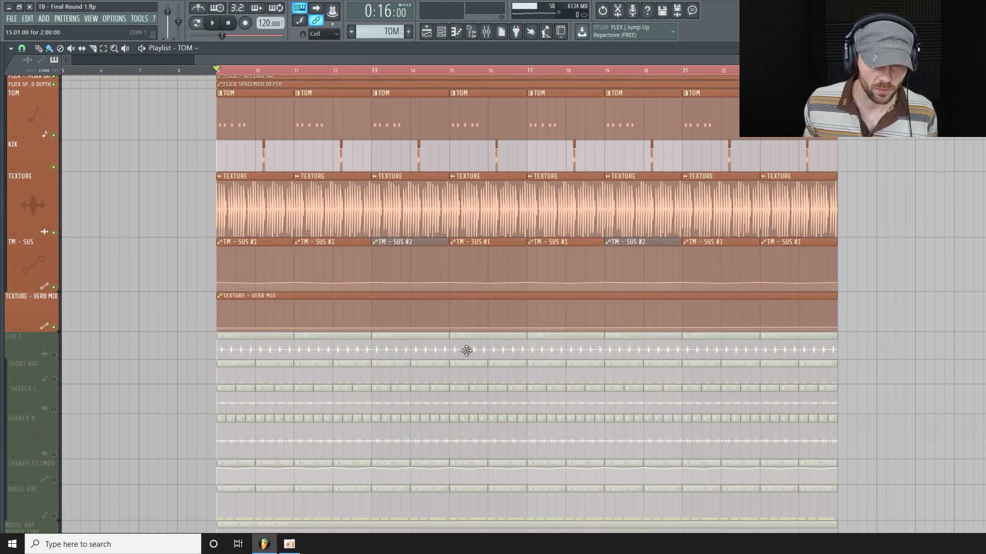
pyautogui.moveTo(35, 327); pyautogui.dragTo(35, 416)
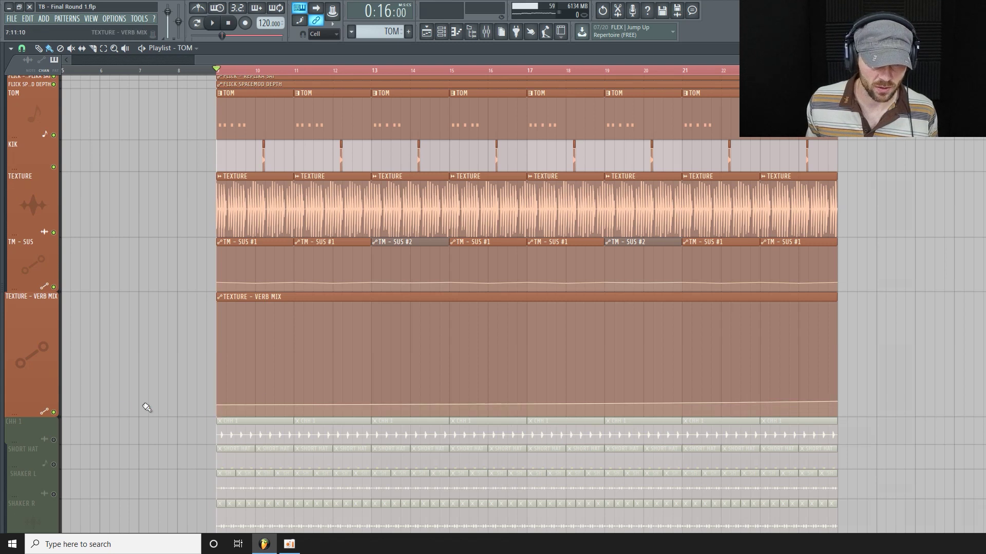
# Reduce the heights of the TEXTURE - VERB MIX and TM - SUS automation tracks.
pyautogui.moveTo(23, 420); pyautogui.dragTo(23, 379)
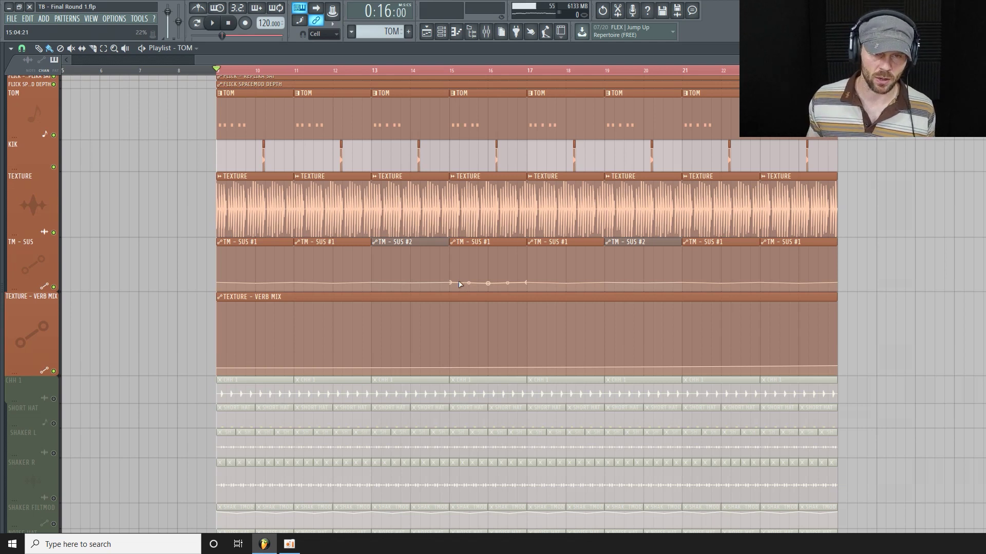
pyautogui.moveTo(34, 292); pyautogui.dragTo(34, 284)
pyautogui.moveTo(22, 360); pyautogui.dragTo(25, 341)
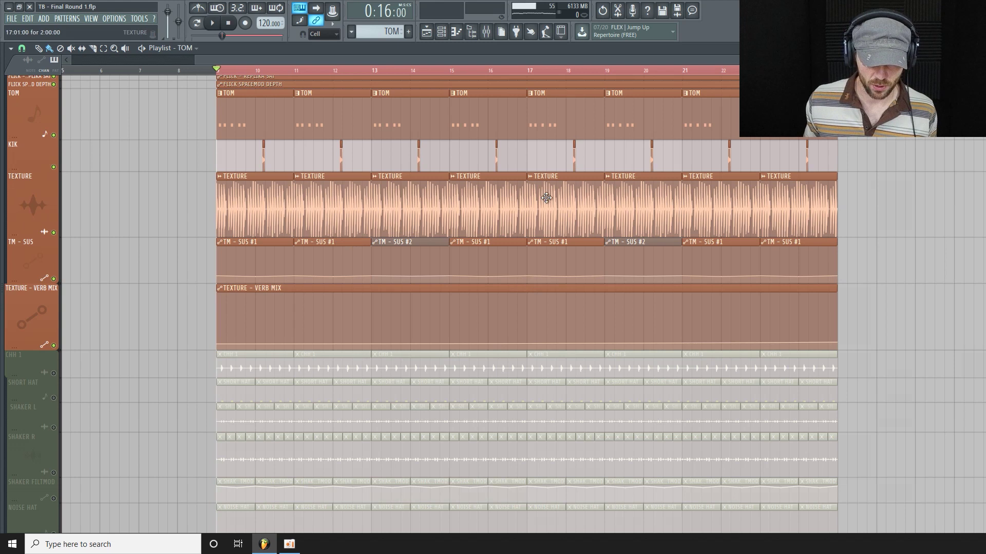
# Show ValhallaRoom and Transient Master on TEXTURE, play the drums and examine the automated Sustain knob.
pyautogui.click(488, 35)
pyautogui.click(915, 295)
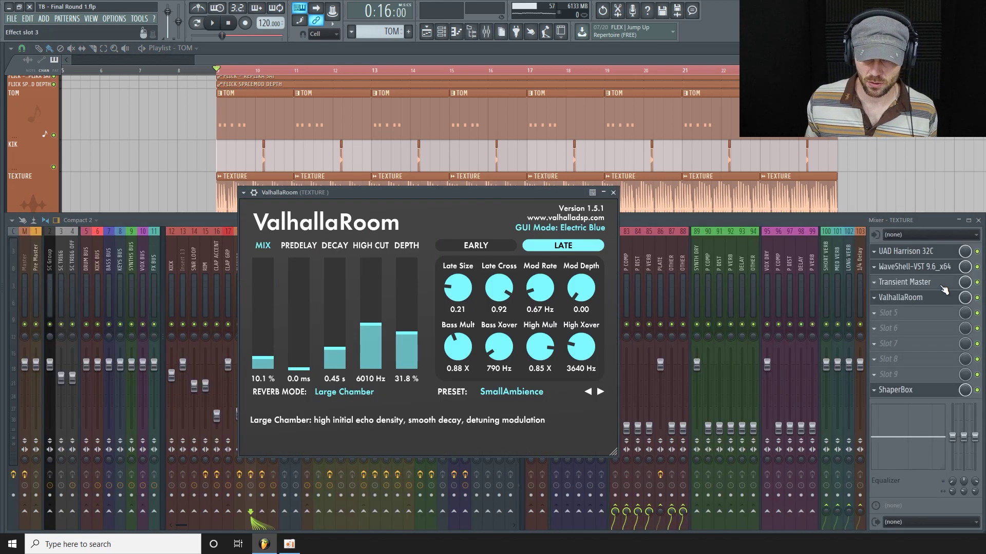
pyautogui.click(940, 286)
pyautogui.moveTo(378, 116); pyautogui.dragTo(444, 301)
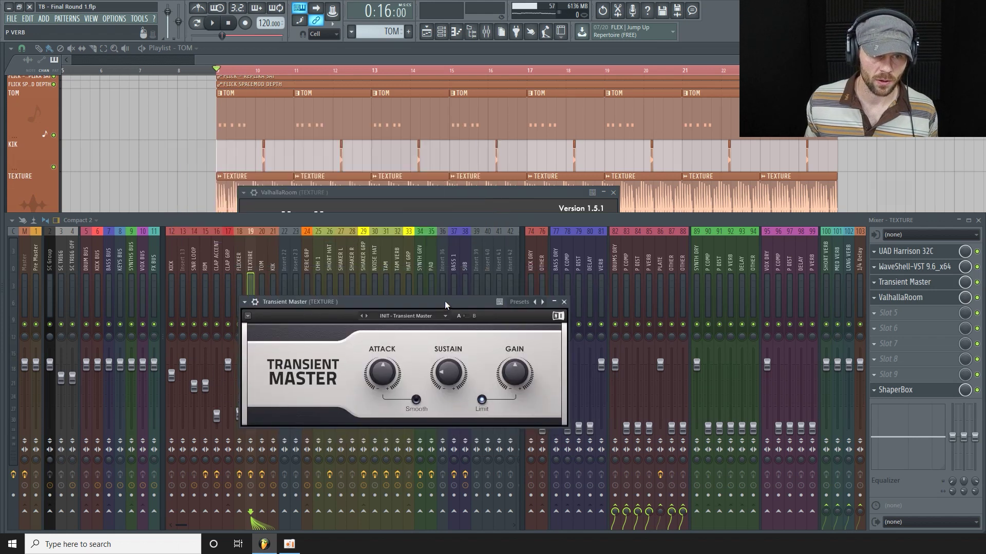
pyautogui.press('space')
pyautogui.moveTo(447, 381); pyautogui.dragTo(442, 368)
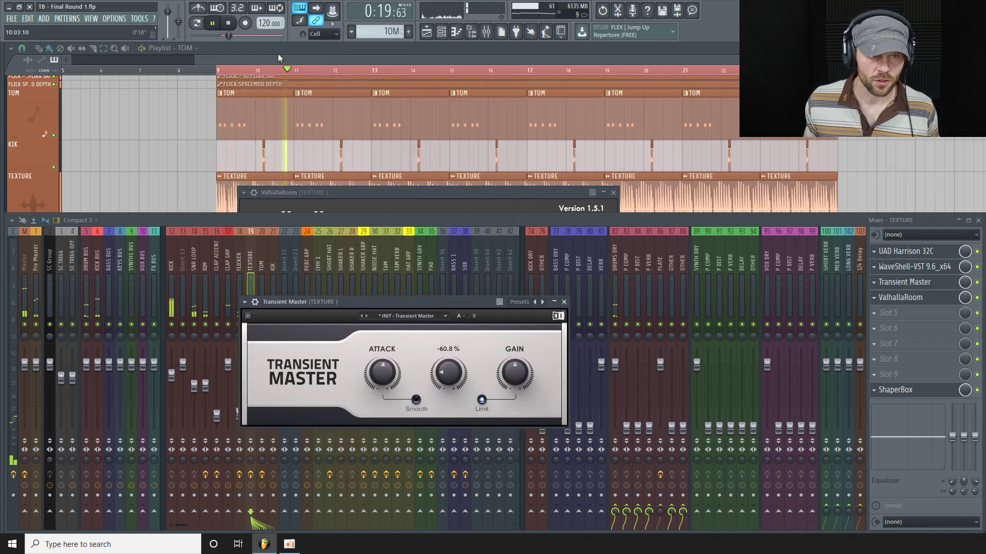
# Stop playback, return to the playlist and collapse the TM - SUS and TEXTURE - VERB MIX tracks to minimum height.
pyautogui.press('space')
pyautogui.press('F12')
pyautogui.moveTo(25, 282); pyautogui.dragTo(23, 276)
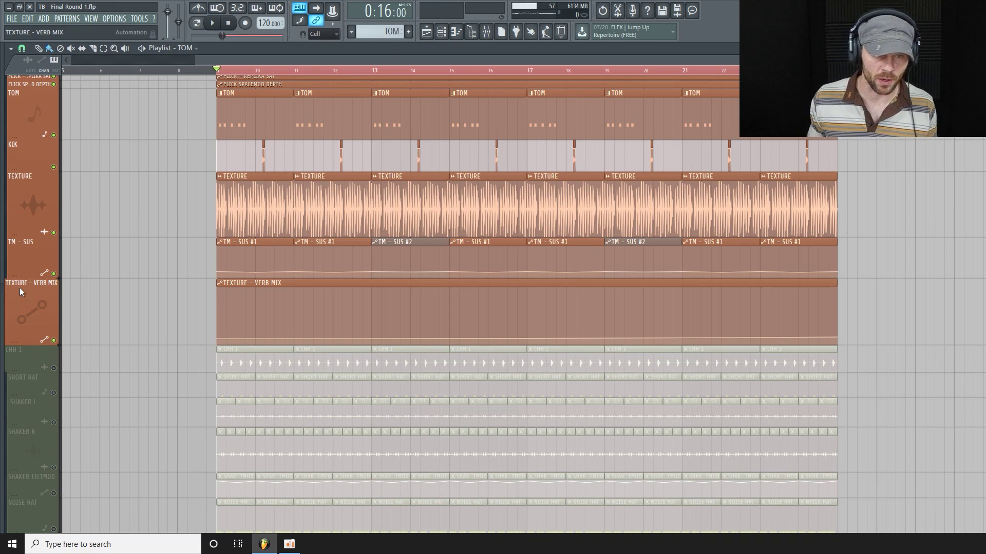
pyautogui.moveTo(21, 335); pyautogui.dragTo(31, 242)
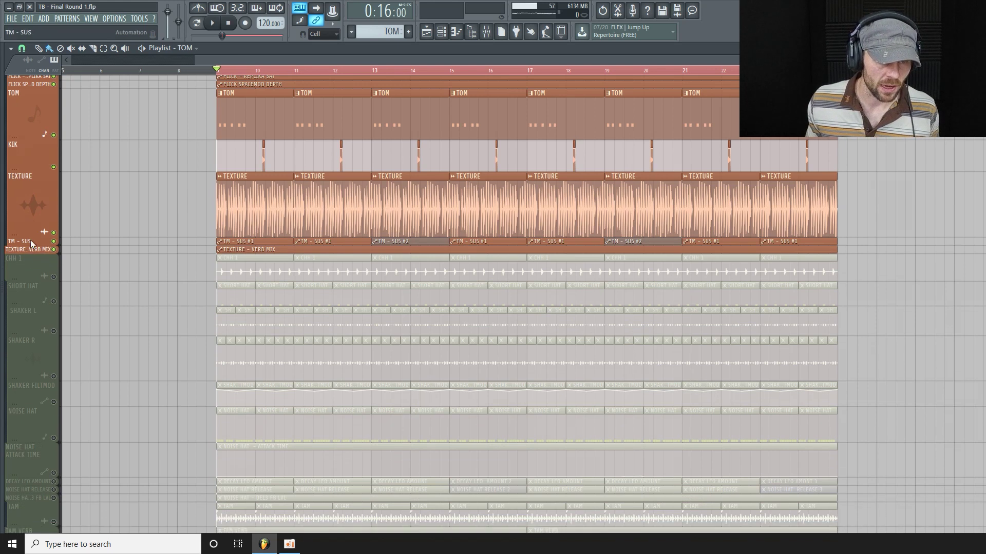
# Unmute and enlarge the CHH 1 track and play the drum mix with it included.
pyautogui.click(54, 278)
pyautogui.press('space')
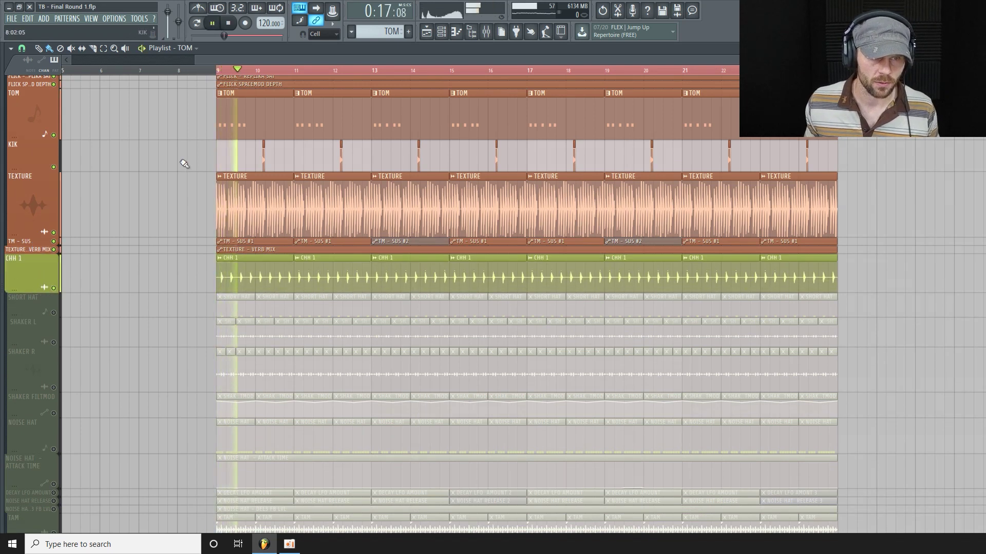
pyautogui.moveTo(525, 60); pyautogui.dragTo(593, 85)
pyautogui.scroll(4, 763, 194)
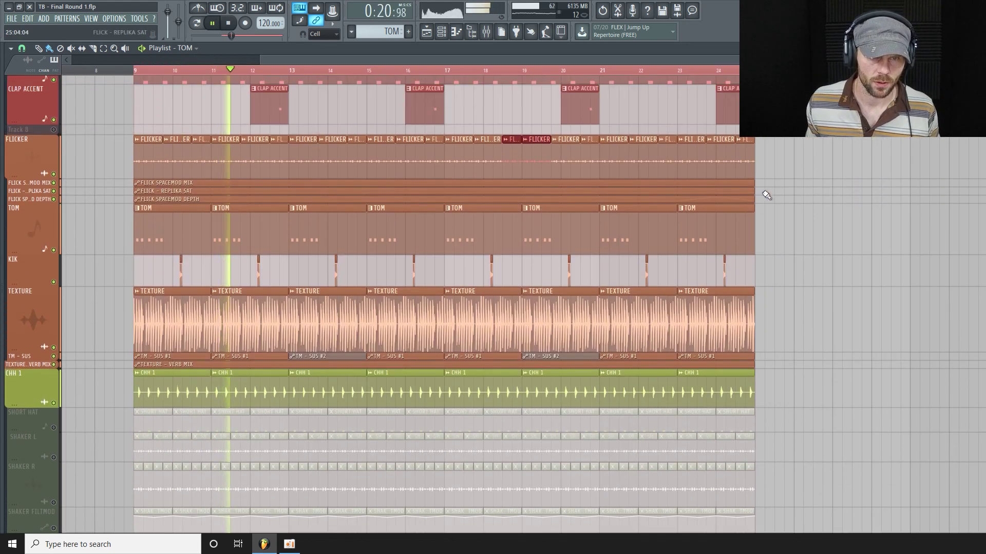
# Stop playback, examine the CHH 1 channel's effect slots and routing in the mixer, and return to the playlist.
pyautogui.press('space')
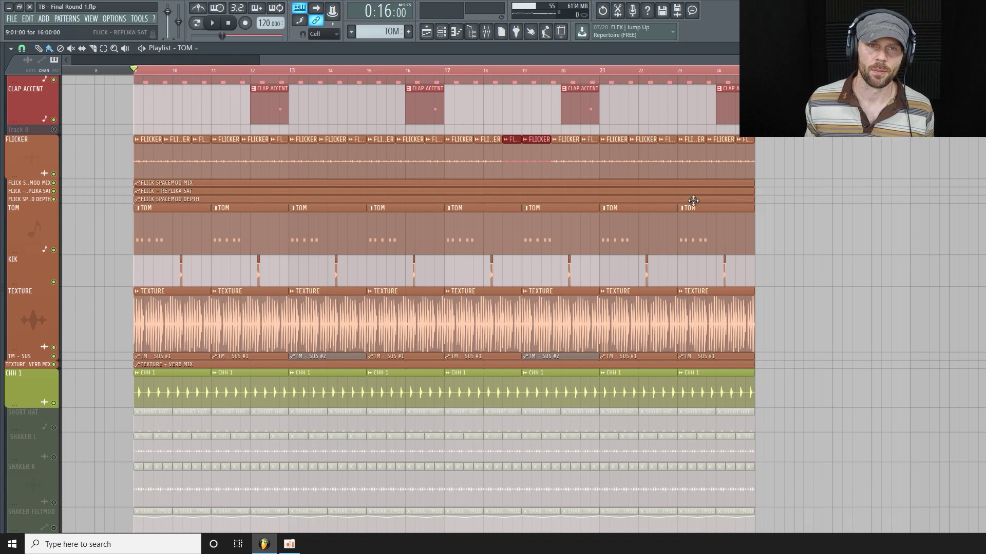
pyautogui.click(487, 32)
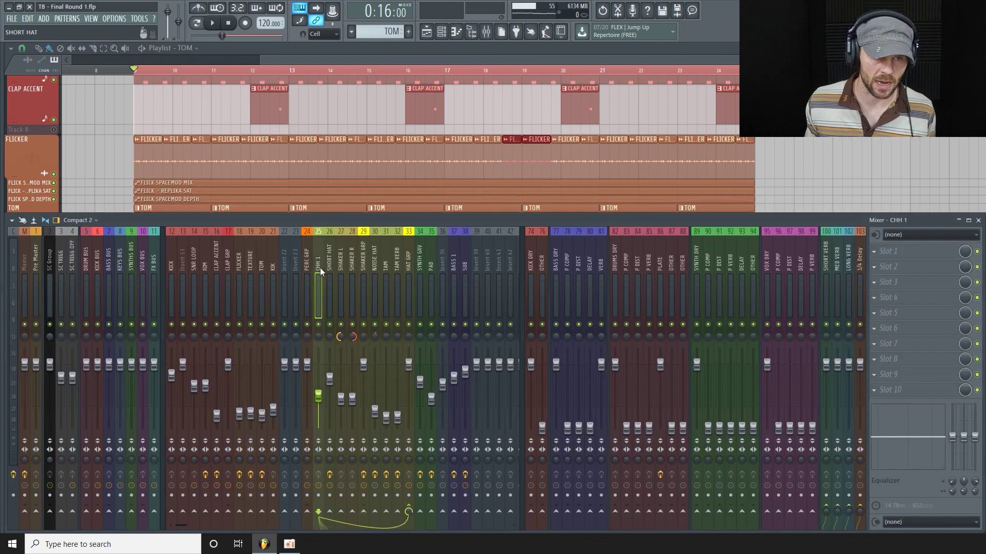
pyautogui.press('F9')
# Slightly reduce the CHH 1 track's height and unmute the SHORT HAT track below it.
pyautogui.scroll(-4, 154, 241)
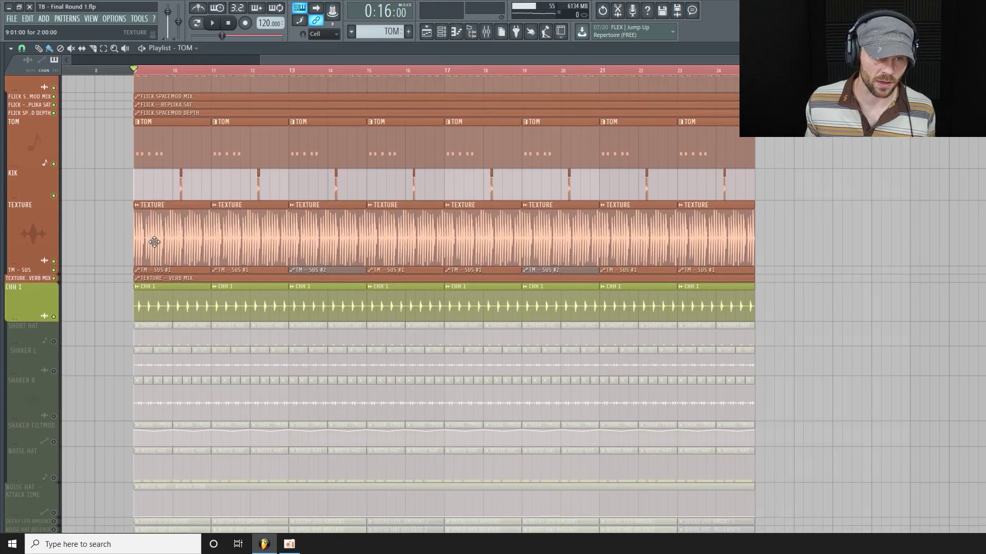
pyautogui.moveTo(34, 318); pyautogui.dragTo(26, 312)
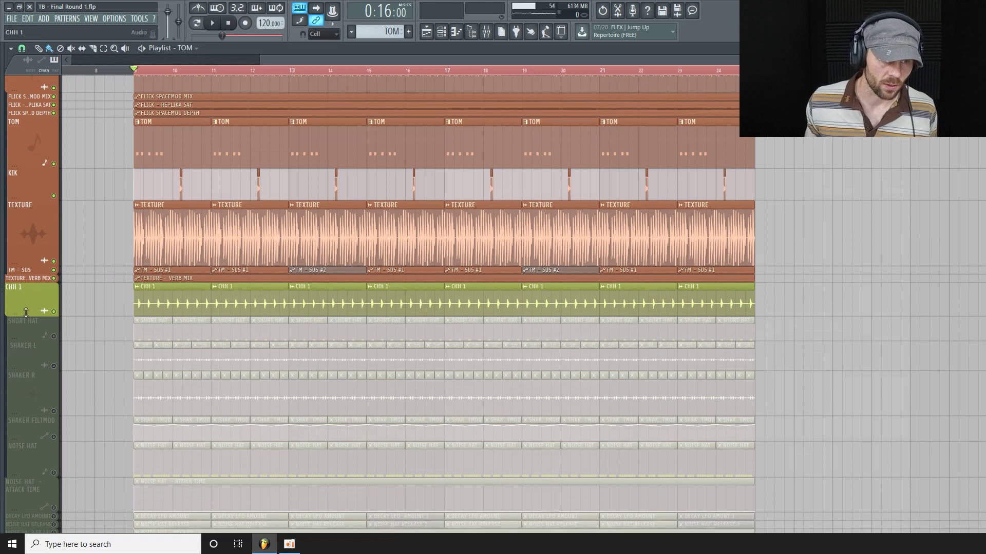
pyautogui.click(54, 339)
pyautogui.scroll(-2, 57, 340)
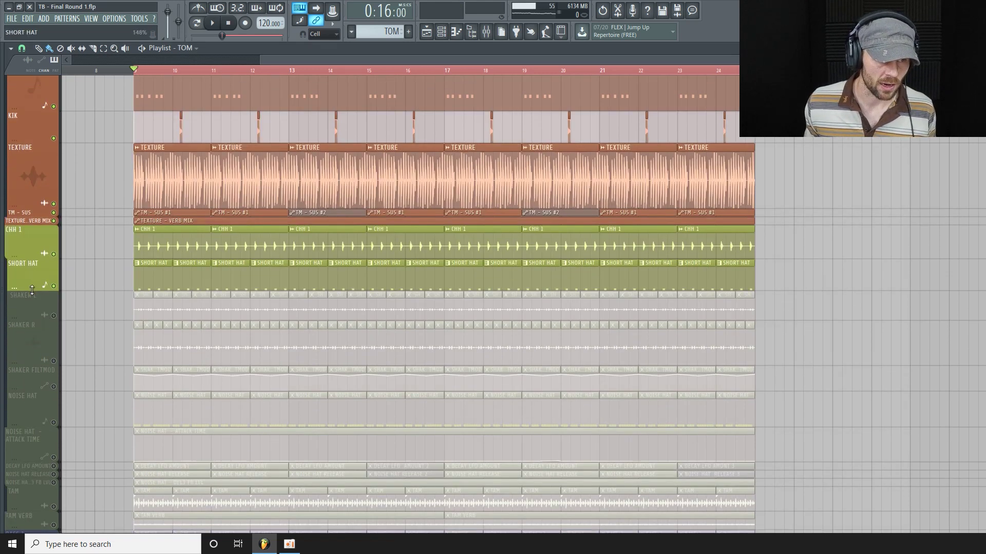
# Play the drums with the mixer shown and compare the SHORT HAT and CHH 1 channels.
pyautogui.click(485, 33)
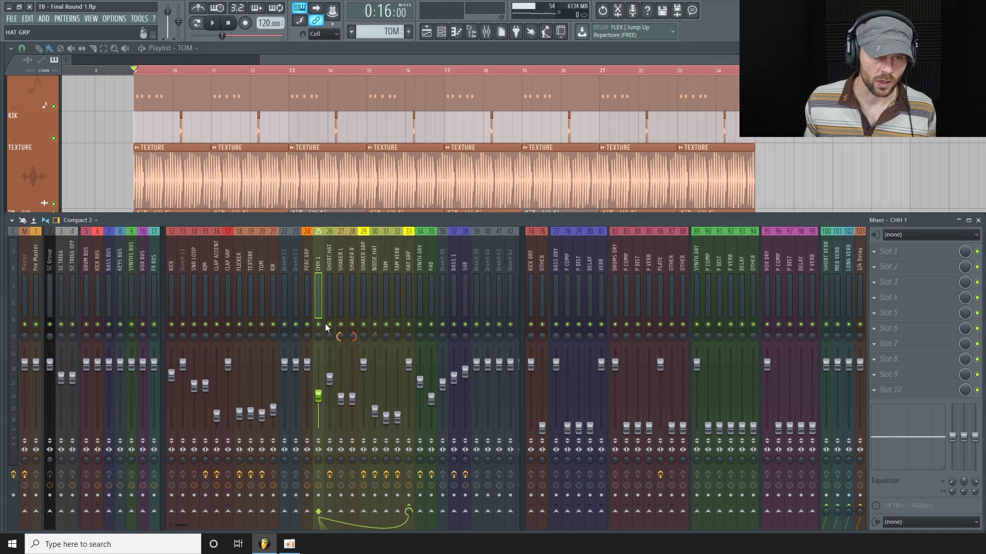
pyautogui.press('space')
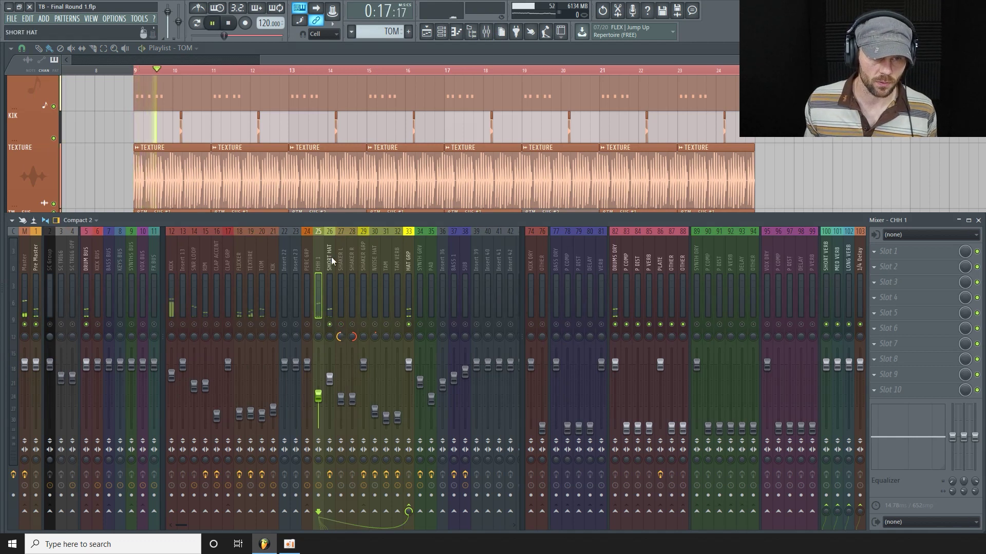
pyautogui.click(331, 257)
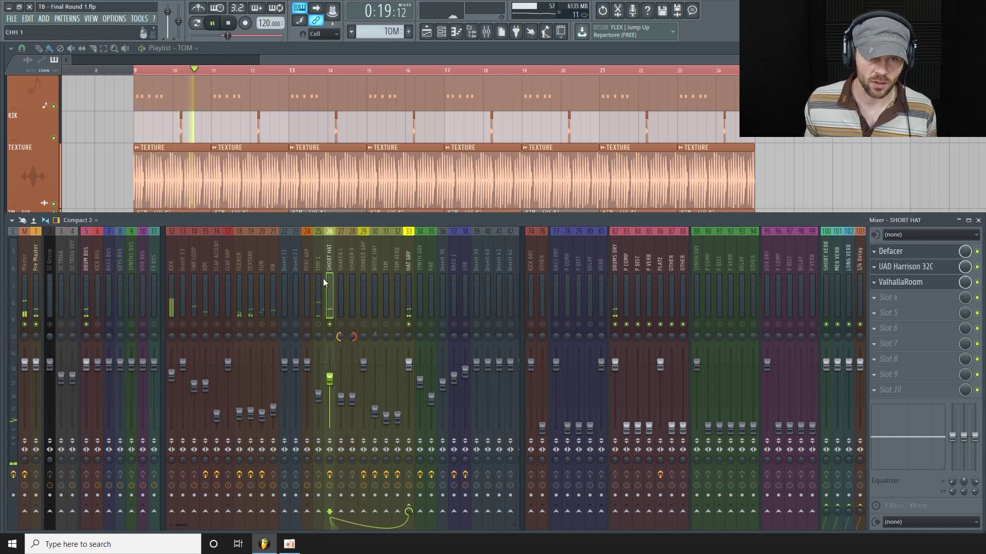
pyautogui.click(319, 267)
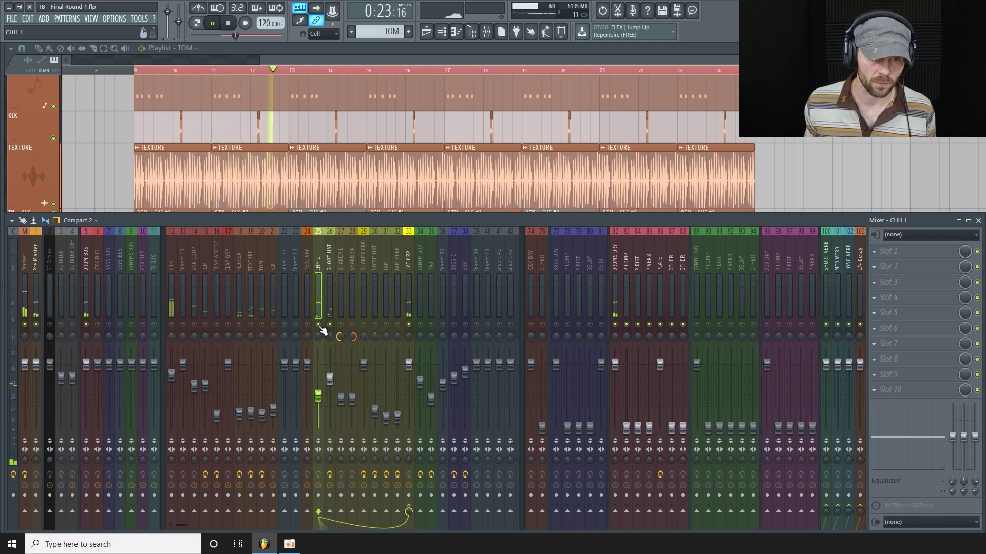
# Show ValhallaRoom and UAD Harrison 32C on the SHORT HAT channel, moving the EQ window clear of the effect slots.
pyautogui.click(328, 256)
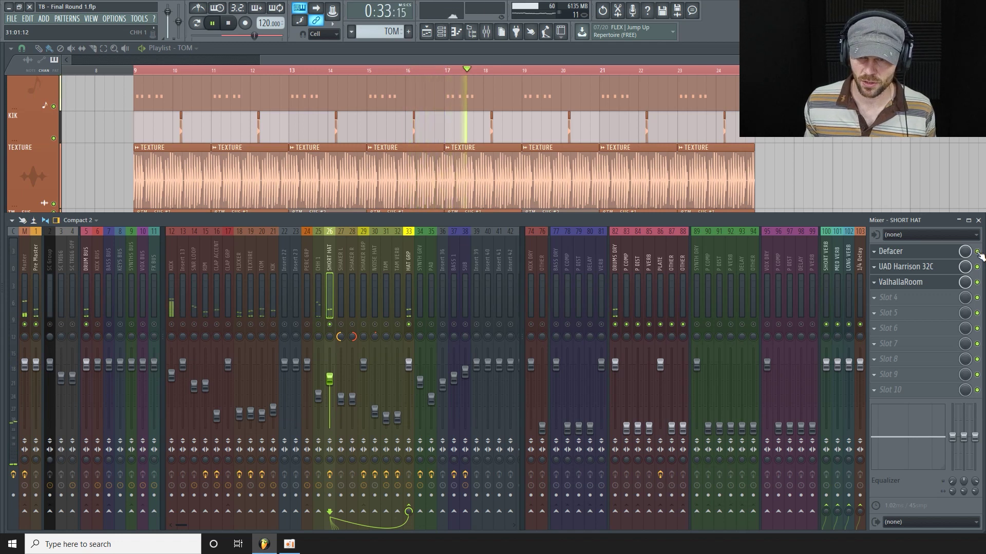
pyautogui.click(900, 281)
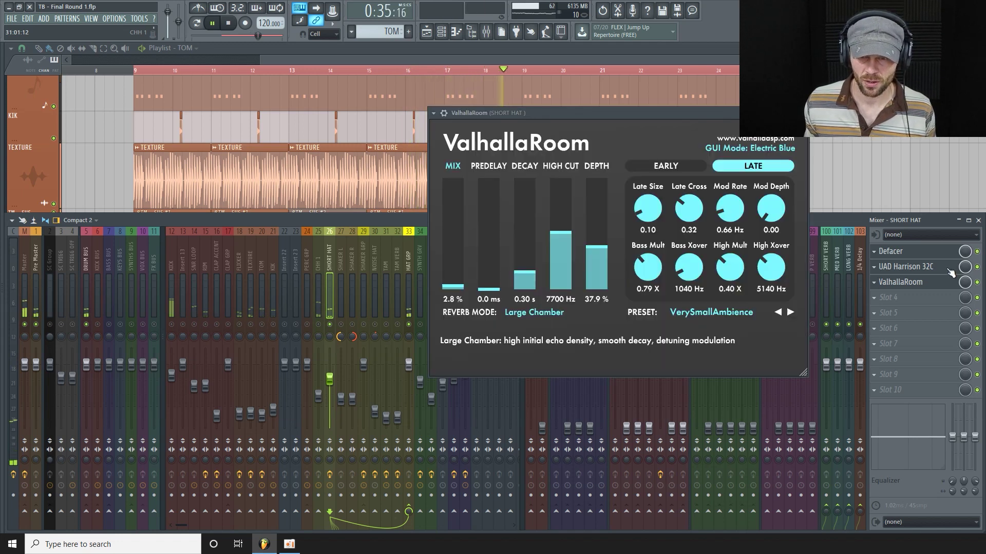
pyautogui.click(905, 266)
pyautogui.moveTo(783, 286); pyautogui.dragTo(511, 242)
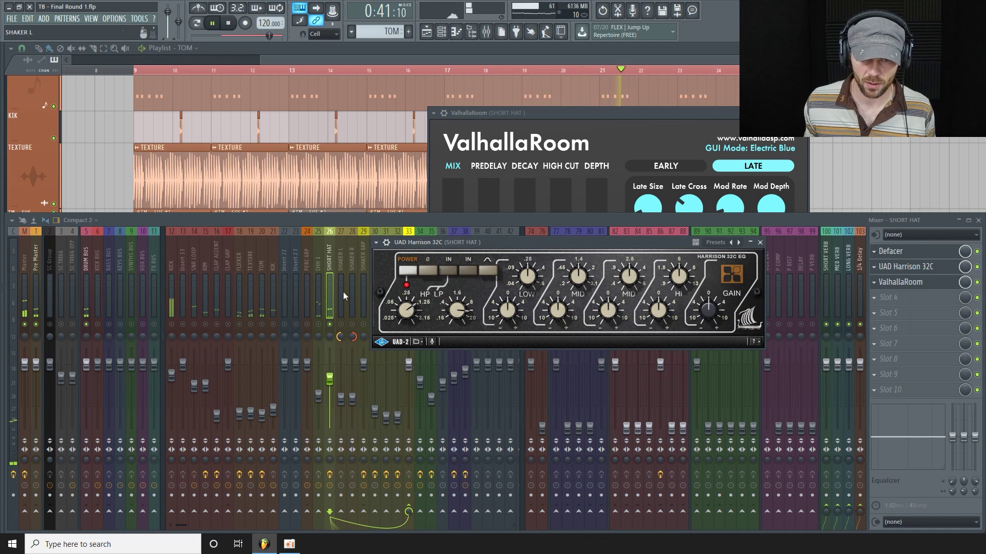
# Open the SHORT HAT track's ValhallaRoom reverb and compare the sound with the effect bypassed and active.
pyautogui.click(946, 285)
pyautogui.click(948, 285)
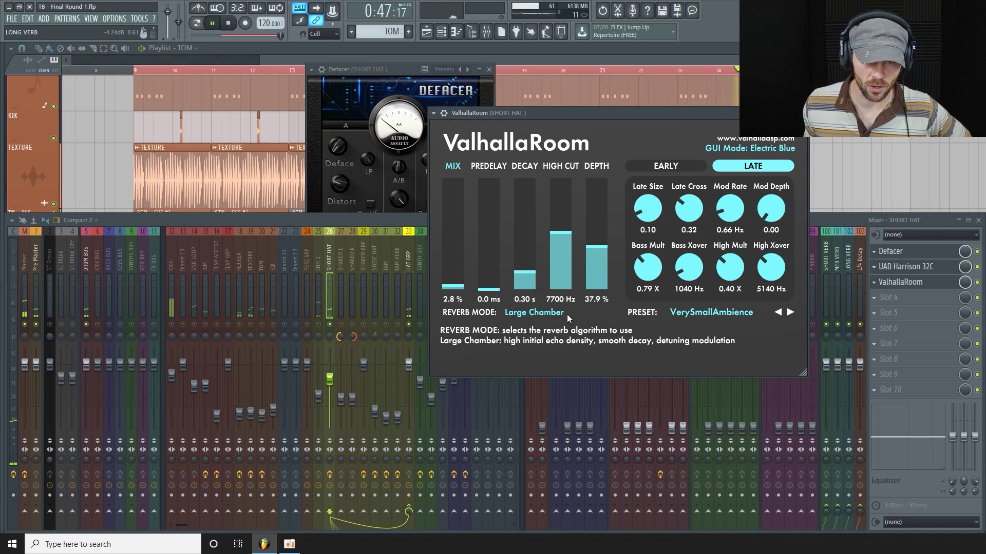
pyautogui.click(977, 282)
pyautogui.click(977, 283)
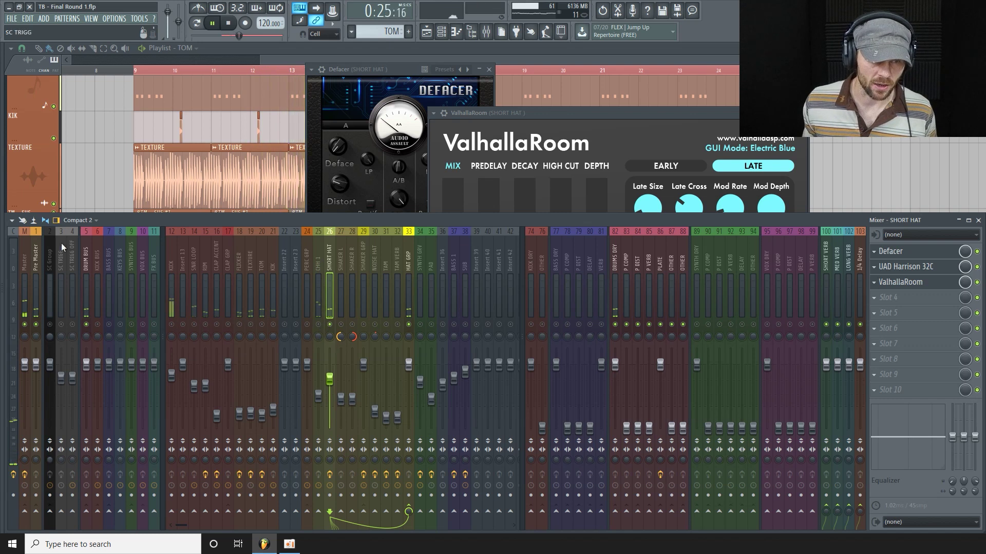
# Open Ozone Imager on the Current mixer track and audition the SHORT HAT and CHH 1 tracks through its vectorscope.
pyautogui.click(15, 262)
pyautogui.click(928, 266)
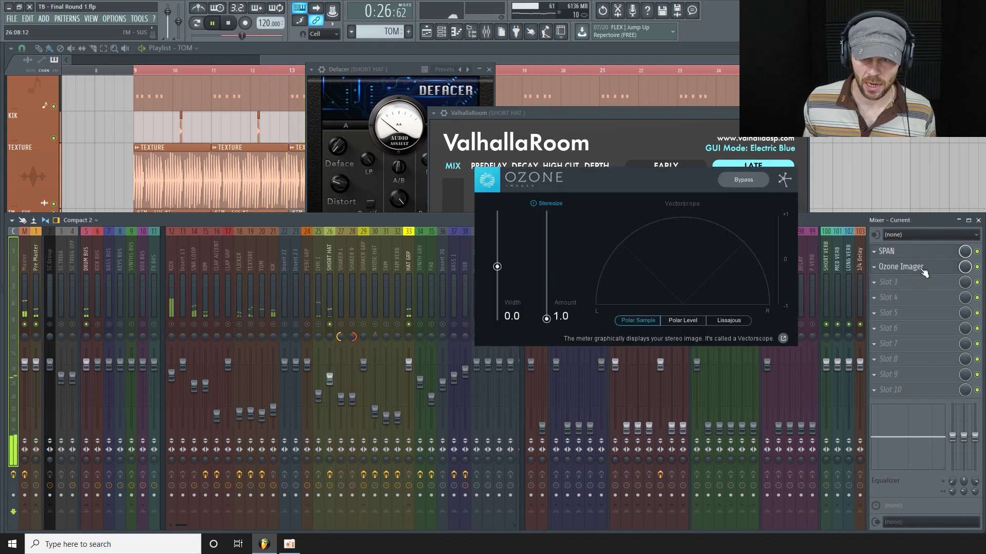
pyautogui.click(332, 248)
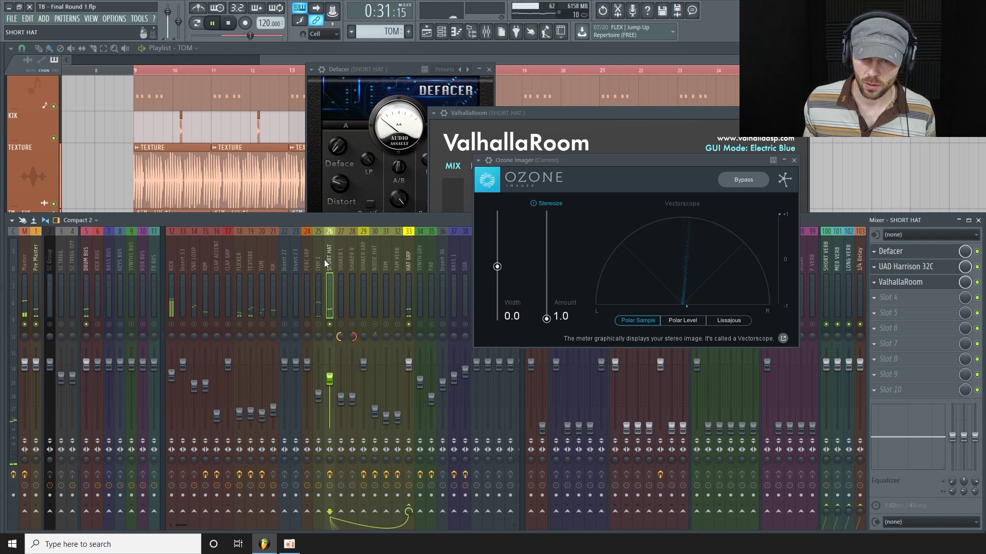
pyautogui.press('space')
pyautogui.click(318, 267)
pyautogui.press('space')
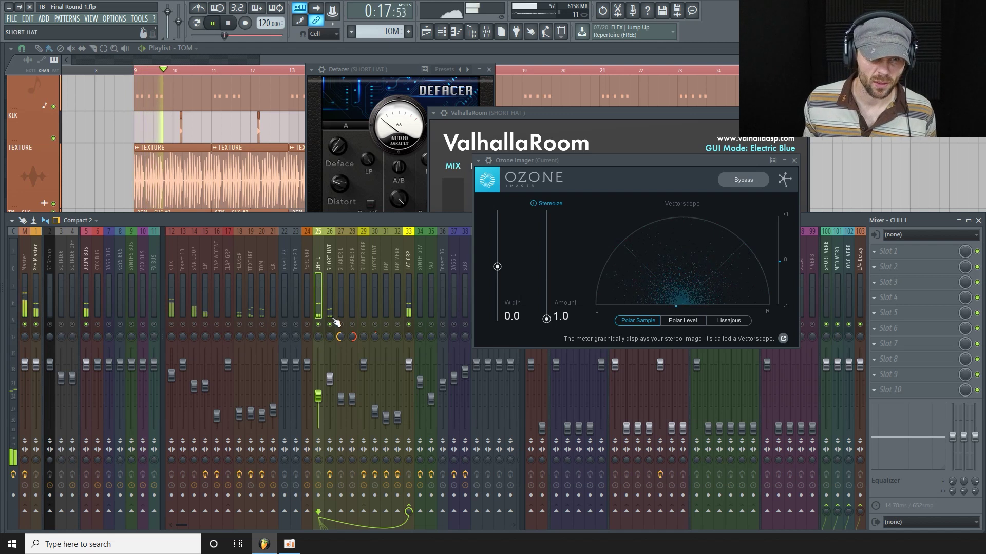
pyautogui.press('space')
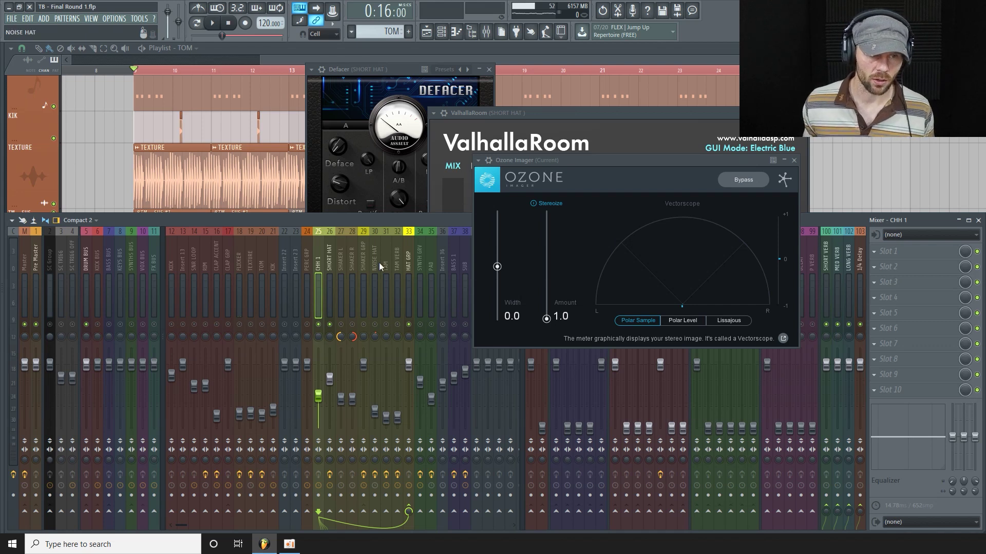
# Close Ozone Imager, and unmute the SHAKER L, SHAKER R and SHAKER FILTMOD tracks in the playlist.
pyautogui.click(340, 261)
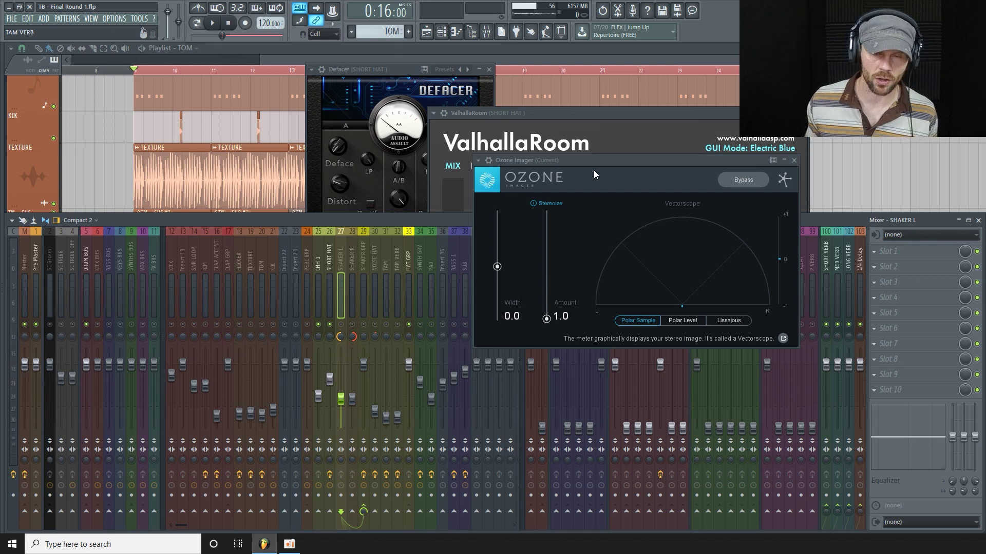
pyautogui.click(795, 161)
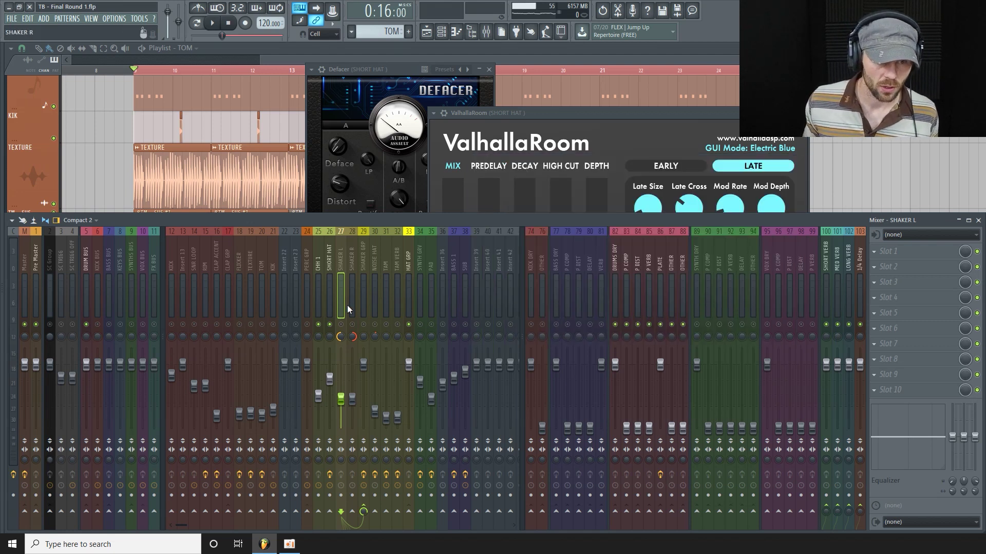
pyautogui.click(290, 61)
pyautogui.scroll(-2, 154, 236)
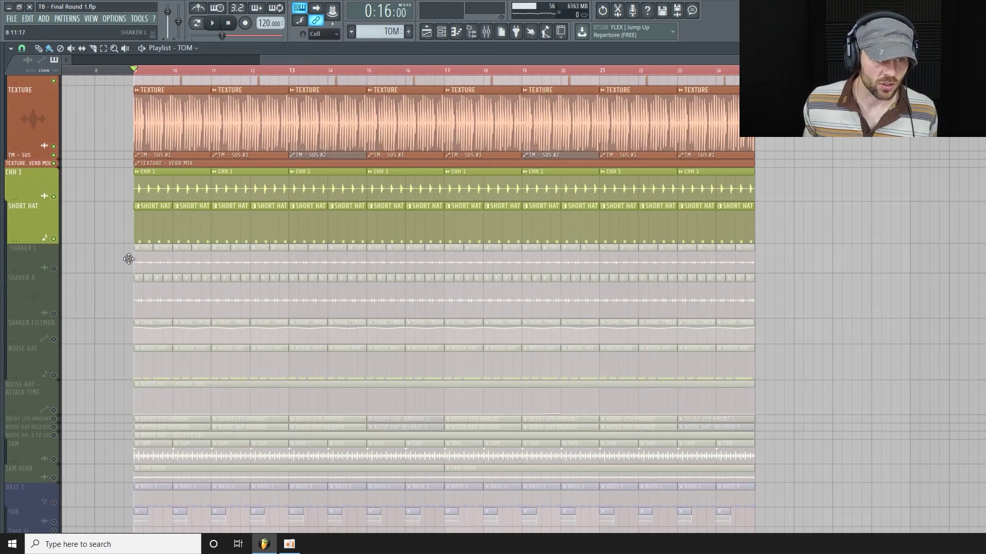
pyautogui.click(53, 268)
pyautogui.click(53, 313)
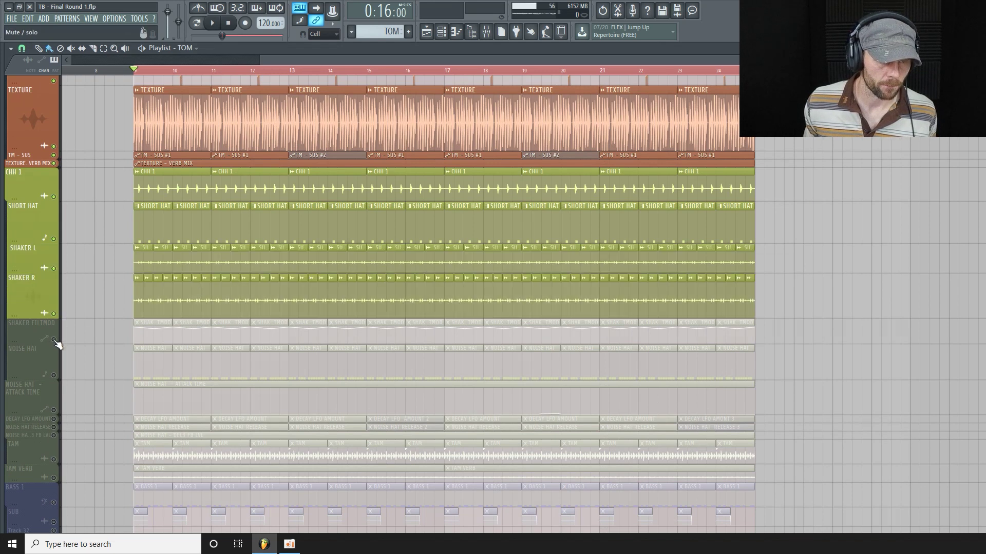
pyautogui.click(53, 340)
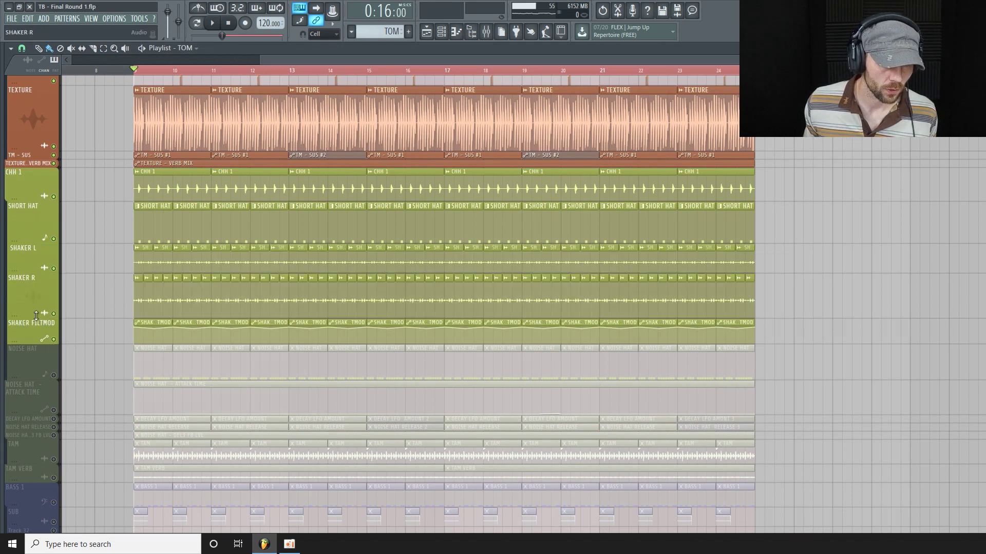
pyautogui.moveTo(36, 315); pyautogui.dragTo(33, 307)
# Show the channel rack and mixer, and play the loop while isolating the SHAKER L, SHAKER R and SHAKER GRP mixer tracks.
pyautogui.click(442, 31)
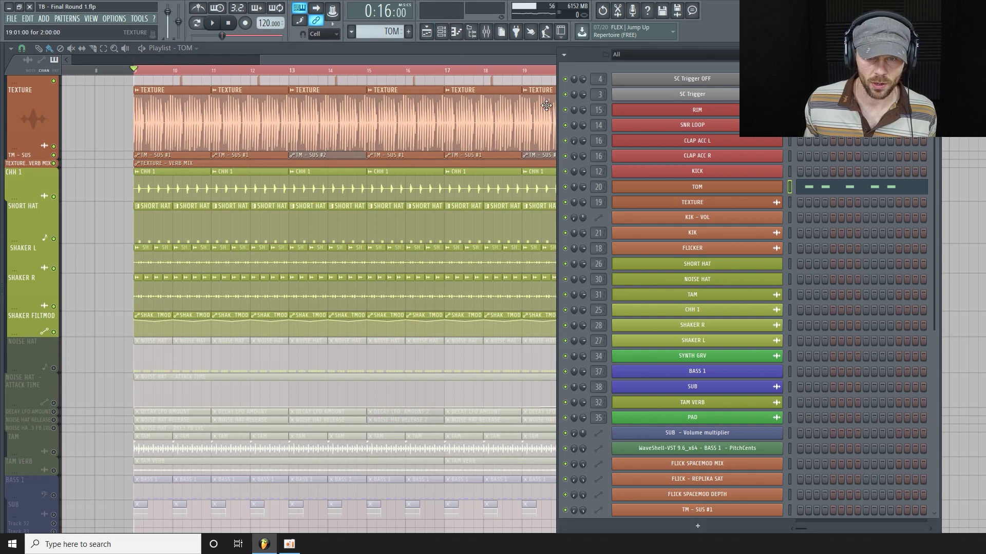
pyautogui.click(442, 31)
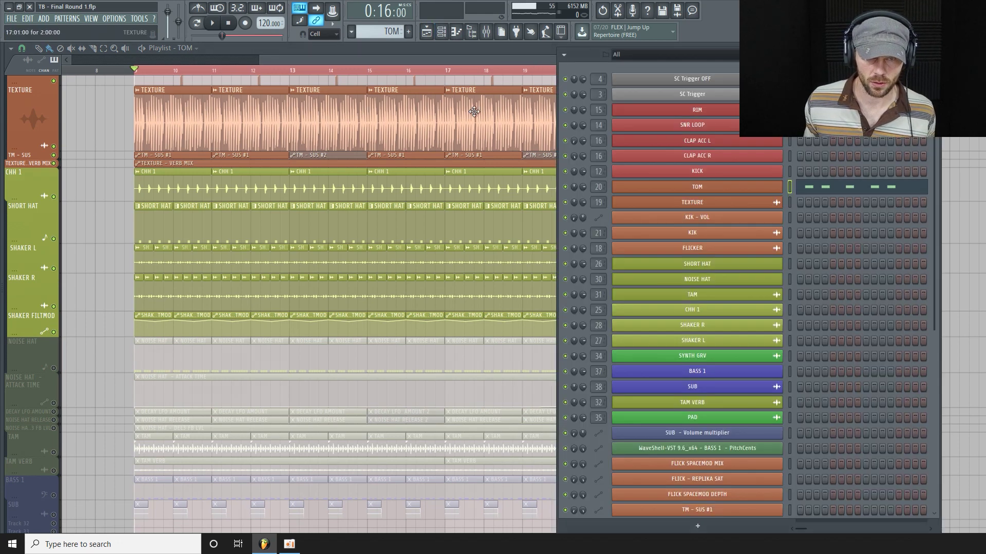
pyautogui.click(486, 32)
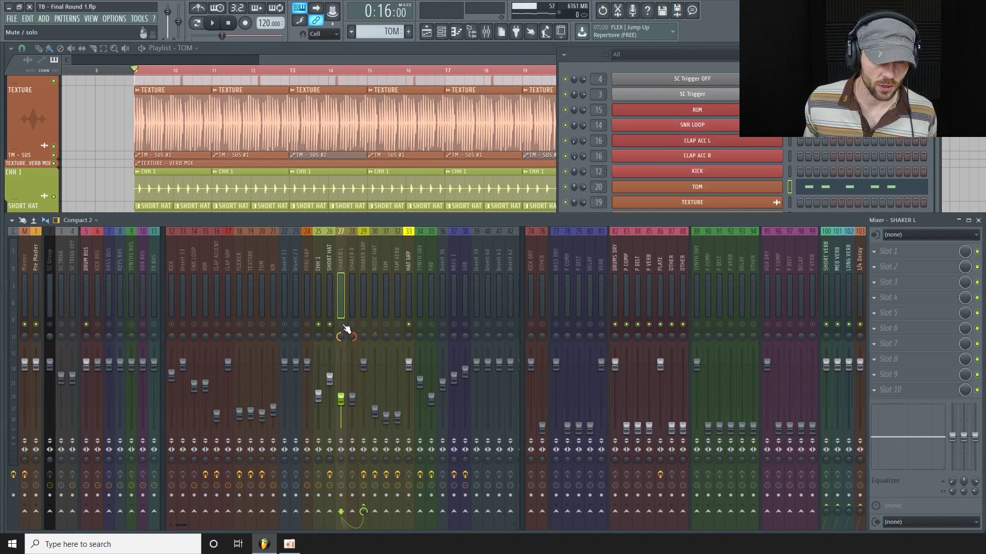
pyautogui.press('space')
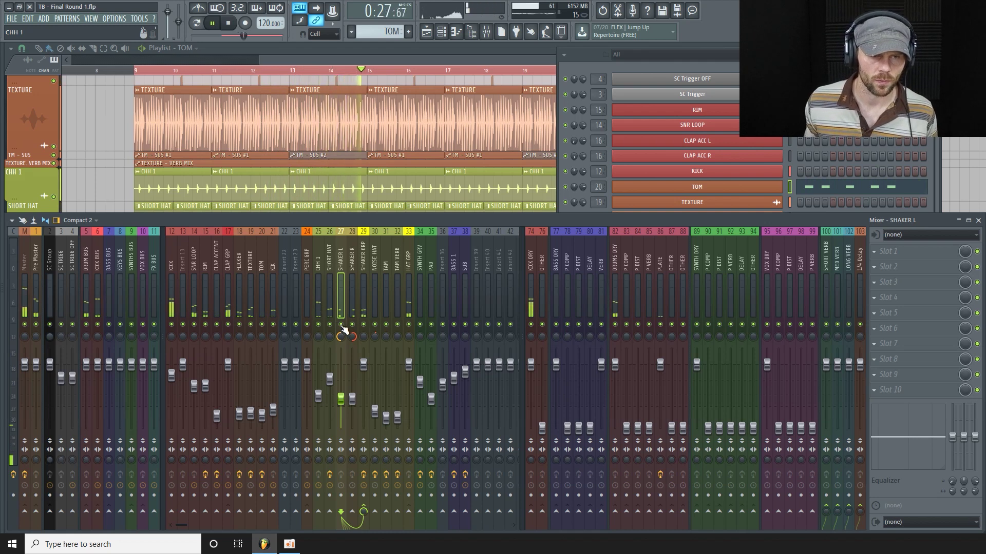
pyautogui.press('space')
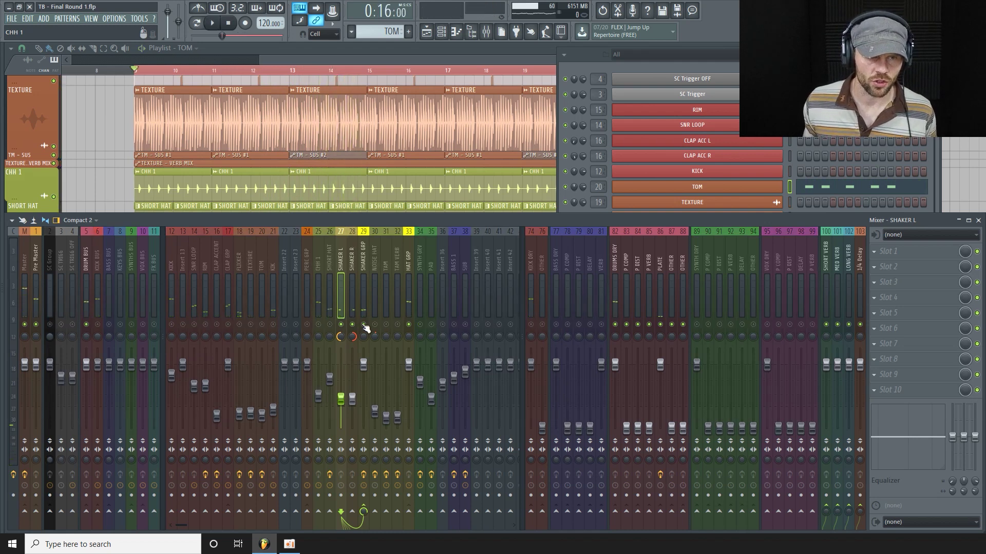
# Return to the playlist and enlarge the SHAKER L and SHAKER R tracks so their clips and waveforms are easier to read.
pyautogui.click(427, 60)
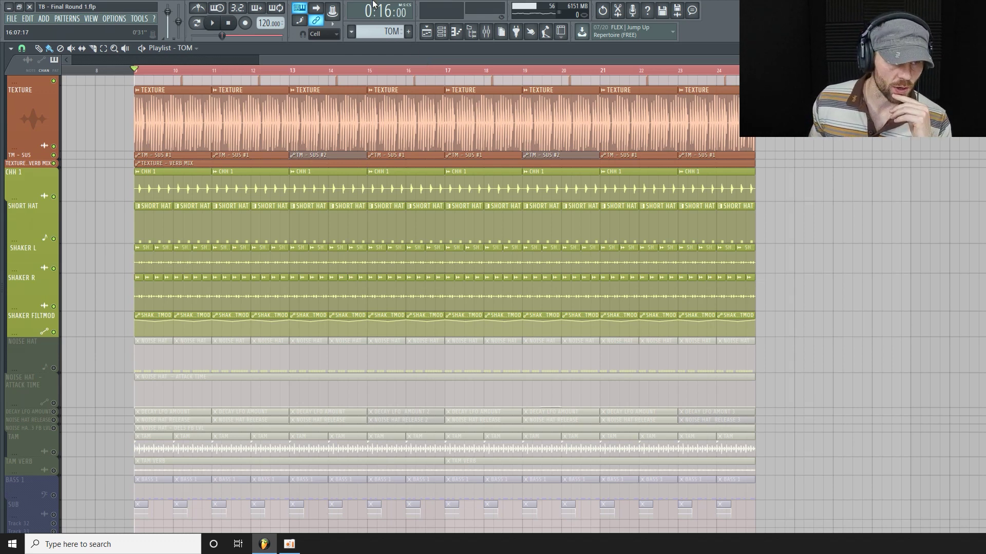
pyautogui.scroll(-1, 31, 246)
pyautogui.moveTo(25, 242); pyautogui.dragTo(26, 252)
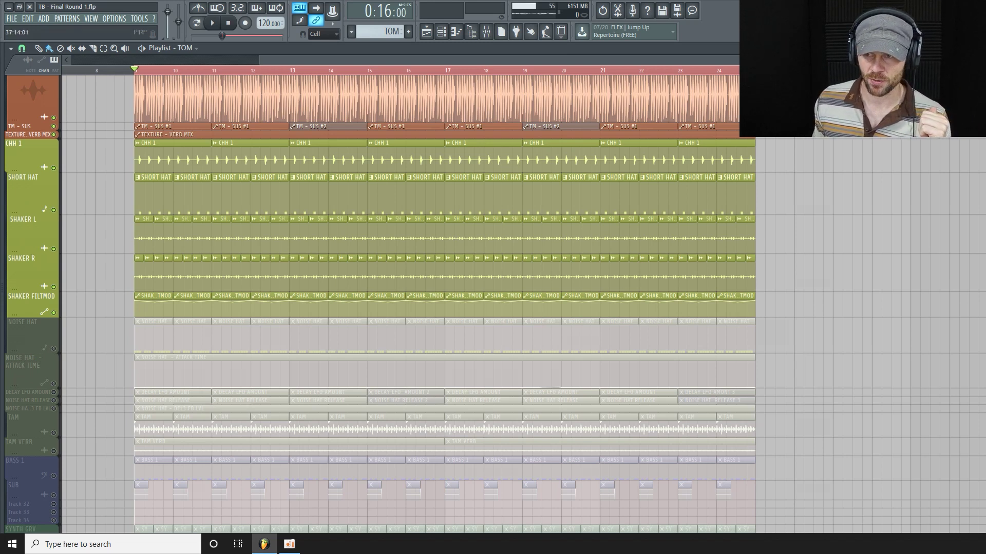
pyautogui.moveTo(966, 60); pyautogui.dragTo(871, 60)
pyautogui.moveTo(658, 59); pyautogui.dragTo(697, 61)
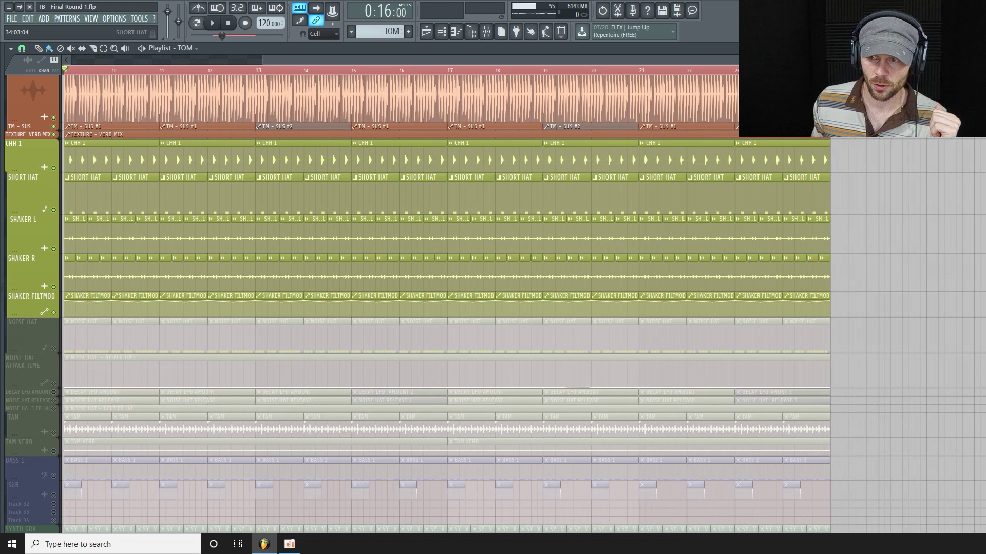
pyautogui.moveTo(872, 60); pyautogui.dragTo(855, 60)
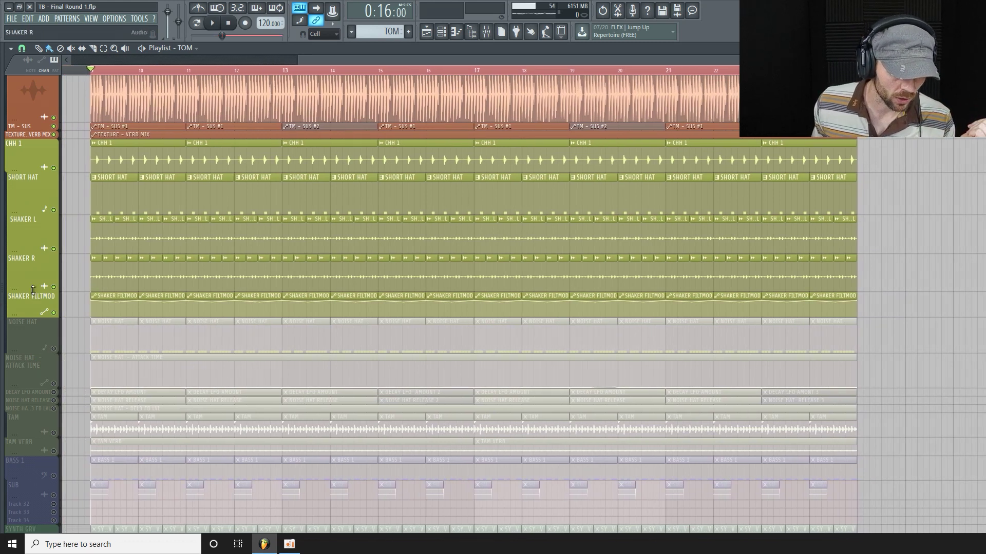
pyautogui.scroll(3, 30, 267)
pyautogui.moveTo(33, 251); pyautogui.dragTo(25, 264)
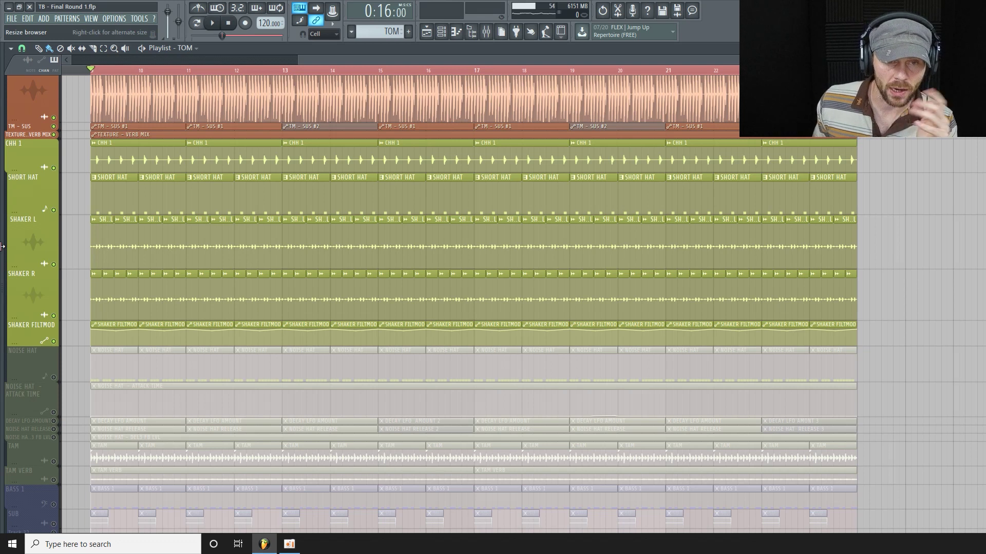
# Select the opening run of SHAKER L clips to point them out, and clear the selection.
pyautogui.moveTo(666, 61); pyautogui.dragTo(664, 61)
pyautogui.moveTo(67, 259); pyautogui.dragTo(315, 230)
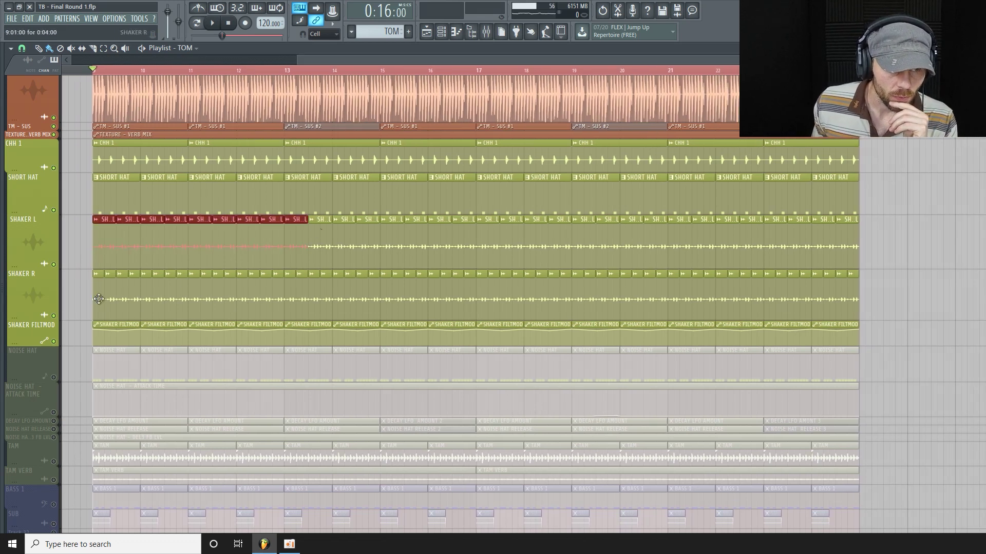
pyautogui.click(79, 243)
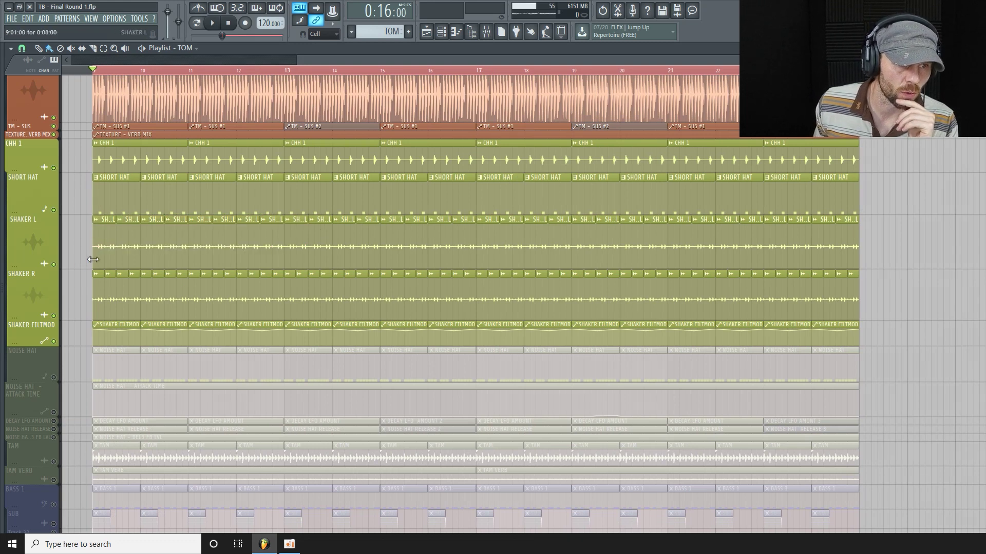
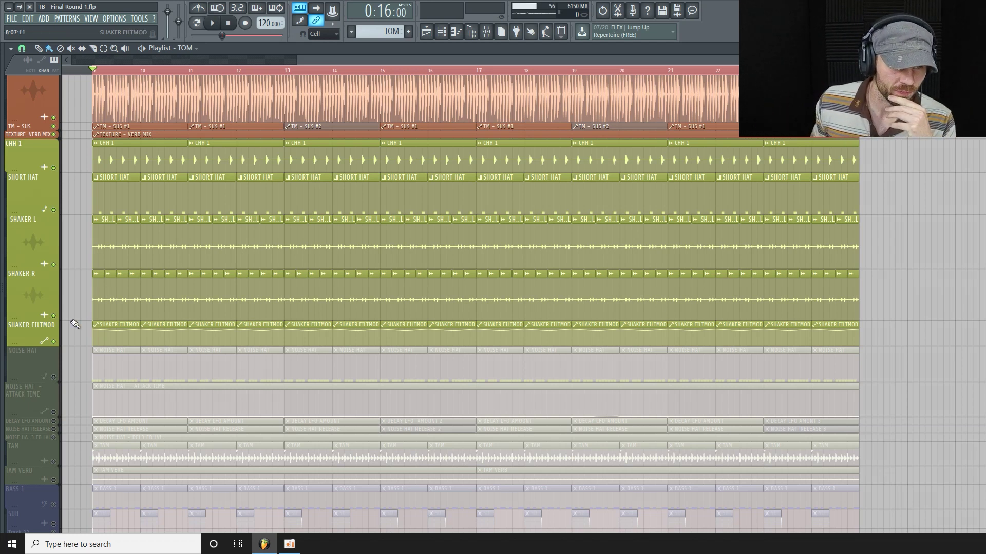
# Increase the height of the SHAKER FILTMOD automation track and slightly reduce the height of SHAKER R.
pyautogui.moveTo(22, 341); pyautogui.dragTo(22, 349)
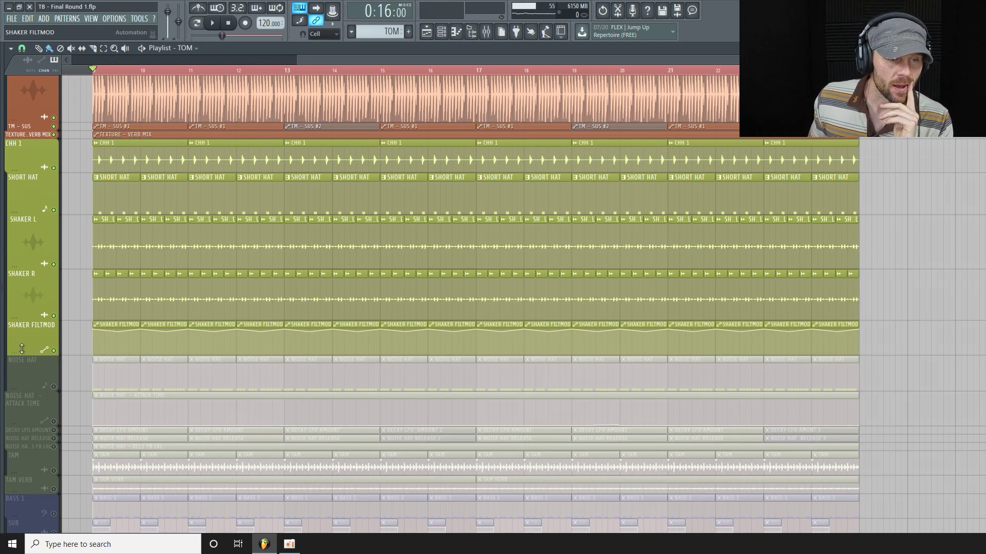
pyautogui.moveTo(28, 349); pyautogui.dragTo(28, 357)
pyautogui.moveTo(28, 317); pyautogui.dragTo(28, 311)
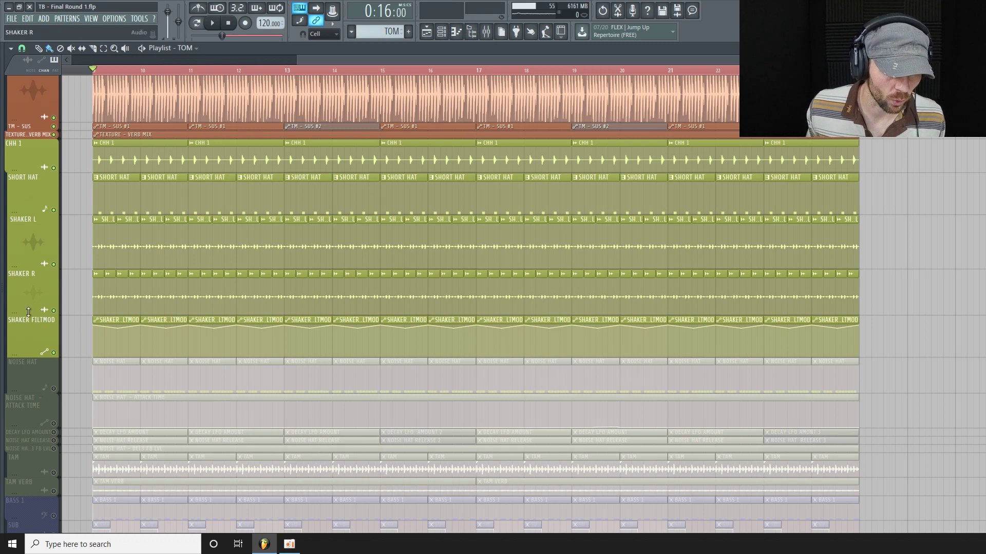
# Inspect the effect slots of the SHAKER L, SHAKER R and SHAKER GRP tracks in the mixer.
pyautogui.click(489, 36)
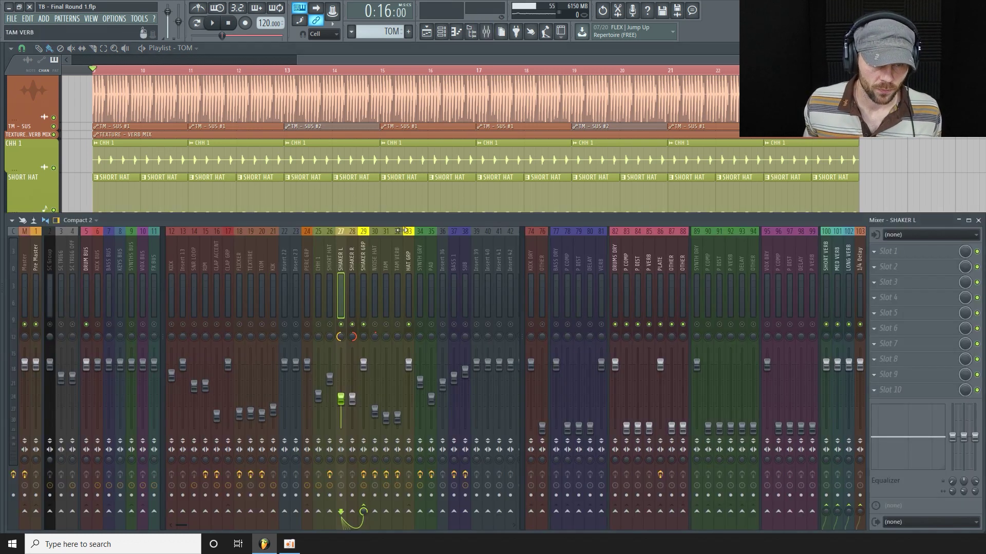
pyautogui.click(353, 269)
pyautogui.click(342, 268)
pyautogui.click(355, 267)
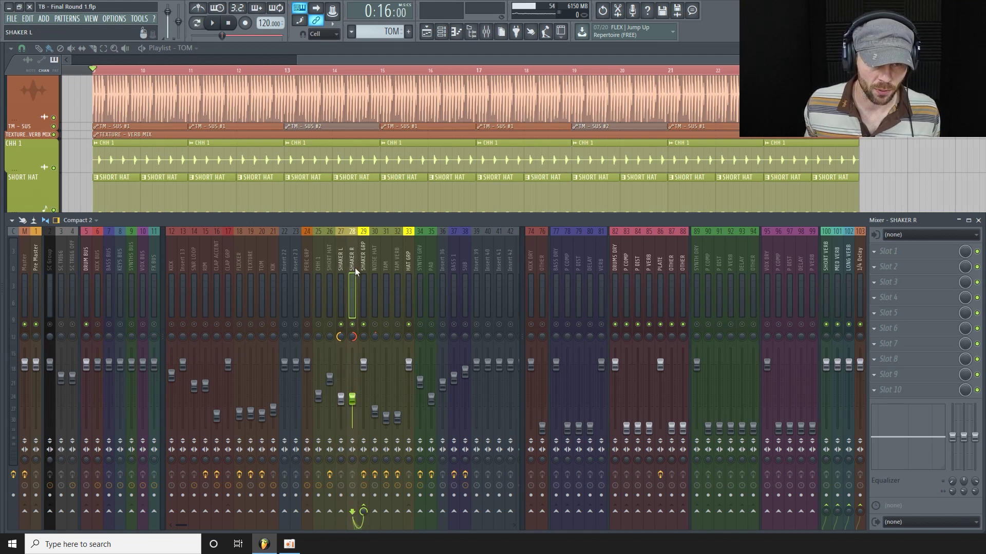
pyautogui.click(367, 267)
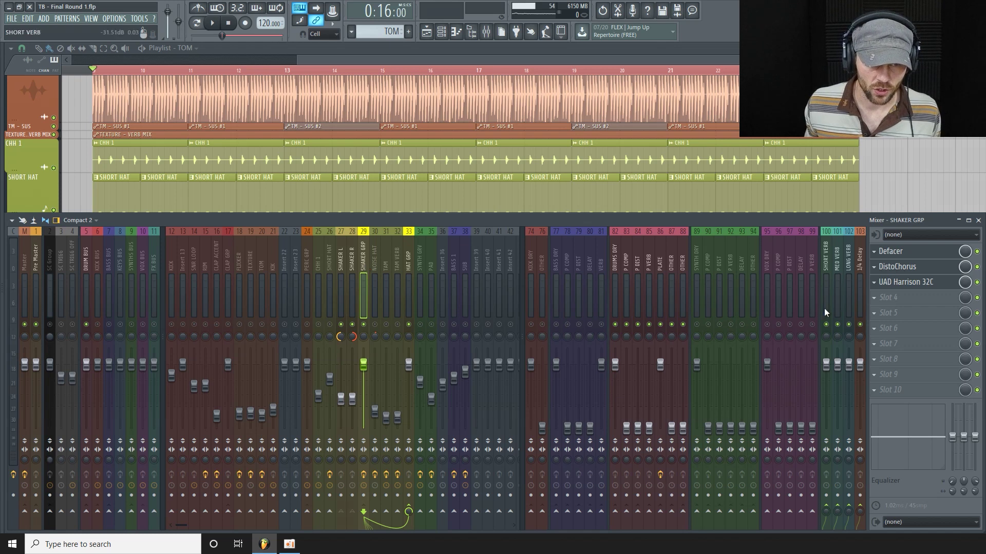
# Examine the Defacer, DistoChorus and UAD Harrison 32C settings on the SHAKER GRP mixer track.
pyautogui.click(939, 254)
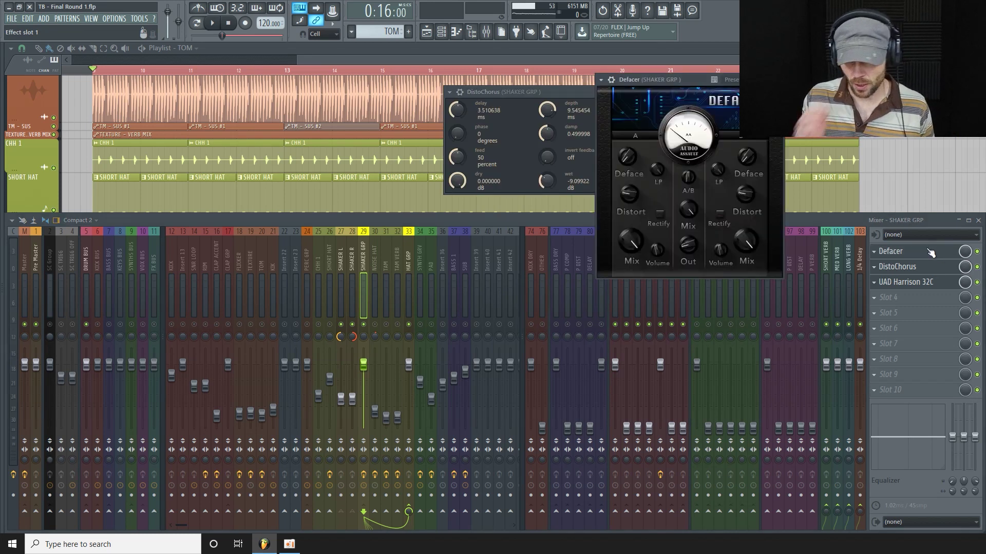
pyautogui.moveTo(704, 75); pyautogui.dragTo(606, 170)
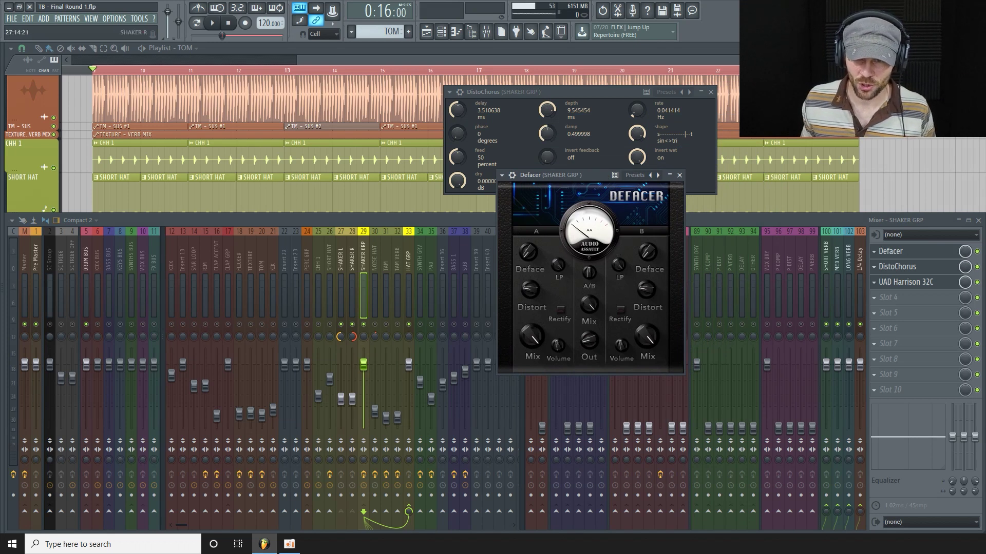
pyautogui.click(932, 279)
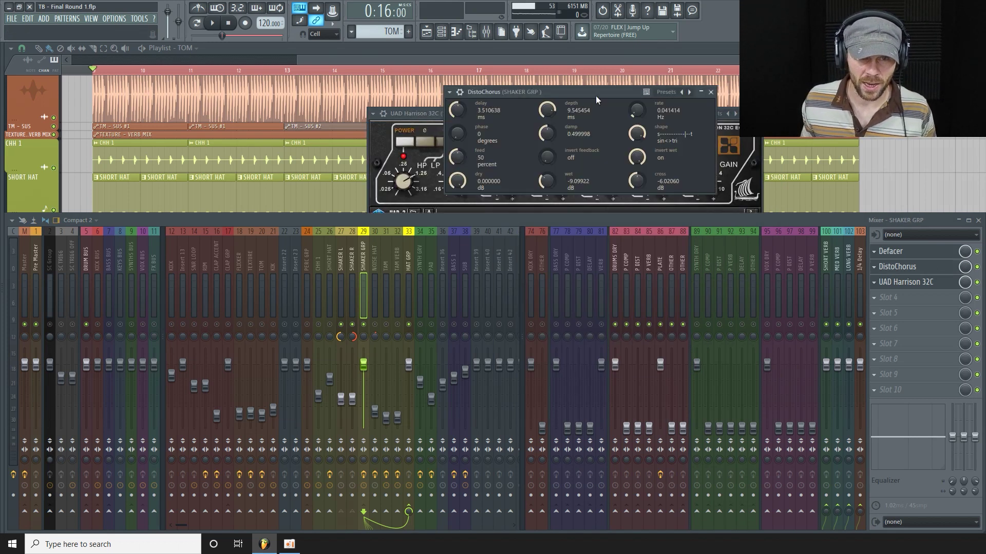
pyautogui.click(919, 267)
# Play the loop, compare SHAKER GRP with Defacer and DistoChorus bypassed and active, and bring up the UAD Harrison 32C EQ.
pyautogui.press('space')
pyautogui.click(977, 251)
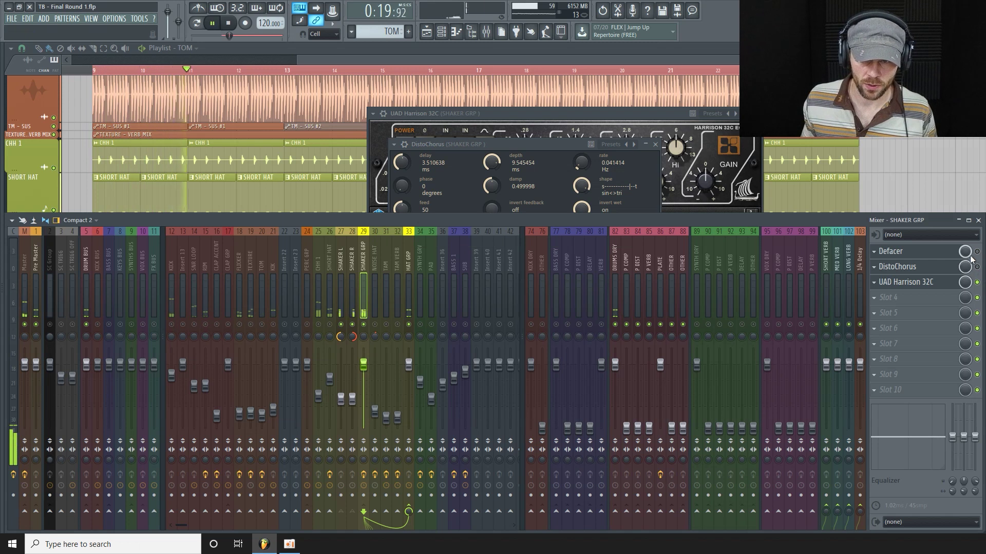
pyautogui.click(977, 251)
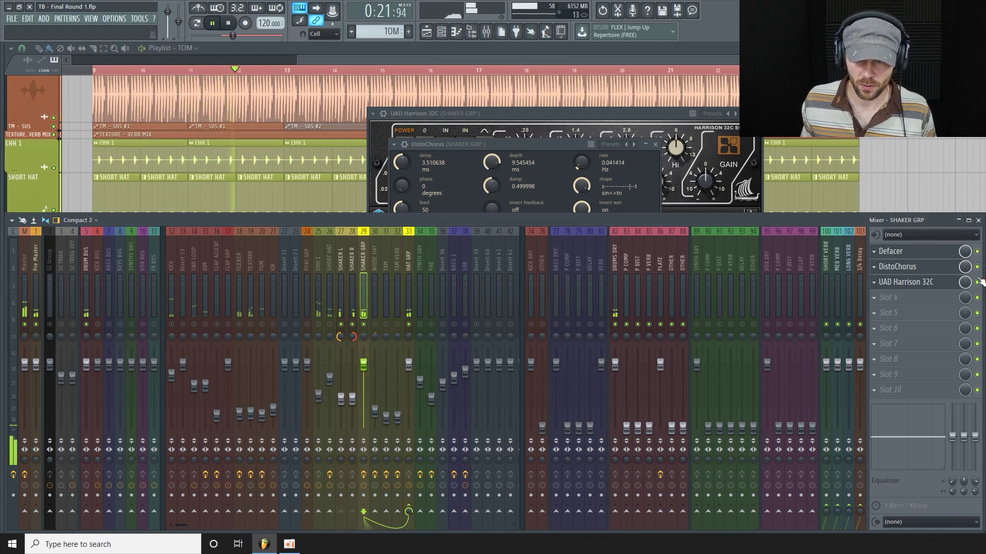
pyautogui.click(937, 283)
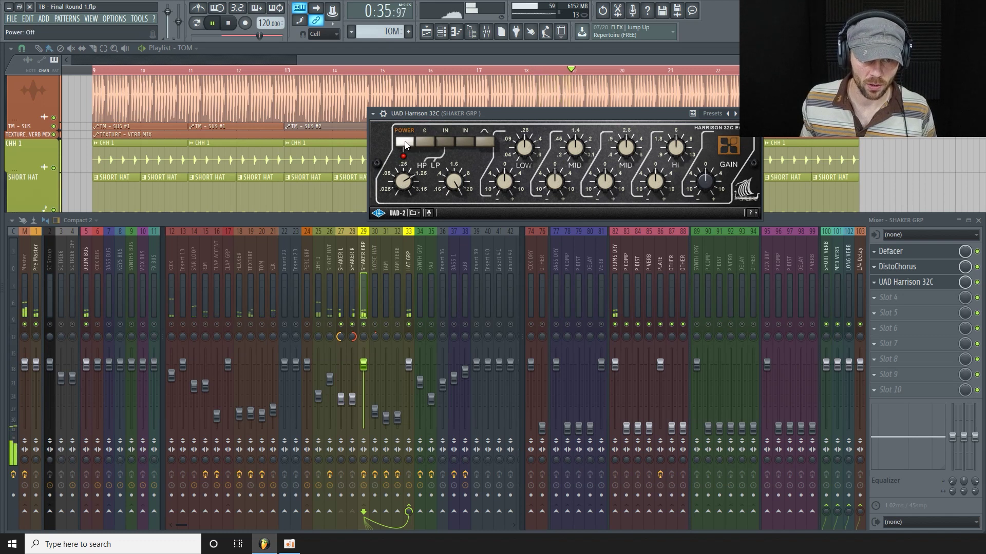
# Compare SHAKER GRP with Defacer, DistoChorus and UAD Harrison 32C all bypassed and all active, and select the SHAKER R mixer track.
pyautogui.click(977, 252)
pyautogui.click(977, 267)
pyautogui.click(977, 282)
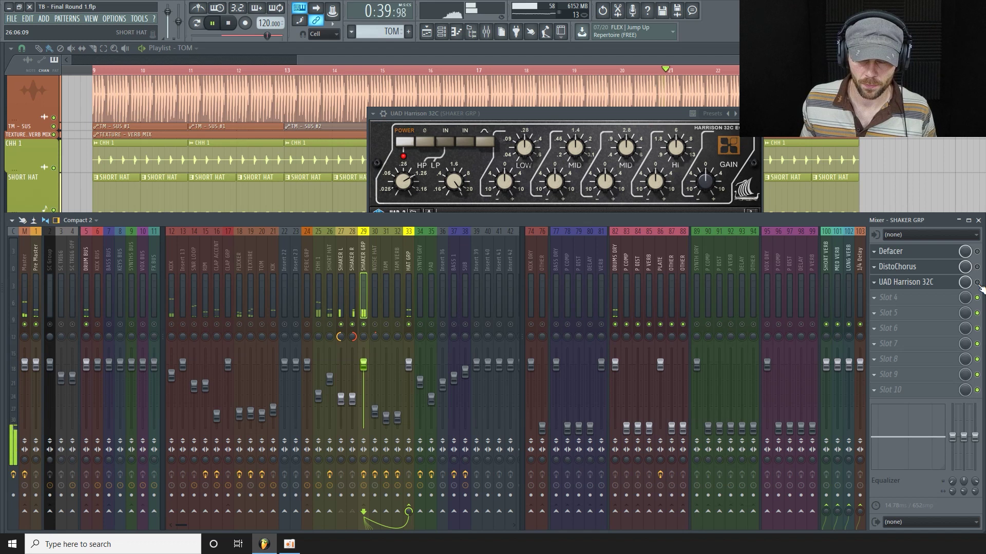
pyautogui.click(977, 282)
pyautogui.click(977, 267)
pyautogui.click(977, 251)
pyautogui.click(353, 266)
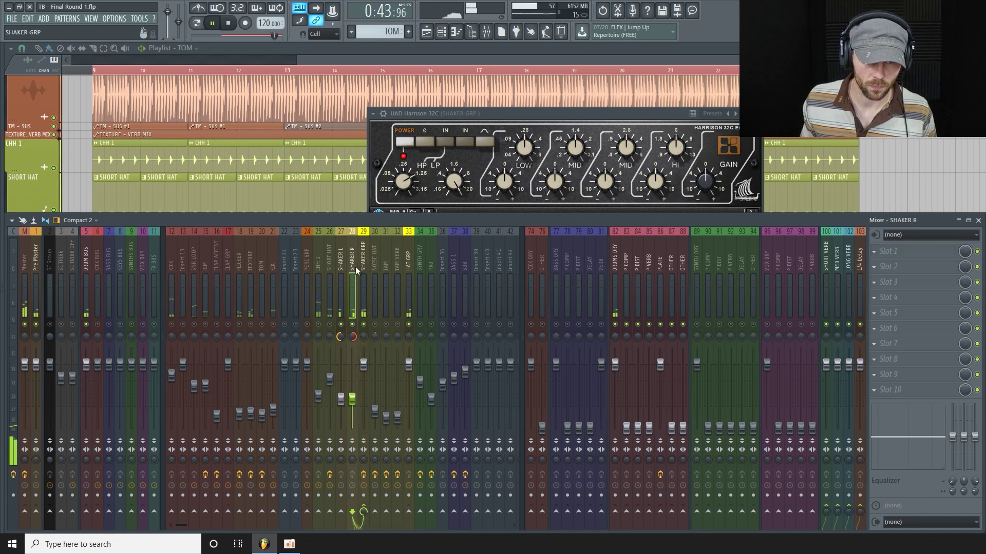
# Stop playback, return to the playlist and reduce the heights of the short hat and shaker tracks.
pyautogui.click(408, 53)
pyautogui.press('space')
pyautogui.moveTo(28, 294); pyautogui.dragTo(32, 247)
pyautogui.moveTo(31, 317); pyautogui.dragTo(31, 304)
pyautogui.moveTo(17, 221); pyautogui.dragTo(18, 204)
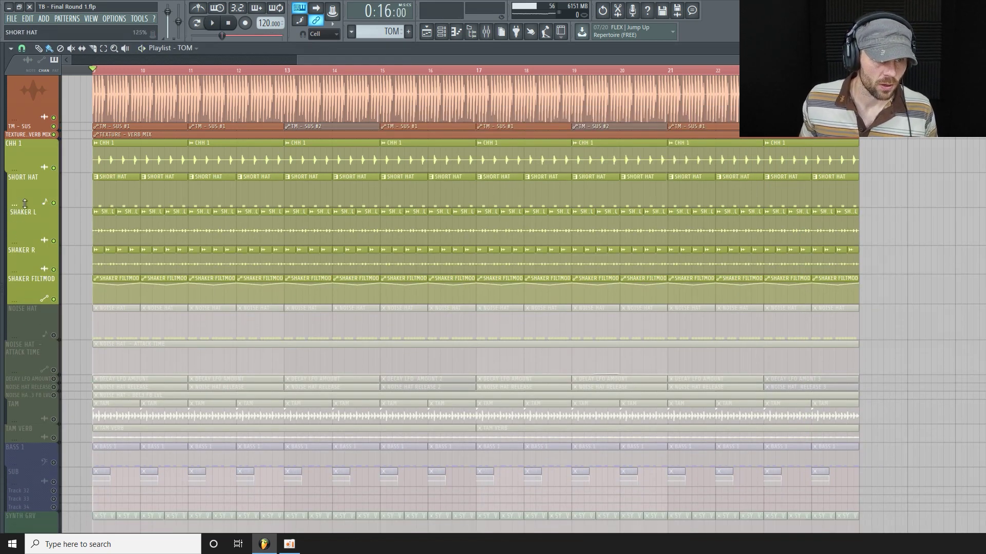
# Unmute the NOISE HAT playlist track and increase its height.
pyautogui.scroll(-3, 57, 282)
pyautogui.click(54, 239)
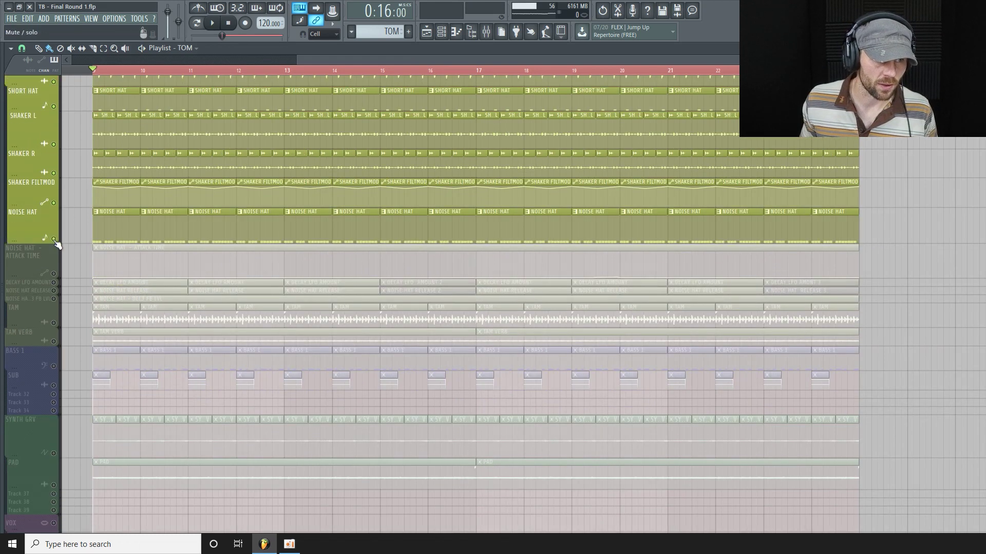
pyautogui.moveTo(56, 244); pyautogui.dragTo(56, 268)
# Play the loop with the mixer open, select the NOISE HAT mixer track and solo it.
pyautogui.click(486, 31)
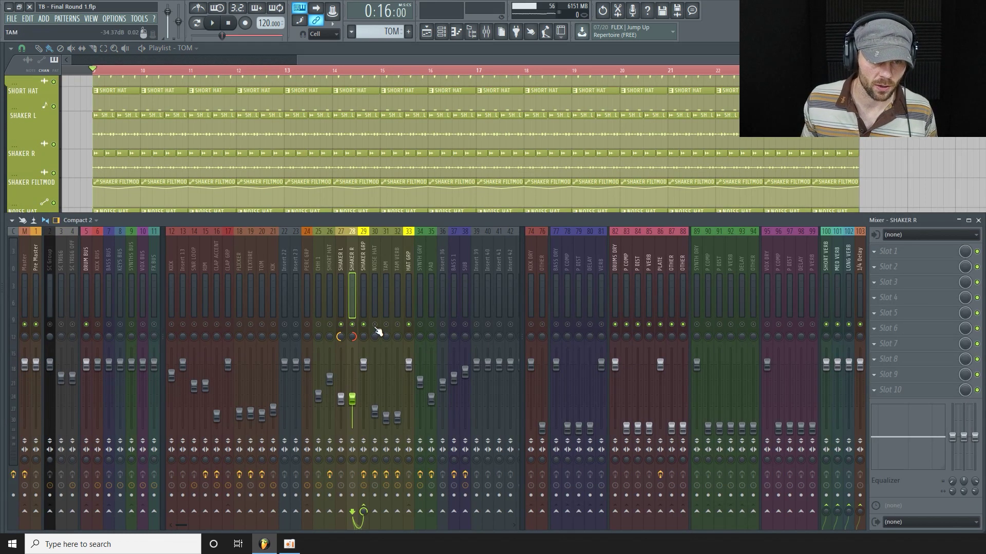
pyautogui.press('space')
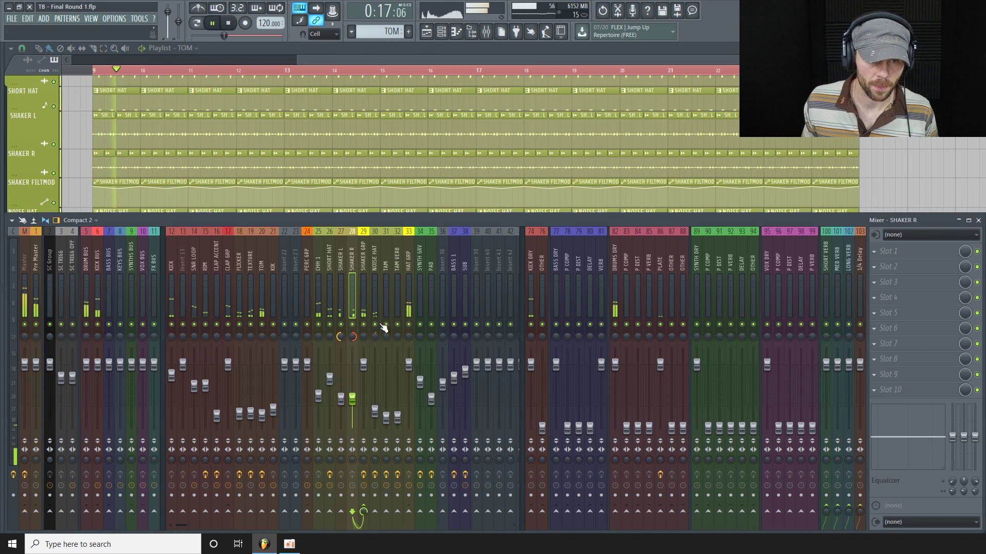
pyautogui.click(377, 258)
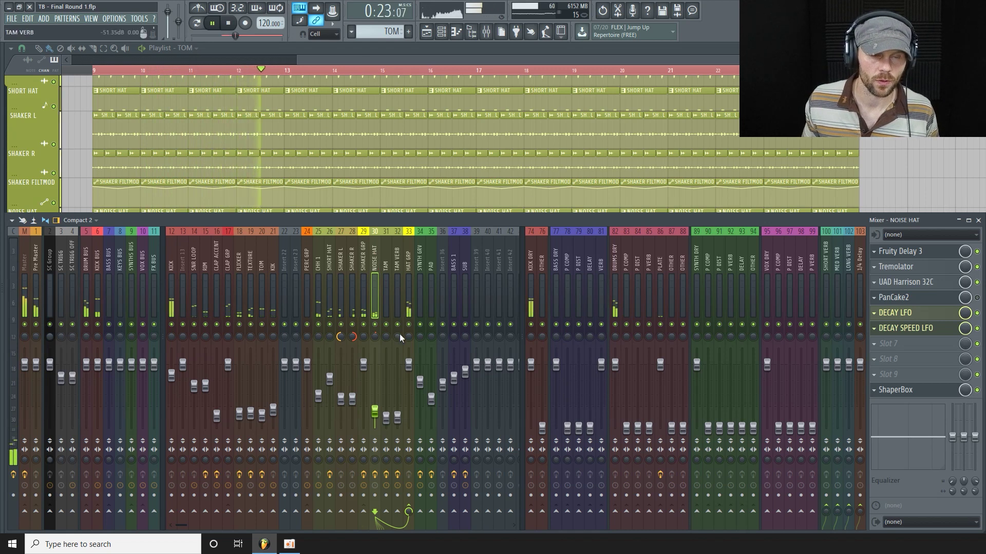
pyautogui.press('space')
pyautogui.rightClick(376, 325)
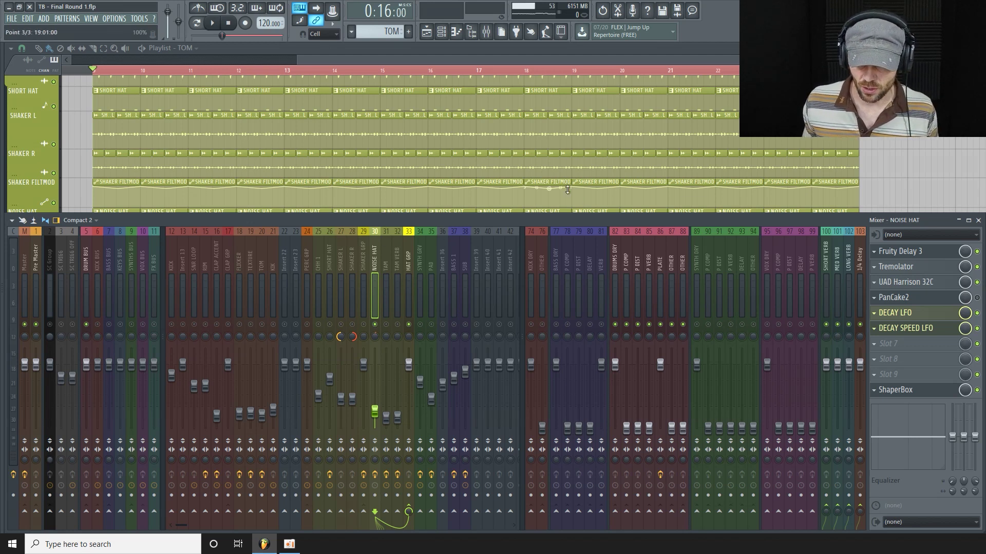
# Return to the playlist and play the soloed NOISE HAT clips.
pyautogui.press('F9')
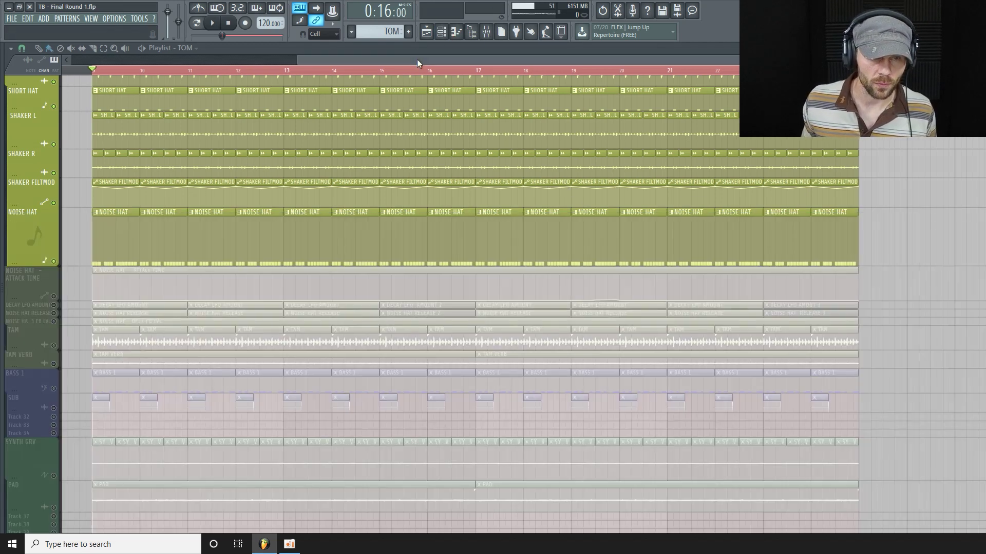
pyautogui.scroll(-2, 326, 151)
pyautogui.moveTo(259, 135); pyautogui.dragTo(350, 100)
pyautogui.press('space')
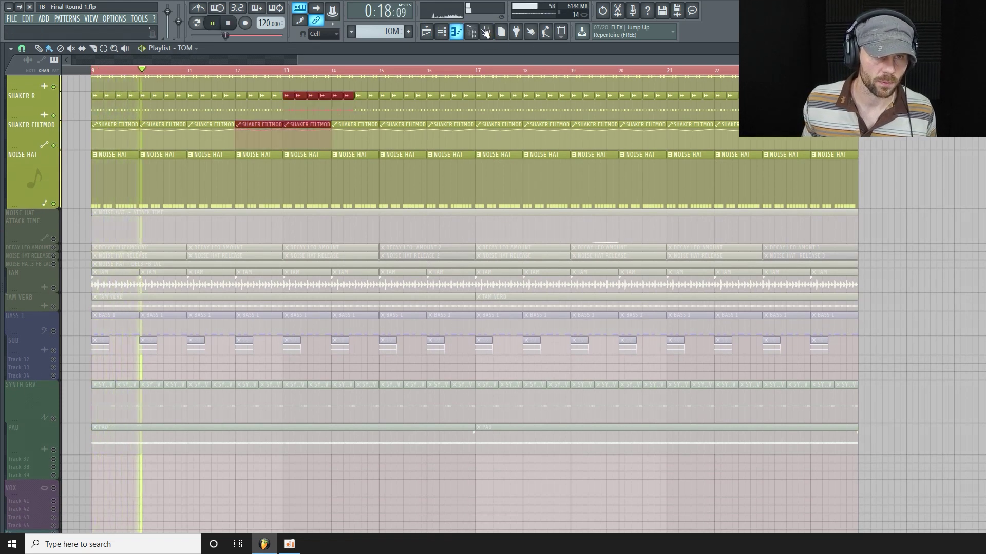
pyautogui.keyDown('ctrl'); pyautogui.click(876, 162); pyautogui.keyUp('ctrl')
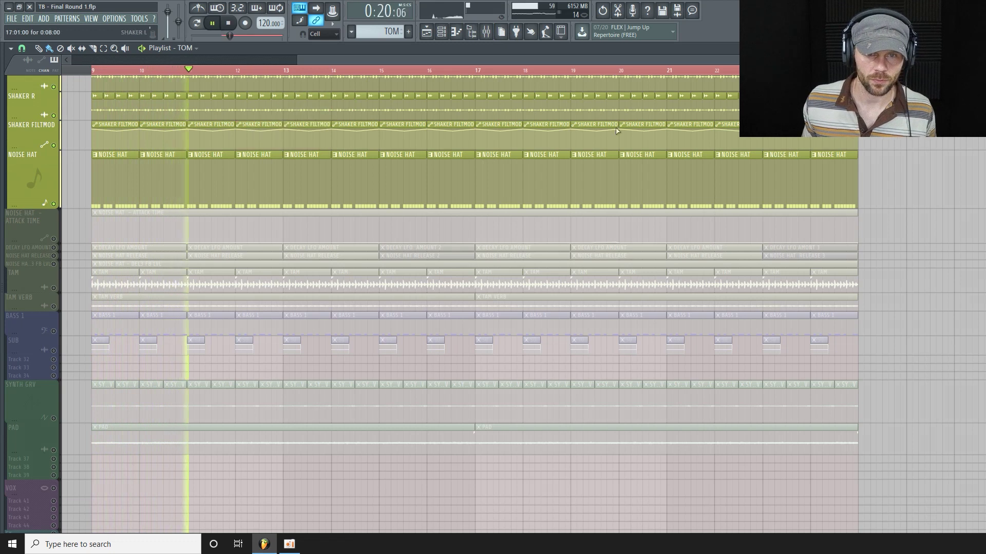
pyautogui.press('space')
# Open the NOISE HAT channel's piano roll and play the pattern to examine its C5 notes and velocities.
pyautogui.press('F6')
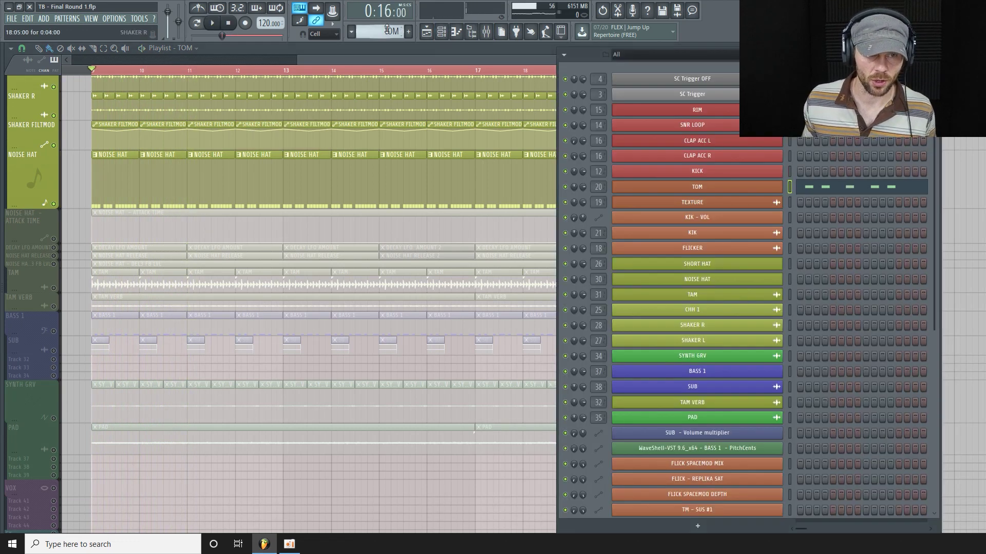
pyautogui.scroll(3, 386, 30)
pyautogui.scroll(-1, 387, 29)
pyautogui.rightClick(703, 281)
pyautogui.click(806, 282)
pyautogui.press('space')
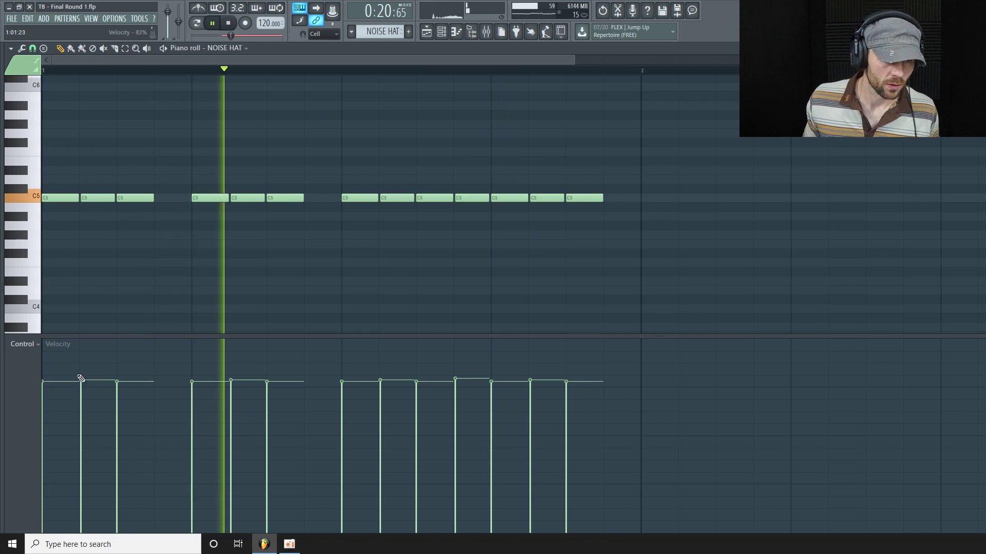
pyautogui.press('space')
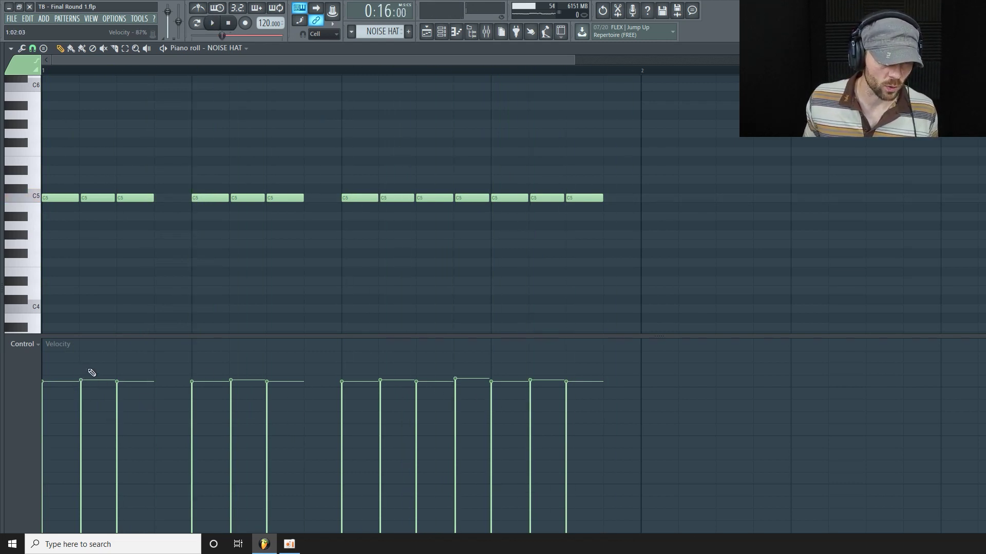
# Check the NOISE HAT notes' fine pitch and filter cutoff values, and return the control lane to velocity.
pyautogui.click(38, 348)
pyautogui.click(48, 414)
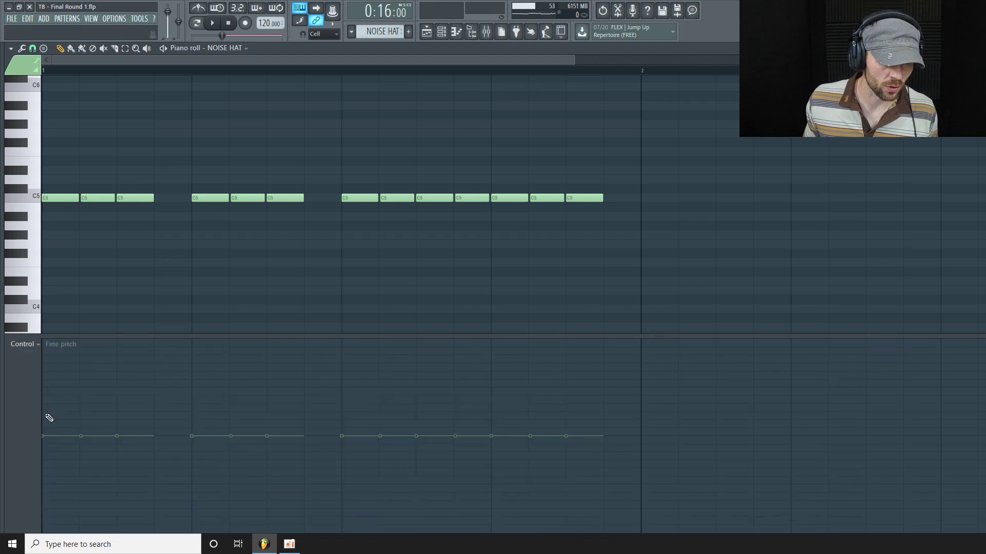
pyautogui.click(37, 346)
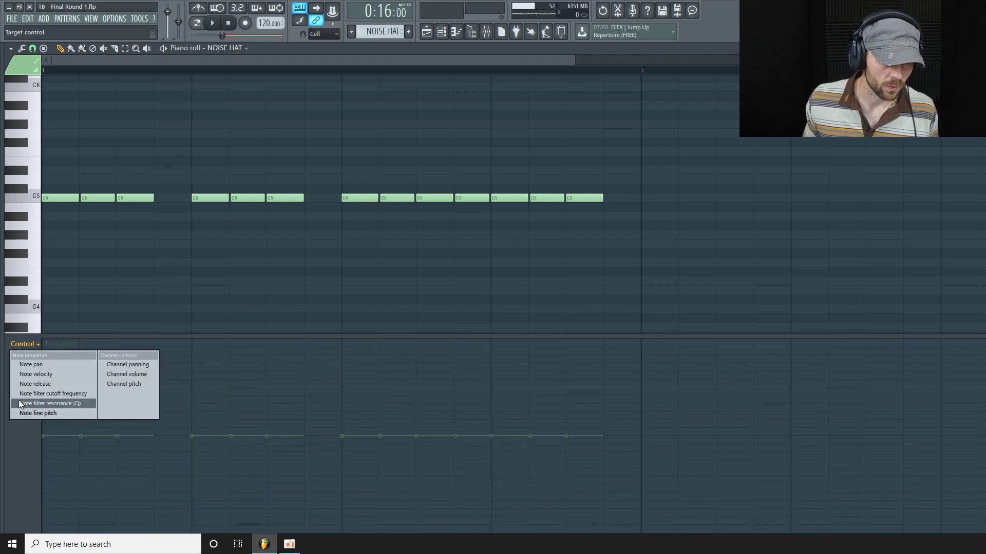
pyautogui.click(76, 395)
pyautogui.click(38, 346)
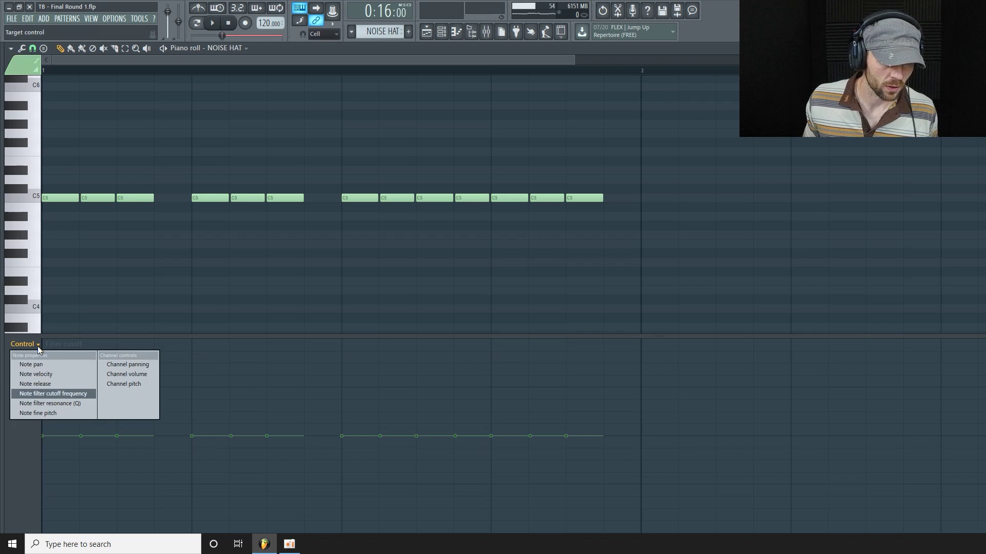
pyautogui.click(50, 379)
# Open the NOISE HAT channel settings, inspect the sample and volume envelope, and play the loop briefly.
pyautogui.click(456, 31)
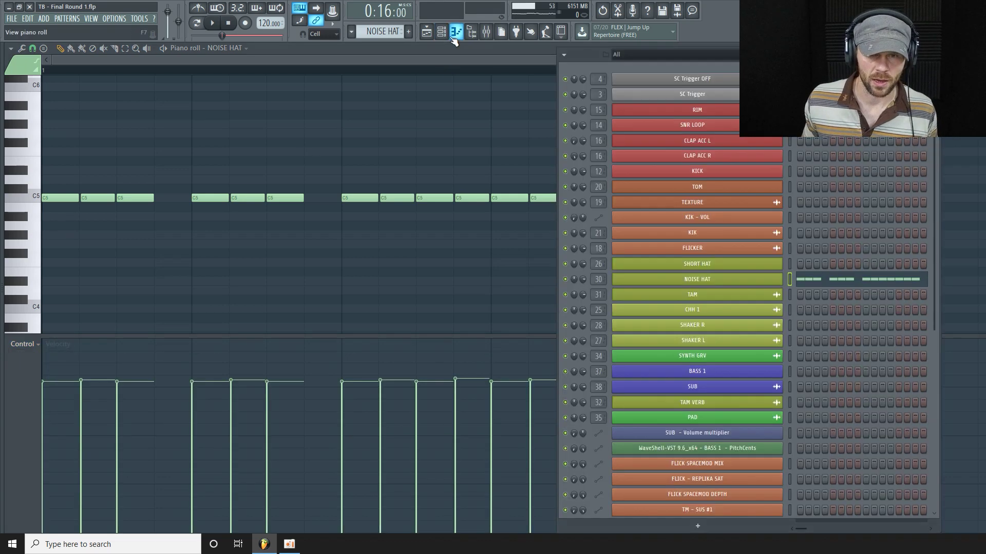
pyautogui.click(772, 285)
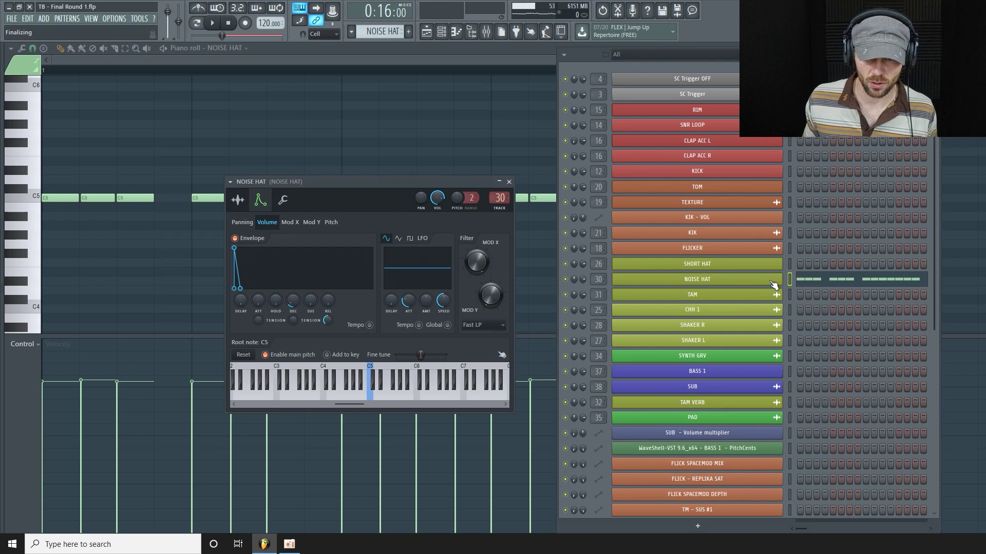
pyautogui.click(238, 200)
pyautogui.moveTo(310, 188); pyautogui.dragTo(285, 196)
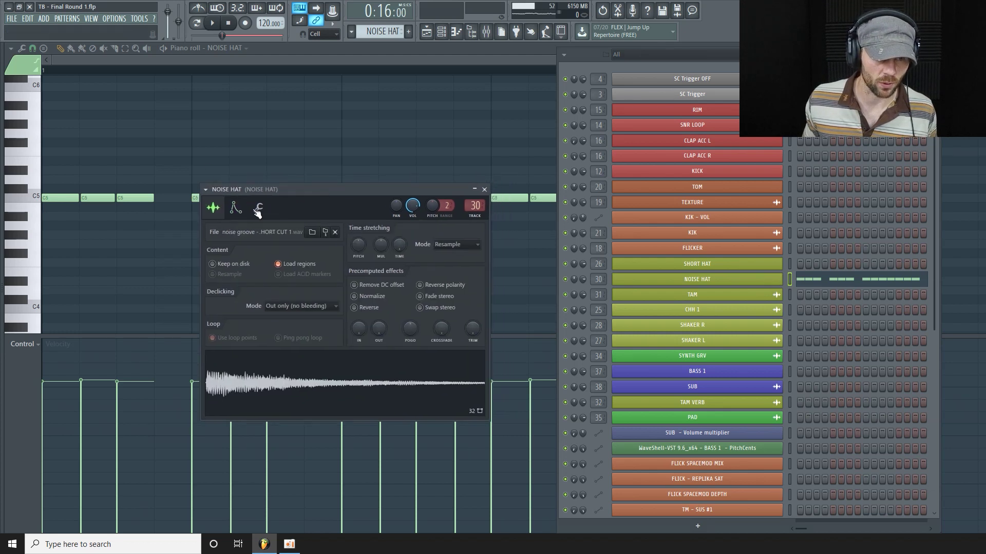
pyautogui.click(240, 212)
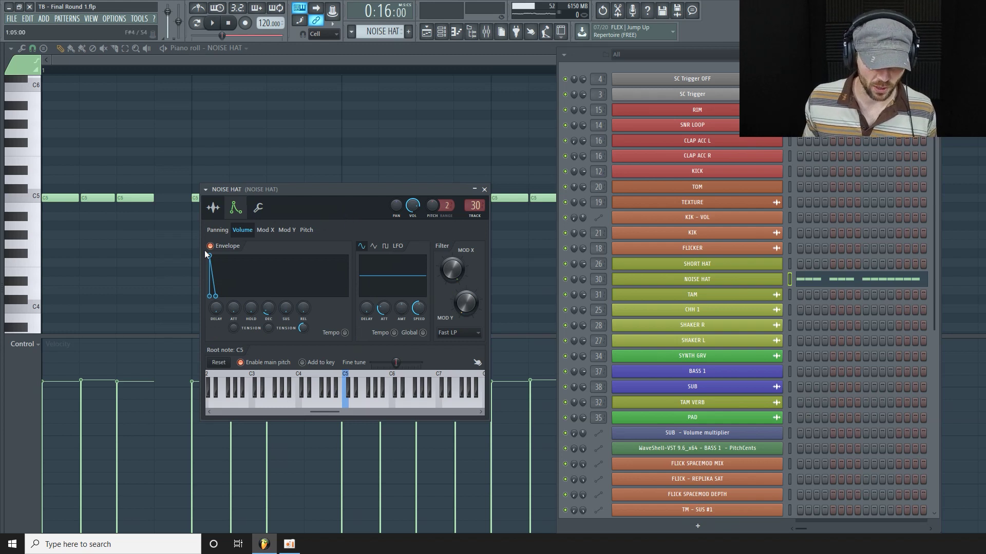
pyautogui.press('space')
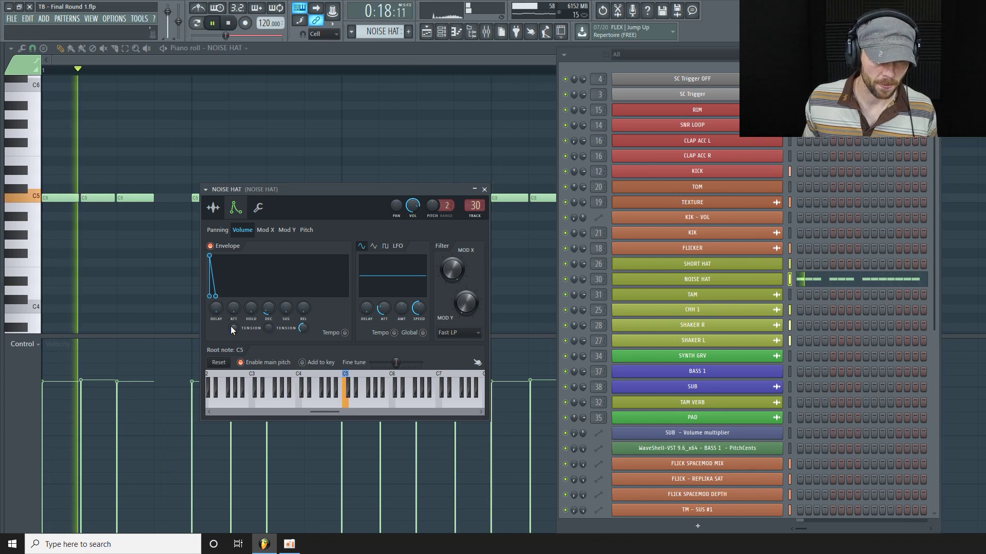
pyautogui.press('space')
# Unmute the NOISE HAT automation tracks for attack time, decay LFO amount, release and delay feedback level in the playlist.
pyautogui.click(434, 34)
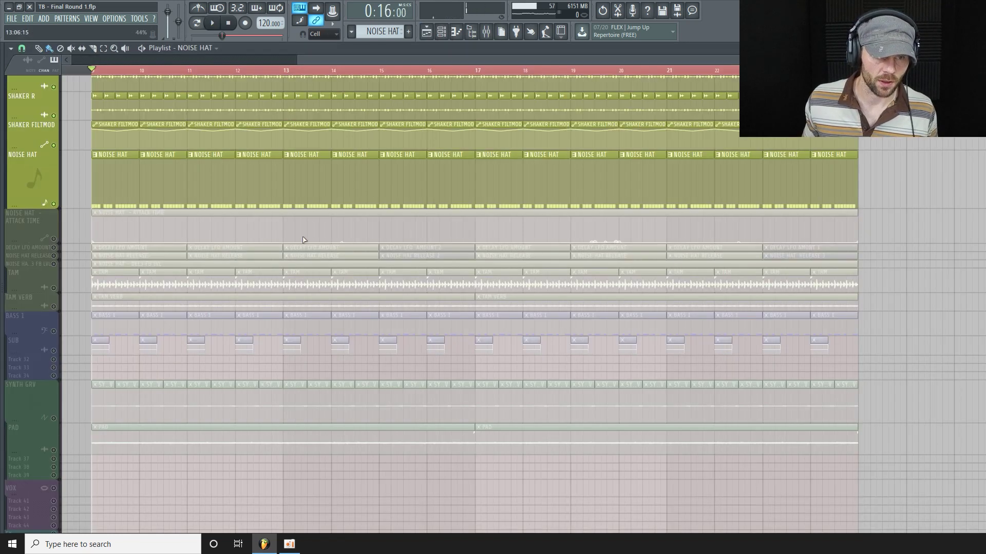
pyautogui.click(54, 247)
pyautogui.click(54, 256)
pyautogui.click(54, 264)
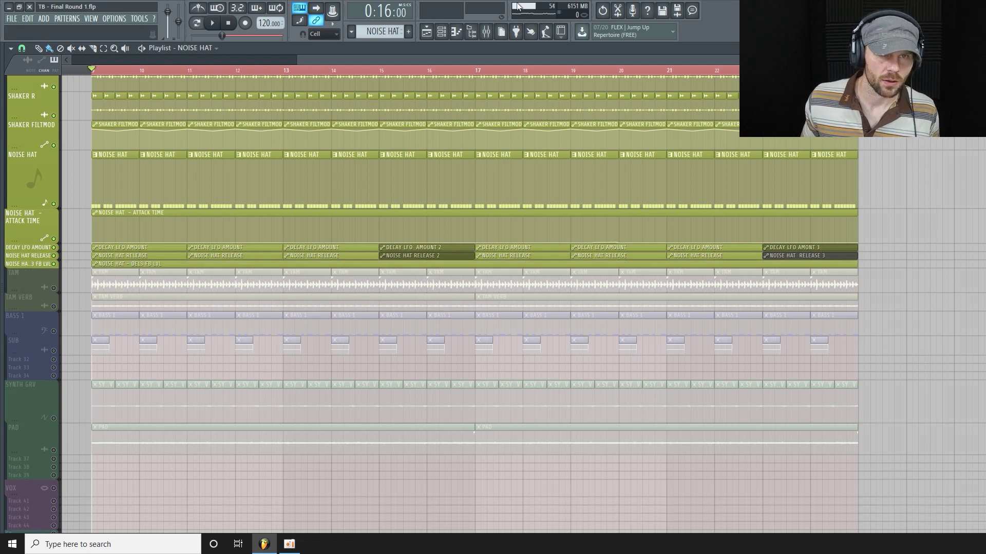
# Open Fruity Delay 3 on the NOISE HAT mixer track and play the loop with the delay active and bypassed.
pyautogui.click(486, 32)
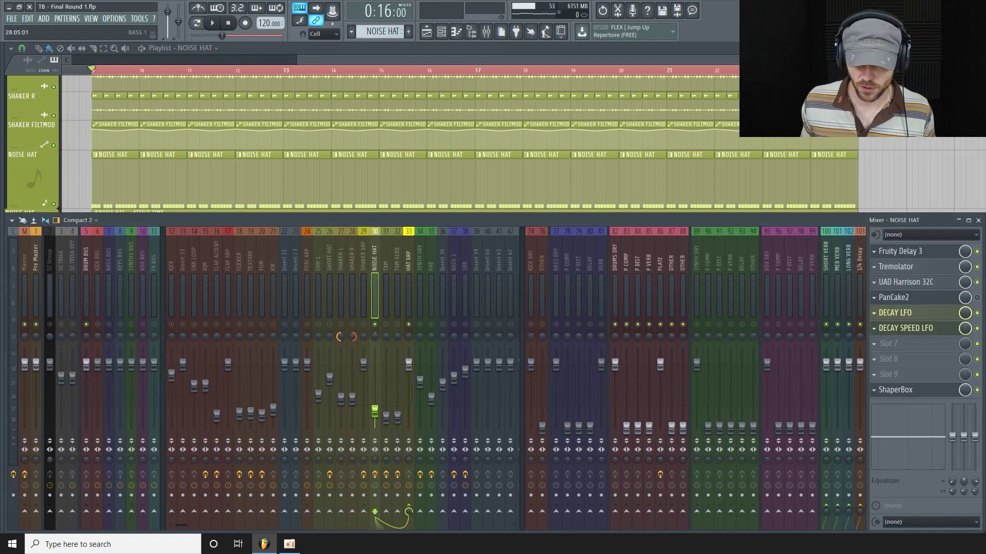
pyautogui.click(942, 255)
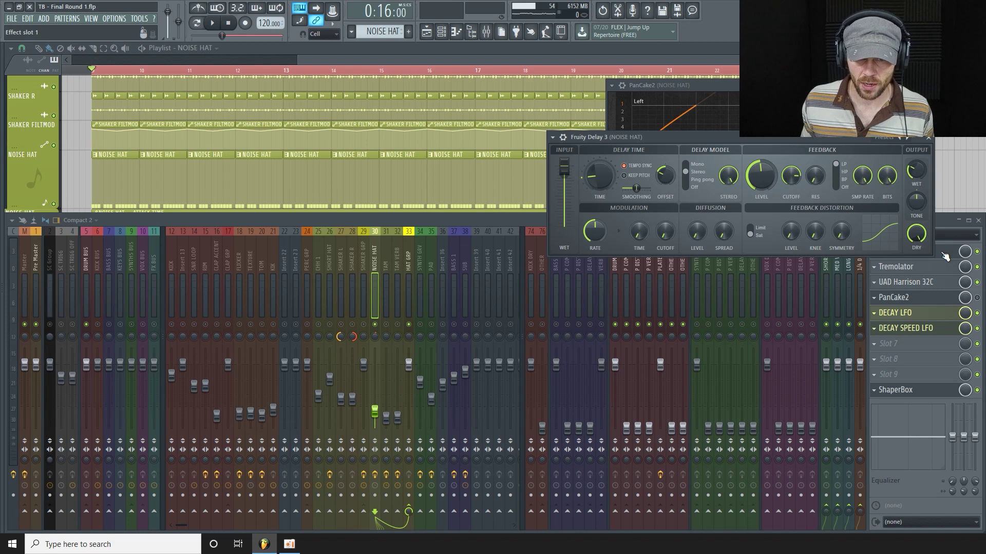
pyautogui.moveTo(667, 137); pyautogui.dragTo(386, 155)
pyautogui.press('space')
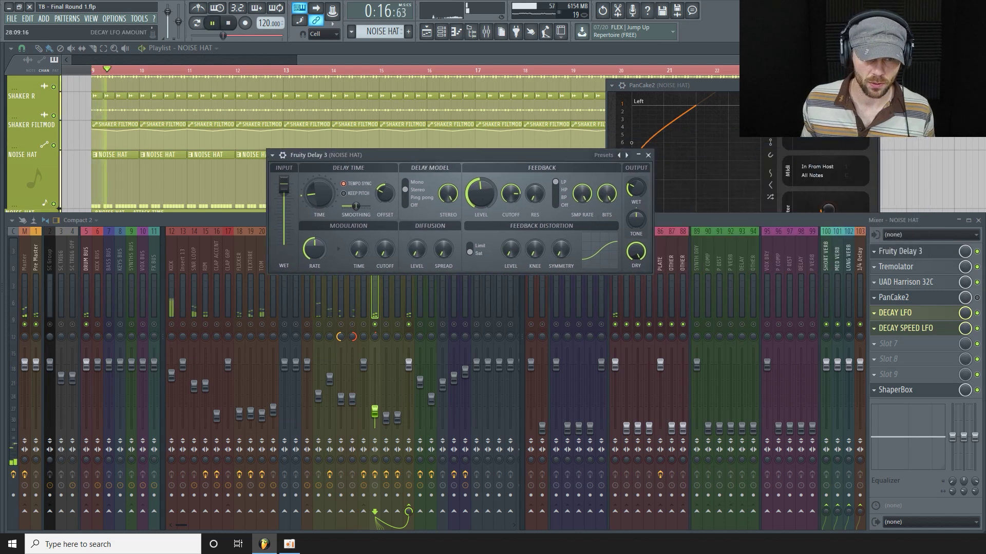
pyautogui.click(977, 252)
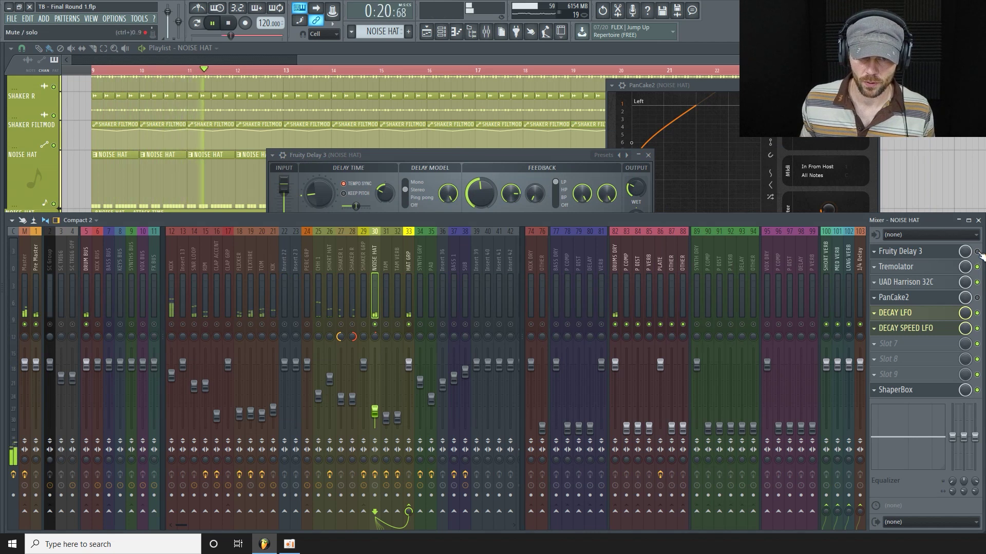
pyautogui.press('space')
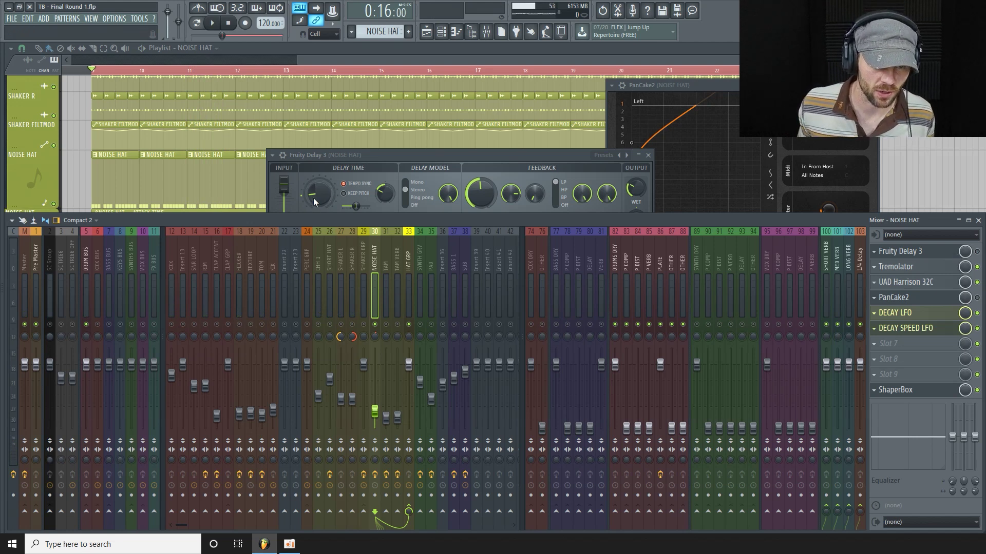
pyautogui.moveTo(480, 153); pyautogui.dragTo(418, 141)
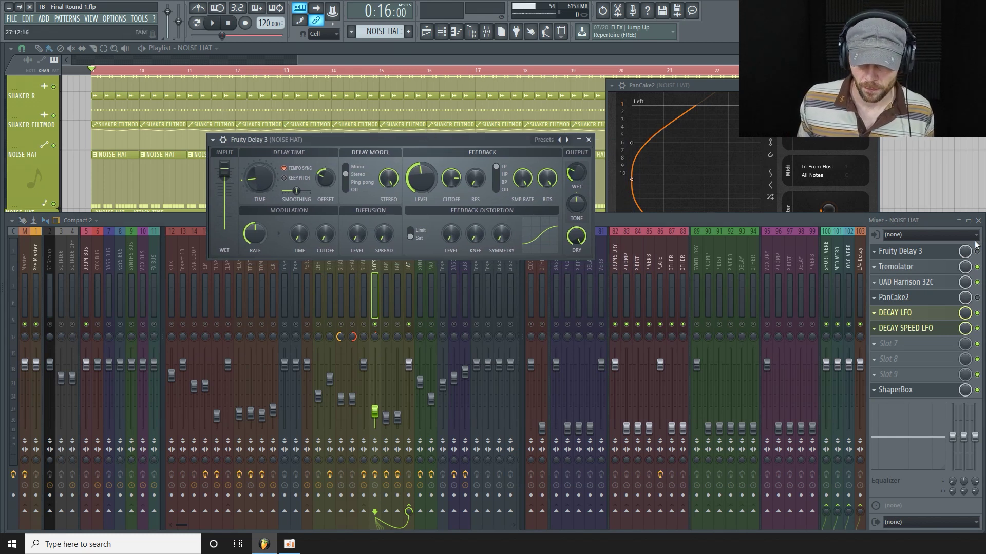
# Examine the Tremolator, UAD Harrison 32C, PanCake2 and ShaperBox settings on the NOISE HAT mixer track.
pyautogui.click(944, 268)
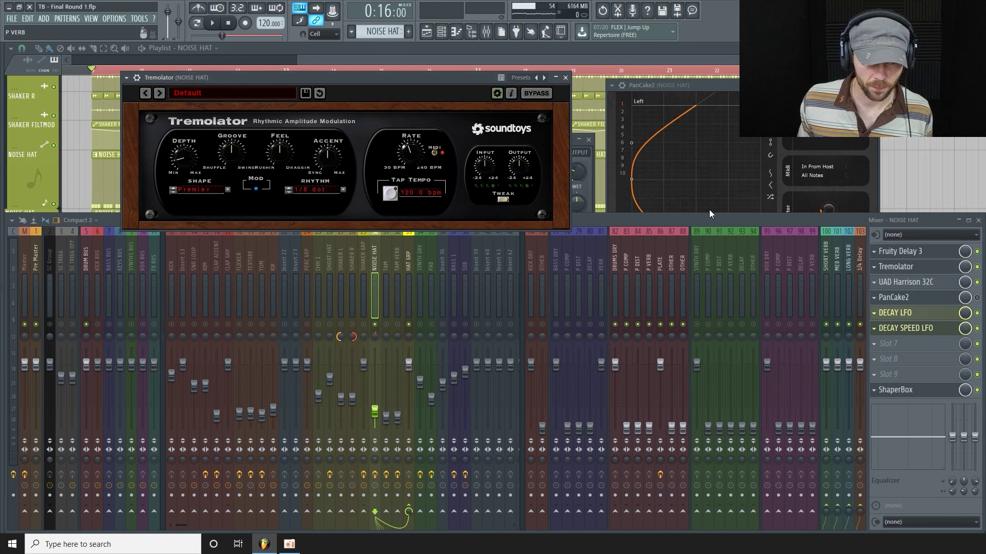
pyautogui.moveTo(337, 81); pyautogui.dragTo(313, 156)
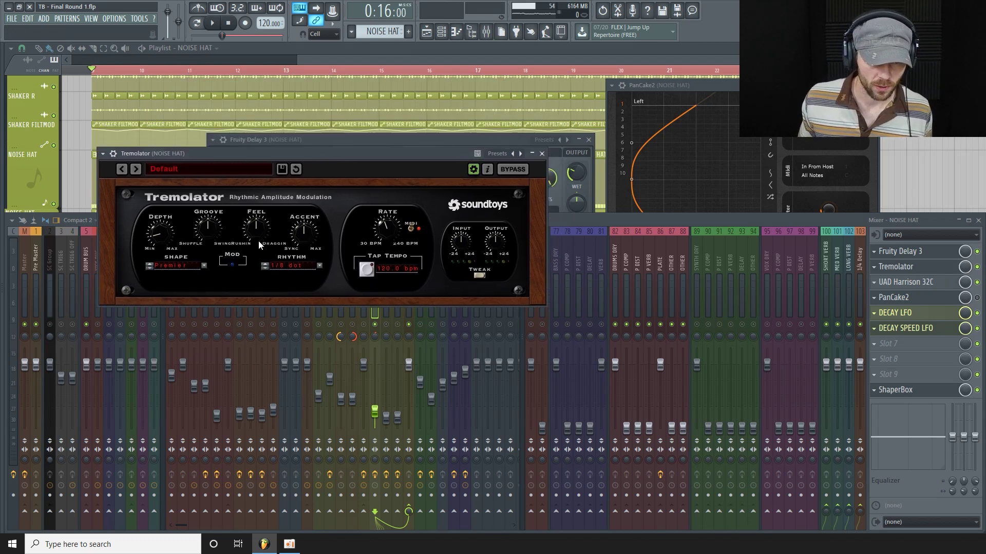
pyautogui.click(952, 287)
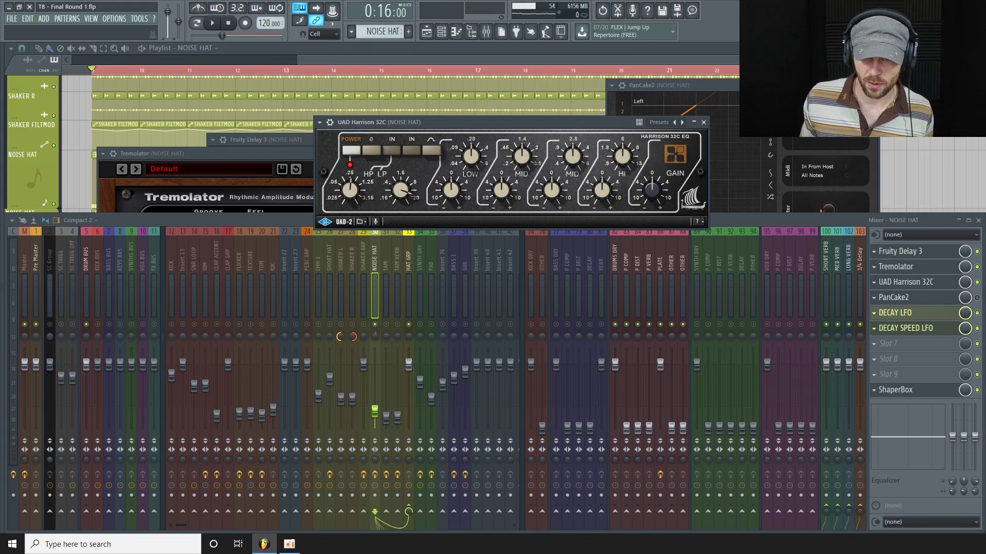
pyautogui.click(935, 300)
pyautogui.click(937, 226)
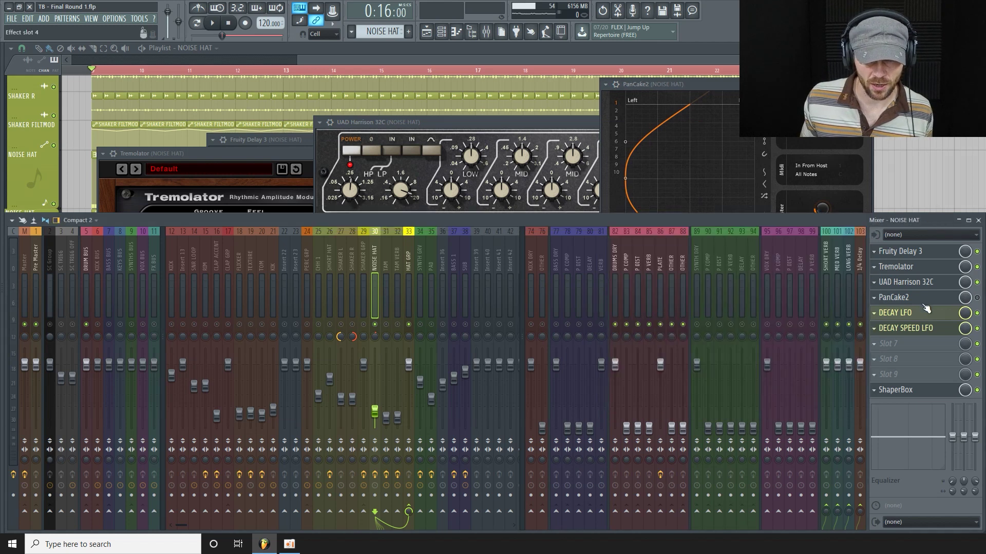
pyautogui.click(939, 390)
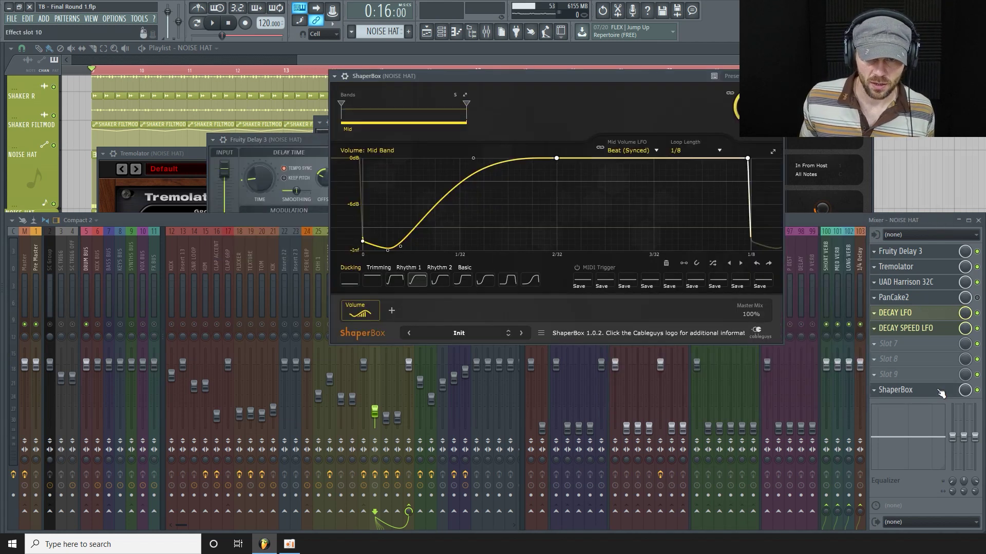
# Close ShaperBox, examine the DECAY LFO and DECAY SPEED LFO controllers on the NOISE HAT mixer track, and play the loop briefly.
pyautogui.click(940, 393)
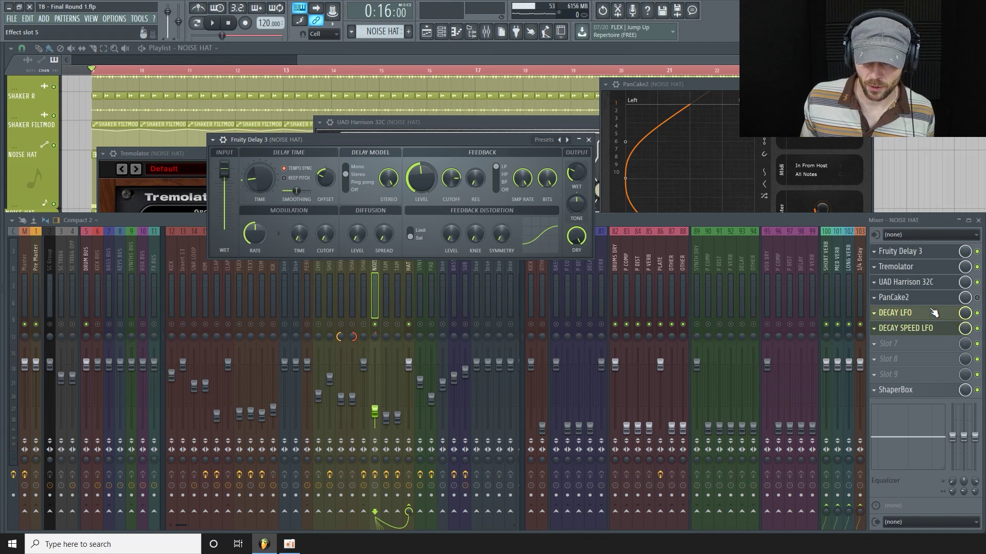
pyautogui.click(935, 315)
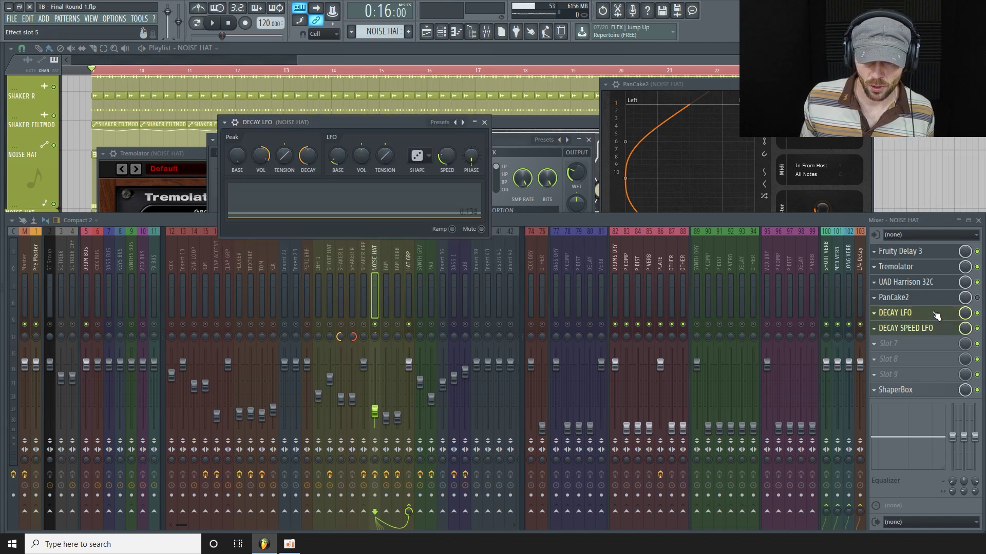
pyautogui.click(950, 314)
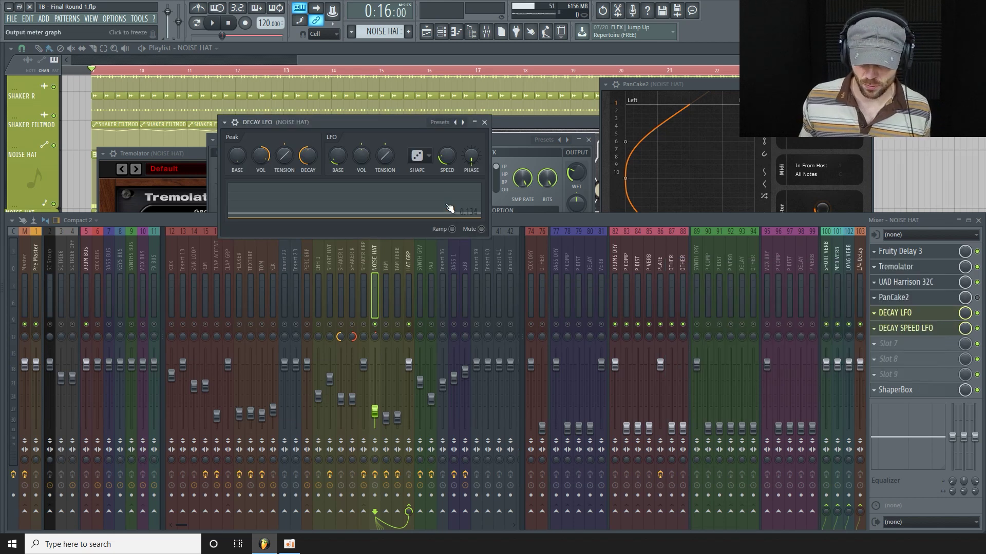
pyautogui.click(947, 334)
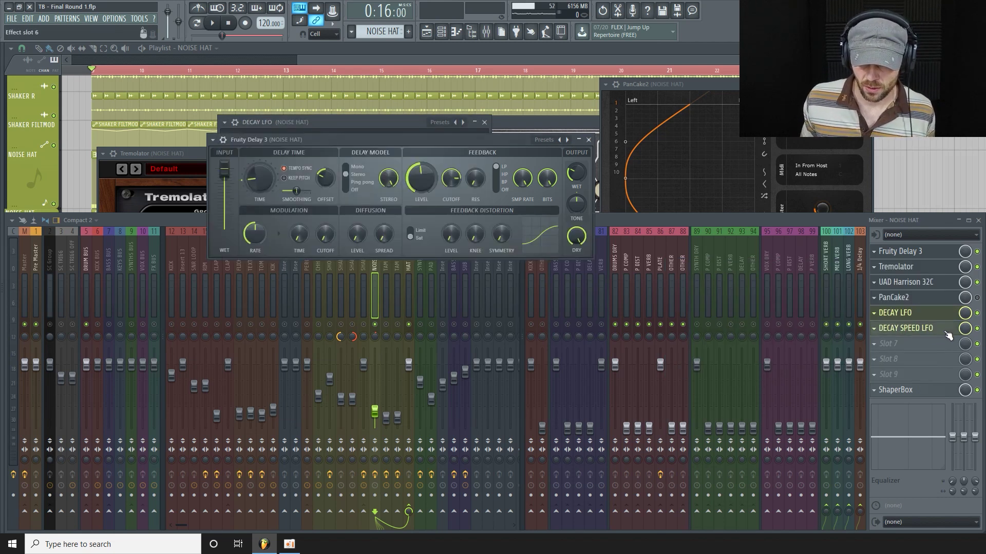
pyautogui.click(950, 334)
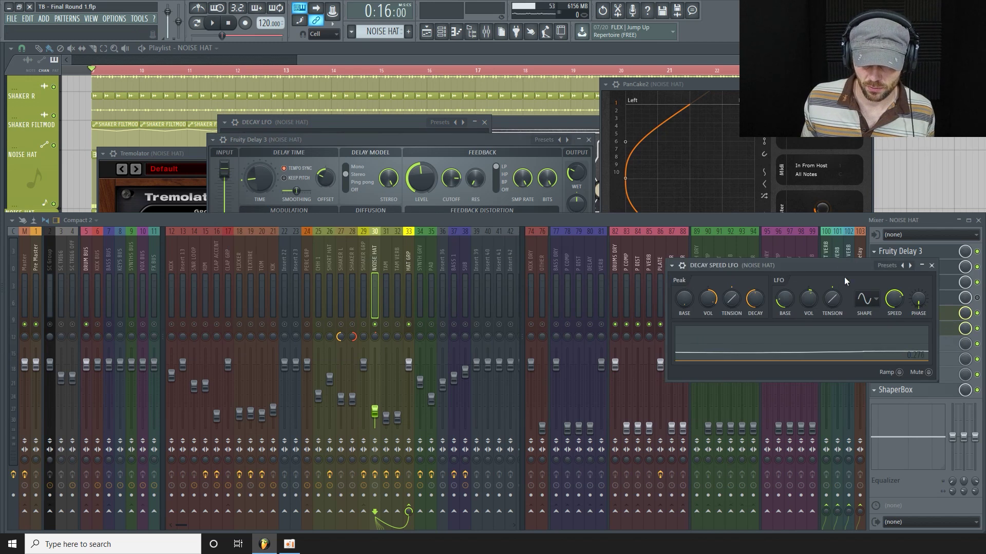
pyautogui.moveTo(838, 264); pyautogui.dragTo(695, 258)
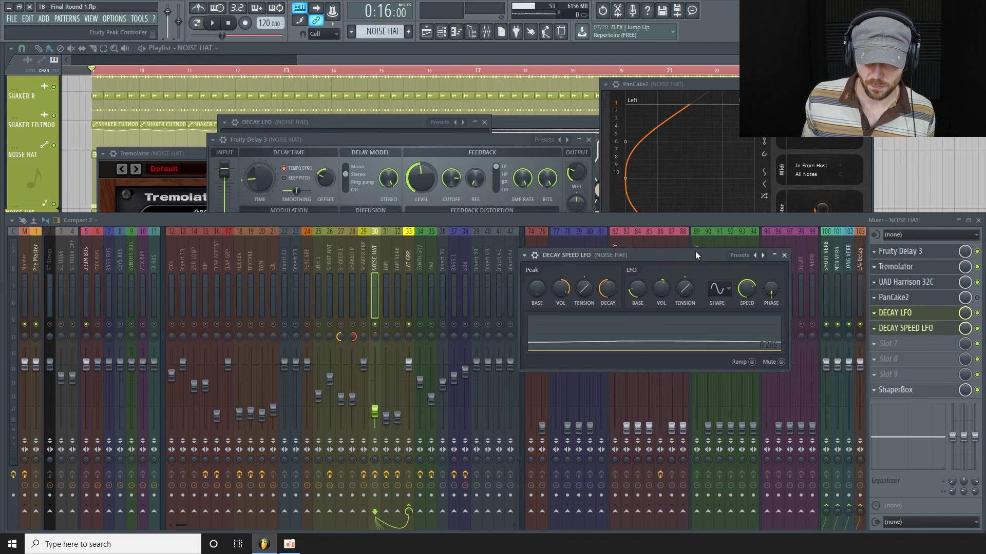
pyautogui.press('space')
pyautogui.press('space')
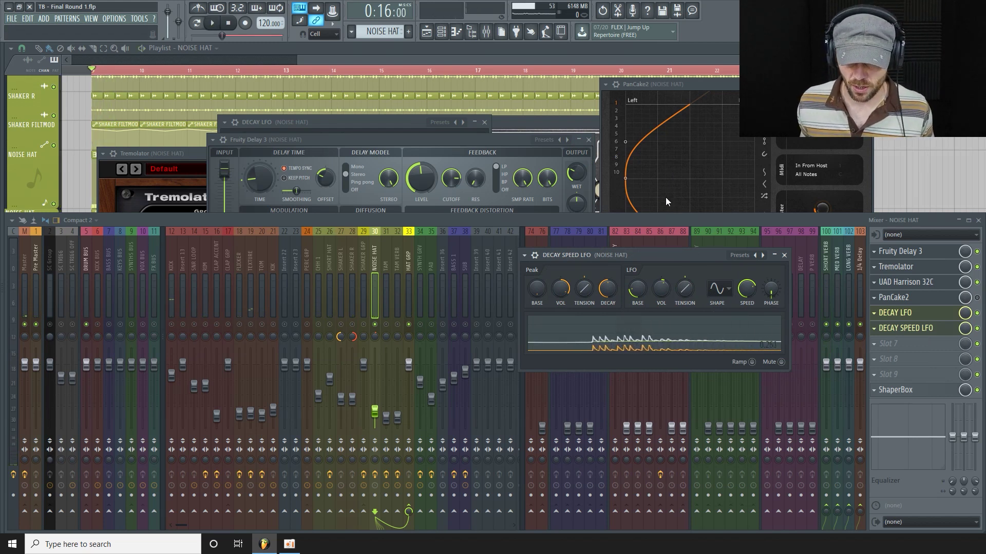
# Open the NOISE HAT channel settings and play the loop to watch its volume envelope respond to the modulation.
pyautogui.click(447, 34)
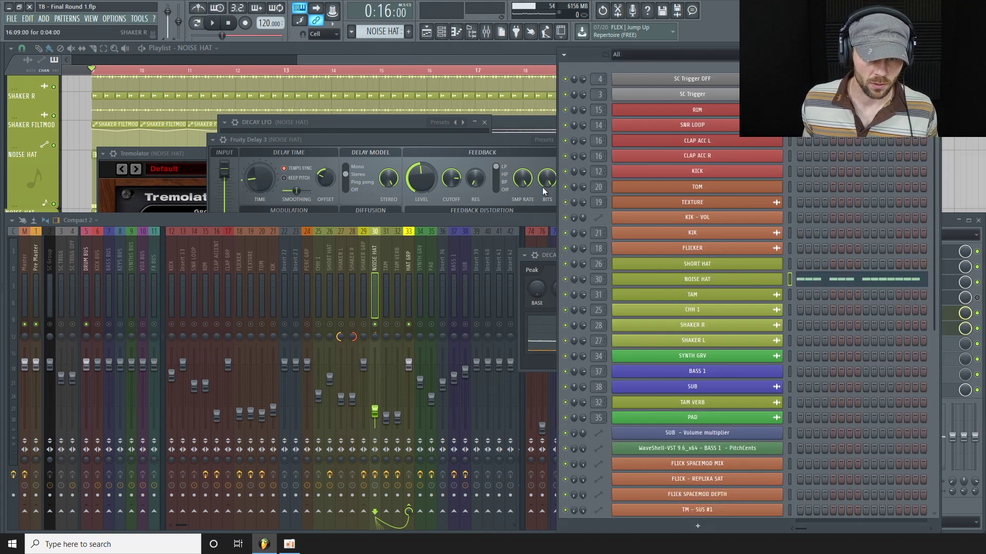
pyautogui.click(757, 288)
pyautogui.press('space')
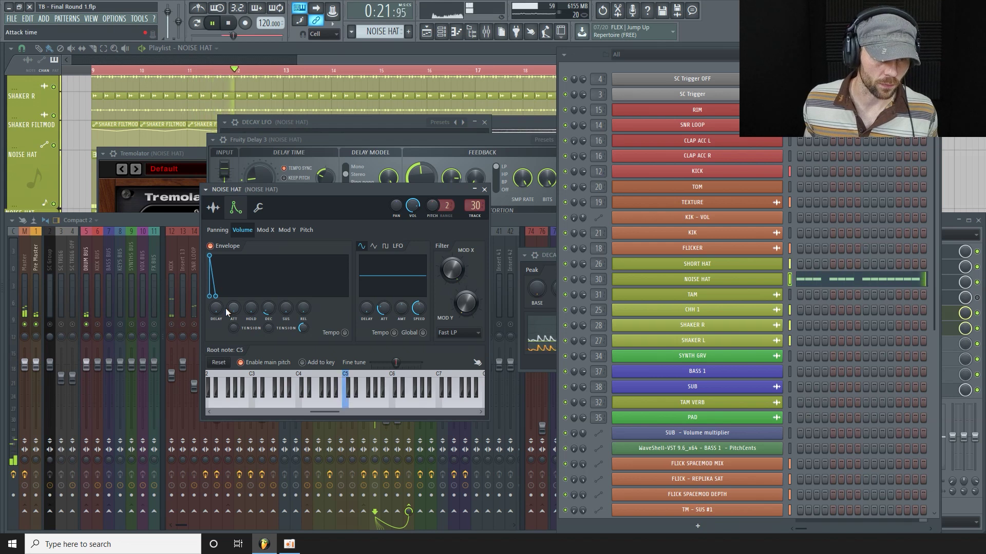
pyautogui.press('space')
# Return to the playlist and enlarge the DECAY LFO AMOUNT track to examine its automation curves.
pyautogui.click(366, 51)
pyautogui.scroll(-2, 317, 123)
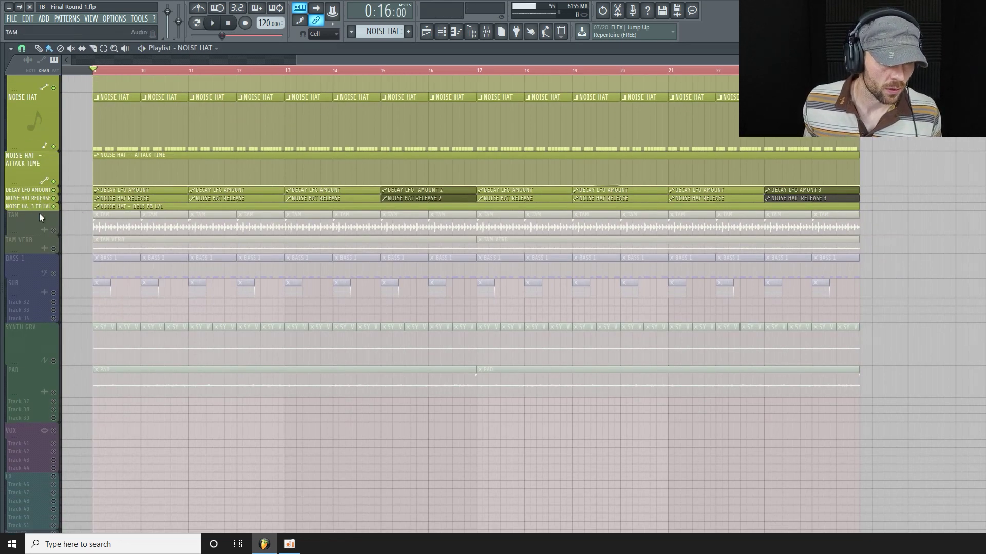
pyautogui.moveTo(37, 194); pyautogui.dragTo(20, 252)
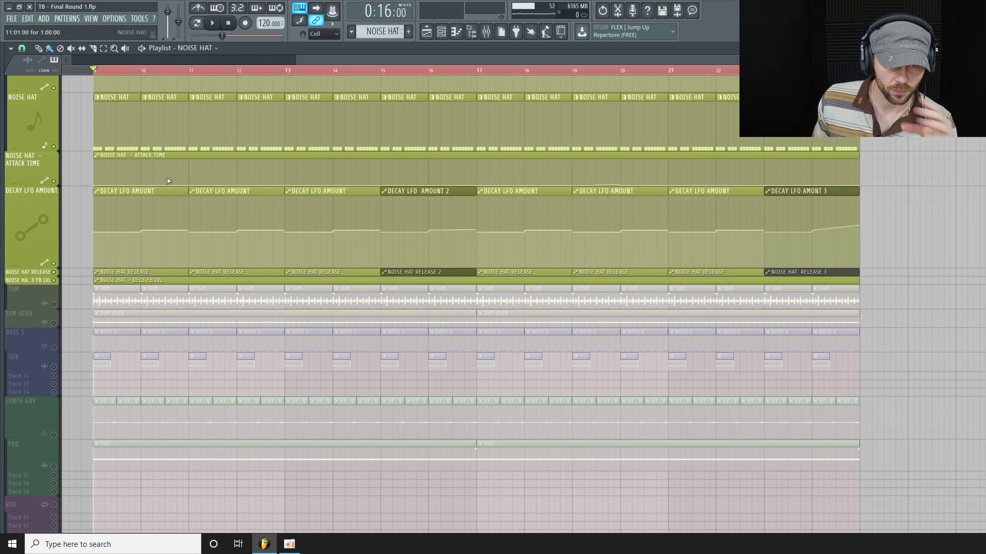
# Open the DECAY LFO controller on the NOISE HAT mixer track, play the loop briefly, and move its window aside.
pyautogui.click(485, 32)
pyautogui.click(936, 316)
pyautogui.click(937, 317)
pyautogui.click(937, 317)
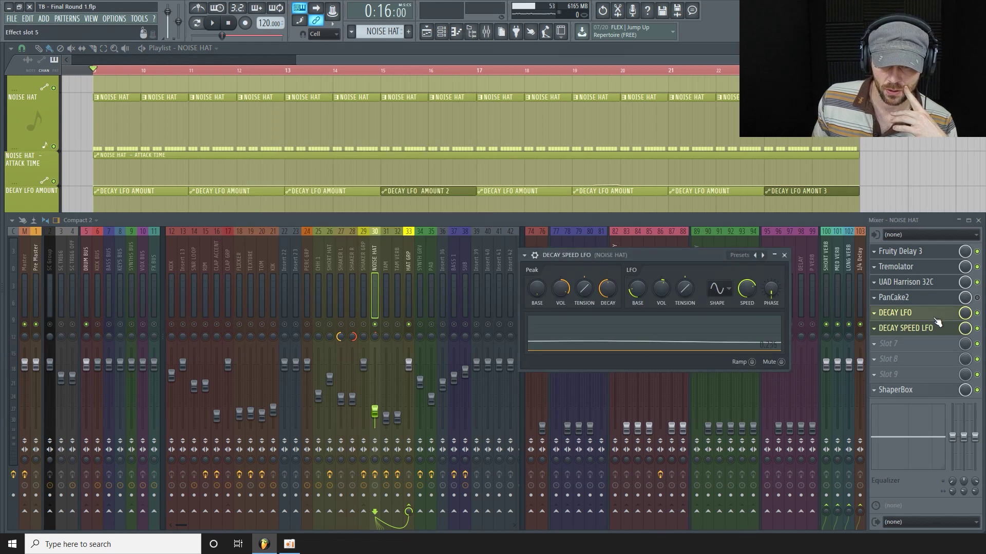
pyautogui.press('F9')
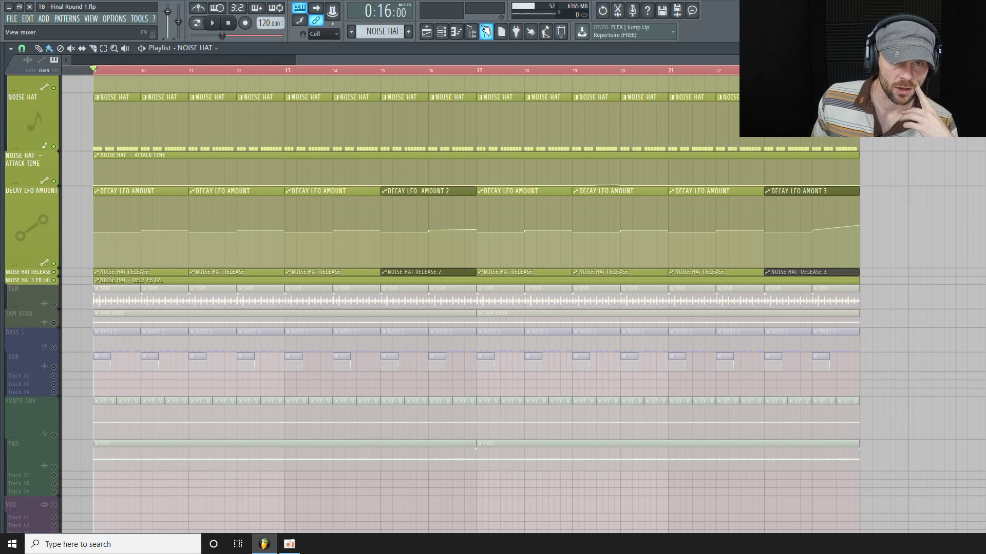
pyautogui.click(486, 32)
pyautogui.click(926, 315)
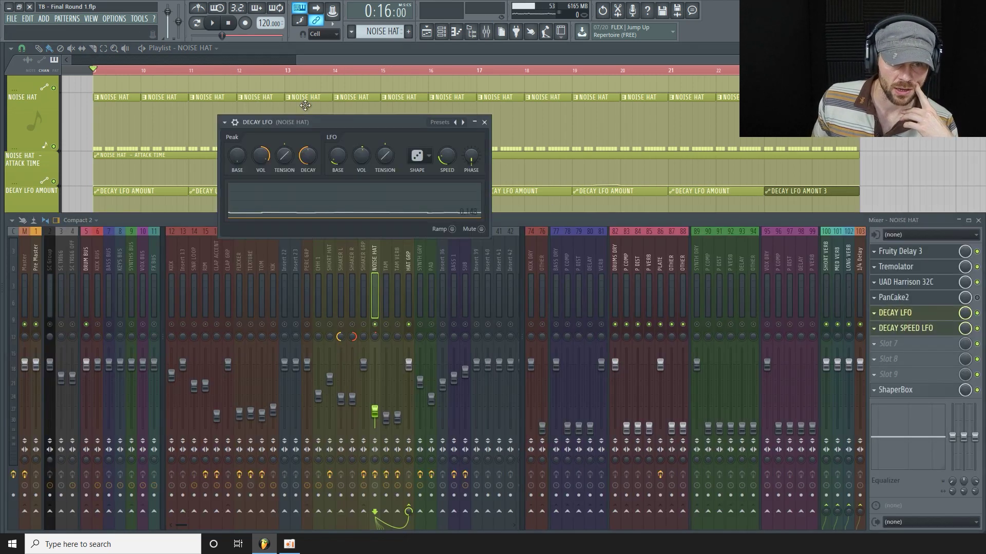
pyautogui.press('space')
pyautogui.press('space')
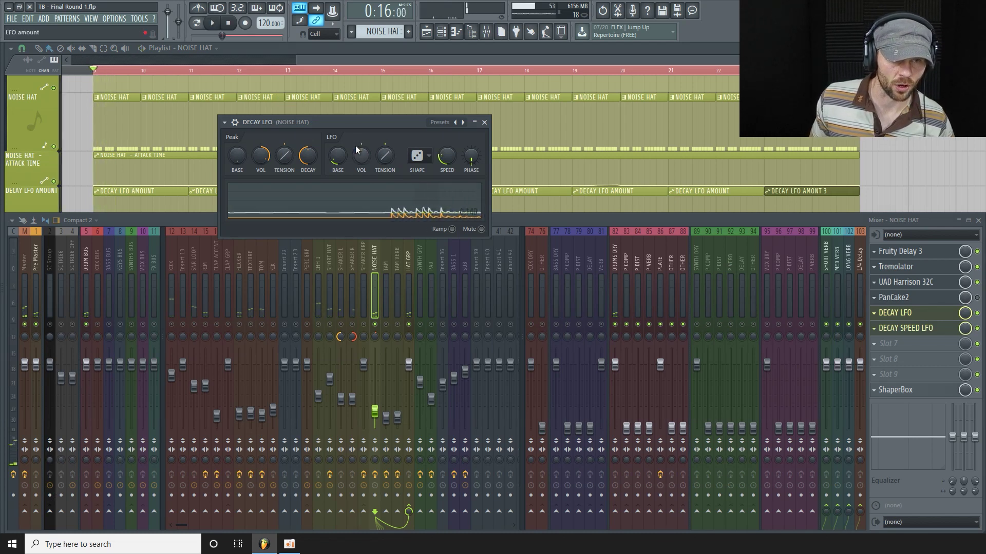
pyautogui.moveTo(361, 170); pyautogui.dragTo(403, 178)
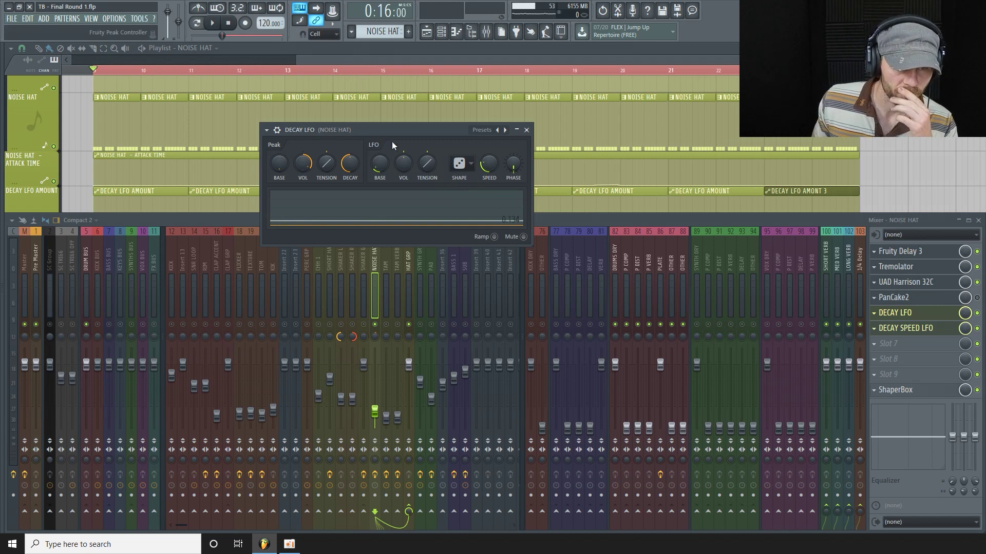
pyautogui.moveTo(398, 136); pyautogui.dragTo(465, 137)
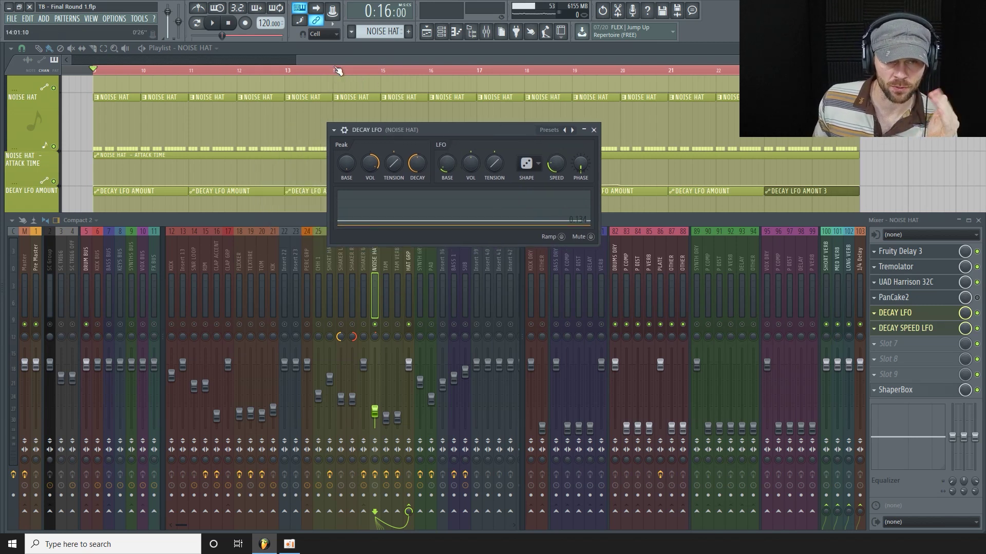
# Play the loop in the playlist while following the DECAY LFO AMOUNT automation.
pyautogui.press('F12')
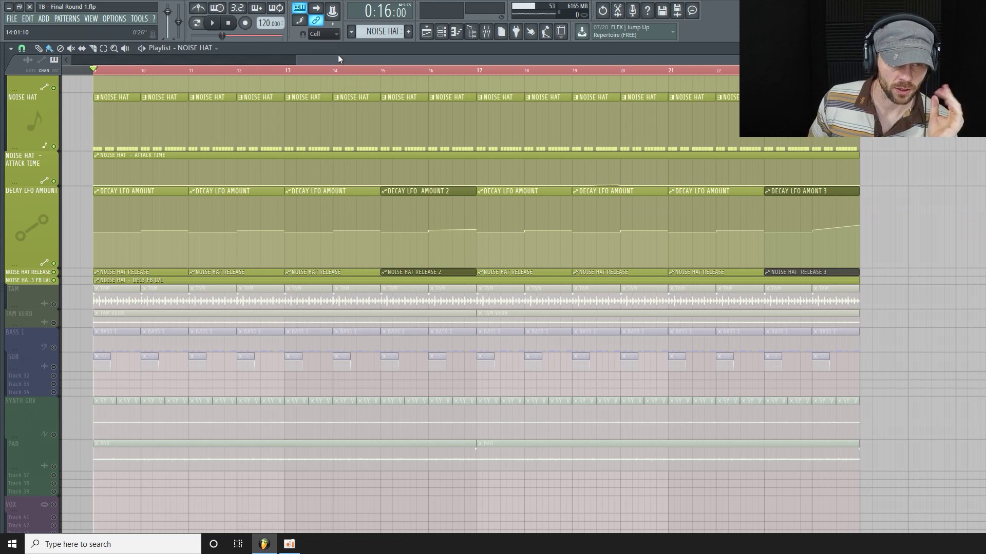
pyautogui.press('space')
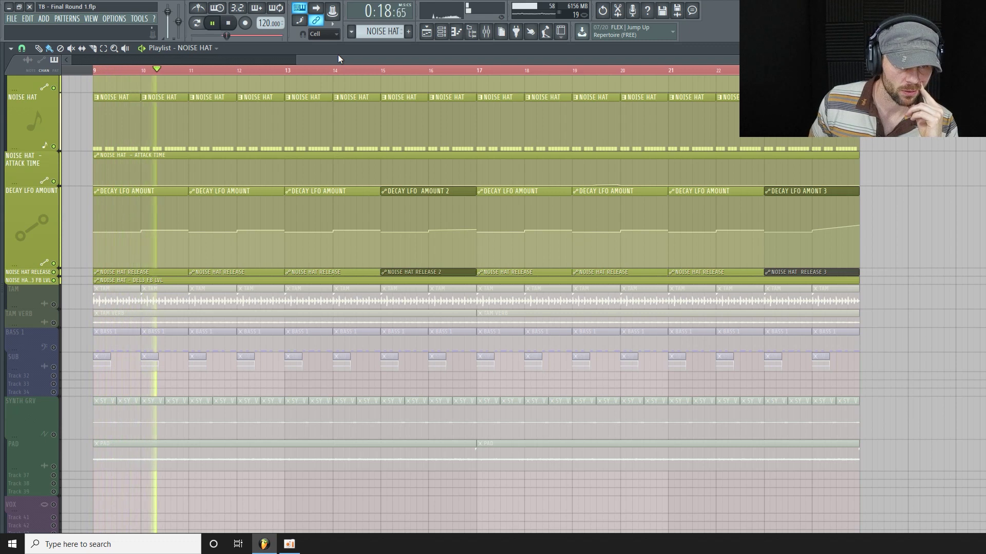
pyautogui.press('space')
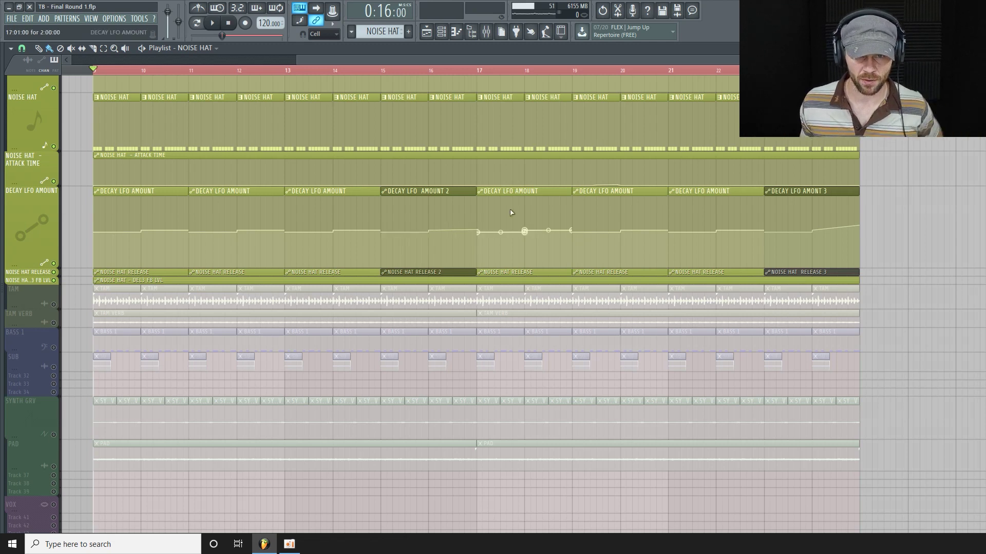
# Set the playback position to bar 23, then play while watching the NOISE HAT channel's volume envelope.
pyautogui.click(764, 70)
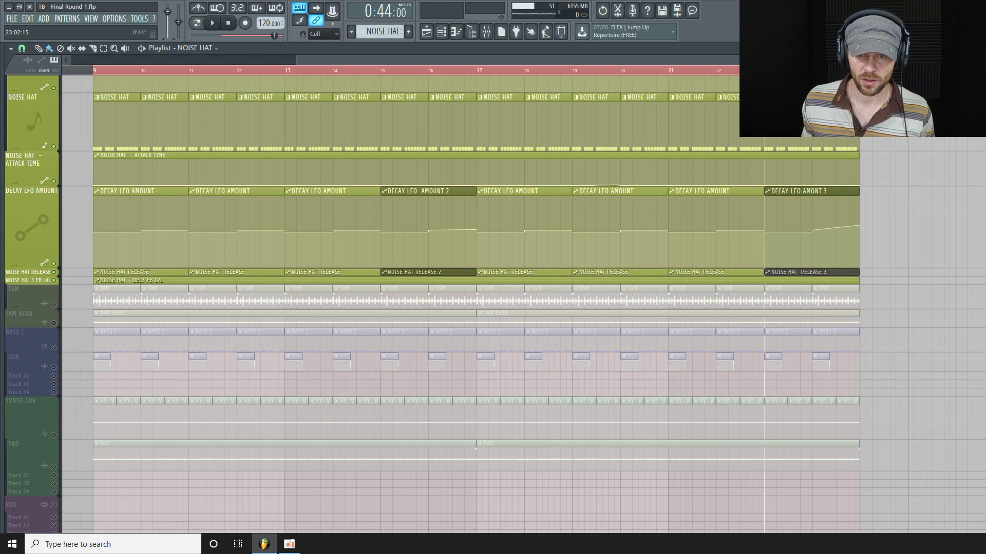
pyautogui.click(441, 32)
pyautogui.click(758, 281)
pyautogui.press('space')
pyautogui.moveTo(266, 308); pyautogui.dragTo(267, 247)
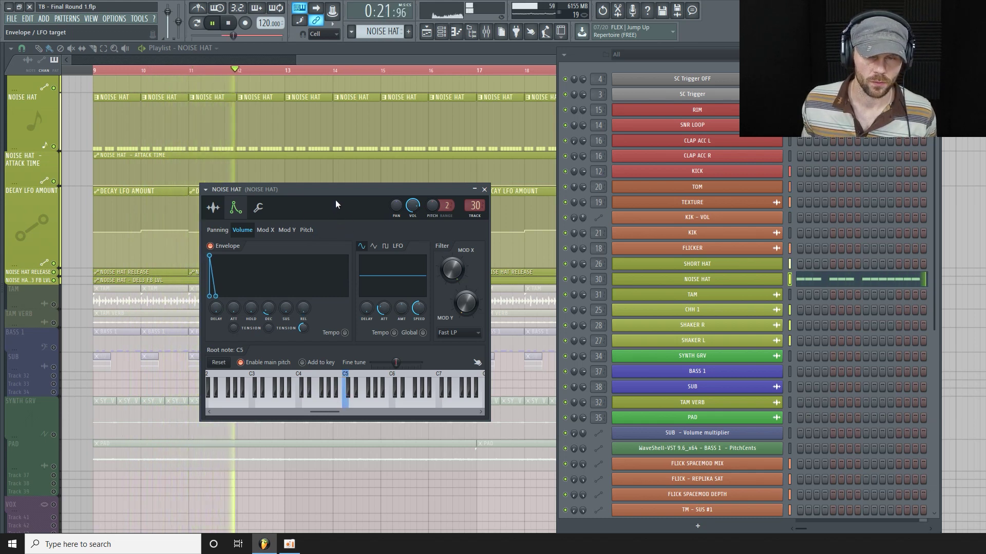
pyautogui.press('space')
pyautogui.moveTo(338, 193); pyautogui.dragTo(288, 298)
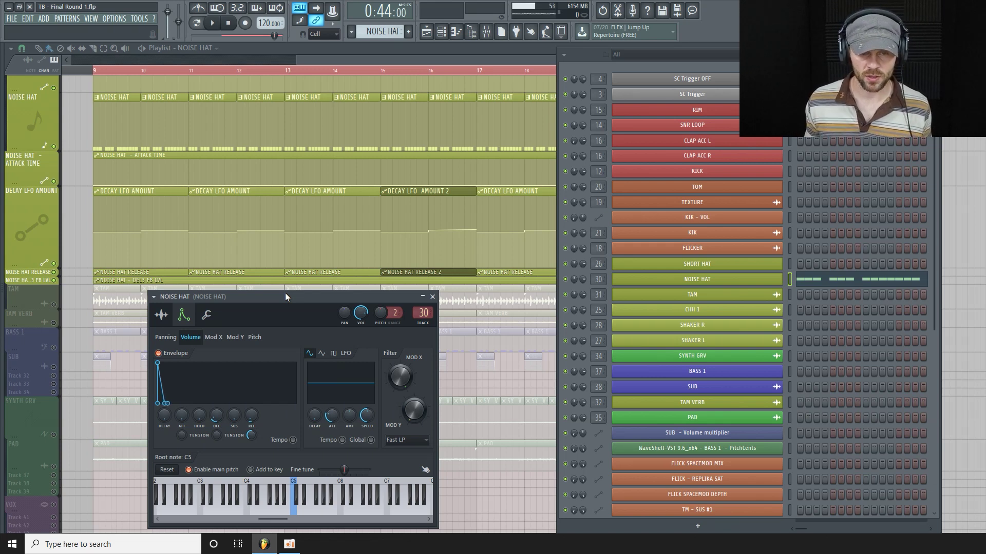
# Return to the playlist and enlarge the NOISE HAT - DEL3 FB LVL track to examine its delay feedback automation.
pyautogui.click(472, 60)
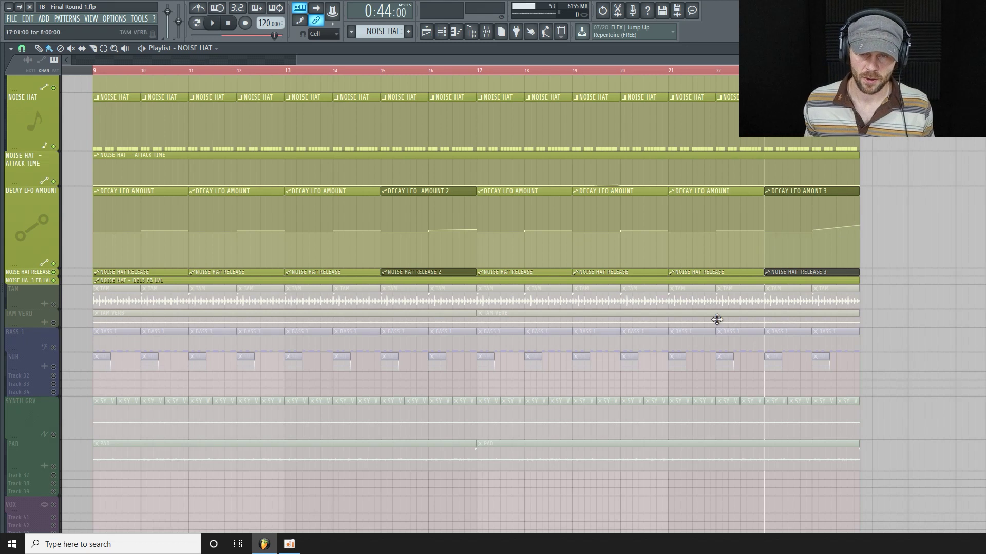
pyautogui.scroll(-2, 29, 226)
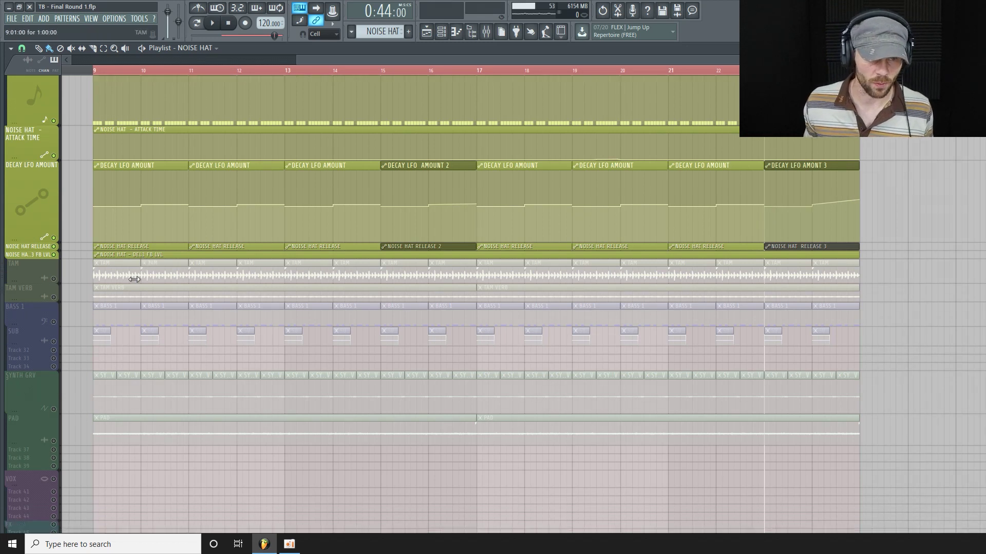
pyautogui.moveTo(37, 219); pyautogui.dragTo(25, 312)
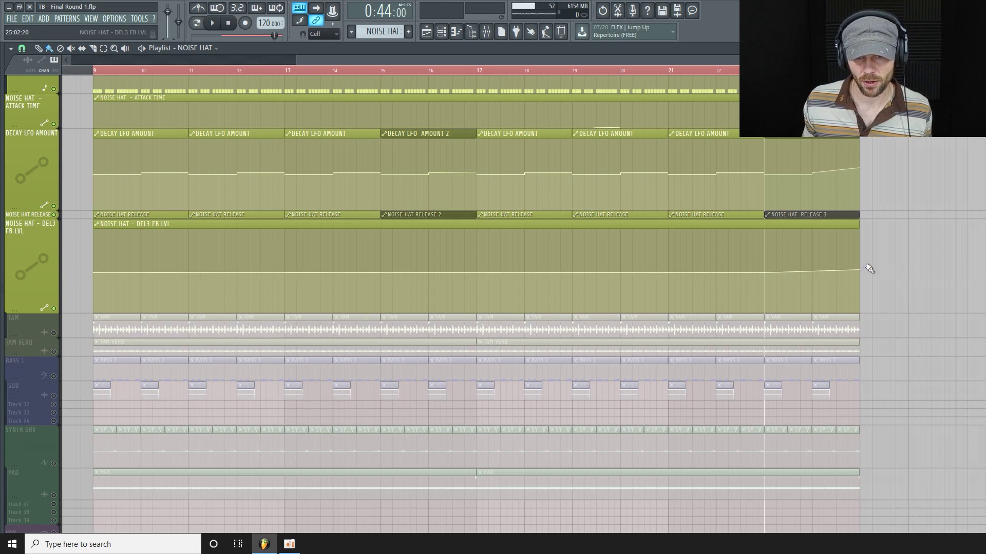
pyautogui.scroll(5, 201, 314)
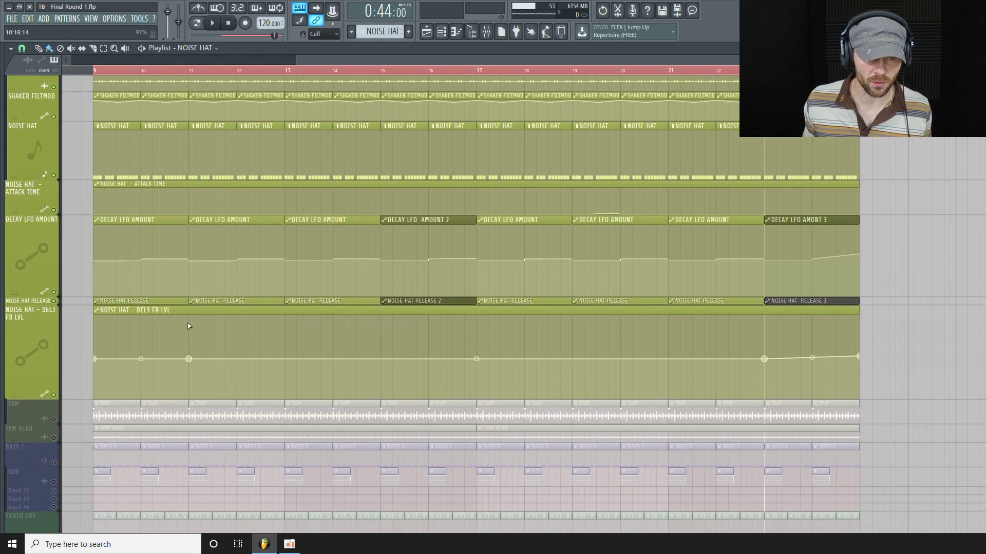
# Collapse the NOISE HAT attack time, DECAY LFO AMOUNT and DEL3 FB LVL automation tracks to minimal height in the playlist.
pyautogui.moveTo(29, 398); pyautogui.dragTo(21, 339)
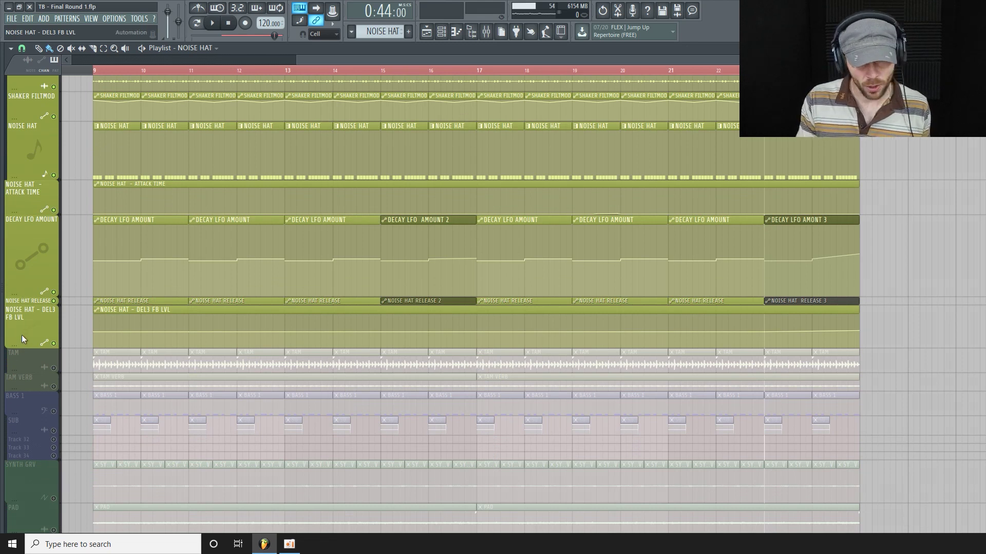
pyautogui.moveTo(15, 297); pyautogui.dragTo(24, 254)
pyautogui.moveTo(32, 308); pyautogui.dragTo(32, 171)
pyautogui.click(485, 32)
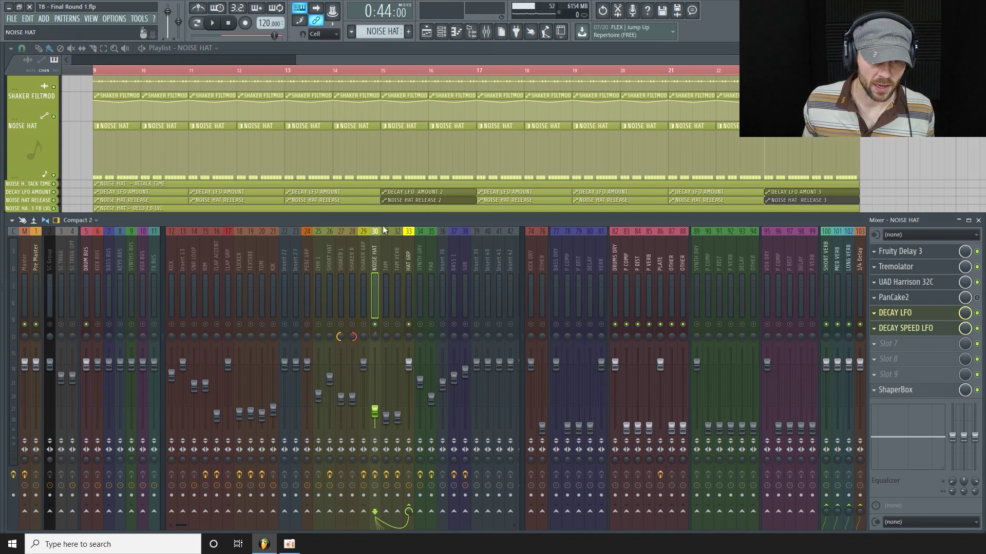
pyautogui.press('F9')
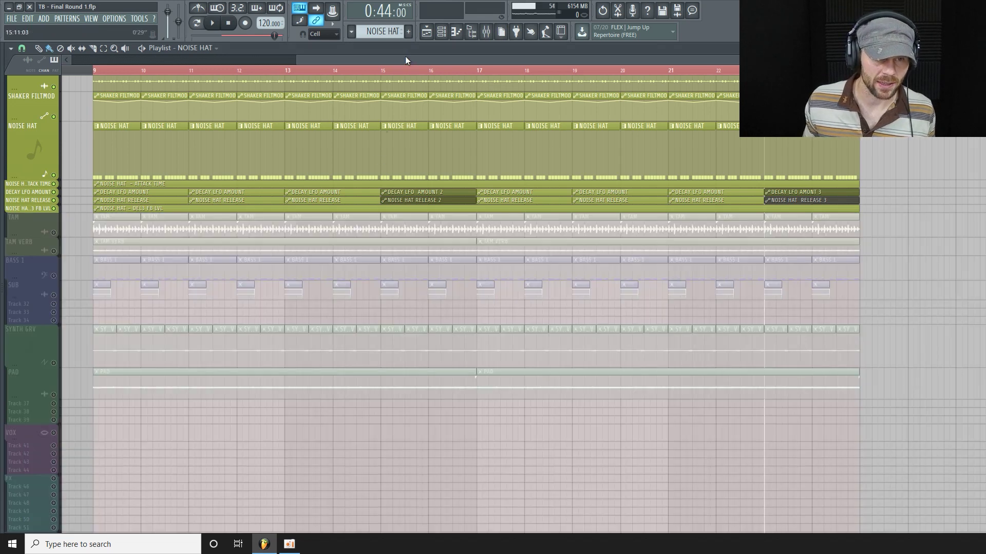
# Unmute the TAM playlist track, enlarge the TAM VERB track below it, and show the channel rack.
pyautogui.click(55, 234)
pyautogui.moveTo(27, 256); pyautogui.dragTo(28, 290)
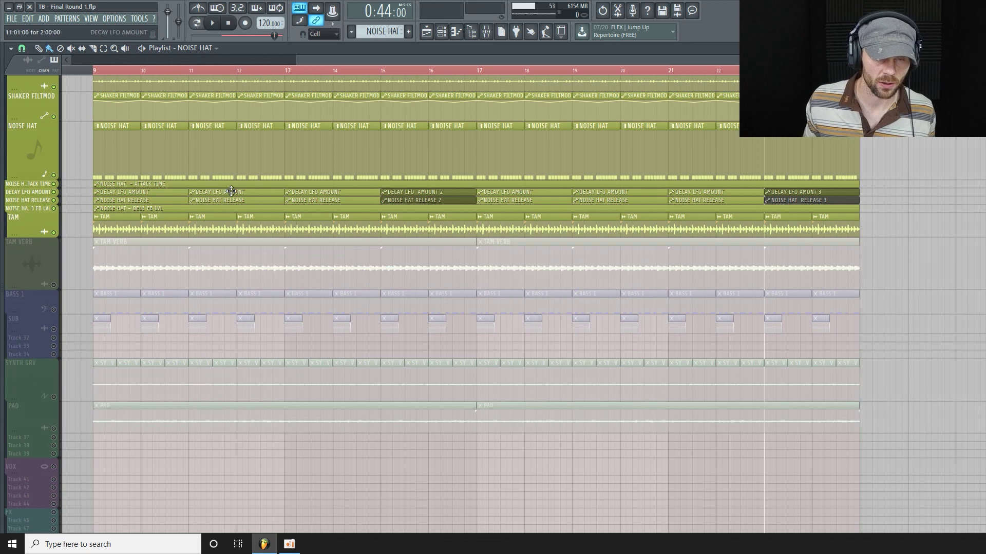
pyautogui.scroll(2, 231, 192)
pyautogui.press('F6')
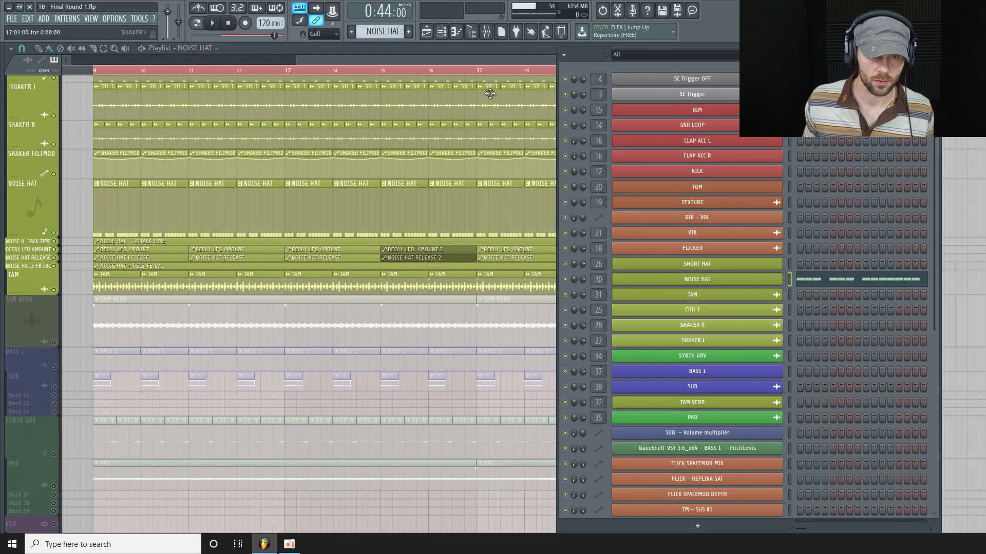
# Play the loop with the mixer shown, select the TAM mixer track and solo it.
pyautogui.click(485, 31)
pyautogui.press('space')
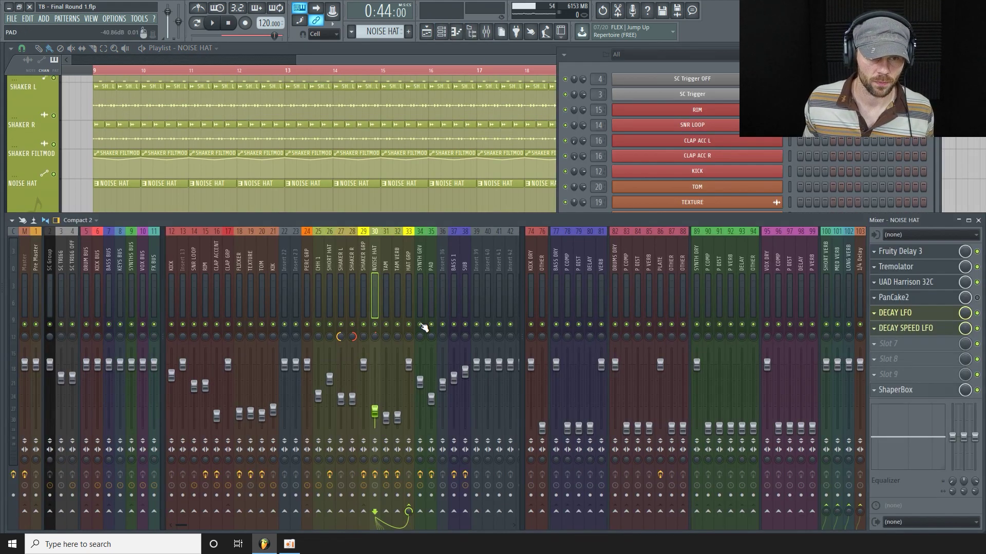
pyautogui.click(387, 262)
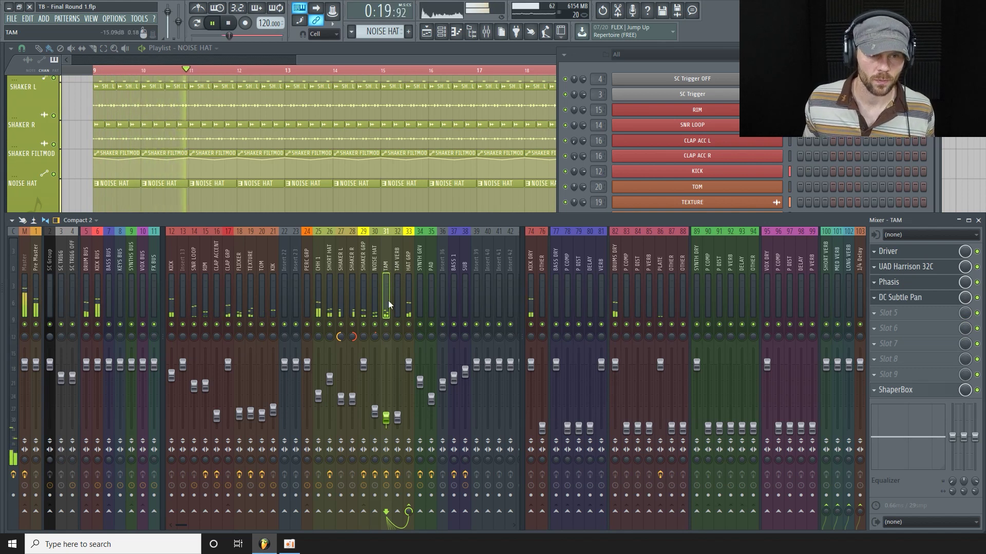
pyautogui.click(386, 326)
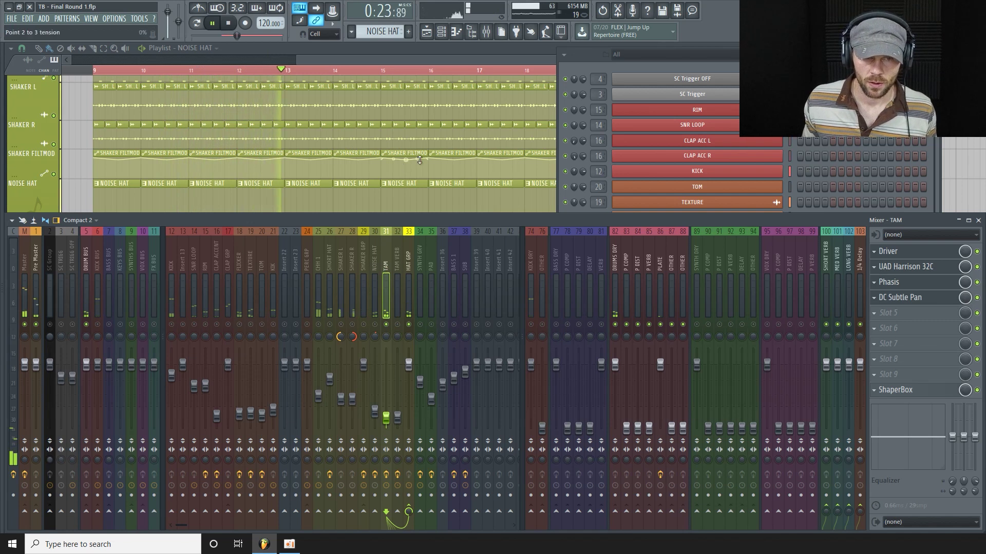
# Bring the mixer back in front of the channel rack, stop playback and open the TAM track's Driver effect.
pyautogui.moveTo(587, 52); pyautogui.dragTo(591, 53)
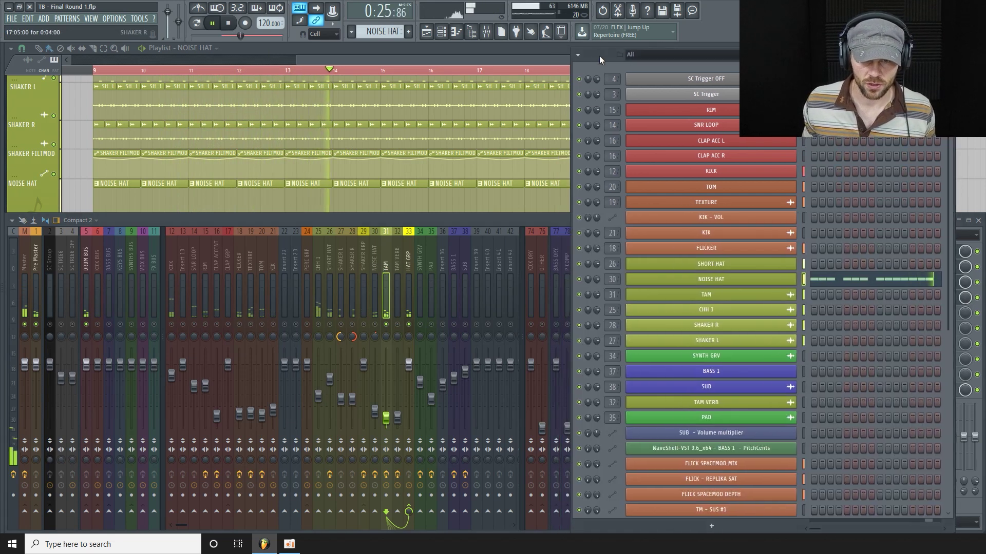
pyautogui.click(531, 218)
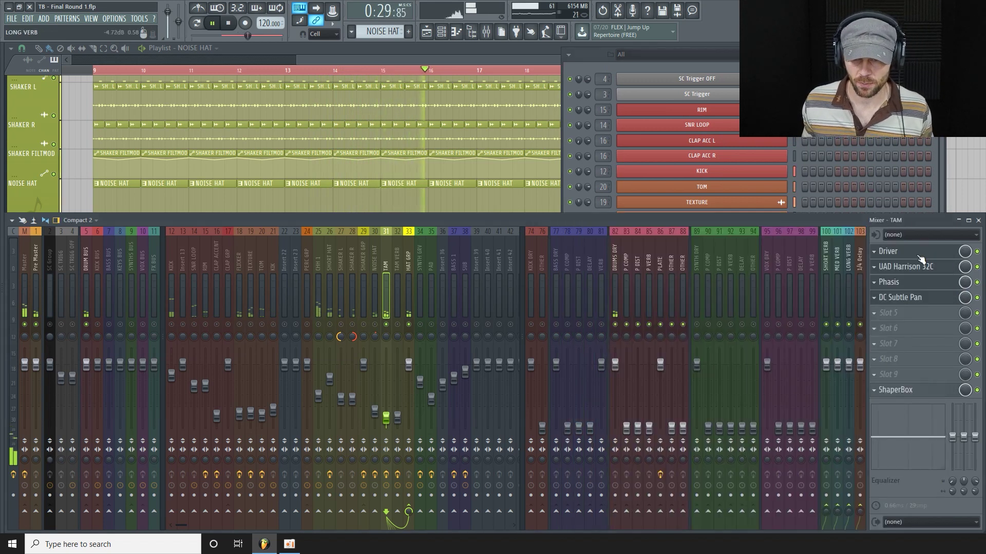
pyautogui.press('space')
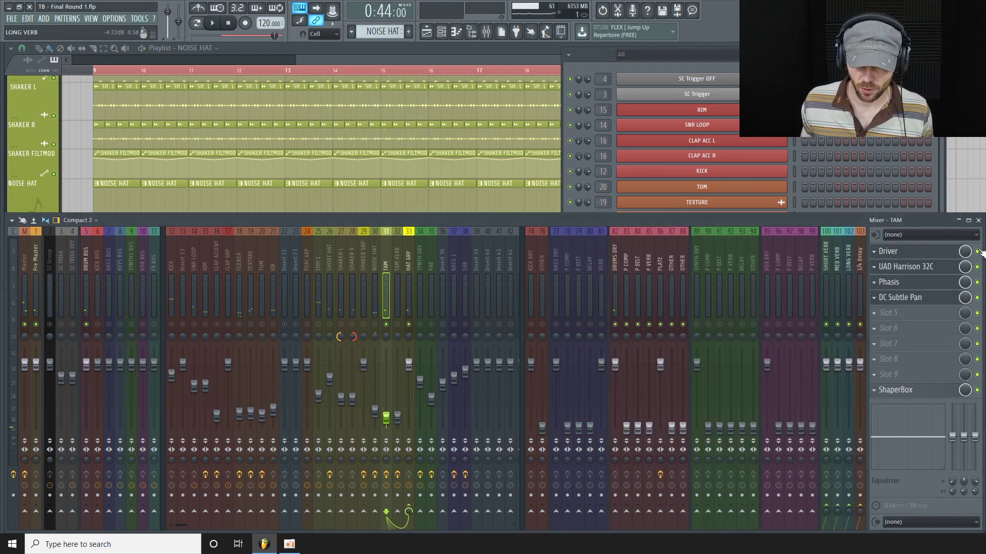
pyautogui.click(927, 260)
pyautogui.click(927, 257)
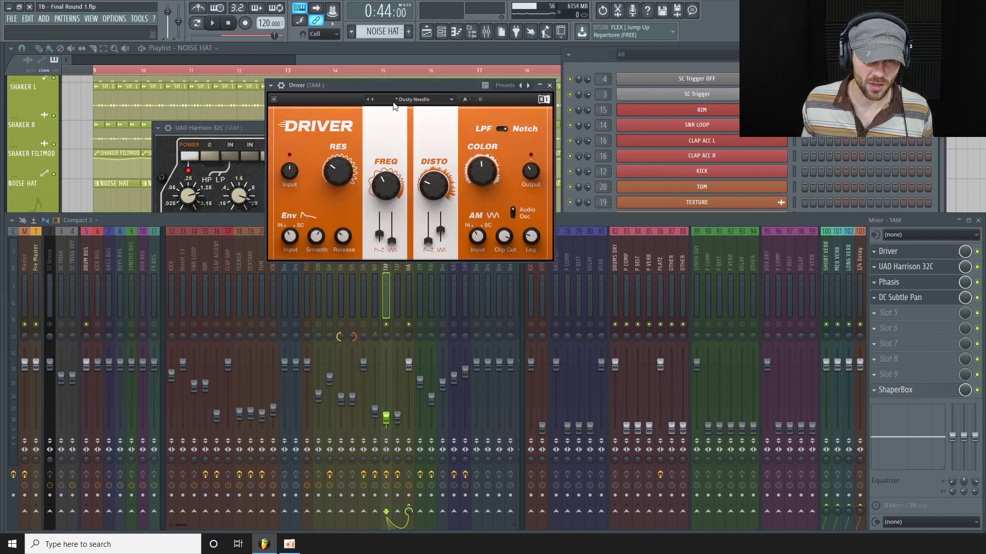
# Play the soloed TAM loop and compare its sound with the Driver effect bypassed and enabled.
pyautogui.click(977, 252)
pyautogui.press('space')
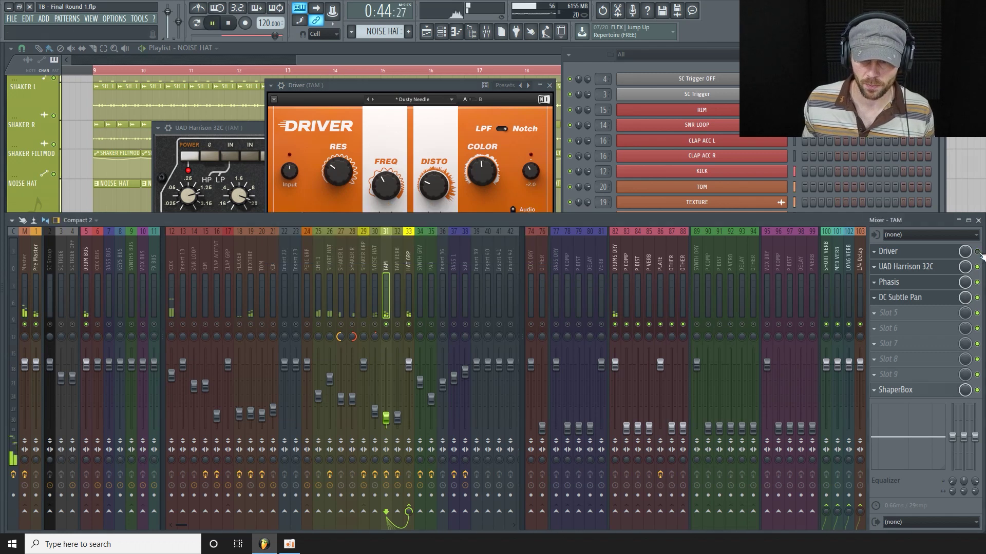
pyautogui.click(977, 253)
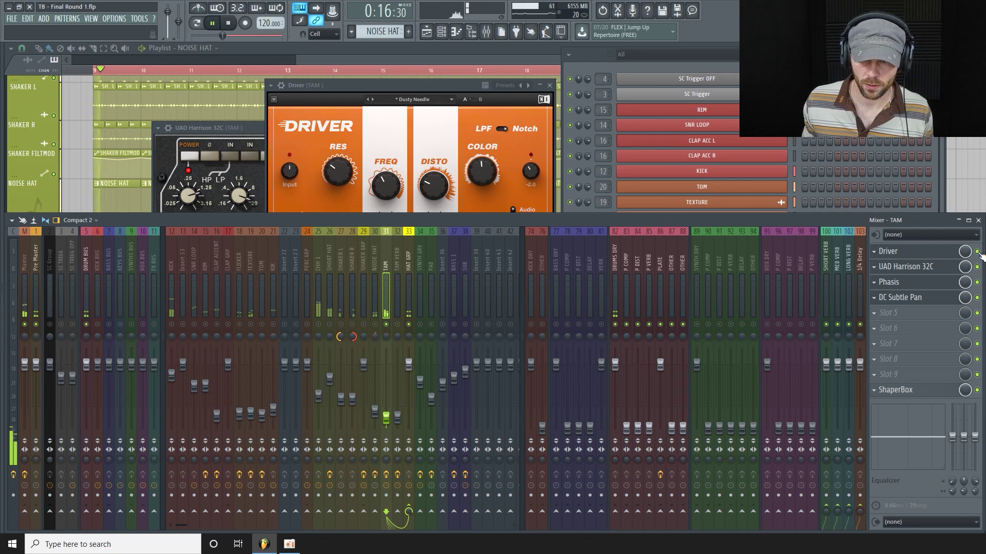
pyautogui.press('space')
# Open the TAM track's UAD Harrison 32C equalizer and audition its effect on the loop using its power switch.
pyautogui.click(947, 280)
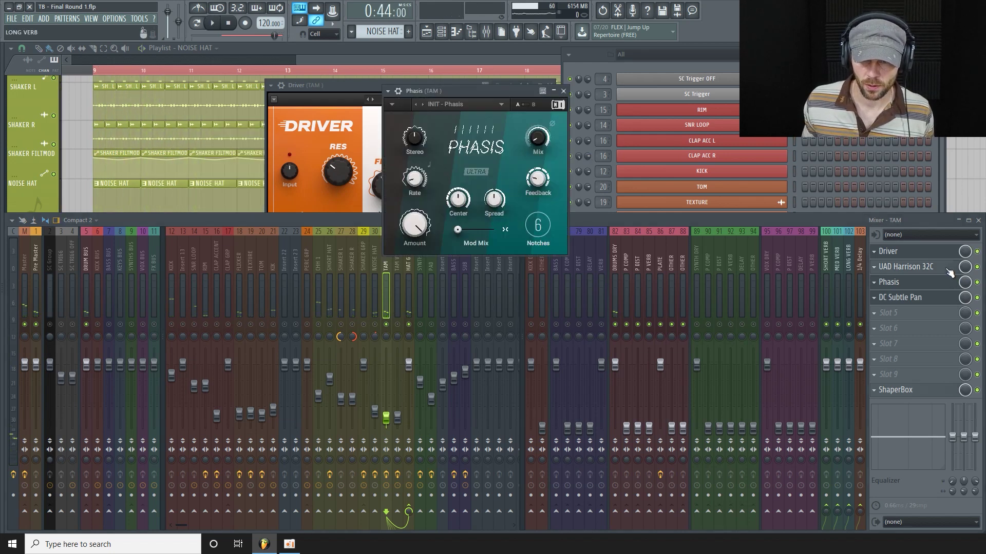
pyautogui.click(949, 271)
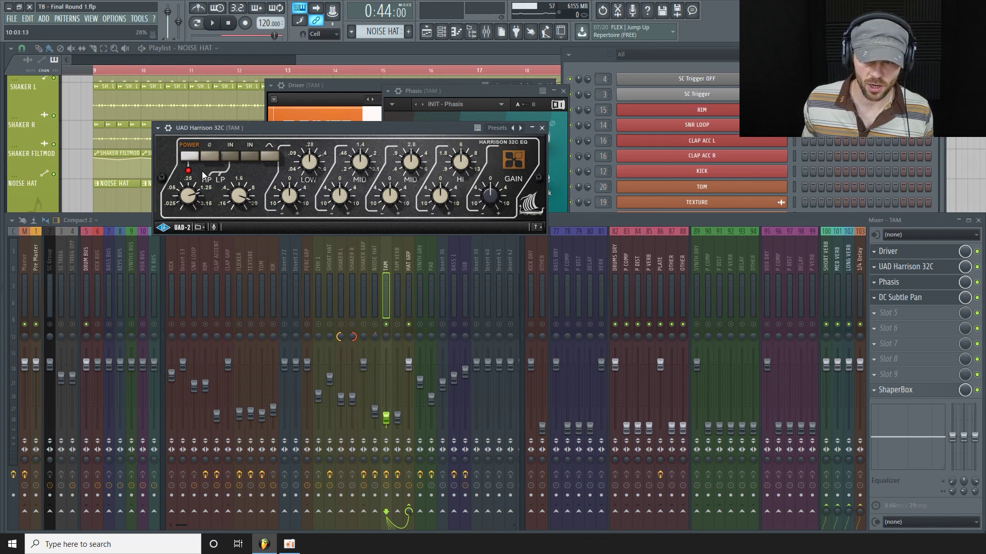
pyautogui.press('space')
pyautogui.click(188, 159)
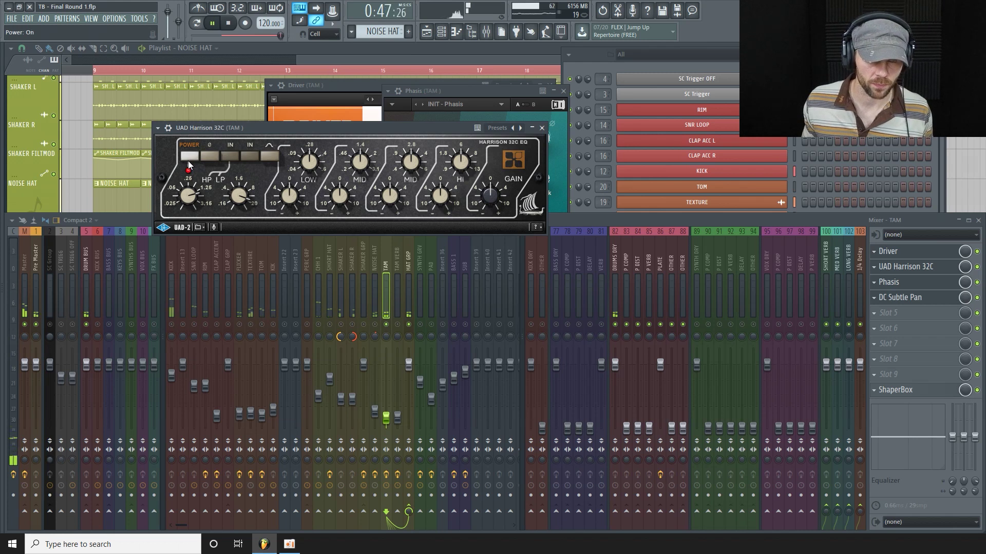
pyautogui.press('space')
# Examine the TAM track's DC Subtle Pan, Phasis and ShaperBox effects, moving the pan window clear of the webcam image.
pyautogui.click(937, 294)
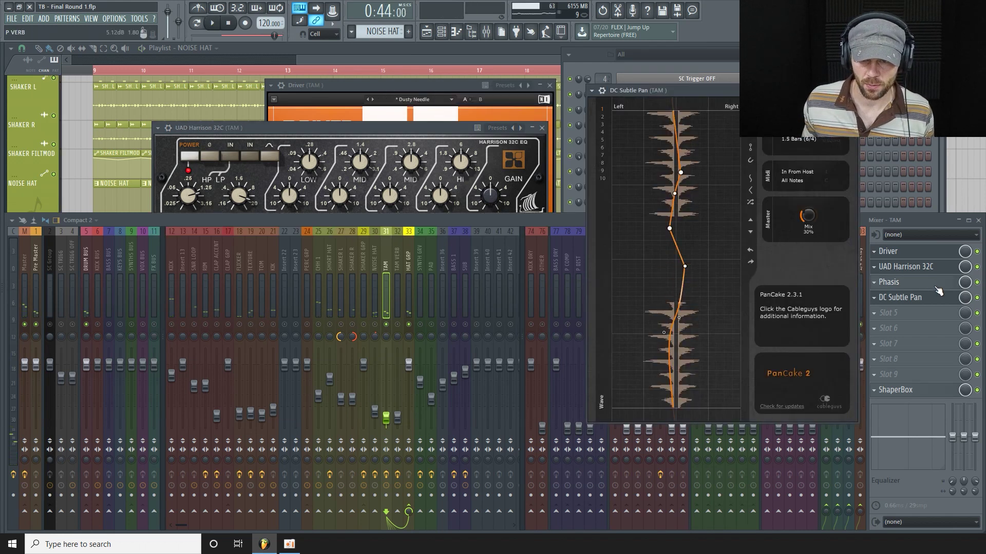
pyautogui.click(937, 283)
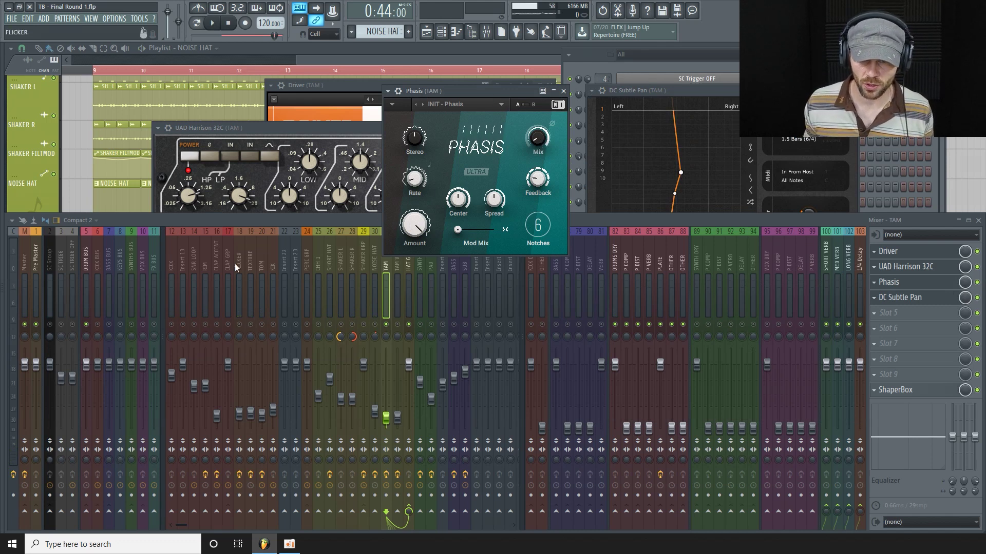
pyautogui.moveTo(732, 91); pyautogui.dragTo(648, 94)
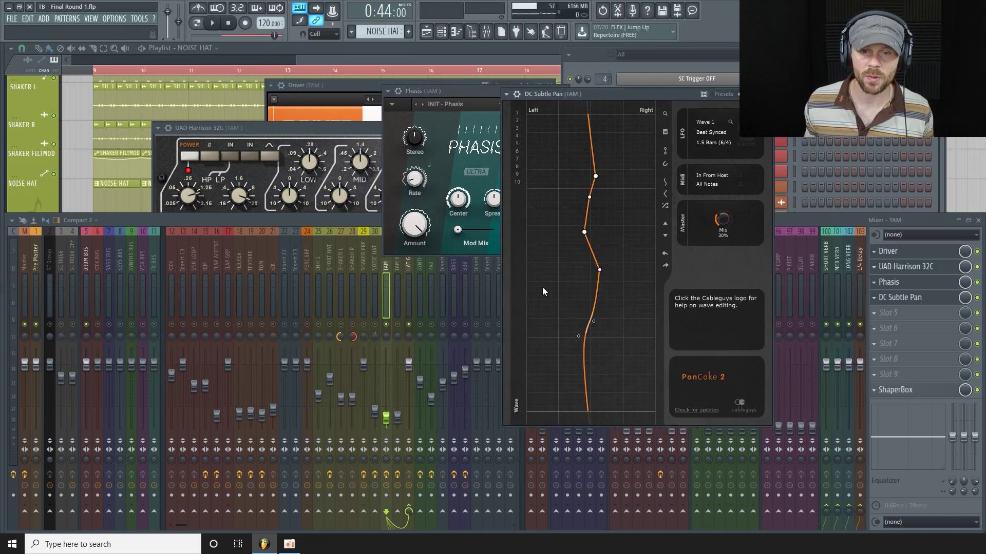
pyautogui.click(935, 393)
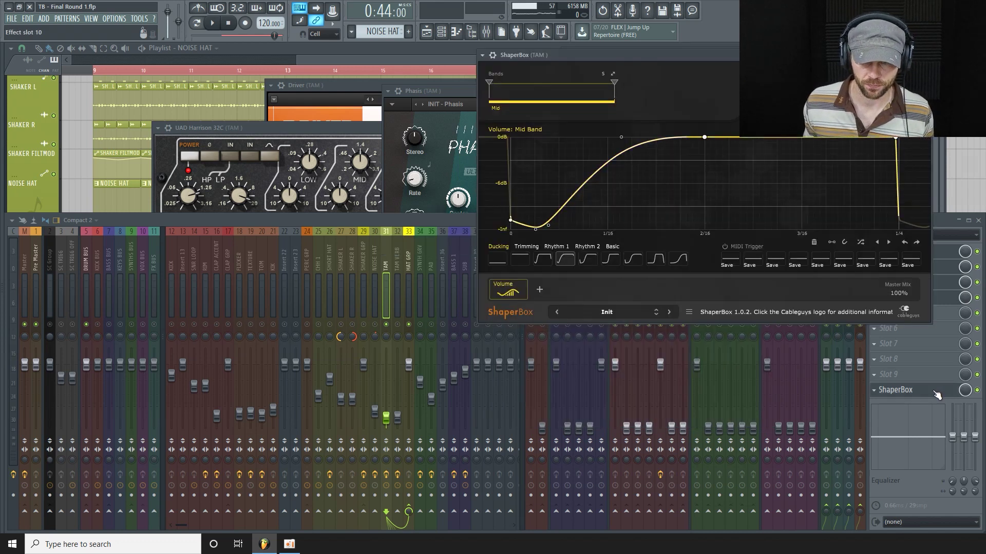
pyautogui.click(936, 393)
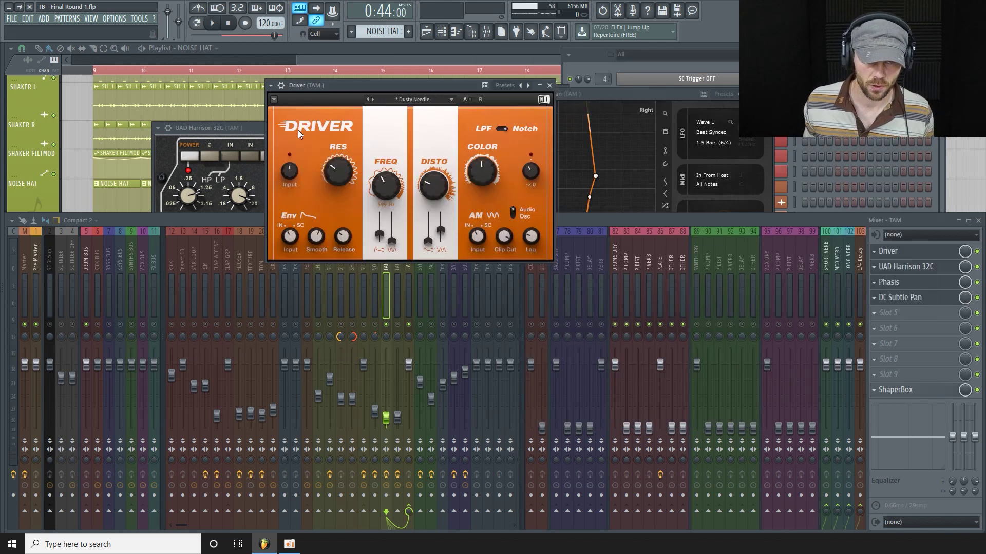
# Return to the playlist and unmute the TAM VERB track.
pyautogui.click(396, 64)
pyautogui.scroll(-1, 27, 301)
pyautogui.moveTo(28, 308); pyautogui.dragTo(28, 307)
pyautogui.scroll(-1, 57, 298)
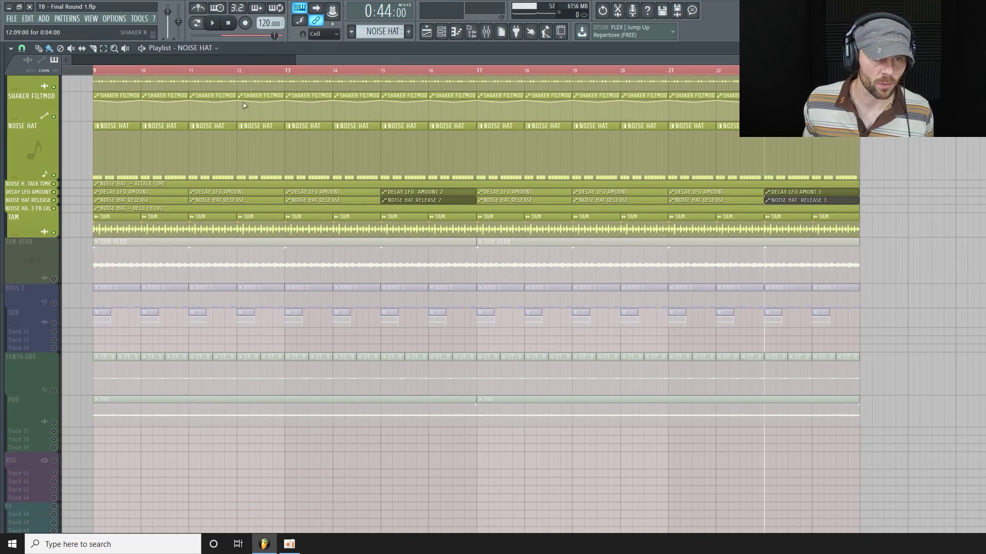
pyautogui.click(55, 279)
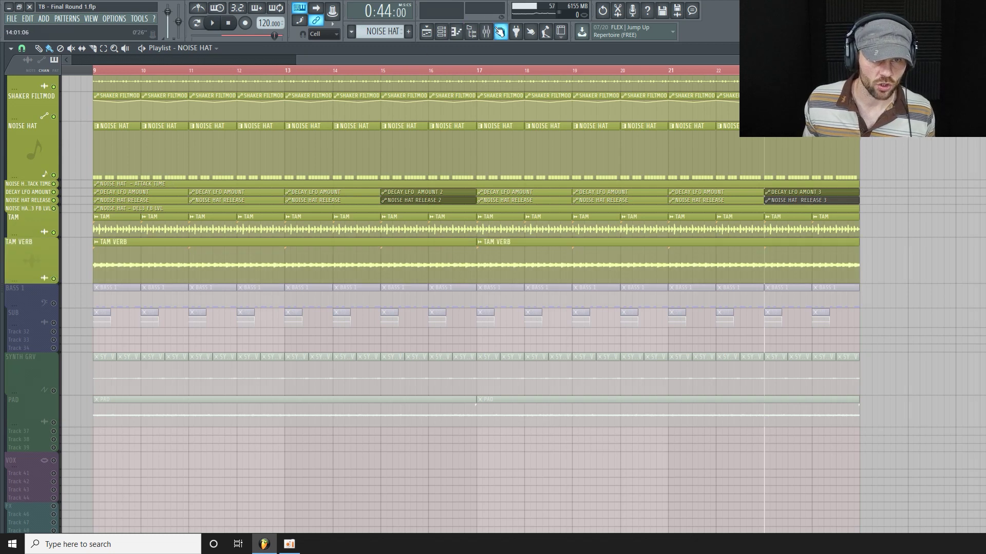
# Solo the TAM VERB mixer track, select it and audition it in the loop.
pyautogui.click(486, 31)
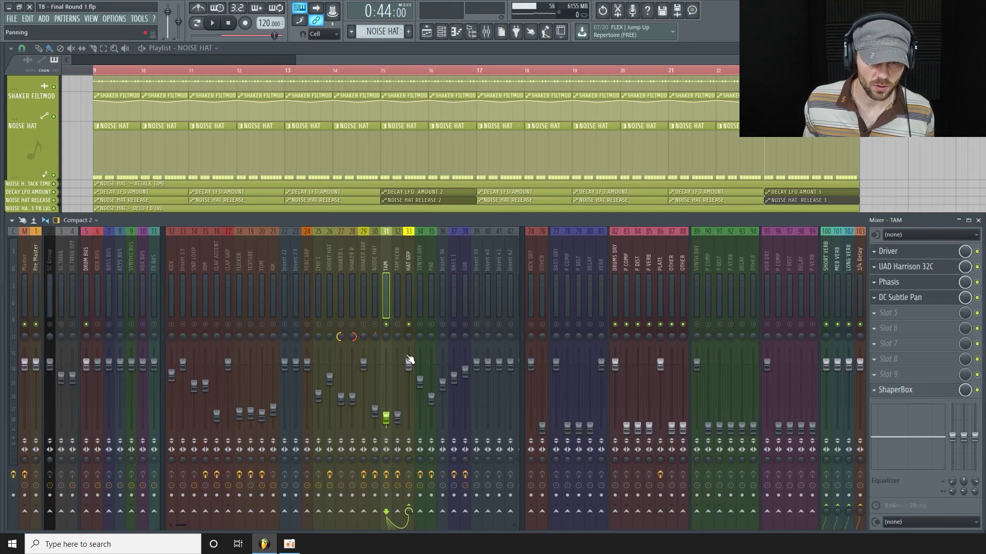
pyautogui.click(401, 329)
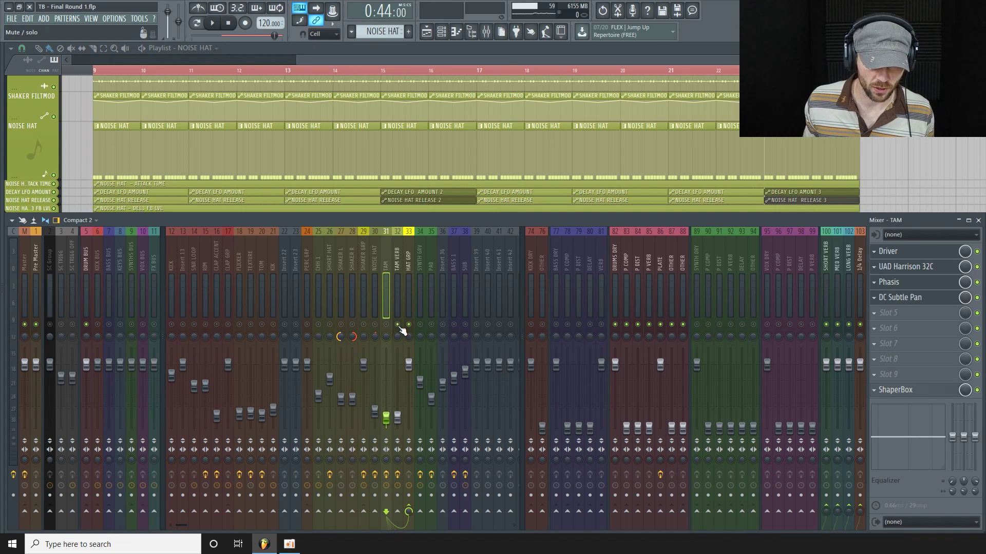
pyautogui.press('space')
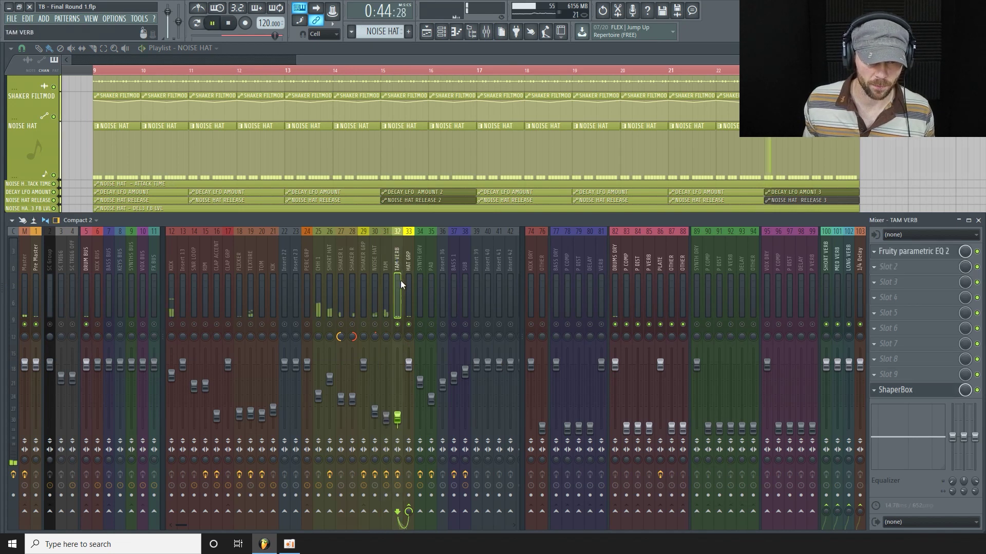
pyautogui.press('space')
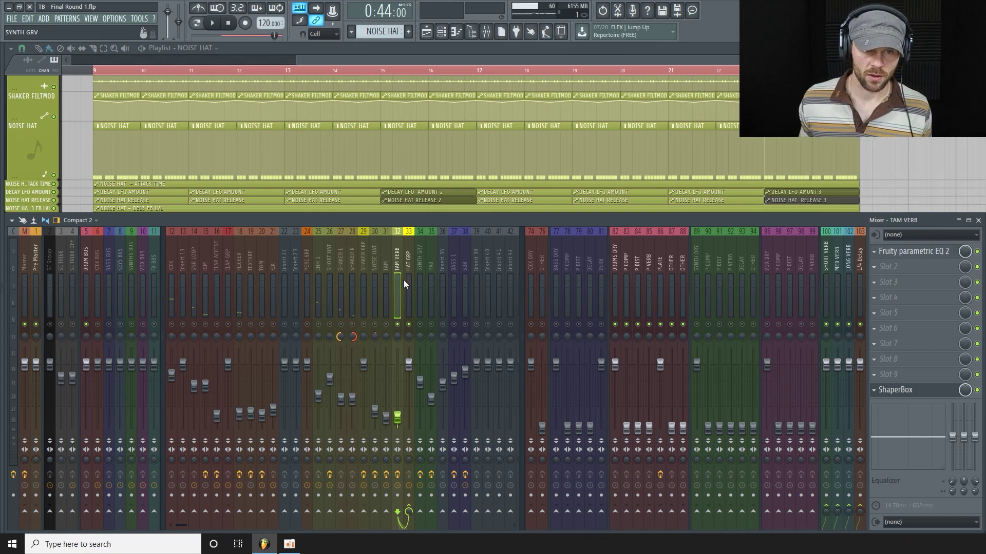
# Bring the TAM VERB clips into view in the playlist and examine the ShaperBox volume curve on its mixer track.
pyautogui.scroll(-3, 400, 174)
pyautogui.scroll(-1, 117, 160)
pyautogui.scroll(1, 164, 132)
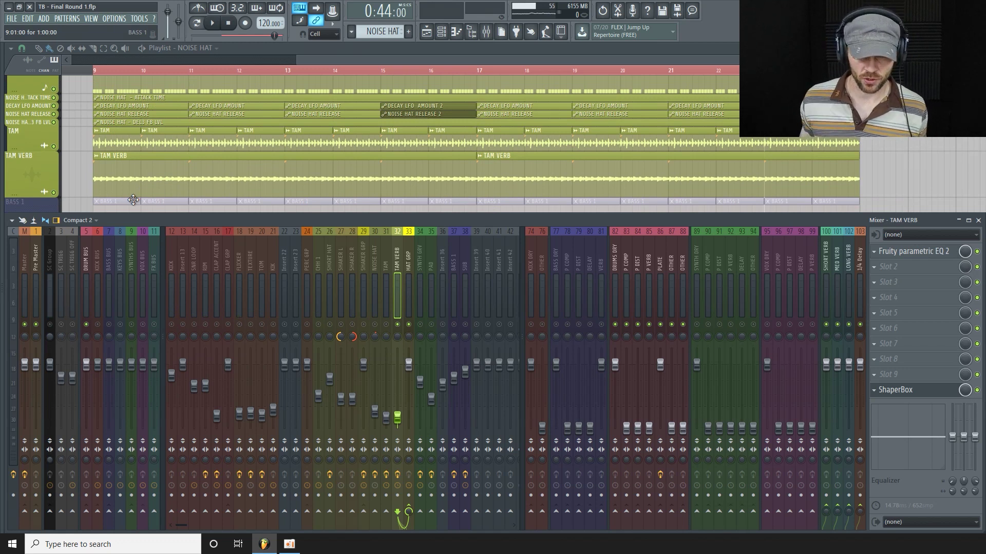
pyautogui.click(937, 394)
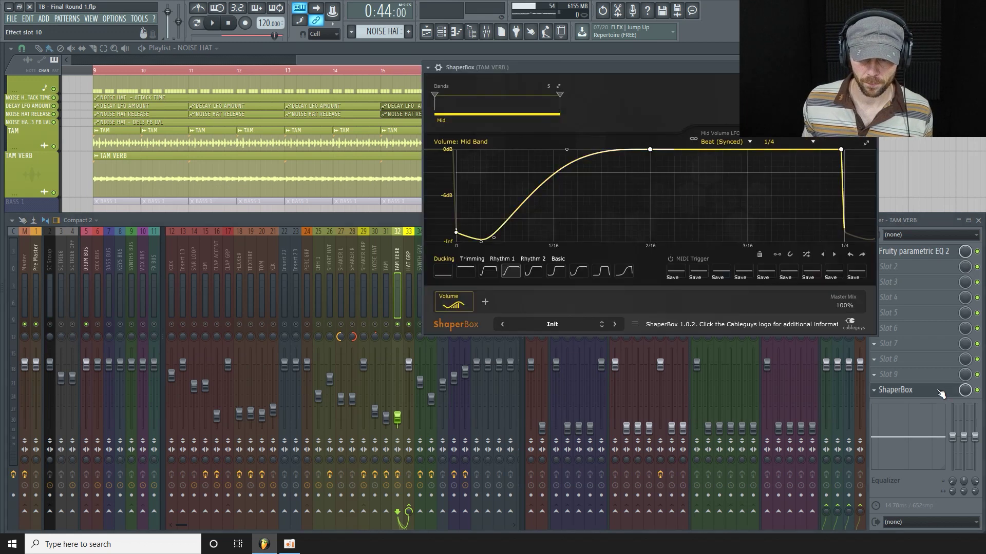
pyautogui.click(938, 392)
# Open Fruity Parametric EQ 2 on the TAM VERB track, audition the loop to examine its curve, and close it.
pyautogui.click(931, 255)
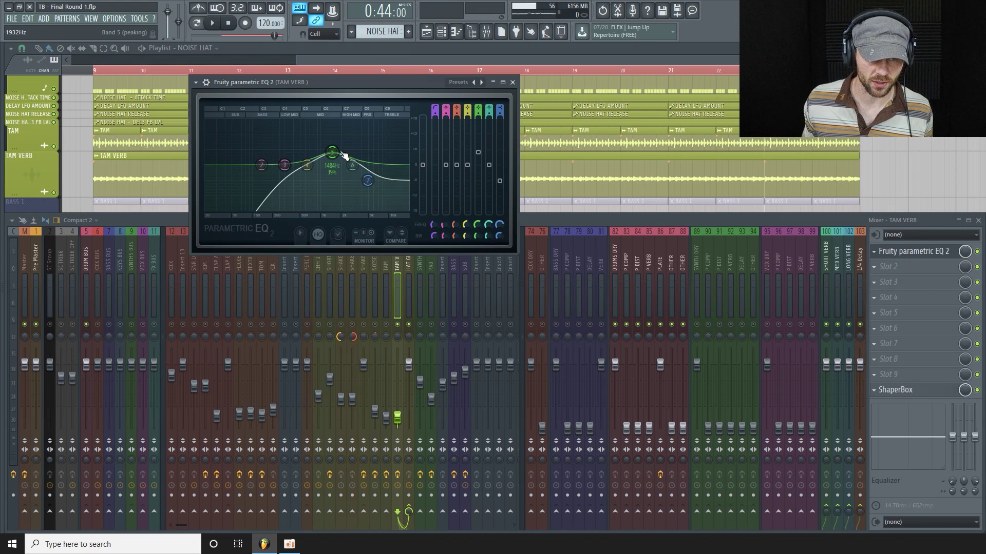
pyautogui.moveTo(370, 81); pyautogui.dragTo(466, 100)
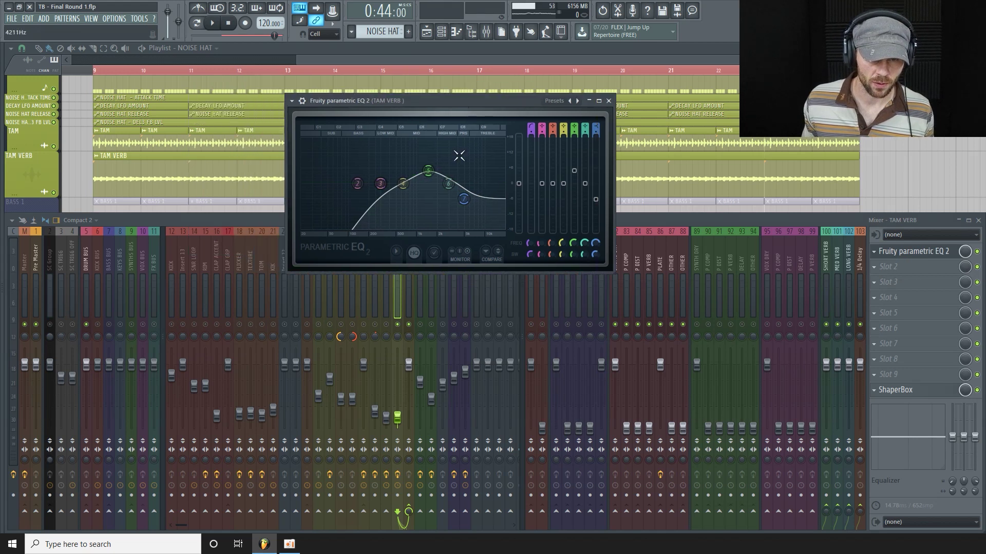
pyautogui.press('space')
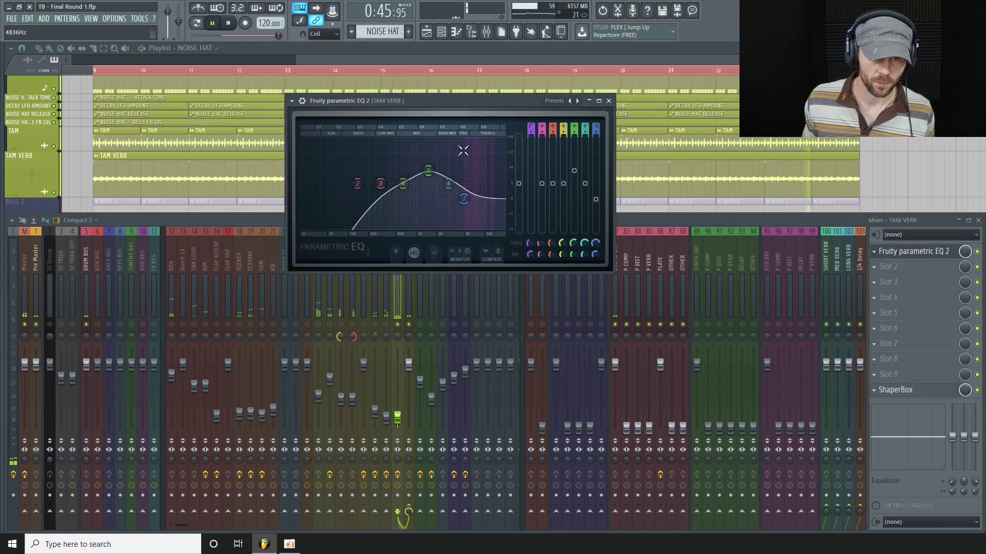
pyautogui.press('space')
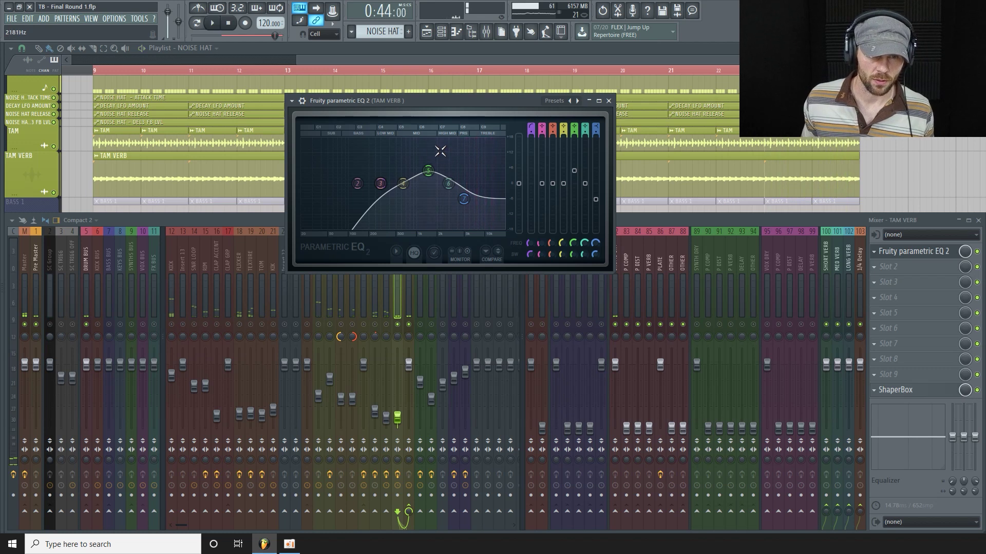
pyautogui.click(609, 101)
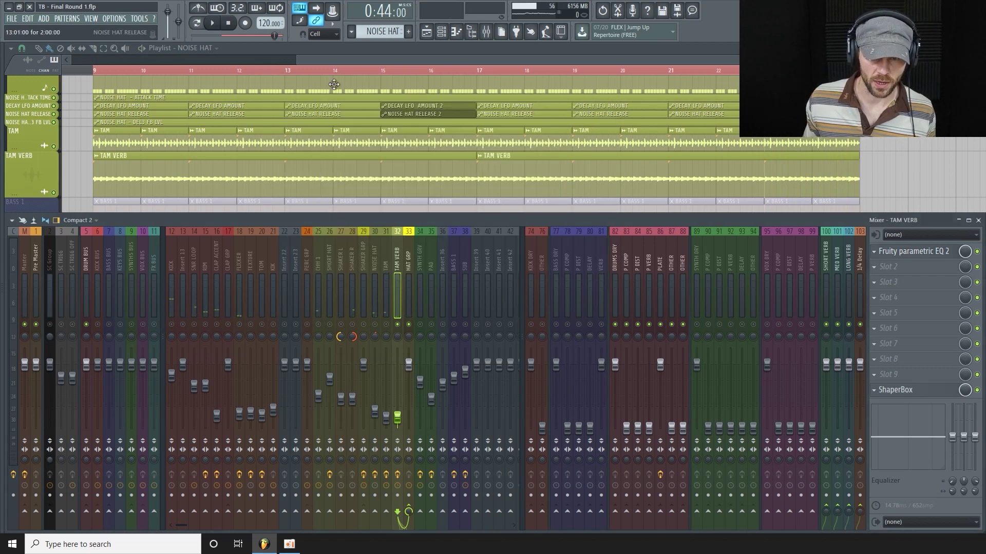
# Play the full mix without any solo, comparing it with the TAM VERB mixer track muted and unmuted, and stop playback.
pyautogui.press('F9')
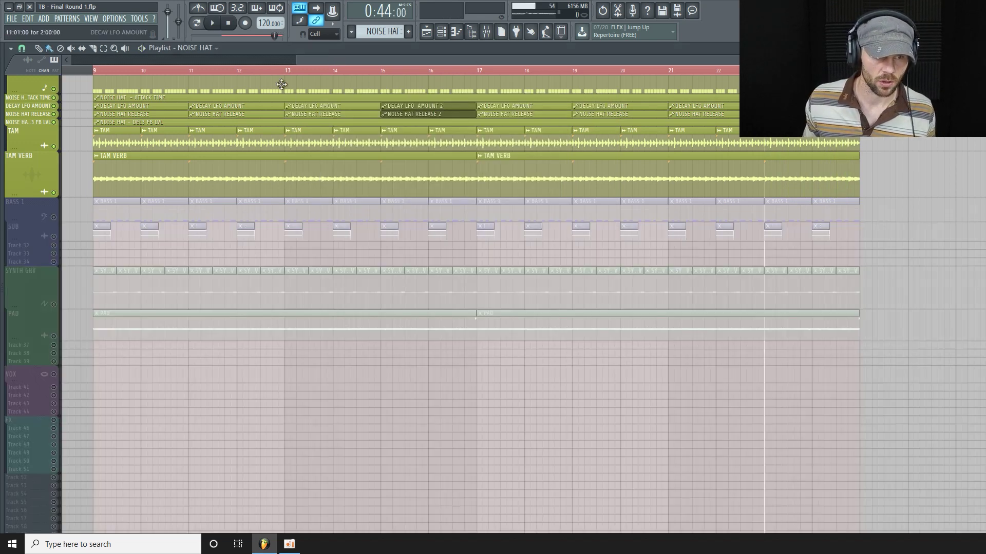
pyautogui.click(487, 32)
pyautogui.press('space')
pyautogui.click(399, 325)
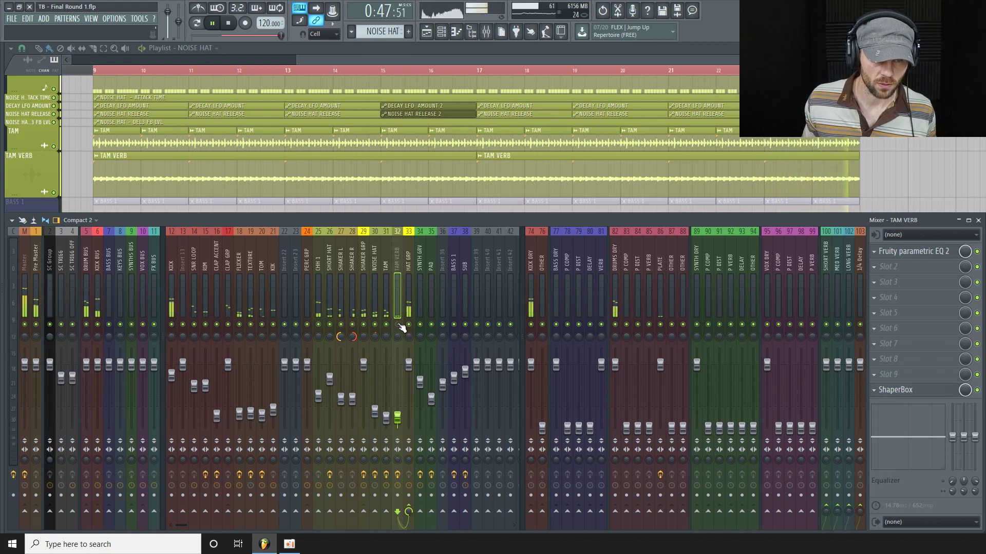
pyautogui.click(399, 326)
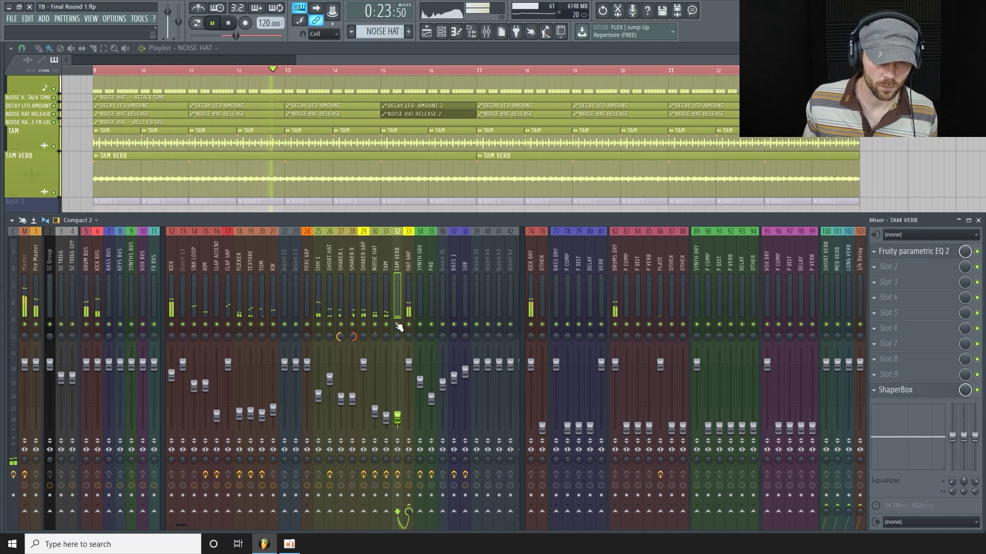
pyautogui.press('space')
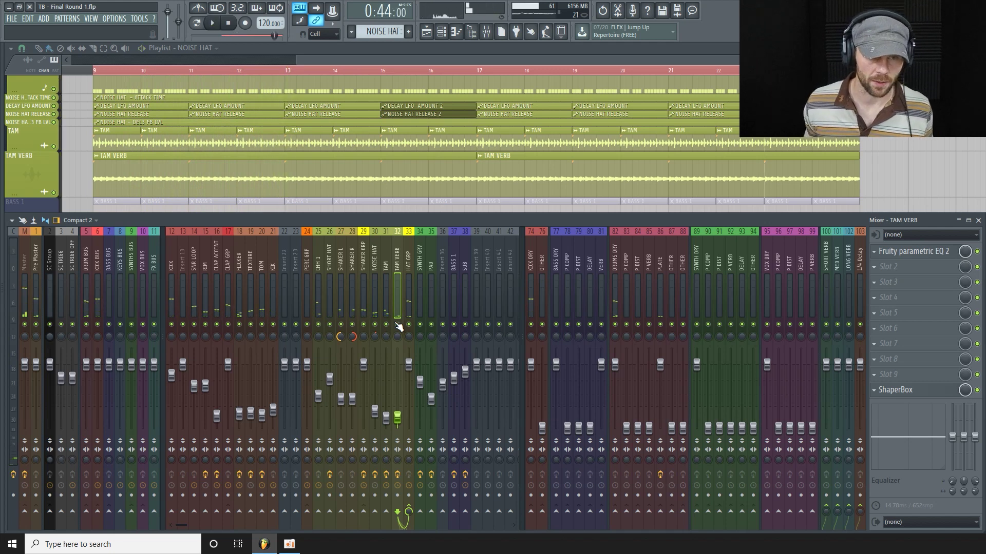
# Unmute and enlarge the BASS 1 playlist track, audition it with the full loop, and show the mixer.
pyautogui.click(345, 57)
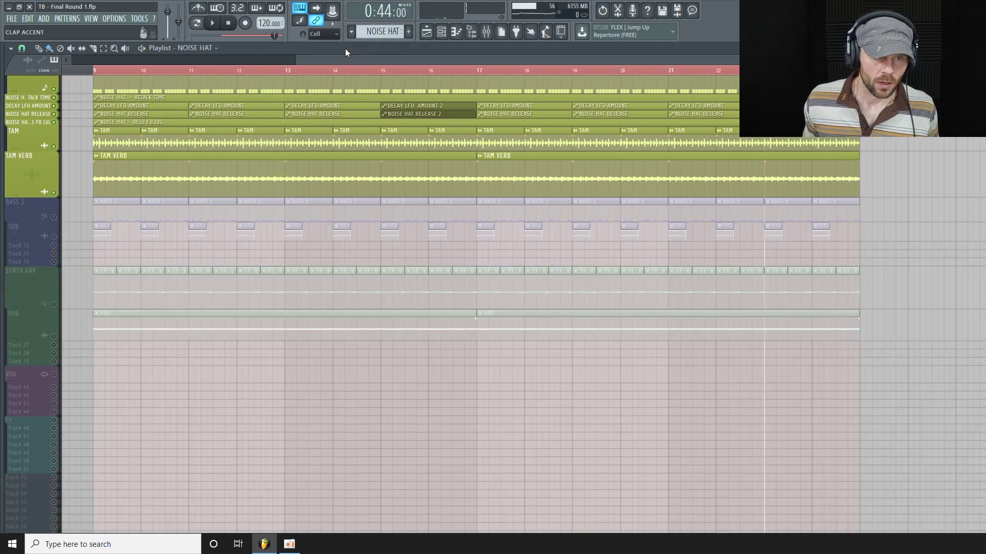
pyautogui.click(25, 214)
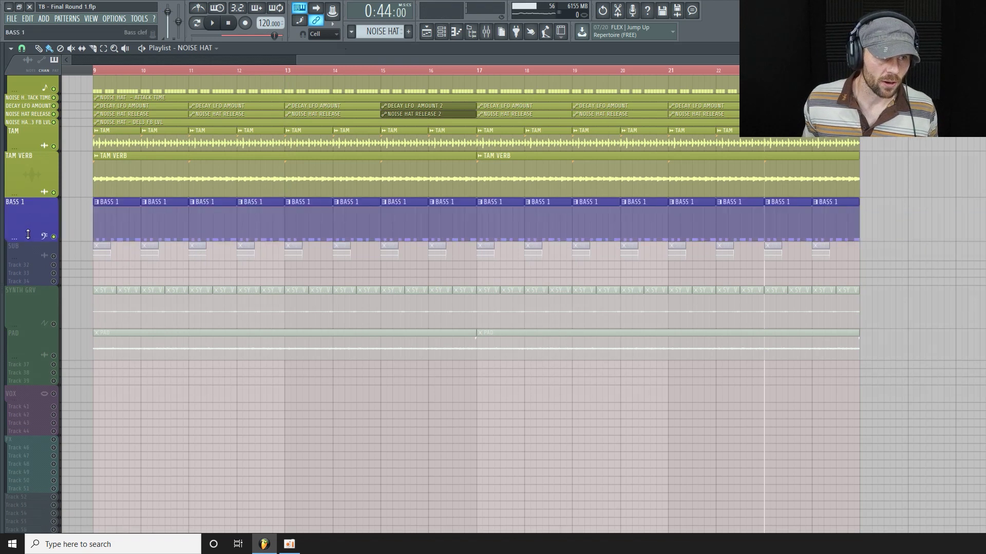
pyautogui.press('space')
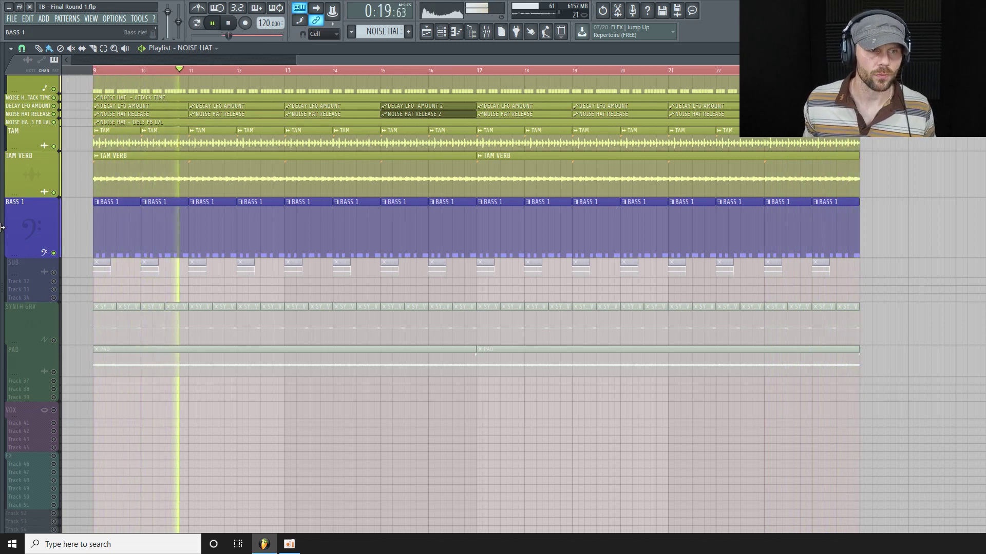
pyautogui.press('space')
pyautogui.click(486, 32)
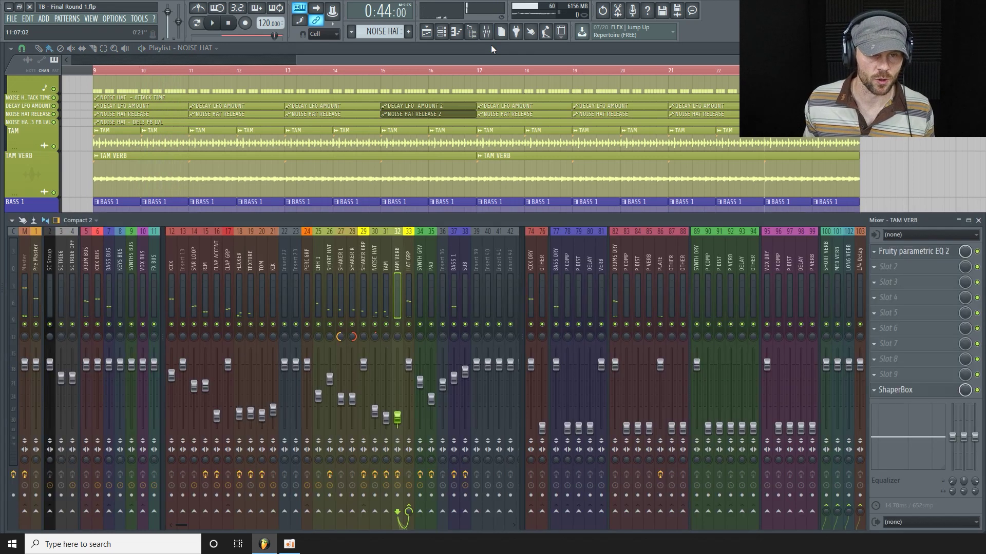
# Select the BASS 1 mixer track and the BASS 1 pattern, and examine the pattern's notes in the piano roll.
pyautogui.click(455, 267)
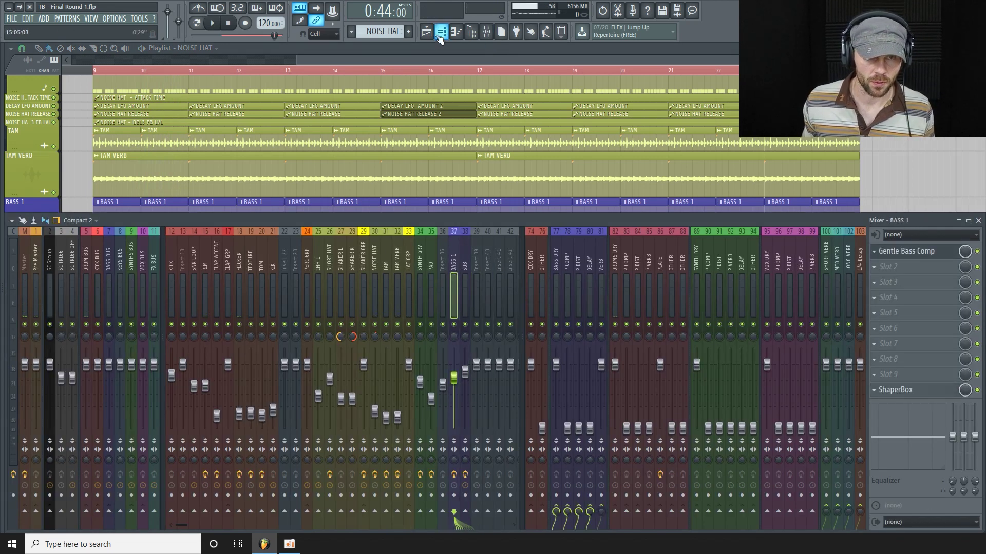
pyautogui.moveTo(379, 32)
pyautogui.mouseDown()
pyautogui.moveTo(379, 20)
pyautogui.moveTo(379, 35)
pyautogui.mouseUp()
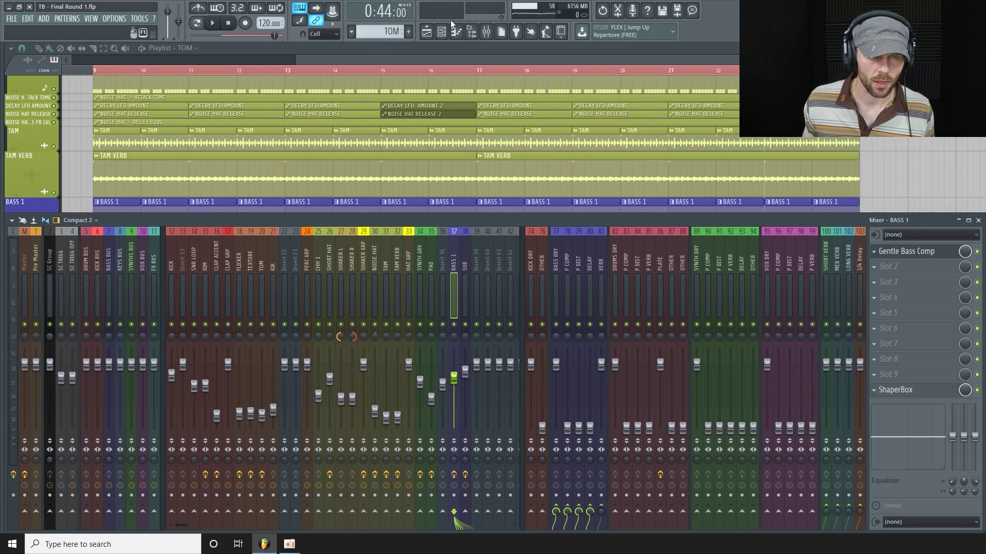
pyautogui.click(441, 32)
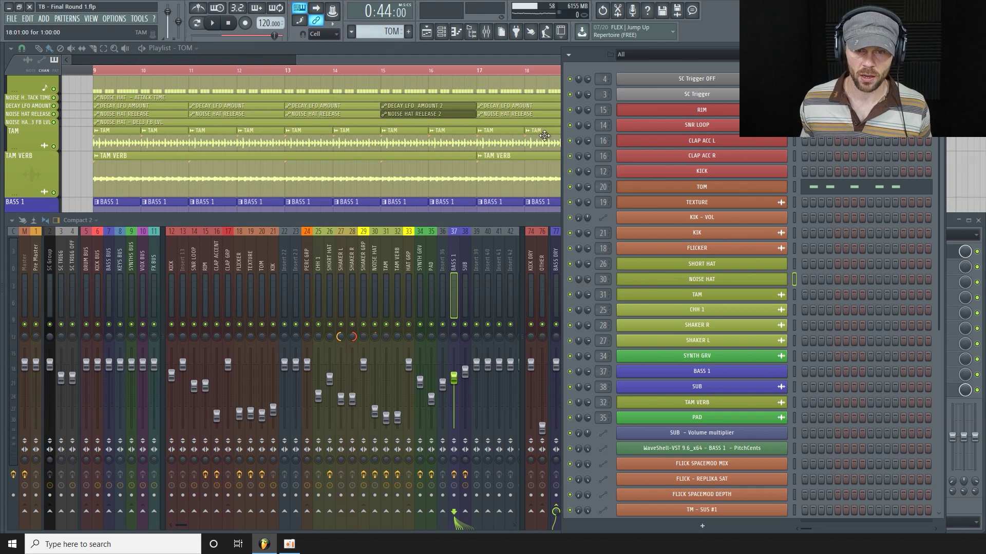
pyautogui.moveTo(395, 31); pyautogui.dragTo(396, 25)
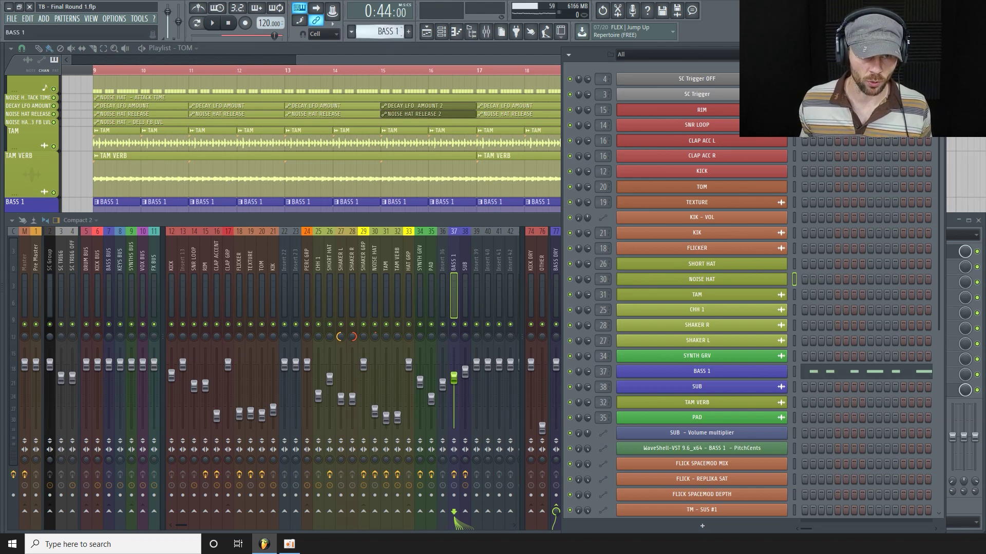
pyautogui.rightClick(763, 370)
pyautogui.click(772, 380)
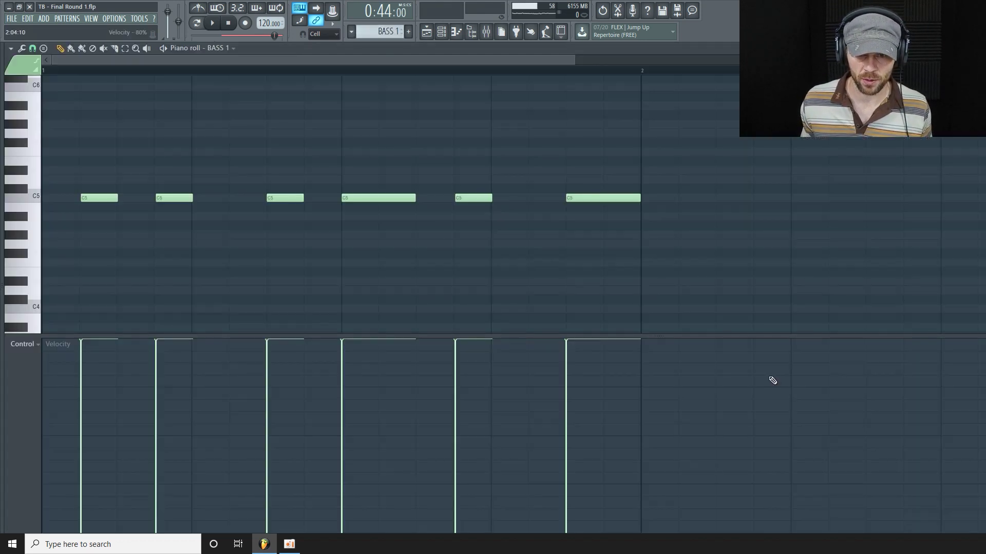
pyautogui.moveTo(573, 60); pyautogui.dragTo(725, 61)
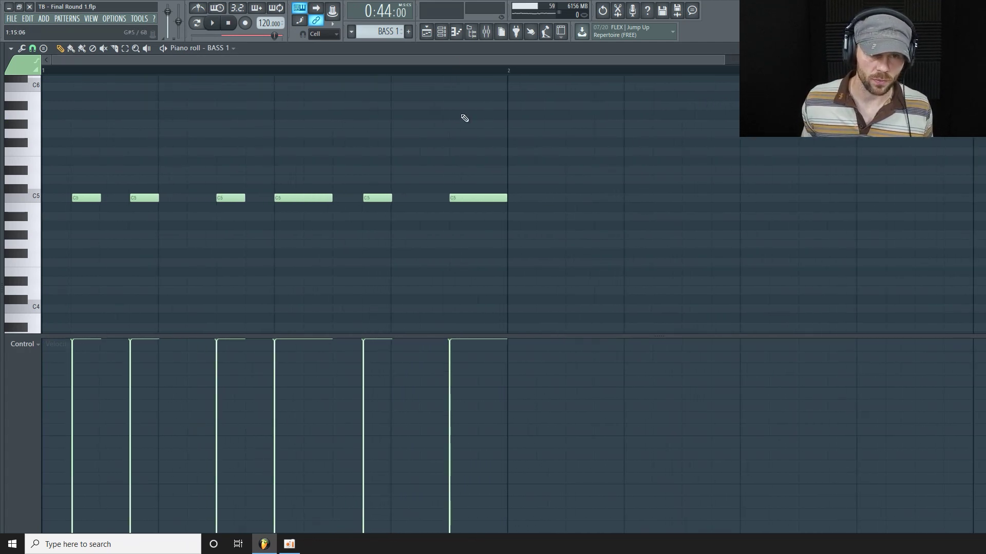
pyautogui.click(442, 36)
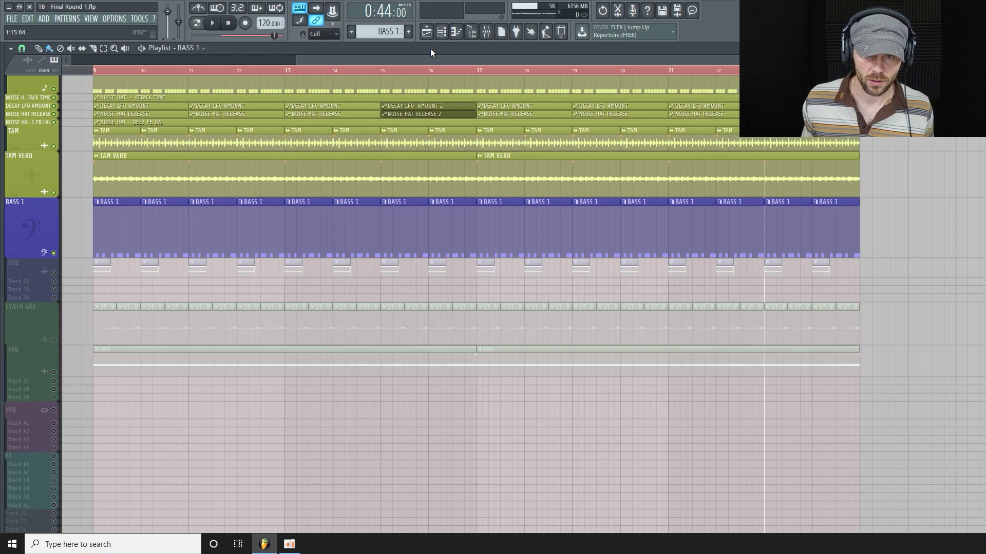
# Show the mixer and inspect the Gentle Bass Comp and ShaperBox effect slots on the BASS 1 track.
pyautogui.click(486, 32)
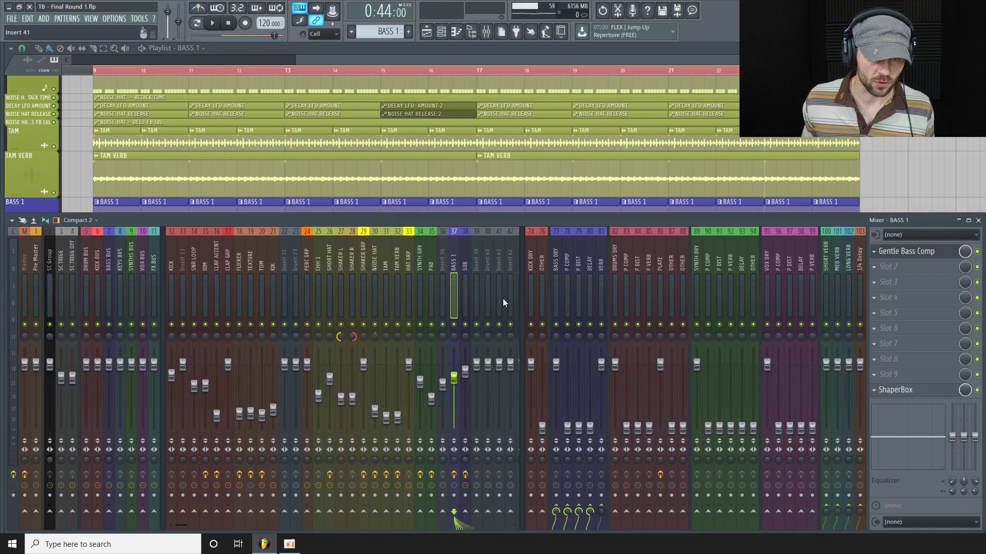
pyautogui.click(947, 258)
pyautogui.click(946, 259)
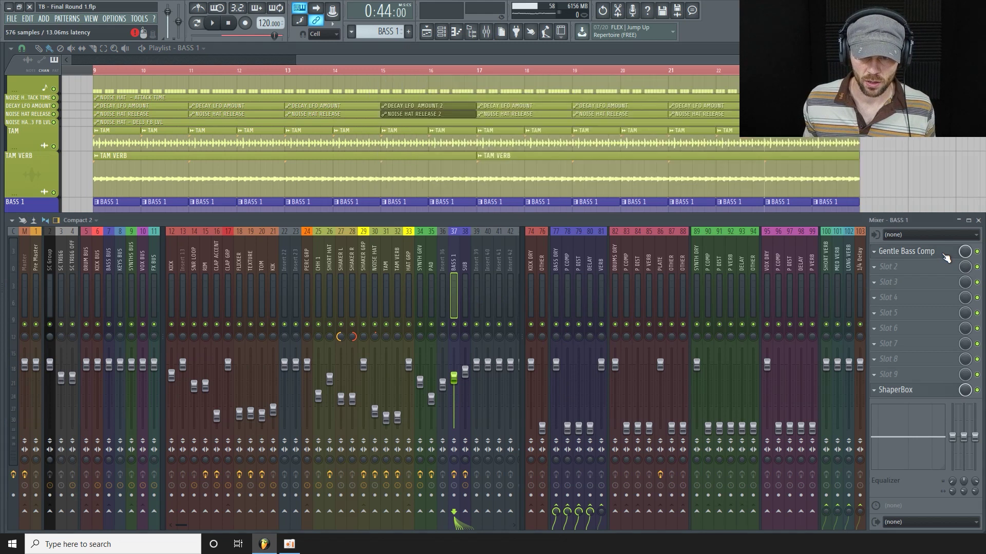
pyautogui.click(936, 397)
pyautogui.click(920, 390)
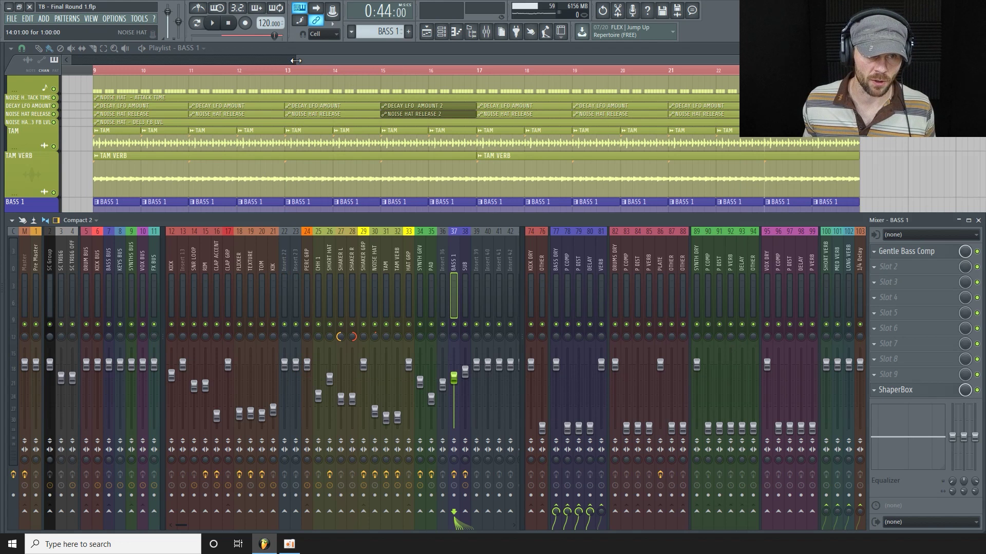
# Play the loop with Gentle Bass Comp open on the BASS 1 track to watch its compression, and stop playback.
pyautogui.press('F9')
pyautogui.press('space')
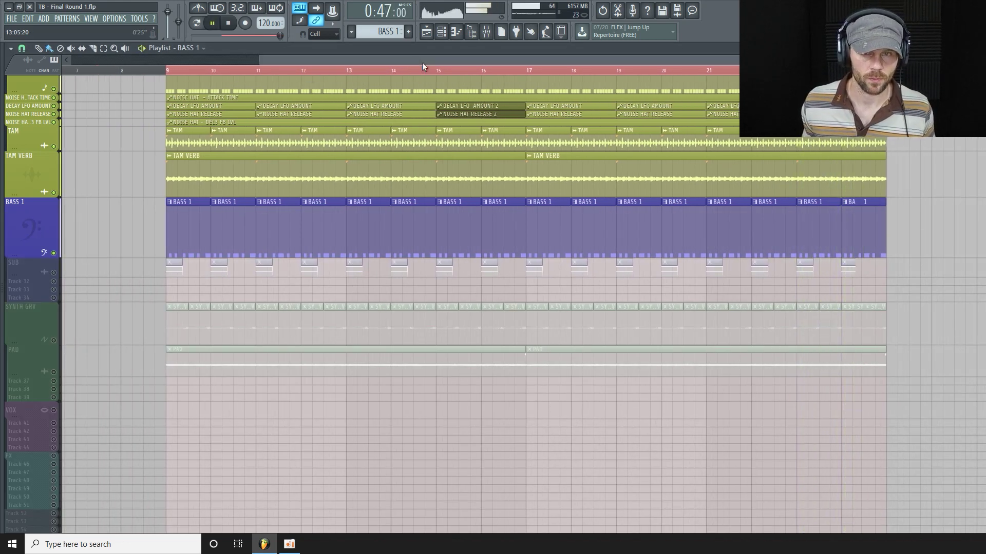
pyautogui.click(487, 32)
pyautogui.click(919, 251)
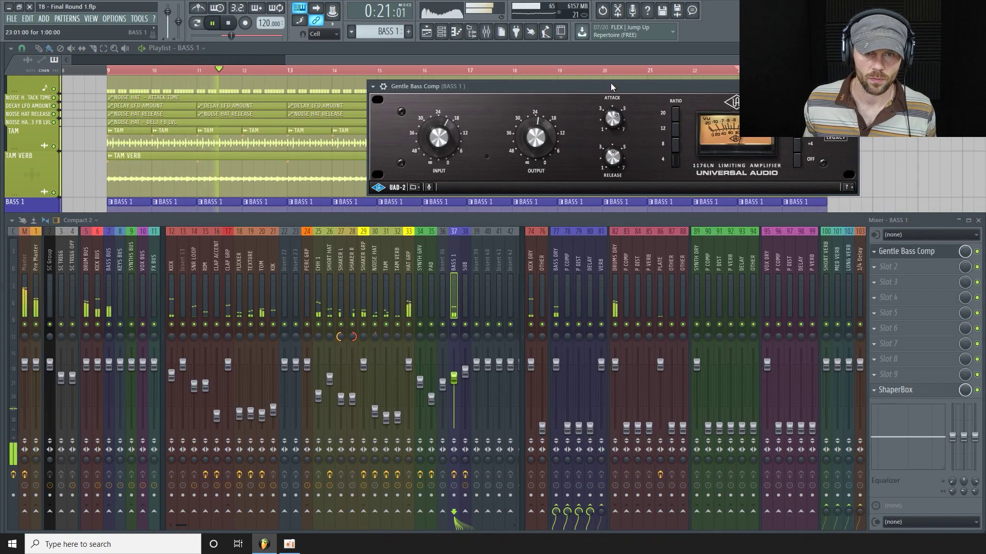
pyautogui.moveTo(611, 85); pyautogui.dragTo(598, 101)
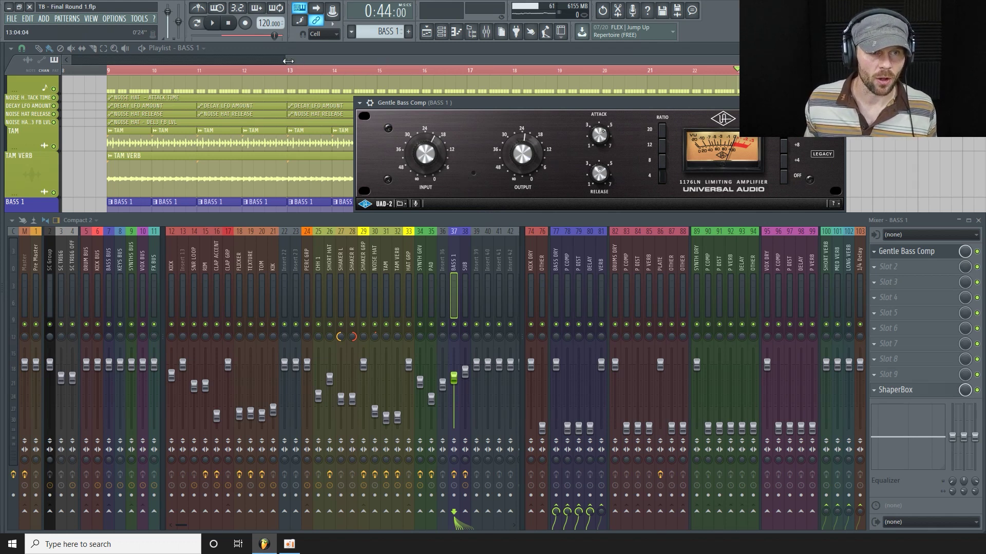
# Return to the playlist, unmute the SUB track below BASS 1, and enlarge it.
pyautogui.click(307, 63)
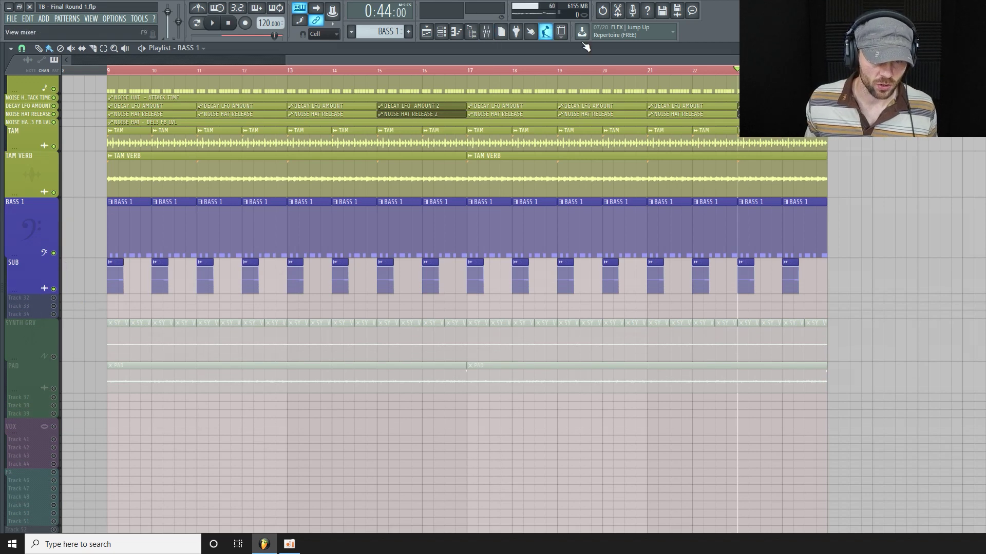
pyautogui.scroll(2, 97, 249)
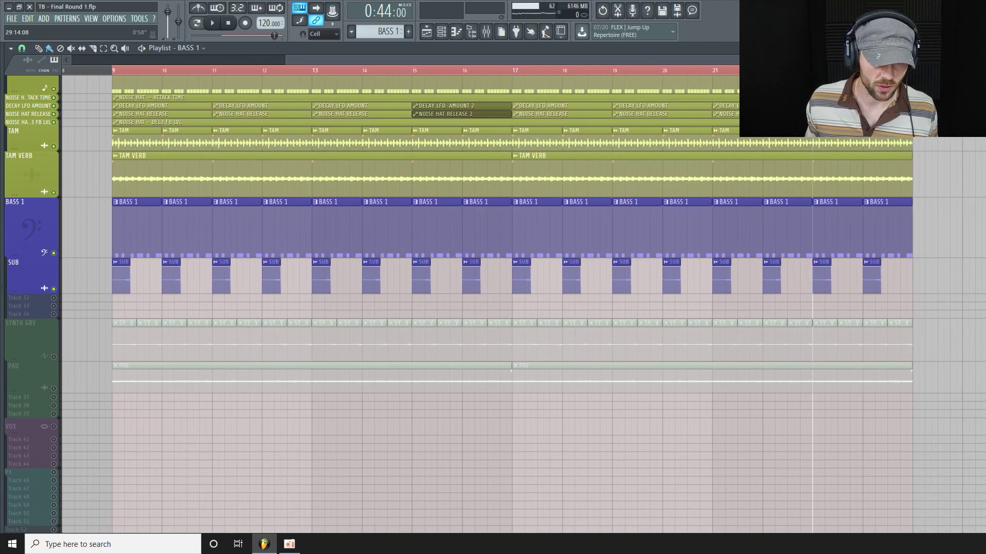
pyautogui.moveTo(24, 288); pyautogui.dragTo(25, 332)
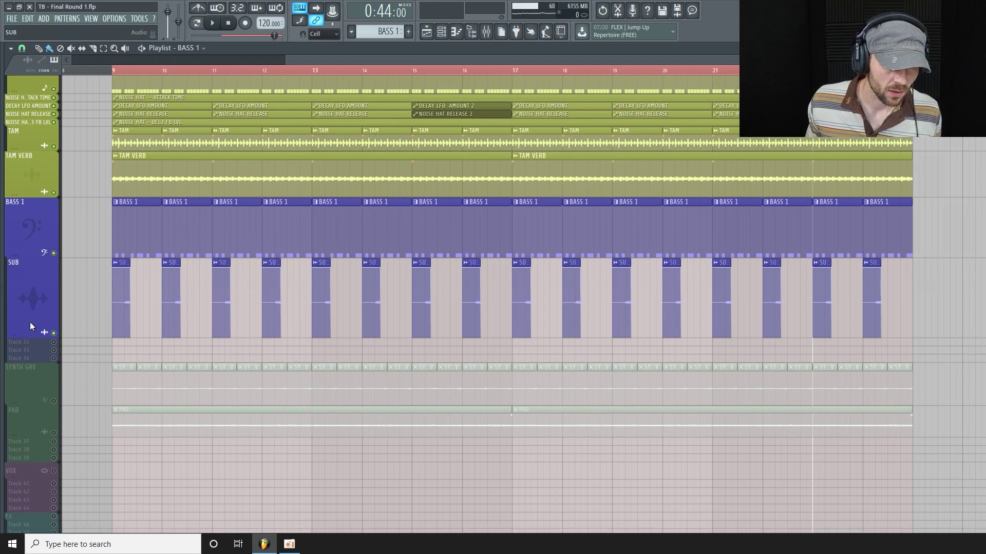
# Open the SUB channel's sample settings from the channel rack, examine them, and close all windows over the playlist.
pyautogui.click(441, 31)
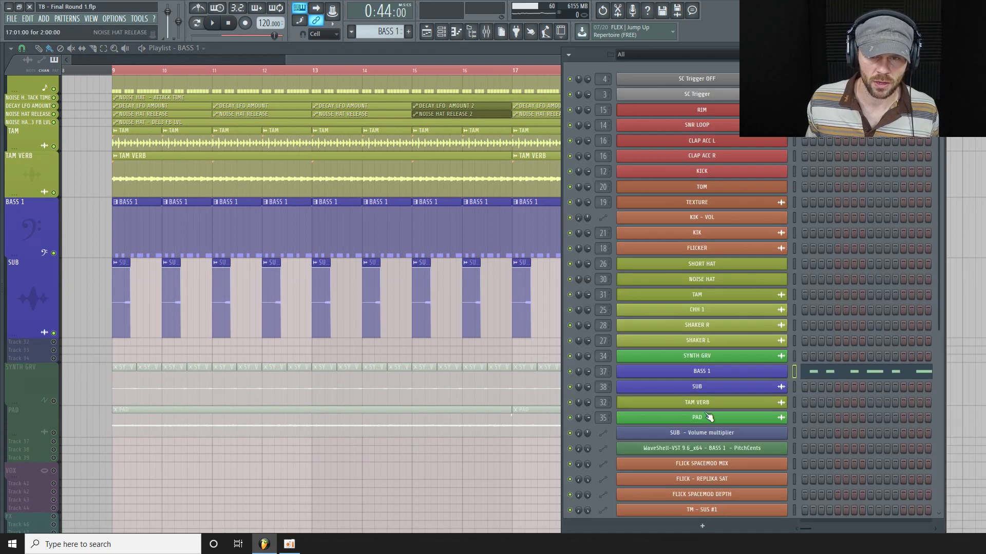
pyautogui.click(727, 391)
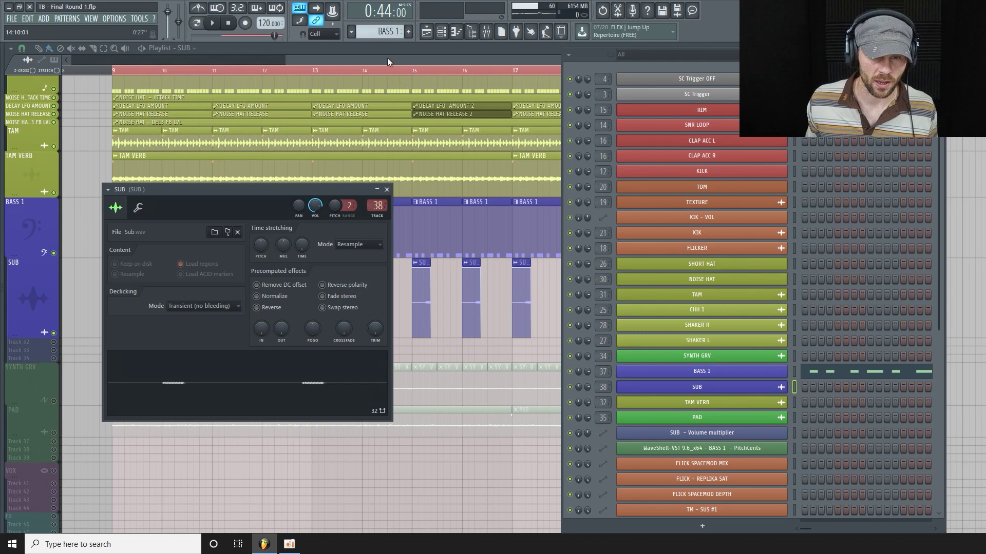
pyautogui.press('F12')
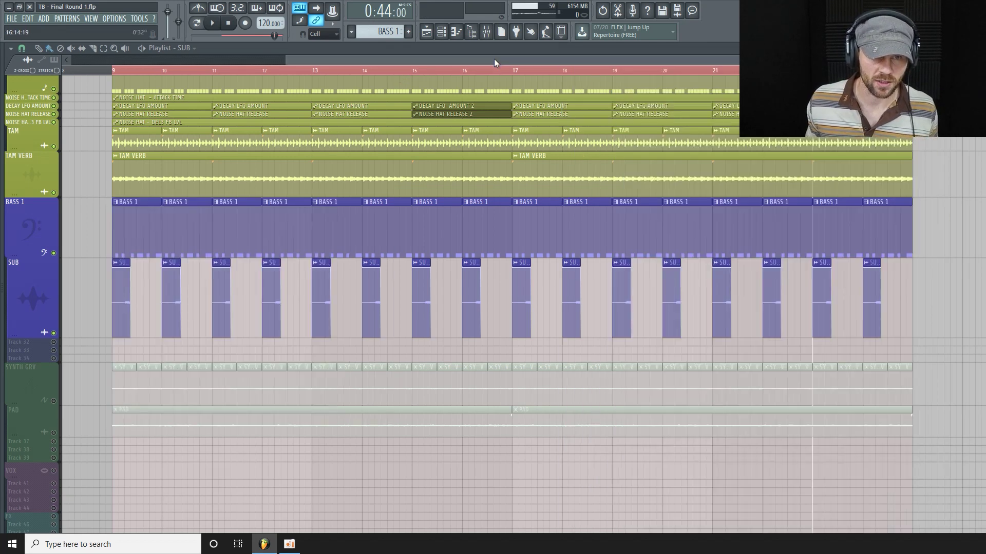
# Examine how the SUB clips line up with the BASS 1 notes from bar 9, and reduce the SUB track's height.
pyautogui.moveTo(969, 60); pyautogui.dragTo(442, 95)
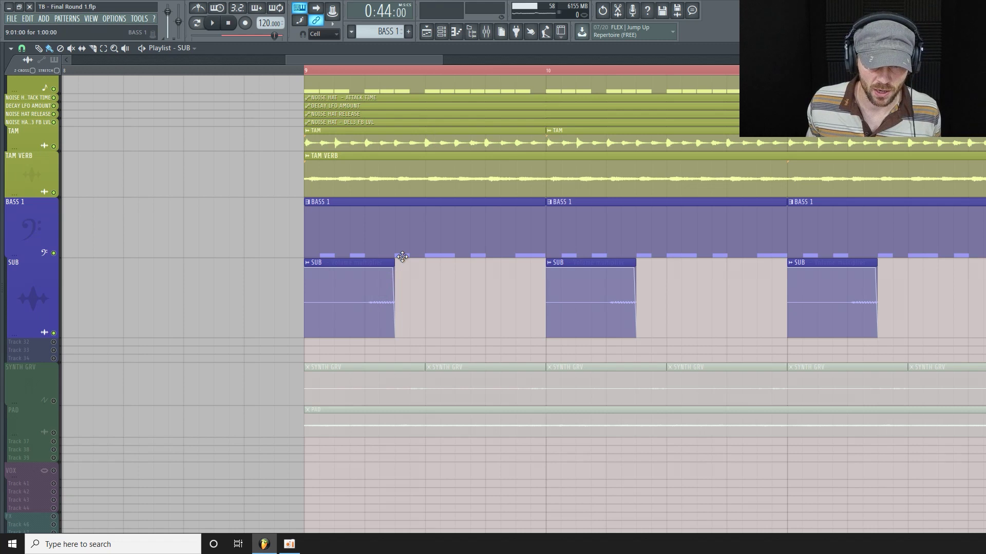
pyautogui.moveTo(442, 59); pyautogui.dragTo(969, 167)
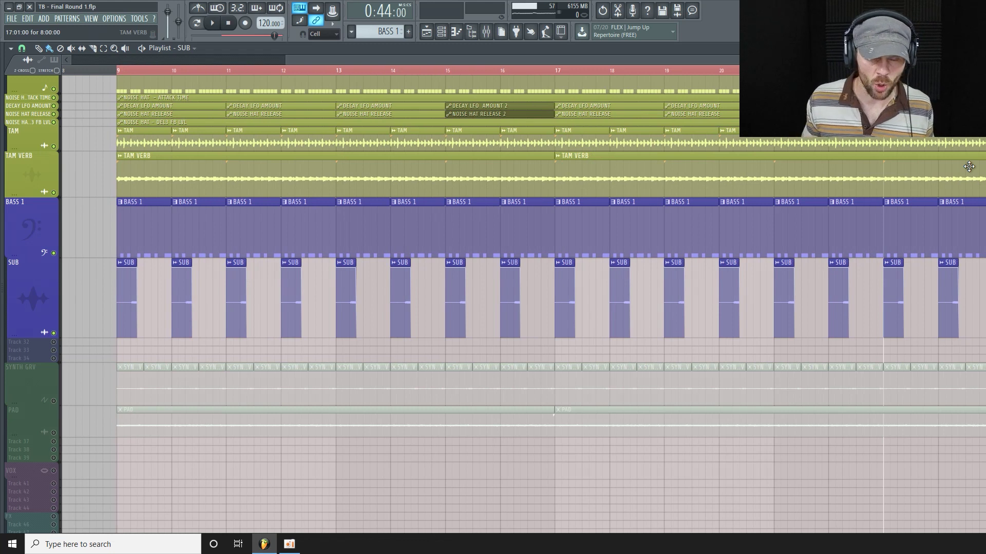
pyautogui.moveTo(28, 338); pyautogui.dragTo(29, 311)
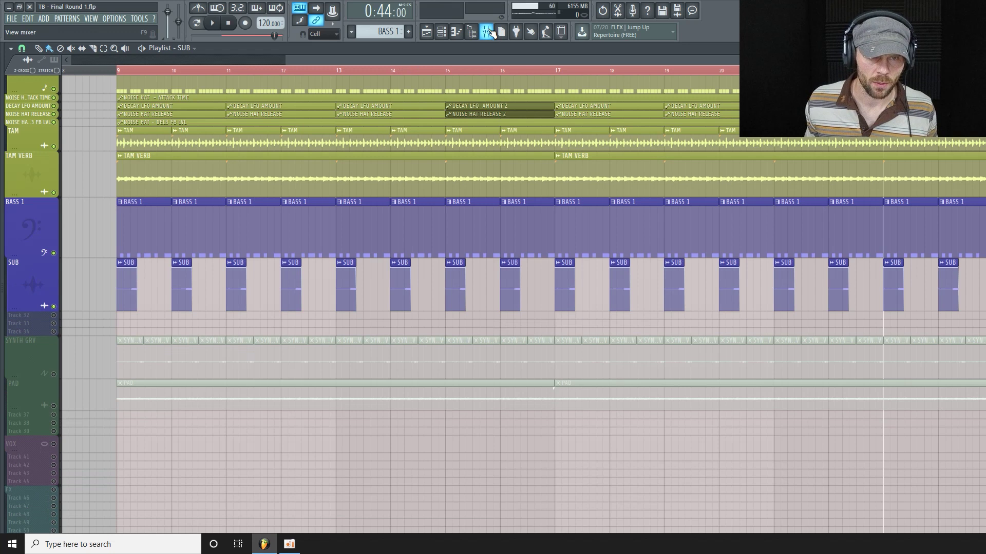
# Solo the SUB, BASS 1 and KICK mixer tracks, enable KICK BUS, and audition them together with the SUB clips in view.
pyautogui.scroll(2, 489, 136)
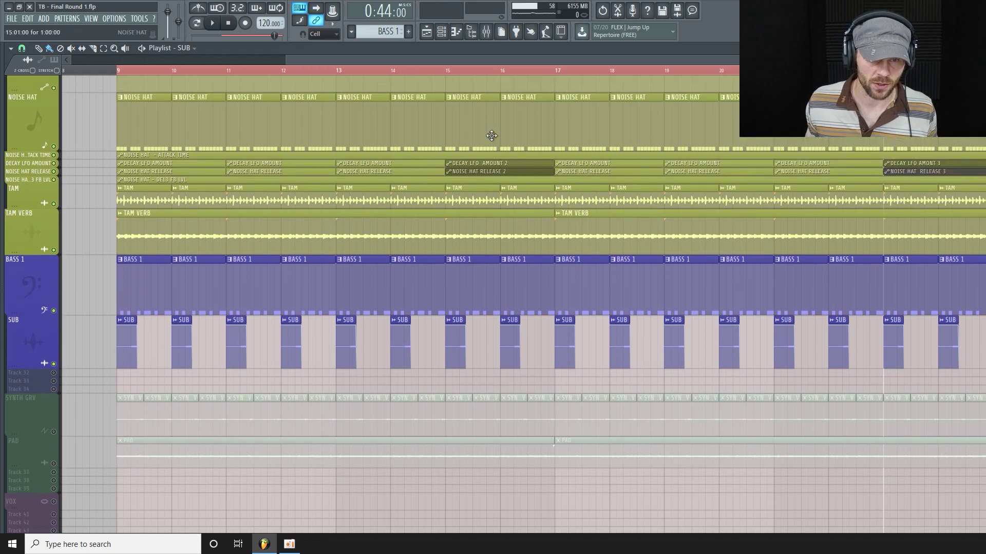
pyautogui.click(486, 32)
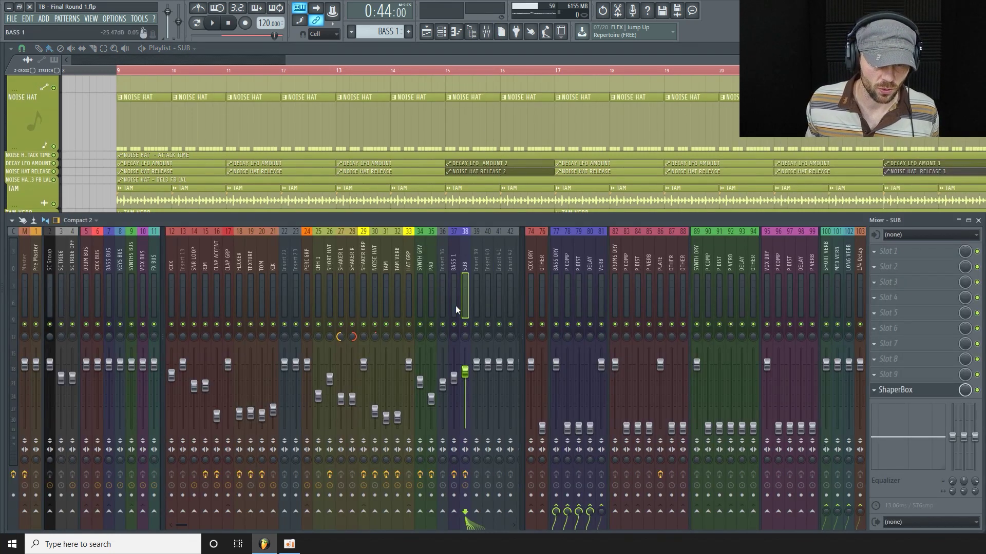
pyautogui.rightClick(467, 327)
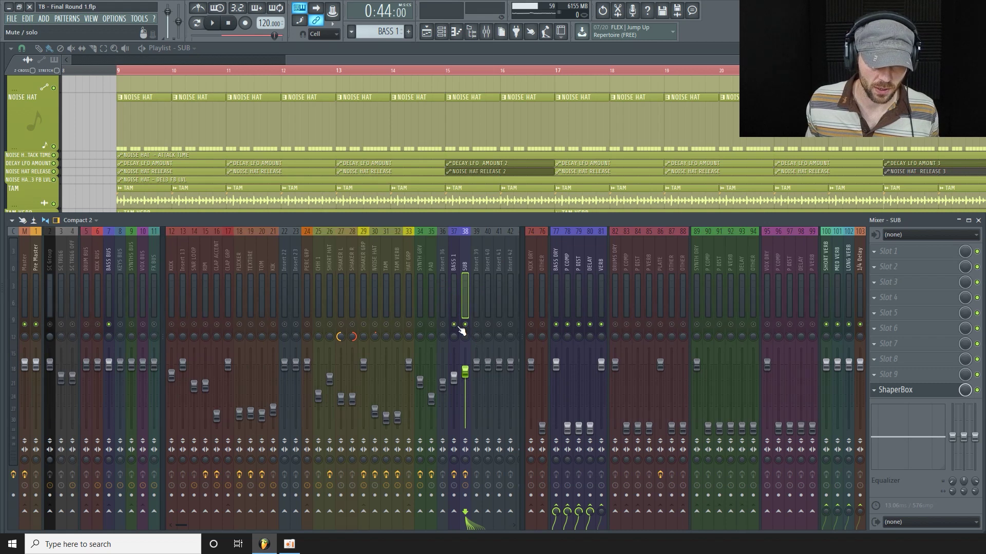
pyautogui.moveTo(171, 325); pyautogui.dragTo(183, 325)
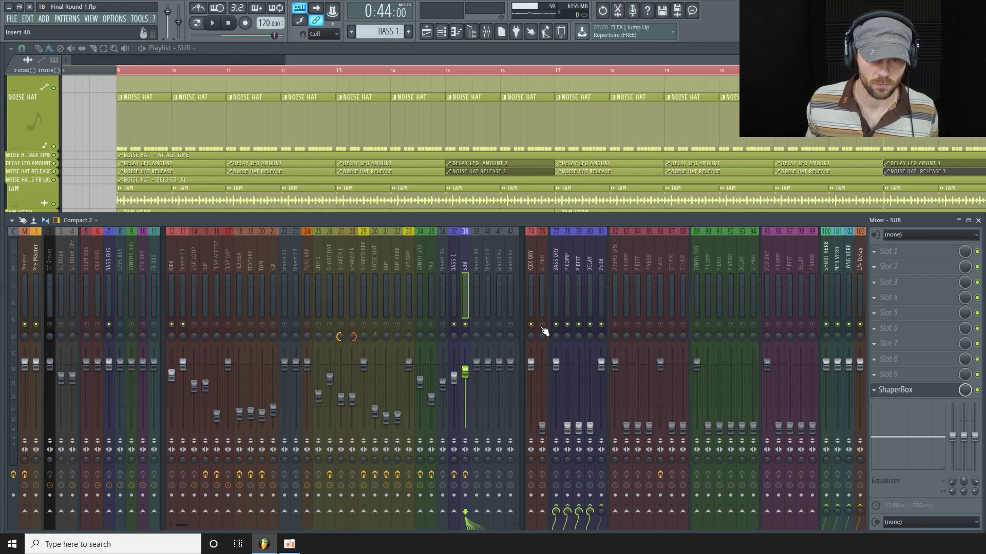
pyautogui.press('space')
pyautogui.click(98, 325)
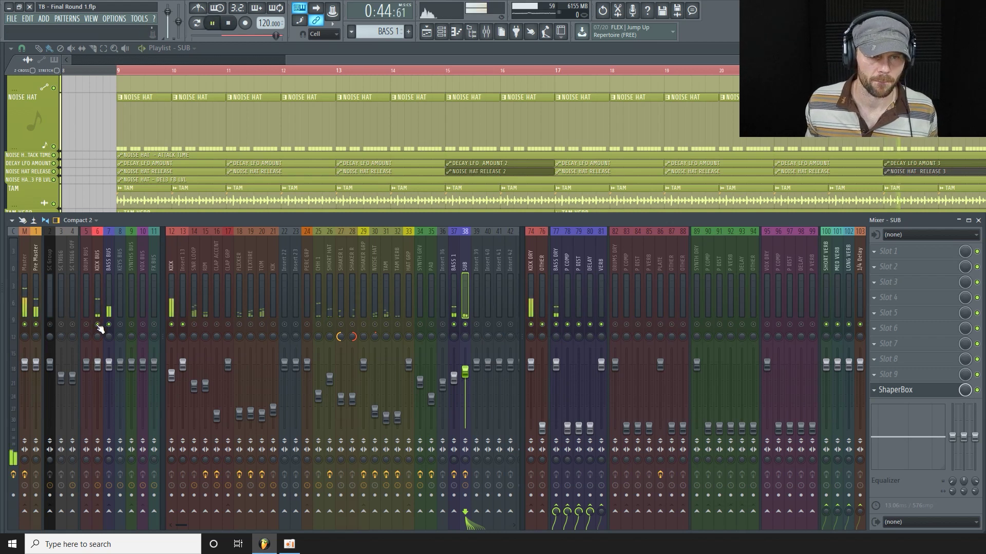
pyautogui.scroll(-3, 331, 162)
pyautogui.scroll(-3, 334, 165)
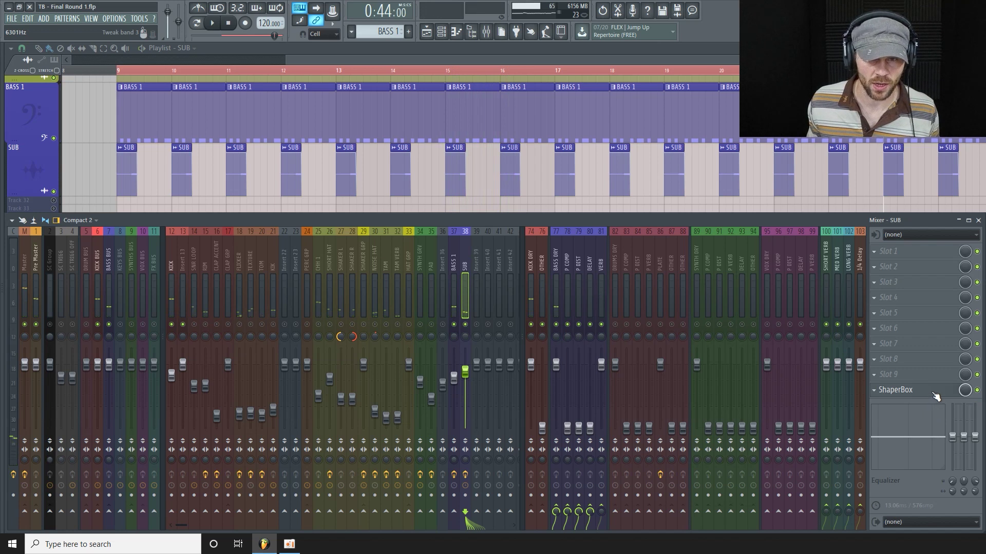
# Examine the ShaperBox volume curve on the SUB track, close it, and select the BASS BUS mixer track.
pyautogui.click(935, 395)
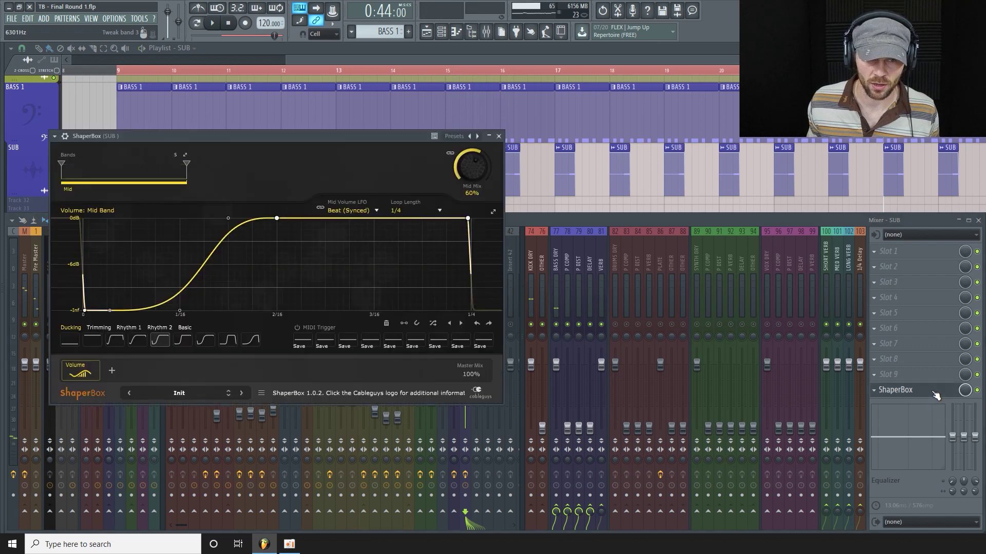
pyautogui.click(482, 52)
pyautogui.click(485, 33)
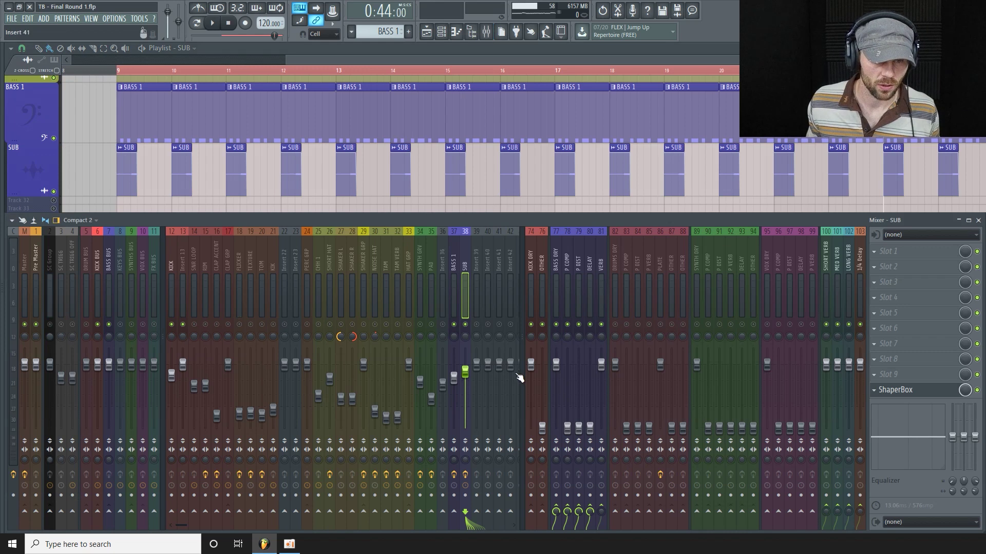
pyautogui.click(106, 257)
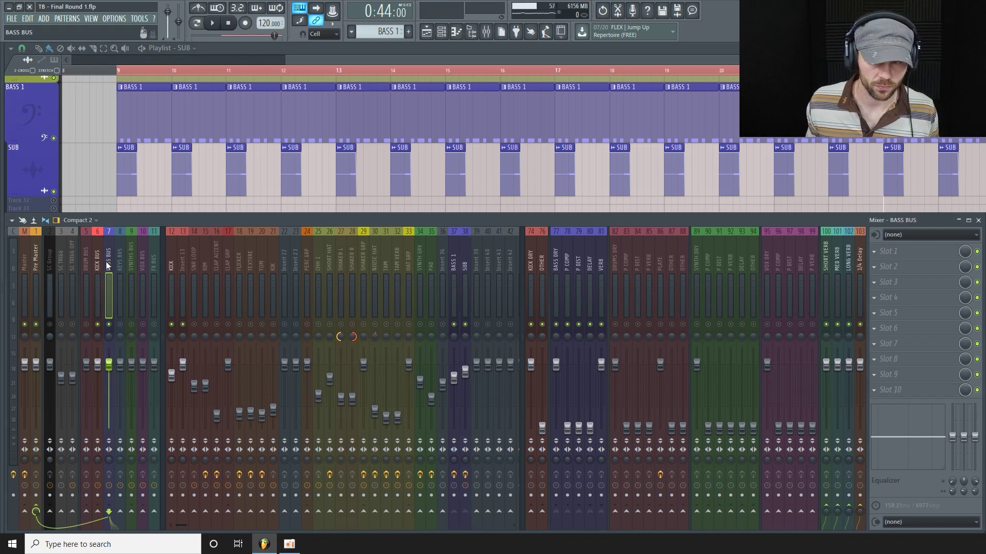
# Return to the playlist, reduce the NOISE HAT track's height, and fit the whole loop in view down to the SYNTH GRV track.
pyautogui.press('F9')
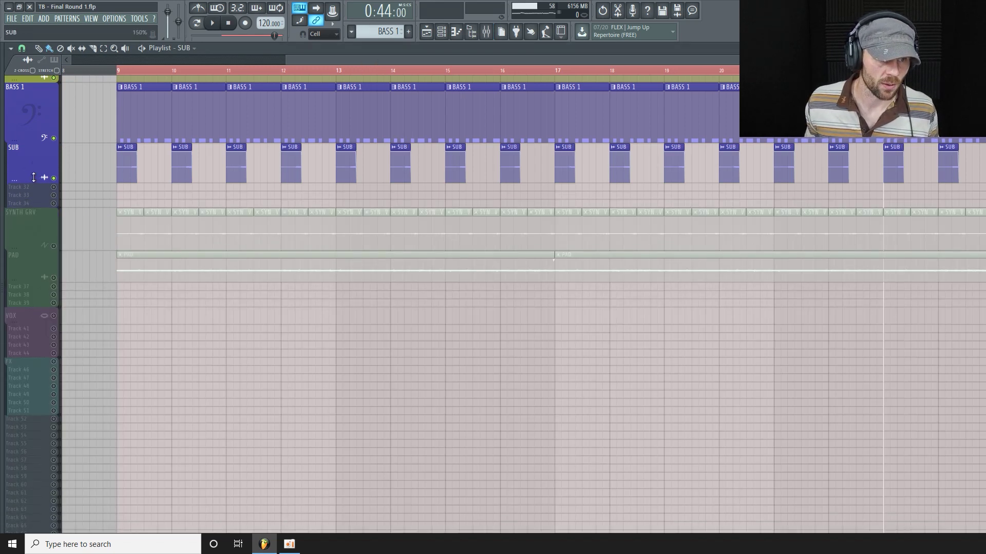
pyautogui.scroll(2, 115, 209)
pyautogui.scroll(5, 115, 209)
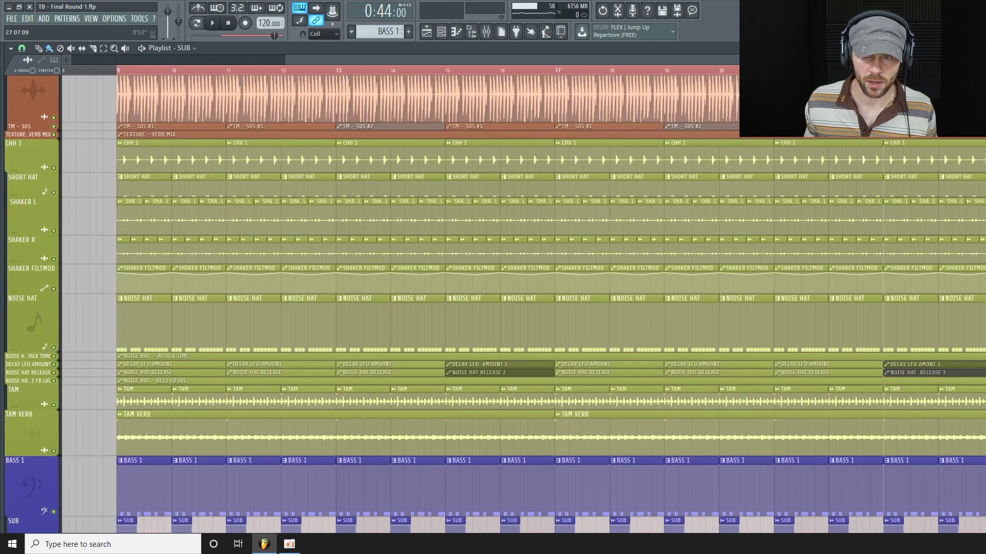
pyautogui.moveTo(801, 60); pyautogui.dragTo(965, 60)
pyautogui.moveTo(29, 351); pyautogui.dragTo(30, 314)
pyautogui.scroll(-5, 69, 315)
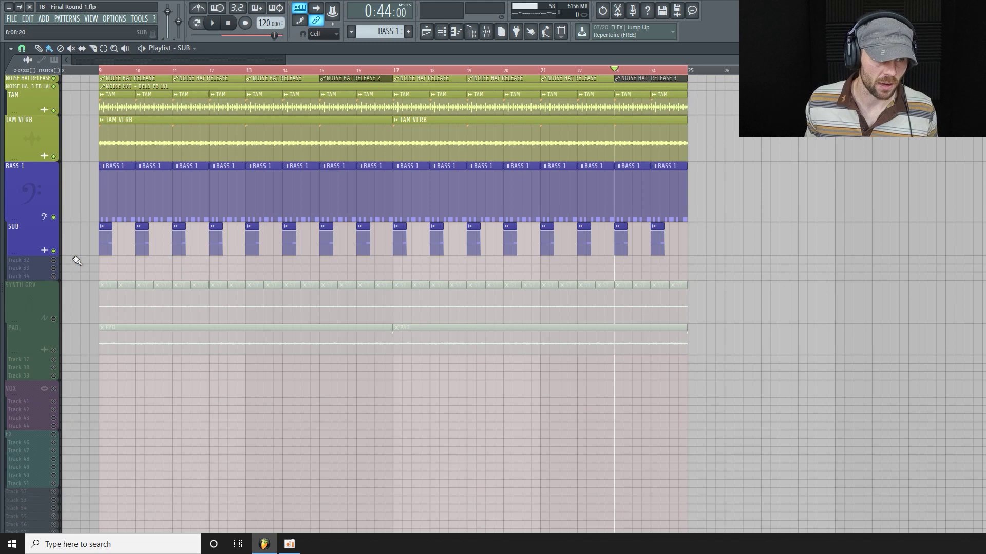
# Unmute the SYNTH GRV playlist track and audition it within the full mix with the mixer solo cleared.
pyautogui.click(53, 319)
pyautogui.click(486, 31)
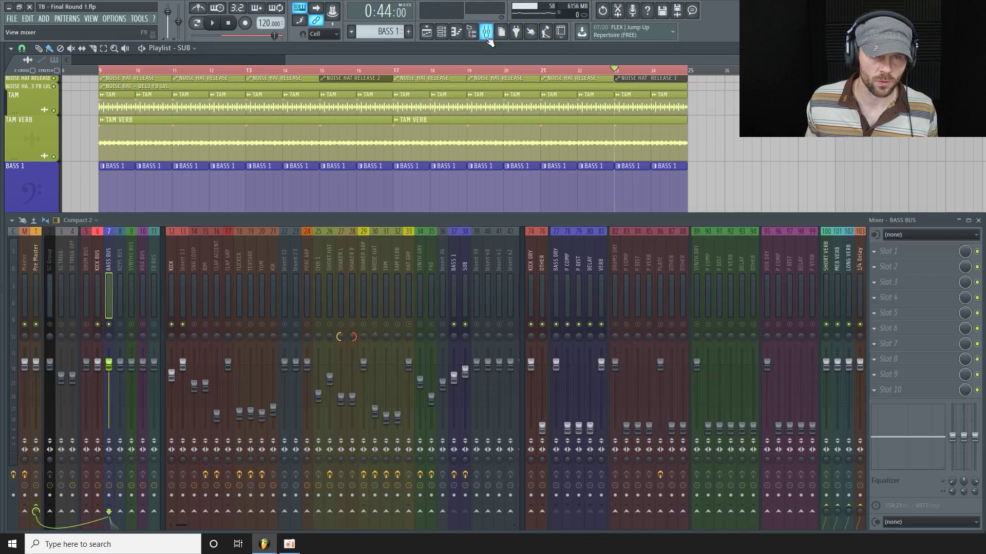
pyautogui.rightClick(375, 325)
pyautogui.rightClick(376, 324)
pyautogui.press('space')
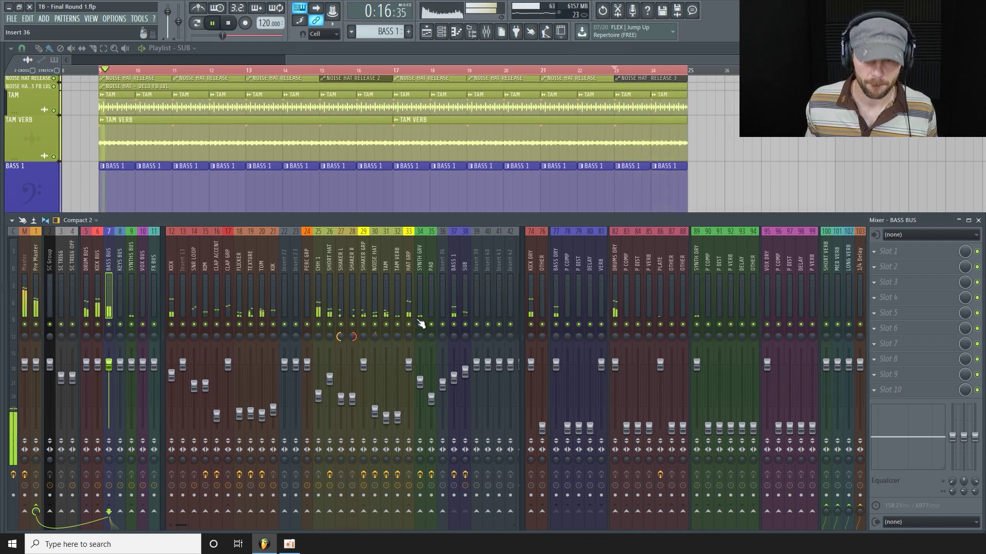
pyautogui.scroll(-2, 422, 132)
pyautogui.scroll(-3, 422, 132)
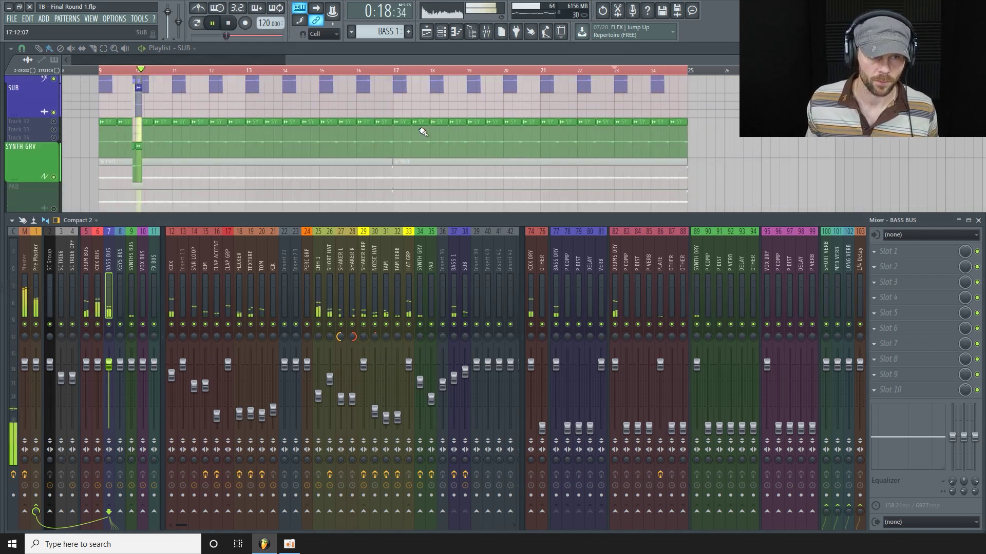
pyautogui.press('space')
# Solo the SYNTH GRV mixer track and heighten its playlist track to examine its repeating clips below BASS 1 and SUB from bar 9.
pyautogui.rightClick(420, 325)
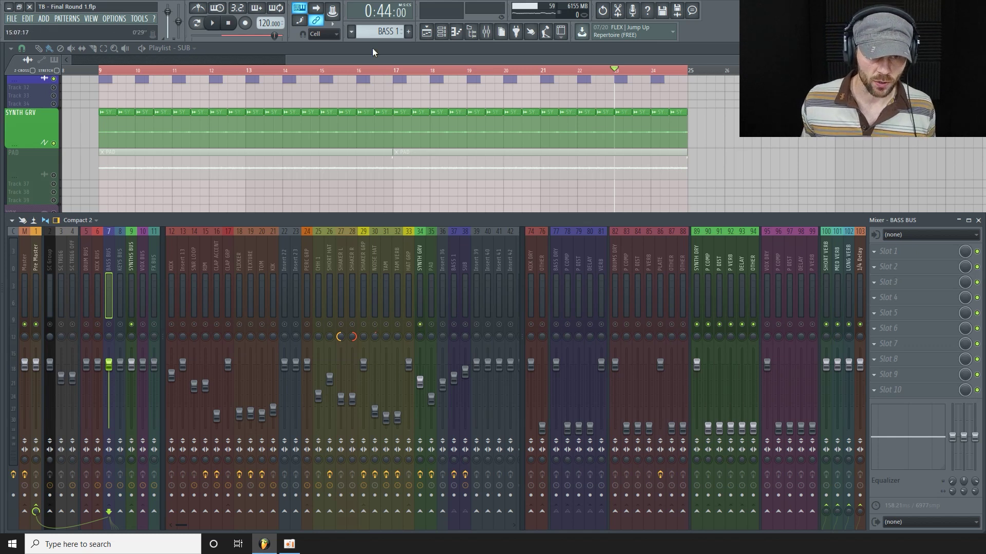
pyautogui.moveTo(985, 60); pyautogui.dragTo(731, 106)
pyautogui.moveTo(32, 148); pyautogui.dragTo(31, 238)
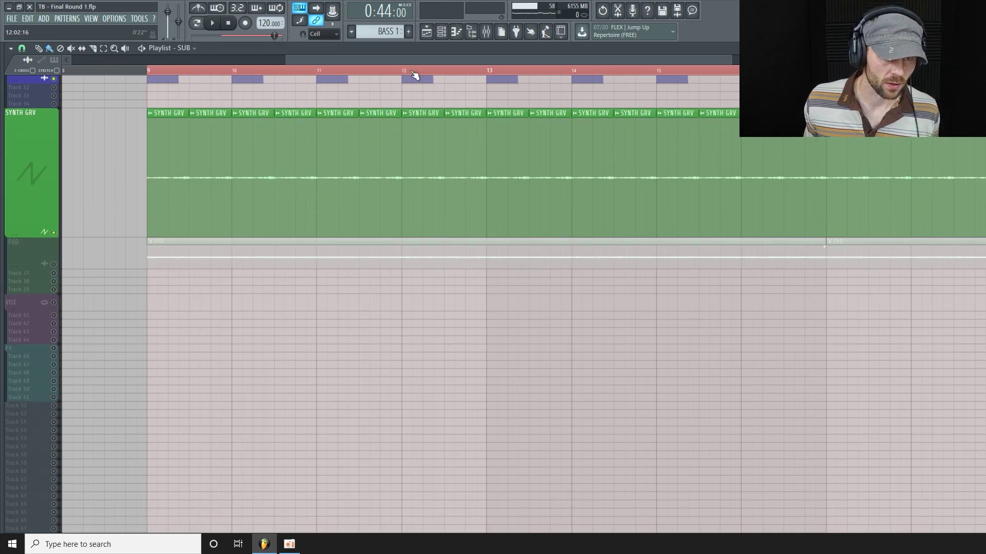
pyautogui.moveTo(733, 58); pyautogui.dragTo(770, 59)
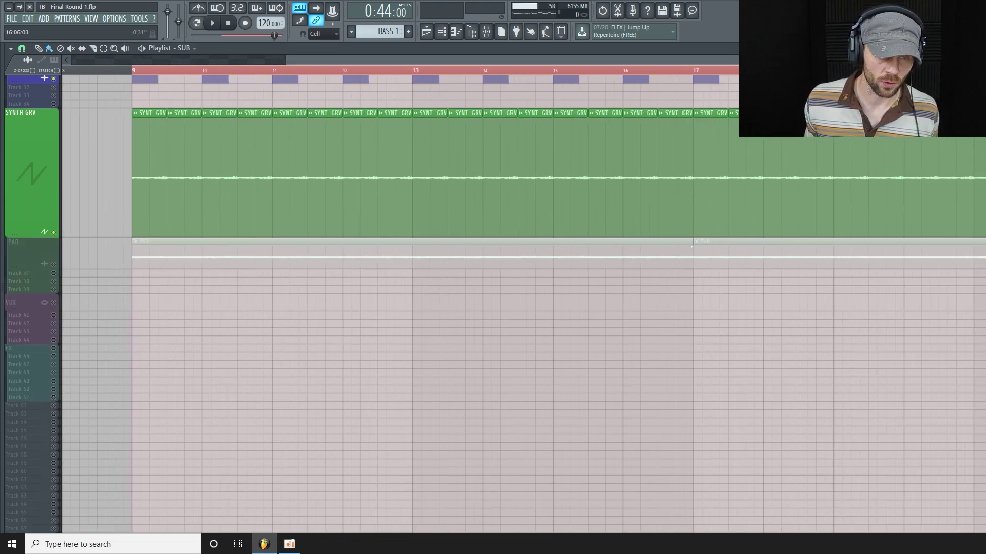
pyautogui.scroll(4, 338, 308)
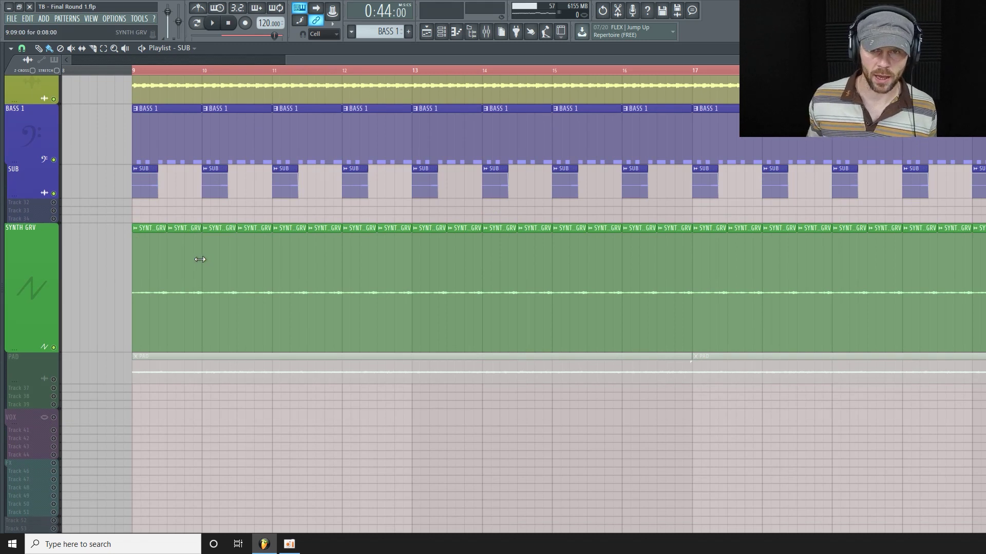
pyautogui.scroll(-3, 2, 323)
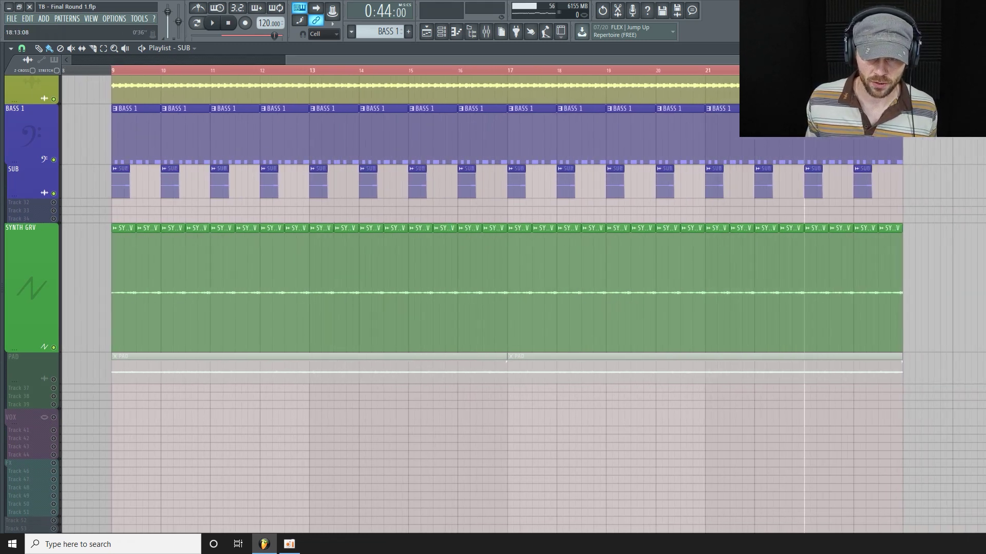
pyautogui.moveTo(39, 353); pyautogui.dragTo(40, 312)
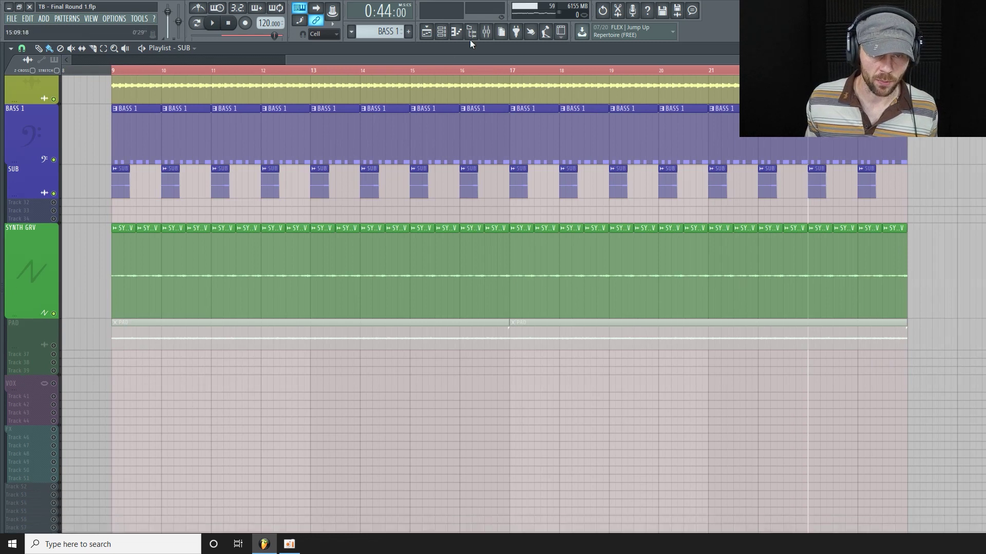
# Select the SYNTH GRV mixer track to show its effect chain and audition the soloed synth.
pyautogui.click(486, 32)
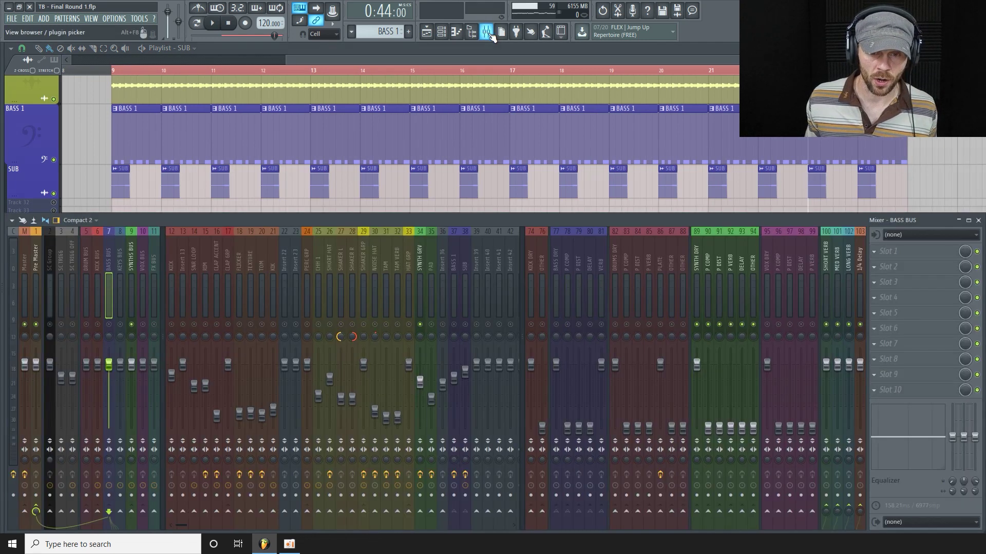
pyautogui.click(420, 267)
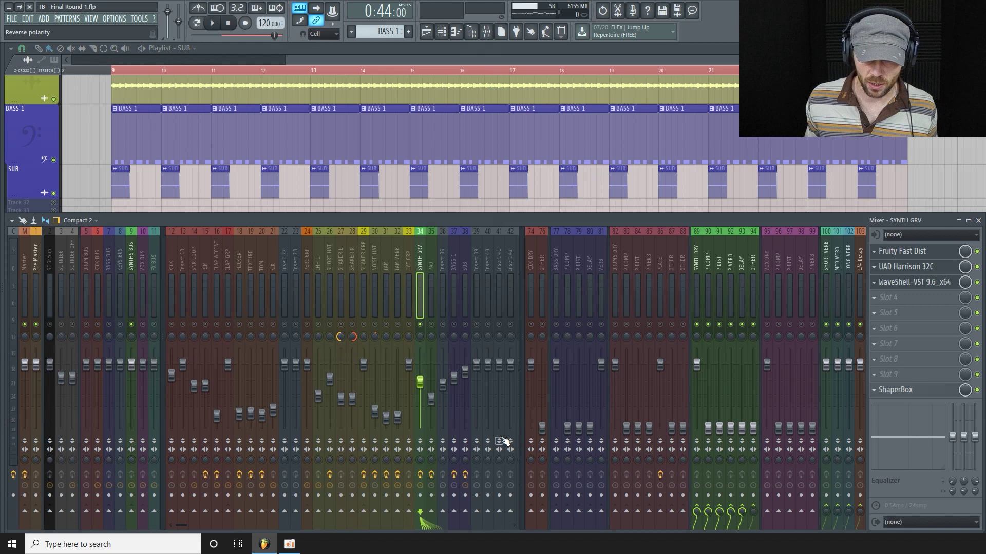
pyautogui.press('space')
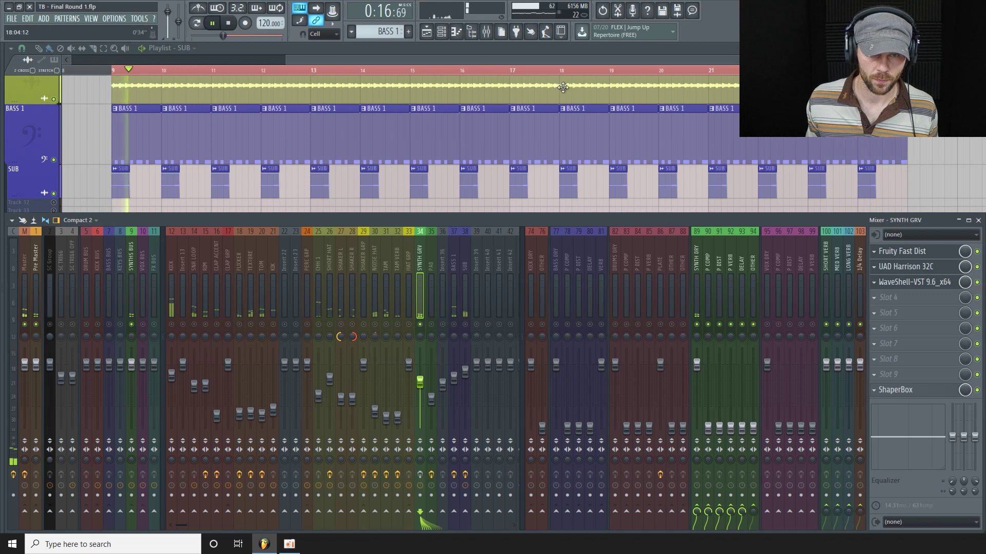
pyautogui.press('space')
# Place a SYNTH GRV clip at bar 33, extend it to about bar 39 to show the sample's length, and delete it.
pyautogui.press('F9')
pyautogui.press('pagedown')
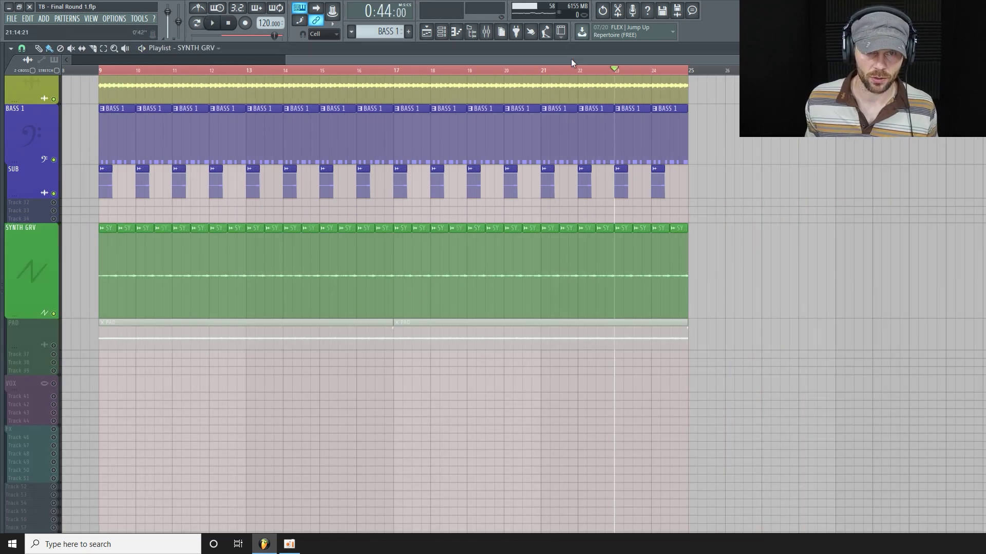
pyautogui.hscroll(5, 575, 61)
pyautogui.click(547, 294)
pyautogui.moveTo(570, 268); pyautogui.dragTo(767, 262)
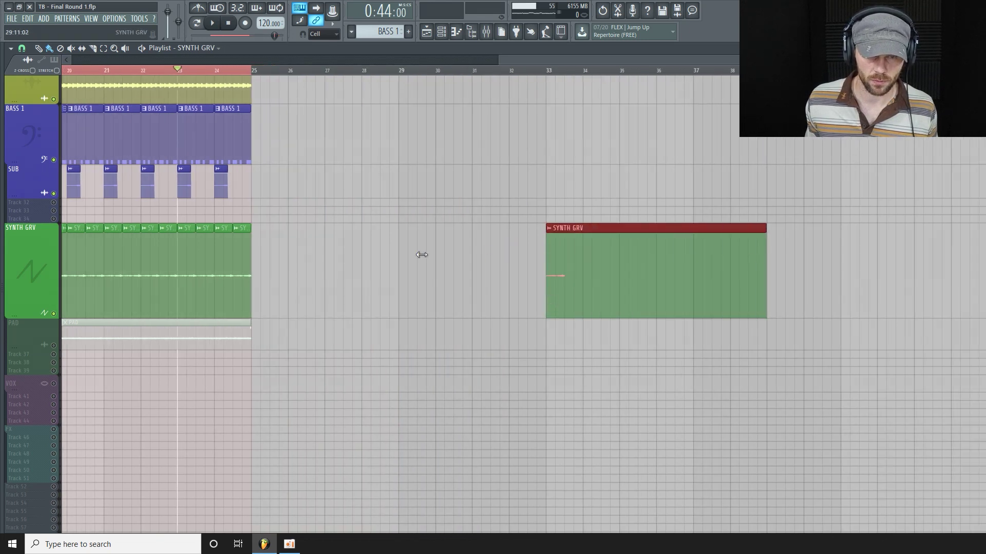
pyautogui.rightClick(633, 280)
pyautogui.moveTo(649, 60); pyautogui.dragTo(488, 60)
pyautogui.moveTo(598, 61); pyautogui.dragTo(331, 81)
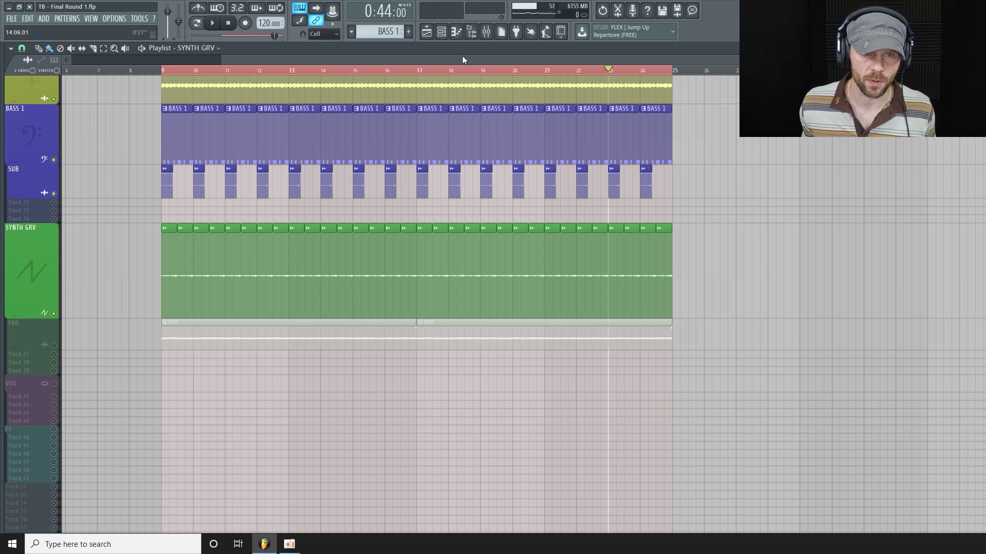
pyautogui.hscroll(2, 462, 60)
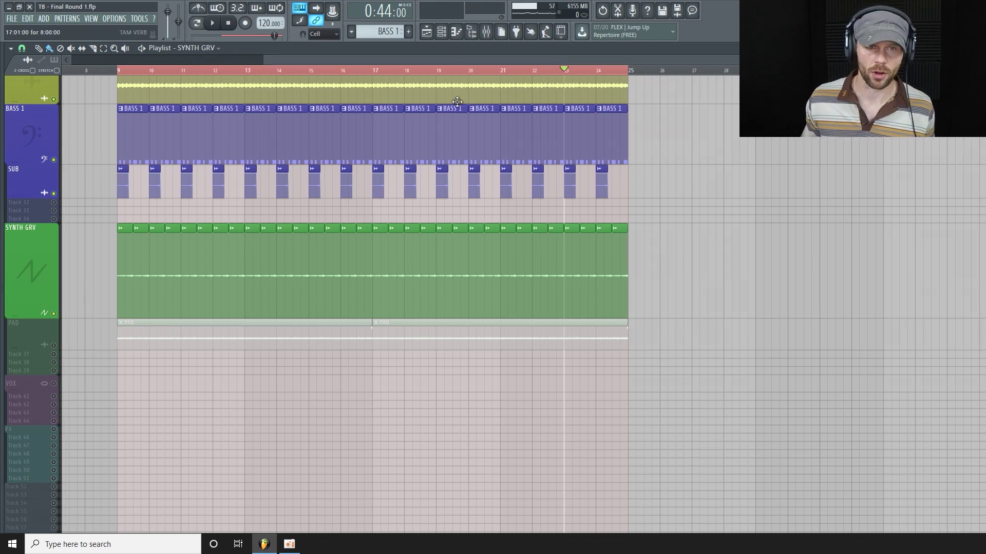
# Audition the SYNTH GRV mixer track with UAD Harrison 32C, WaveShell and ShaperBox bypassed.
pyautogui.click(488, 32)
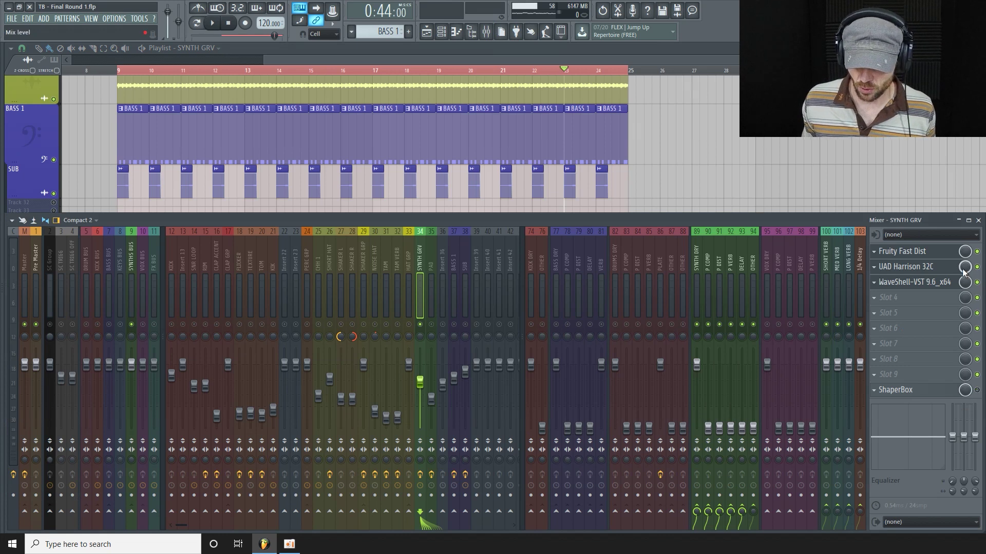
pyautogui.press('space')
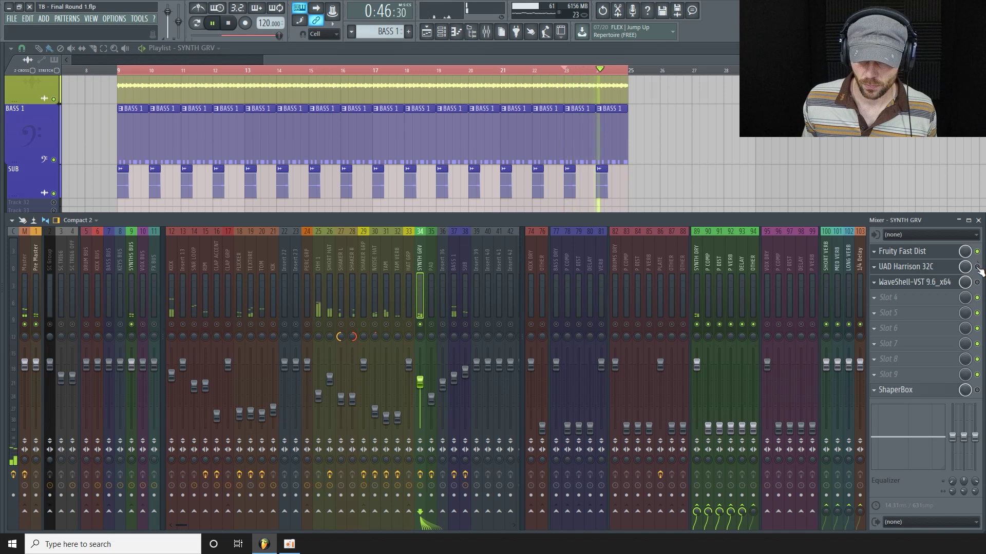
pyautogui.press('space')
# Open the UAD Harrison 32C EQ on SYNTH GRV and compare the sound with the EQ powered off and on.
pyautogui.click(949, 273)
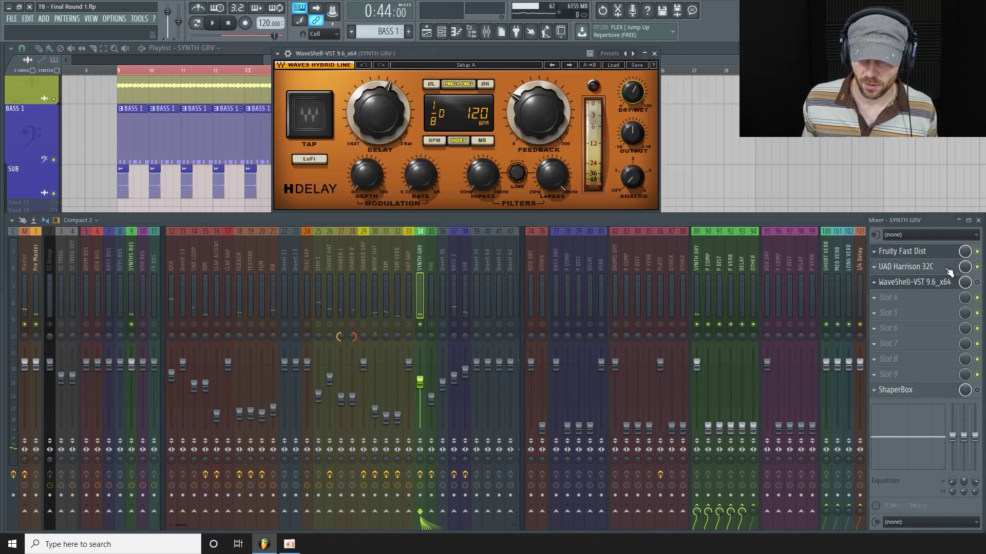
pyautogui.click(948, 271)
pyautogui.moveTo(499, 113); pyautogui.dragTo(458, 119)
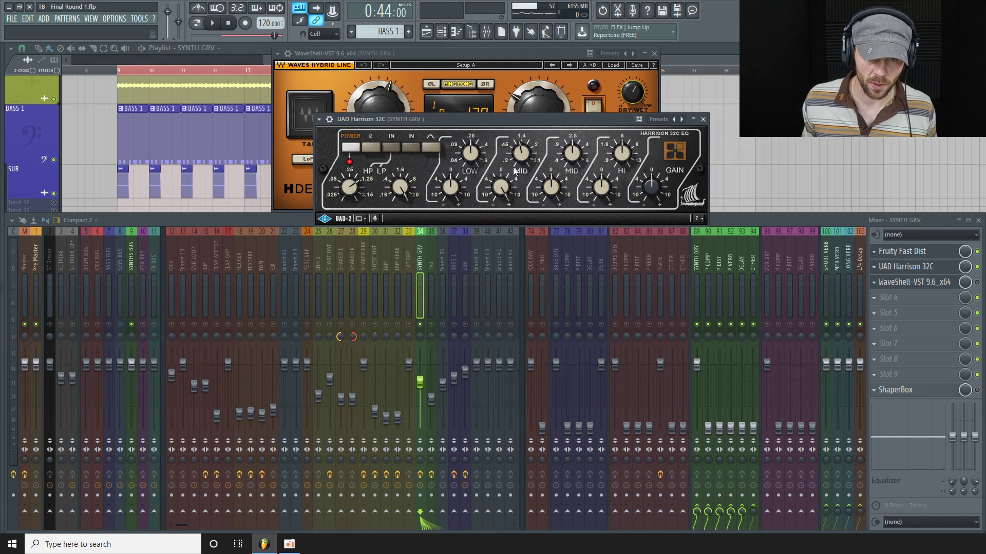
pyautogui.press('space')
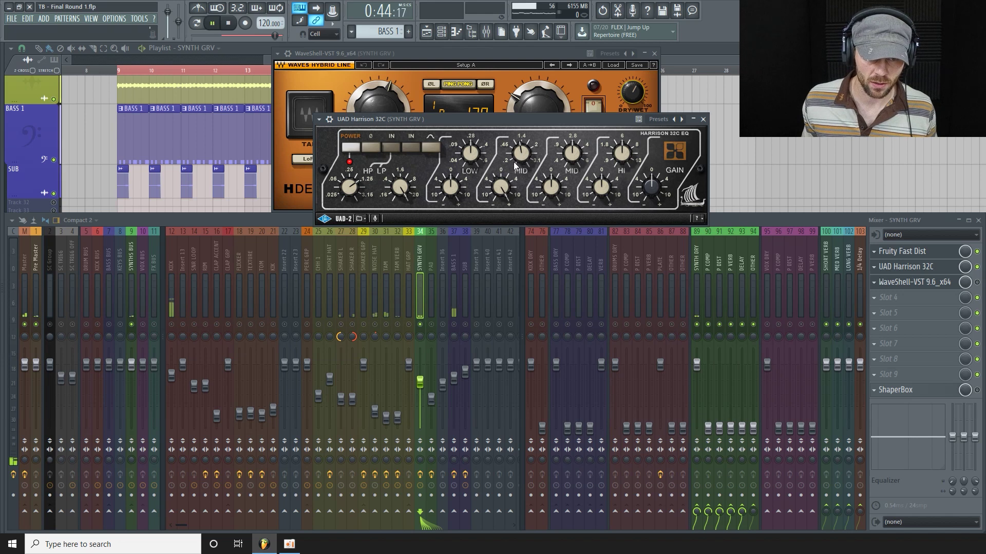
pyautogui.click(350, 149)
pyautogui.click(350, 149)
pyautogui.press('space')
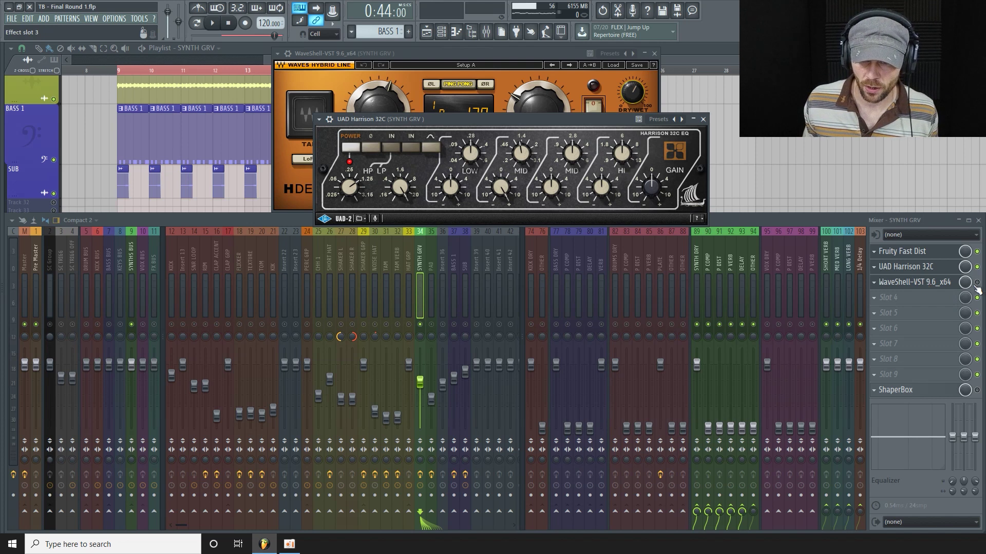
# Enable the WaveShell H-Delay on SYNTH GRV, examine its settings beside Fruity Fast Dist, and audition the effect.
pyautogui.click(947, 282)
pyautogui.click(947, 282)
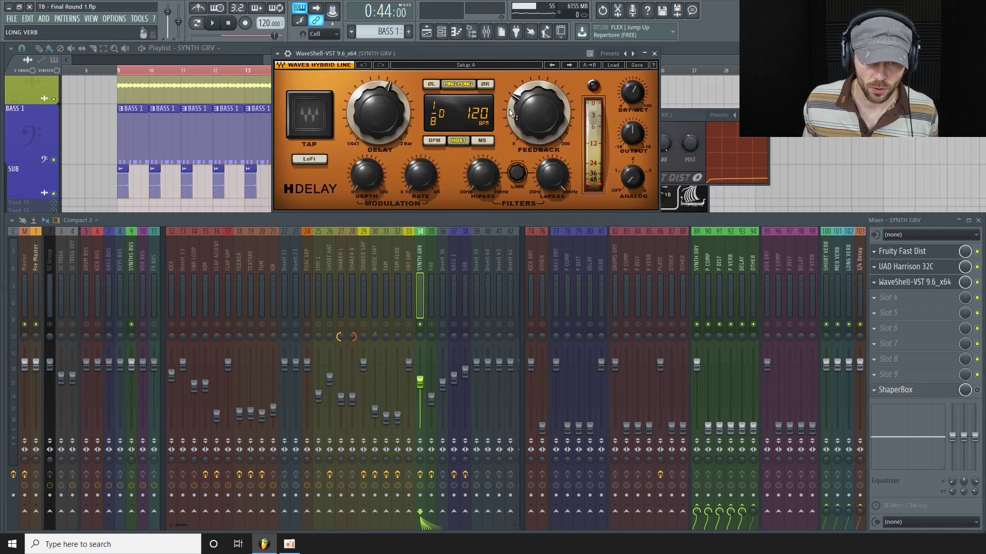
pyautogui.moveTo(484, 54); pyautogui.dragTo(382, 110)
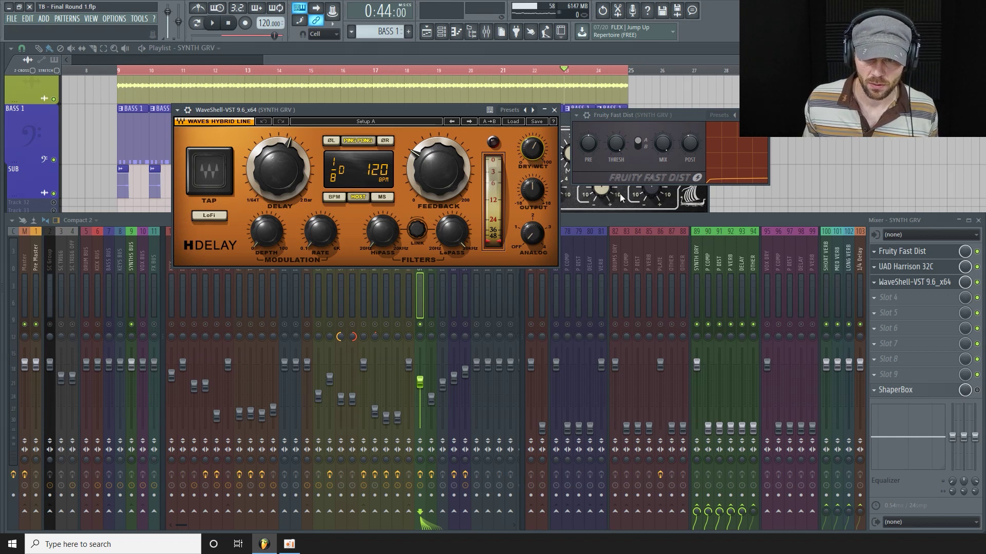
pyautogui.press('space')
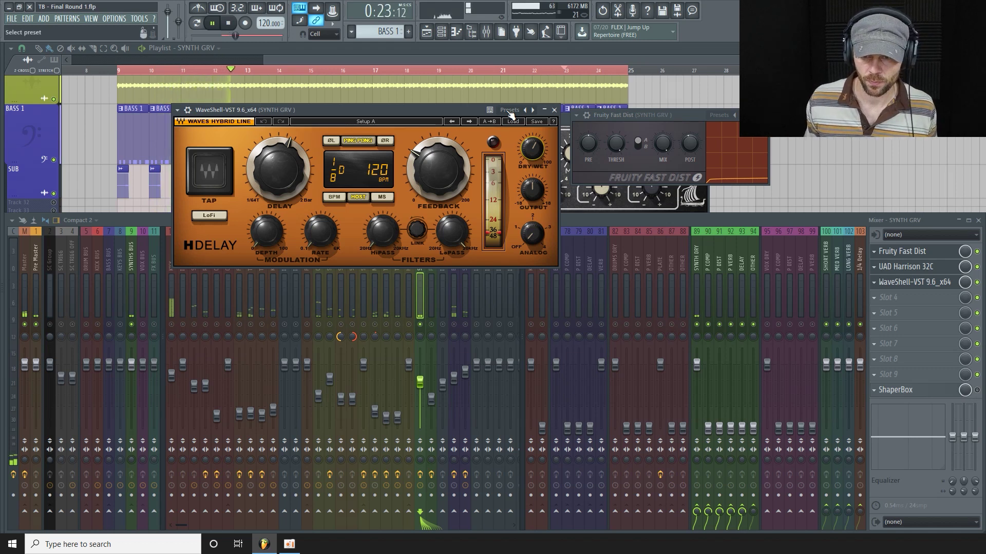
# Enable ShaperBox on SYNTH GRV and examine its volume ducking curve during playback.
pyautogui.click(978, 391)
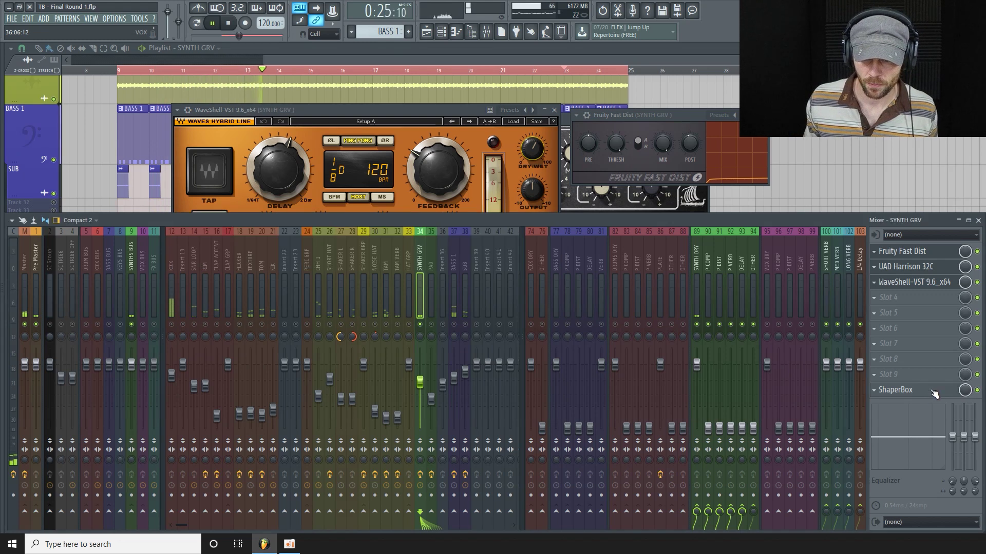
pyautogui.click(939, 394)
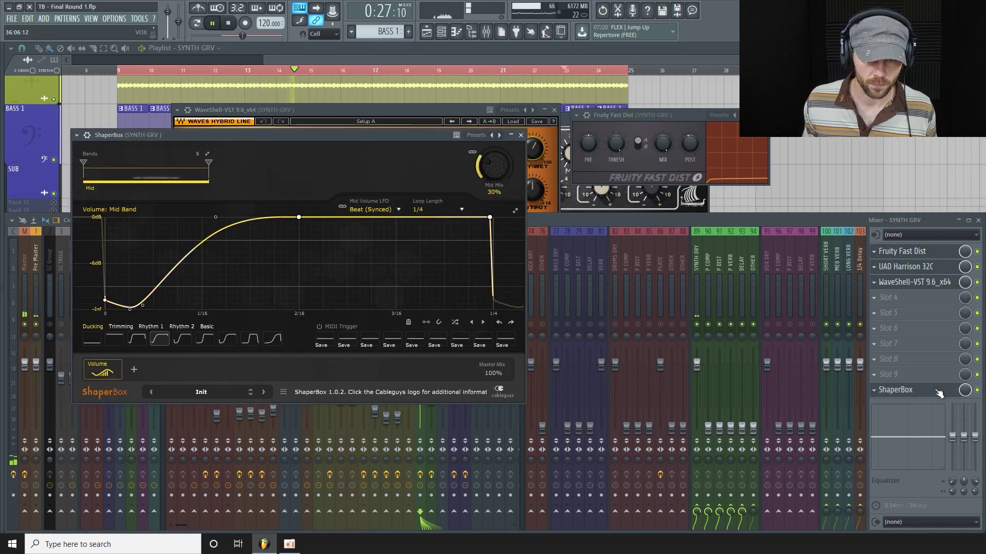
pyautogui.click(938, 394)
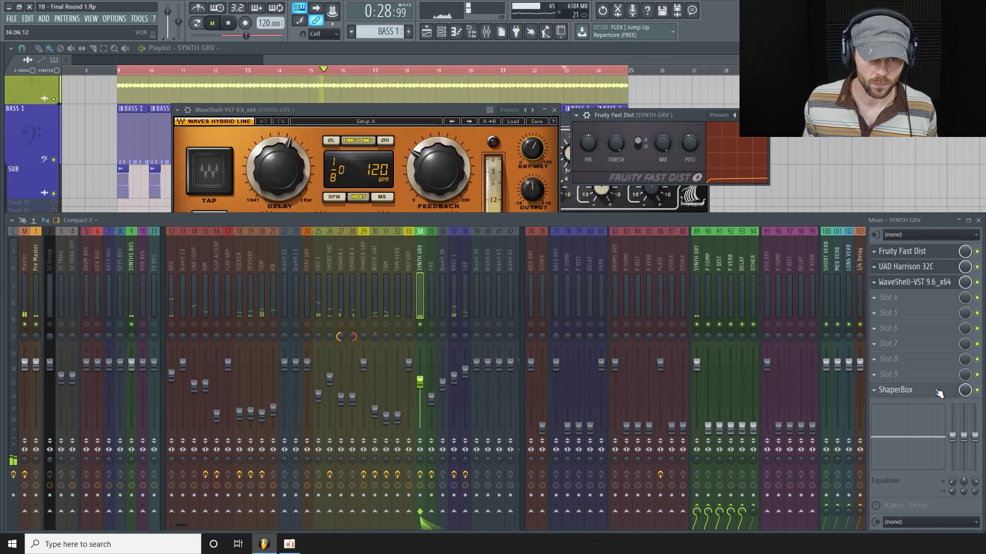
pyautogui.click(939, 394)
pyautogui.click(604, 217)
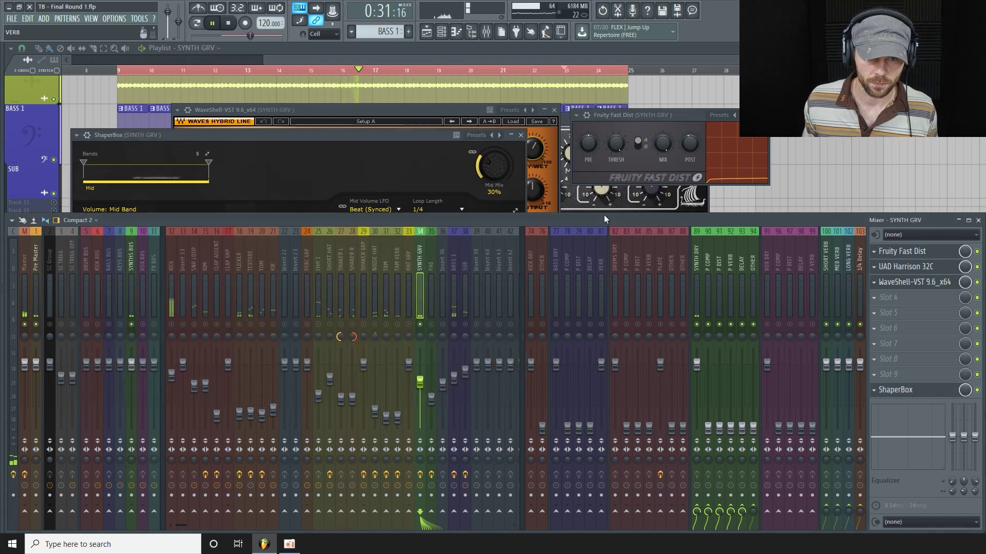
pyautogui.press('space')
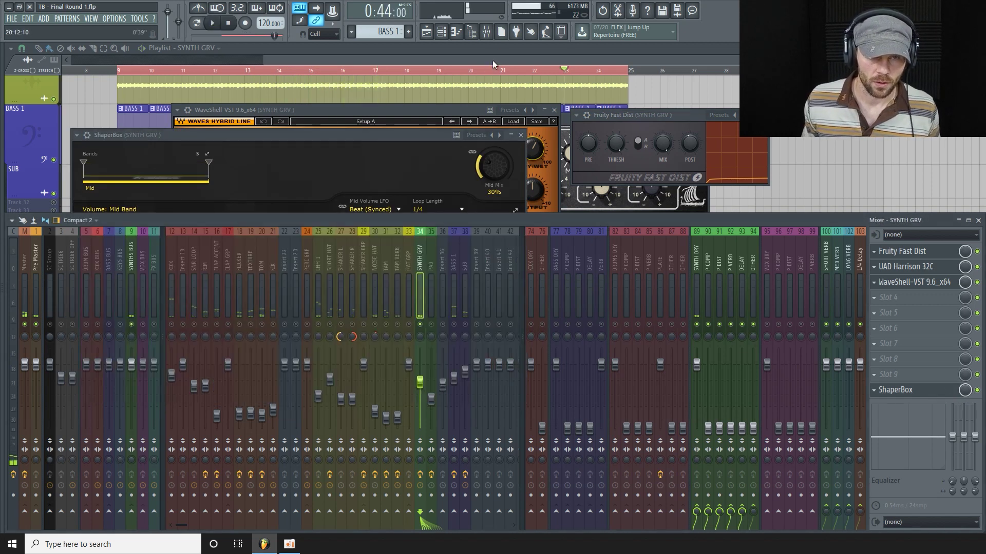
# Return to the playlist, reduce the SYNTH GRV track's height, and unmute the PAD track.
pyautogui.click(492, 61)
pyautogui.scroll(-3, 31, 241)
pyautogui.moveTo(31, 252); pyautogui.dragTo(31, 226)
pyautogui.click(54, 258)
# Audition PAD together with SYNTH GRV, and select the PAD mixer track to examine its effect chain.
pyautogui.press('space')
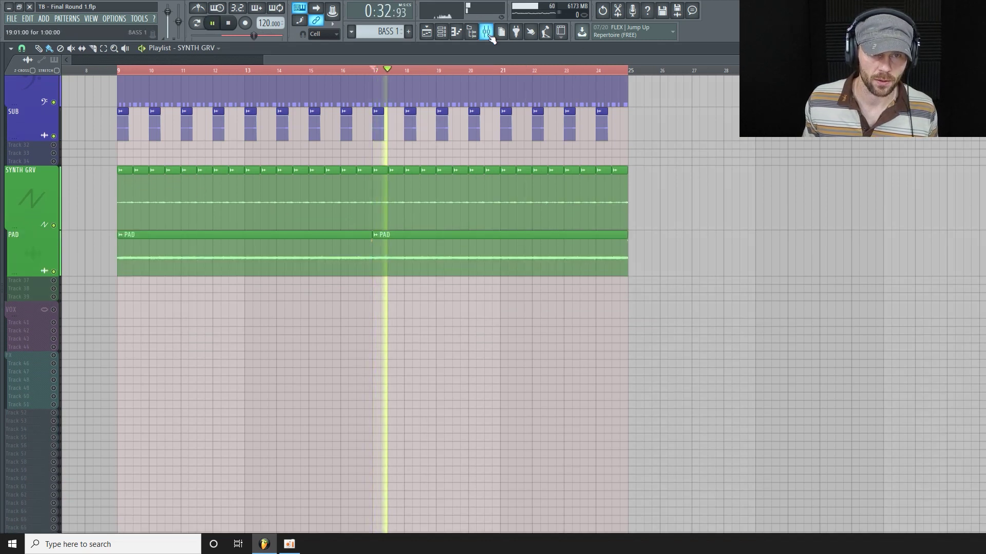
pyautogui.click(486, 33)
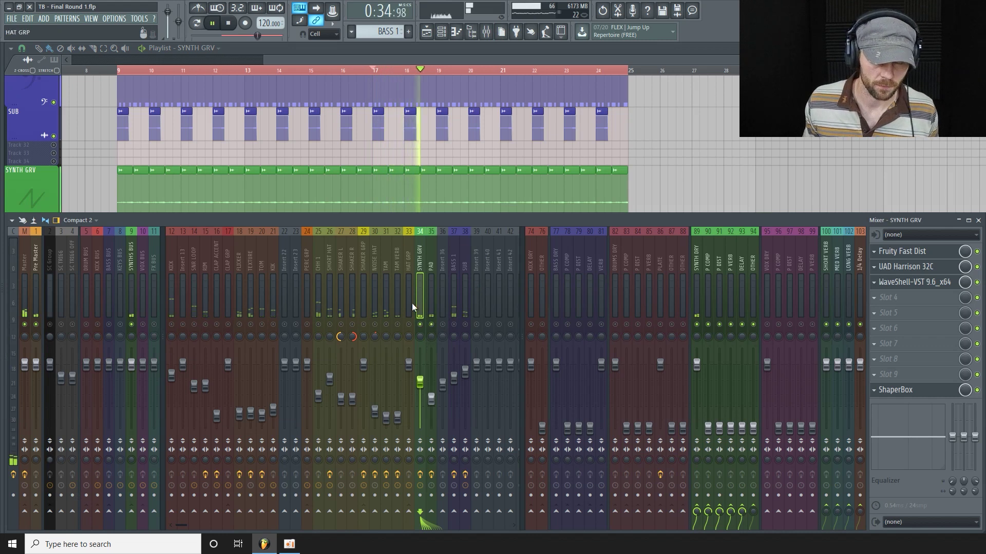
pyautogui.click(432, 272)
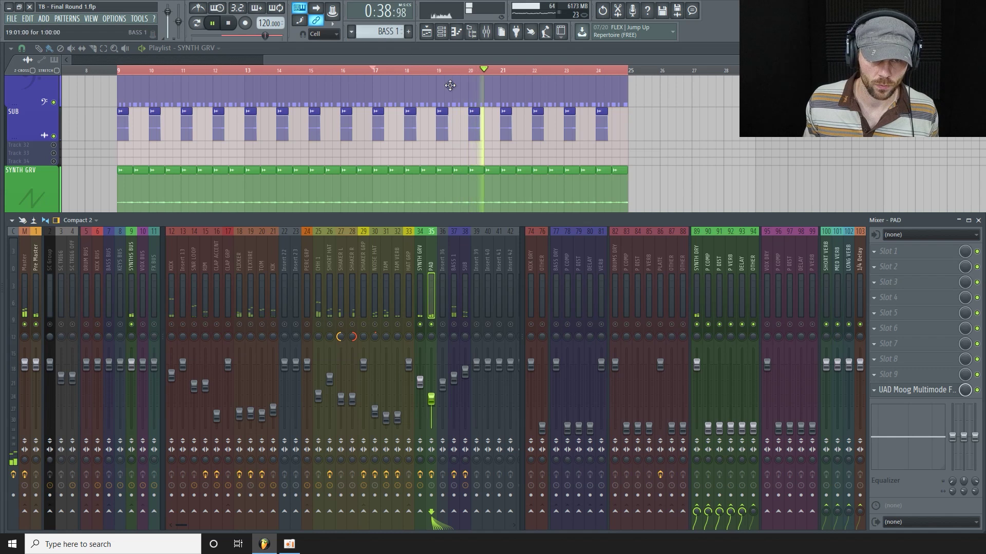
pyautogui.press('F9')
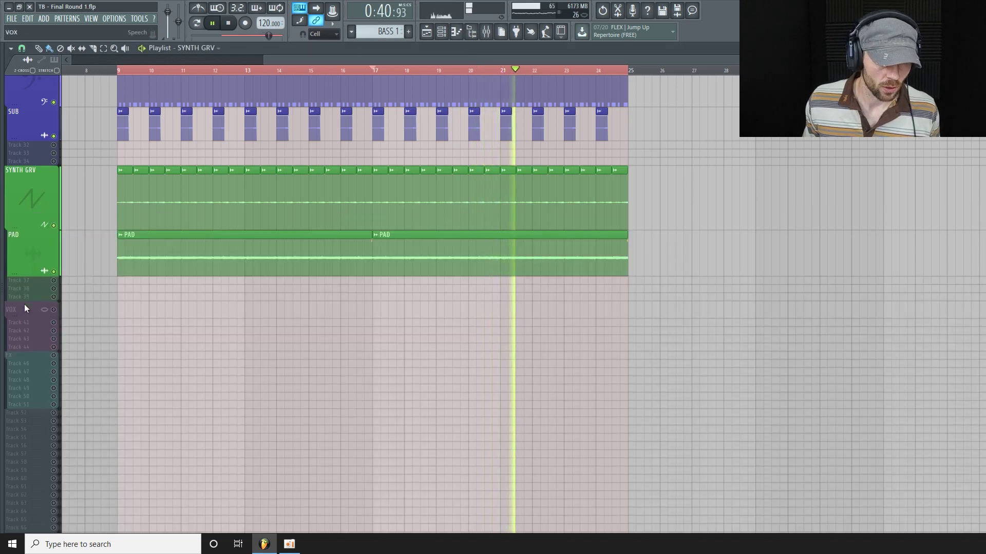
pyautogui.press('space')
# Open the PAD audio clip's channel settings from the channel rack, examine its source sample and stretching options, and close them.
pyautogui.click(441, 32)
pyautogui.scroll(-2, 728, 399)
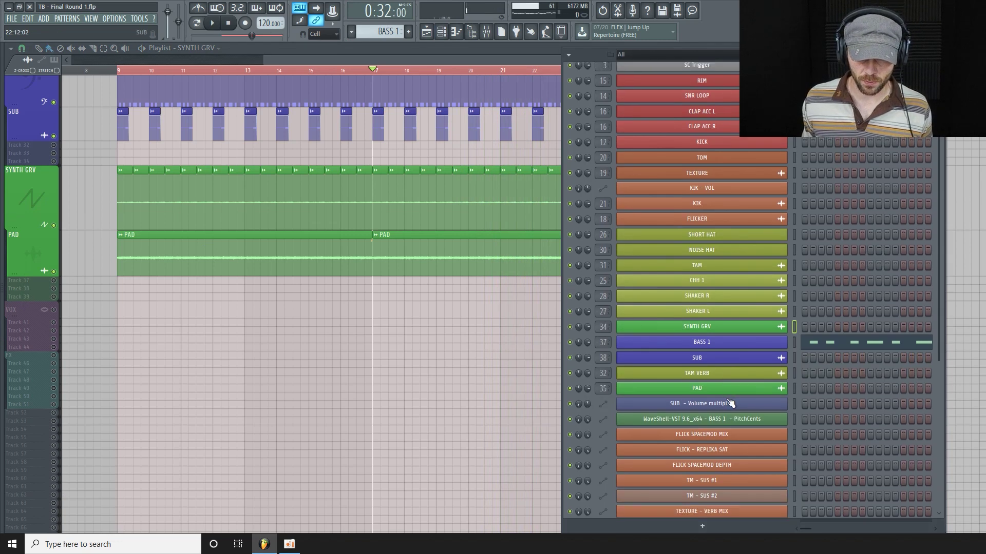
pyautogui.click(740, 393)
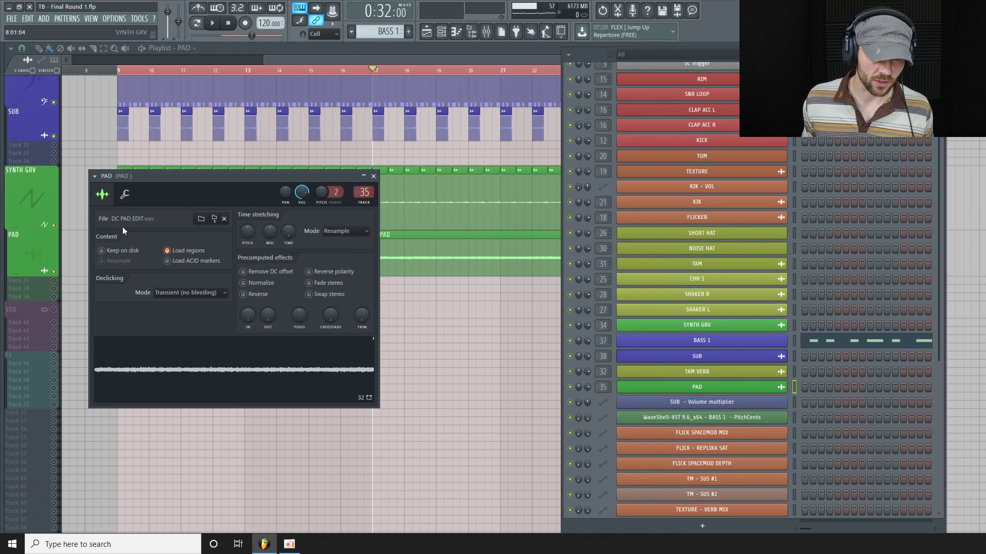
pyautogui.click(374, 176)
# Open the UAD Moog Multimode Filter on the PAD mixer track and adjust its cutoff to about 342 Hz during playback.
pyautogui.click(487, 32)
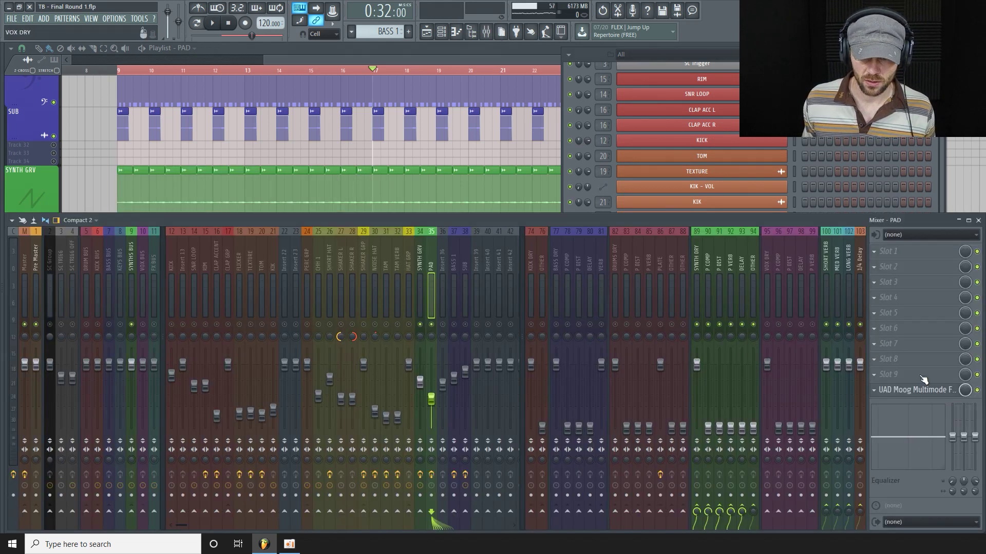
pyautogui.click(933, 391)
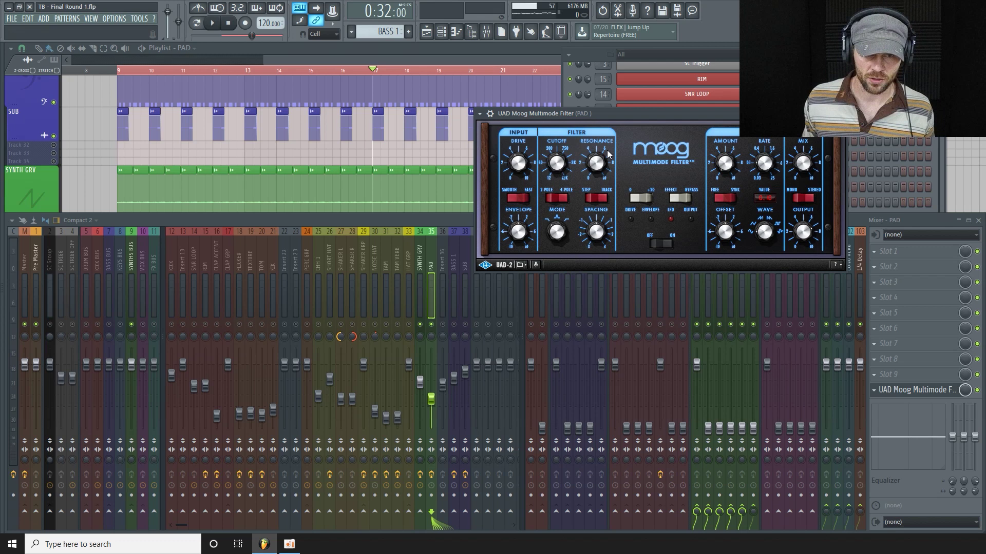
pyautogui.press('space')
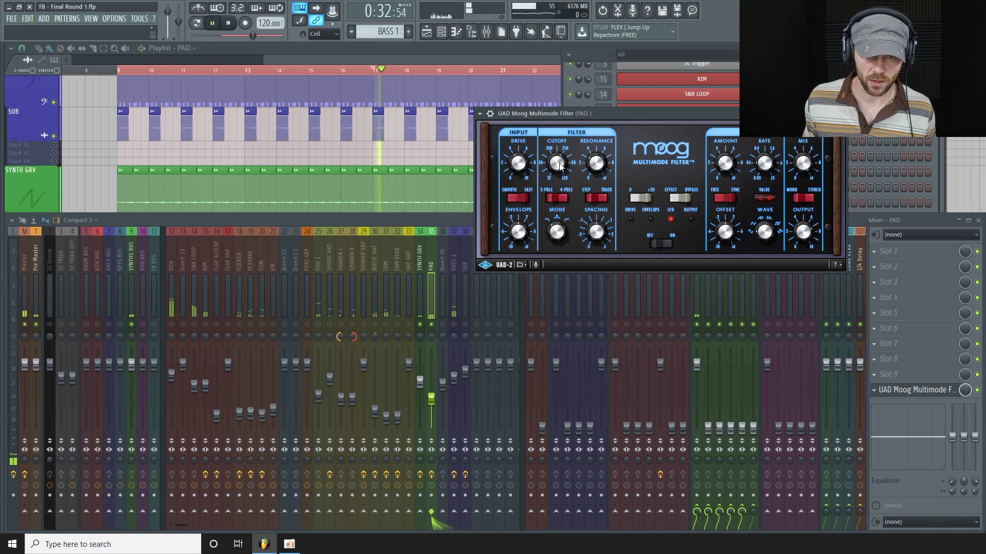
pyautogui.moveTo(560, 146); pyautogui.dragTo(554, 168)
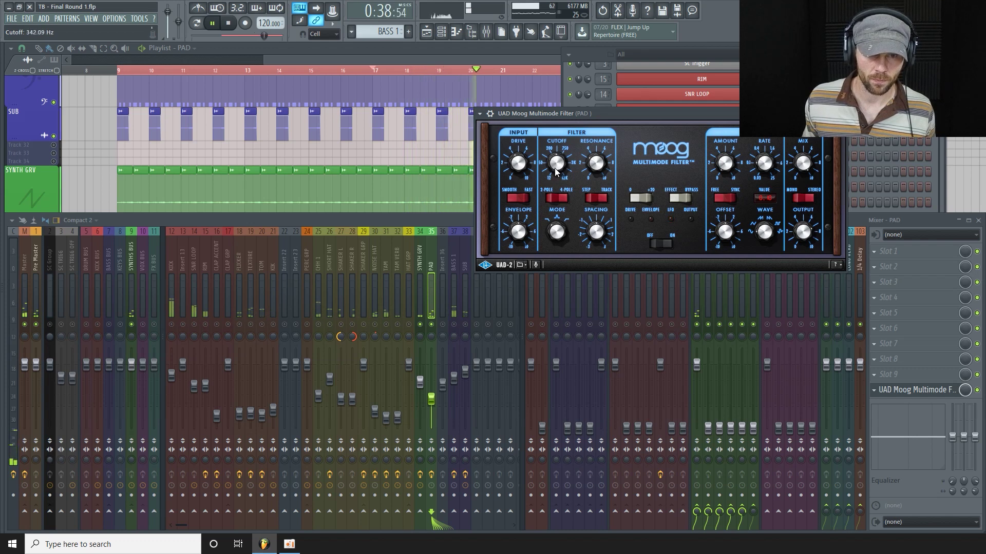
# Re-enable all mixer tracks, audition the full mix while viewing the playlist from the KICK track down, and stop playback.
pyautogui.click(409, 329)
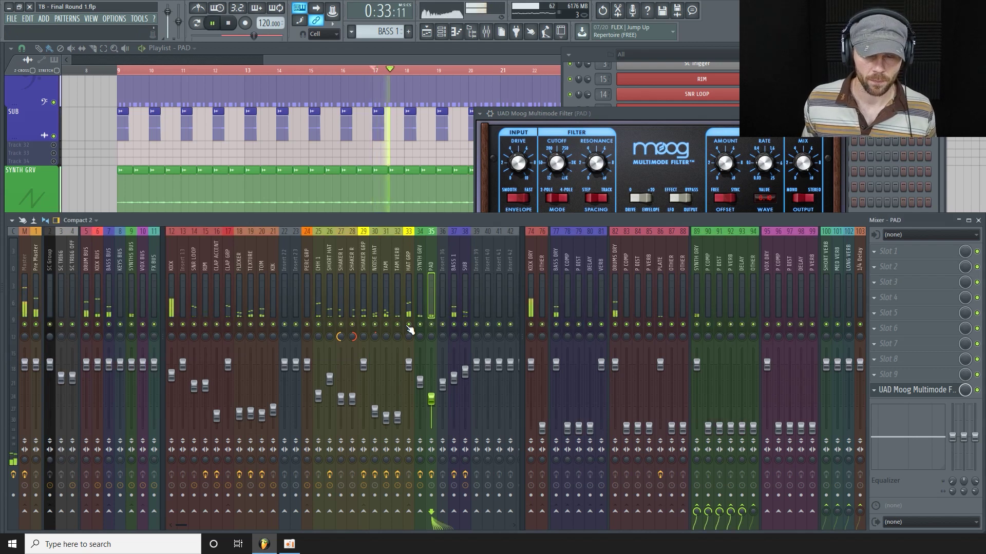
pyautogui.click(335, 57)
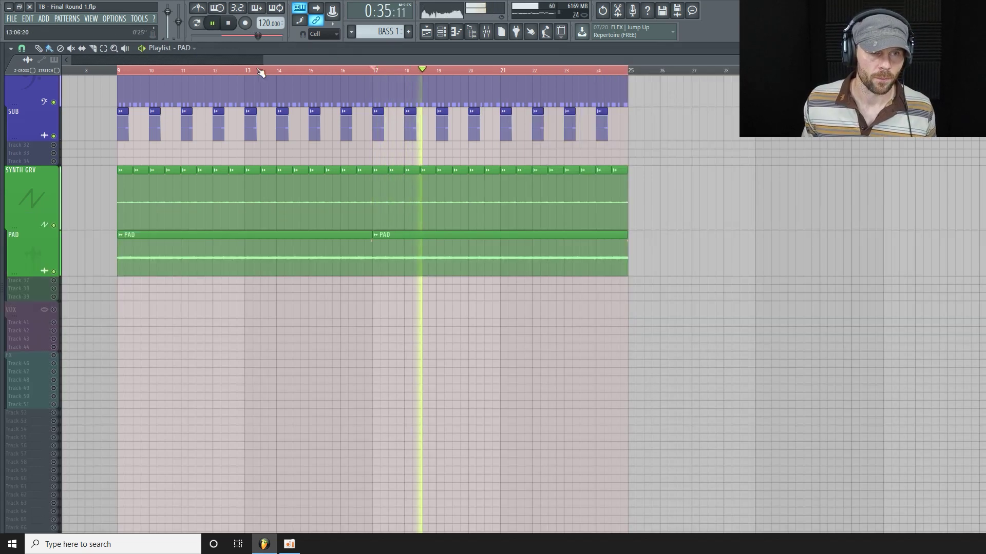
pyautogui.moveTo(263, 59); pyautogui.dragTo(158, 59)
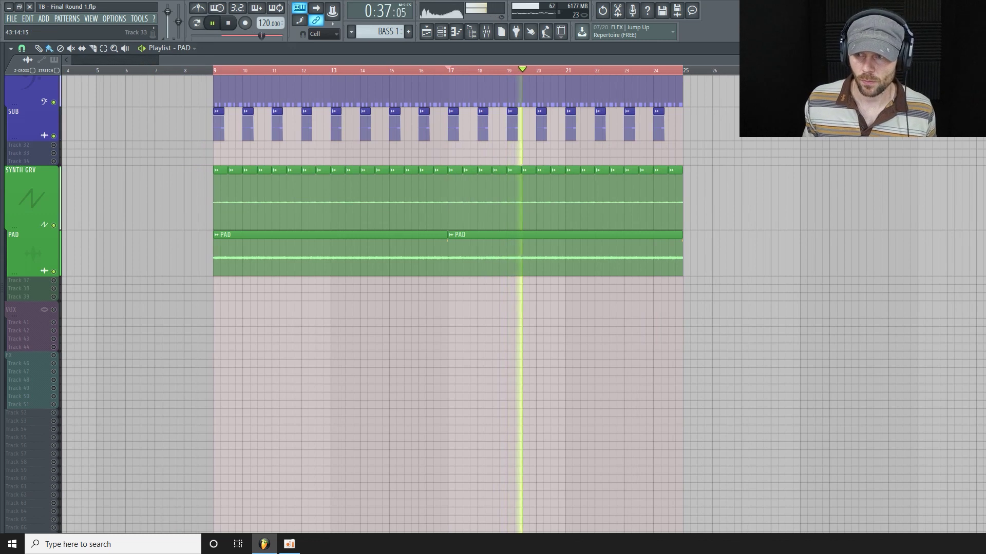
pyautogui.scroll(10, 390, 303)
pyautogui.scroll(8, 391, 303)
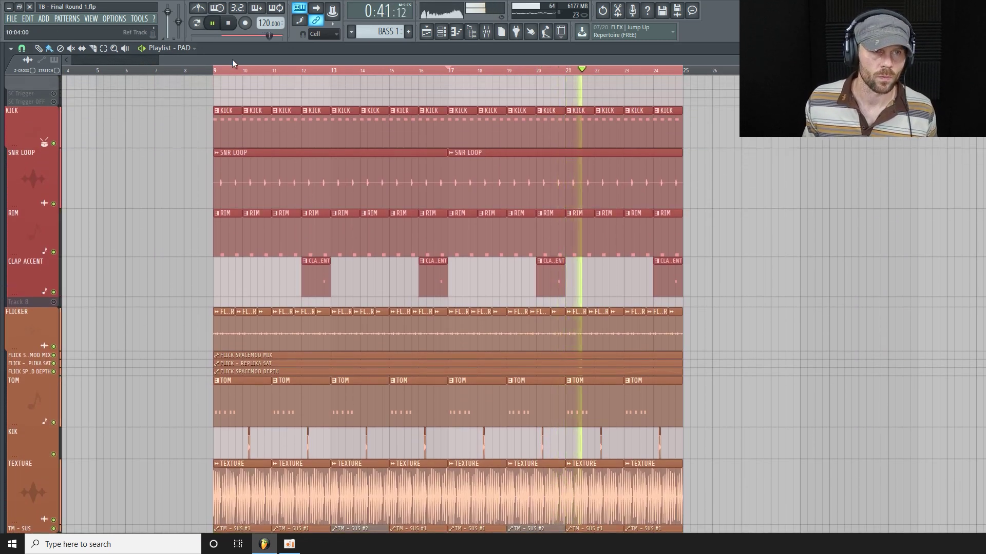
pyautogui.click(229, 23)
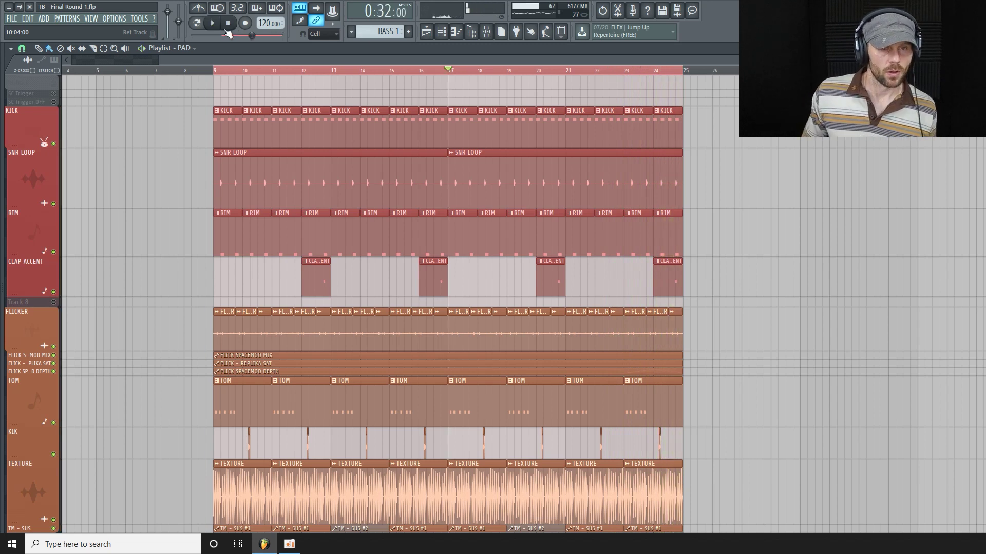